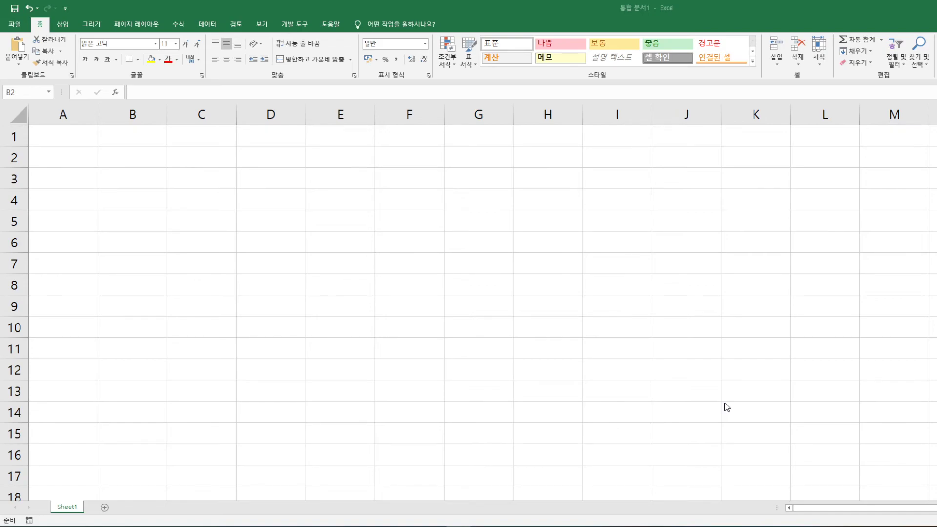
Switch to the Chrome browser, maximize its window and open your own channel page on YouTube
click(213, 177)
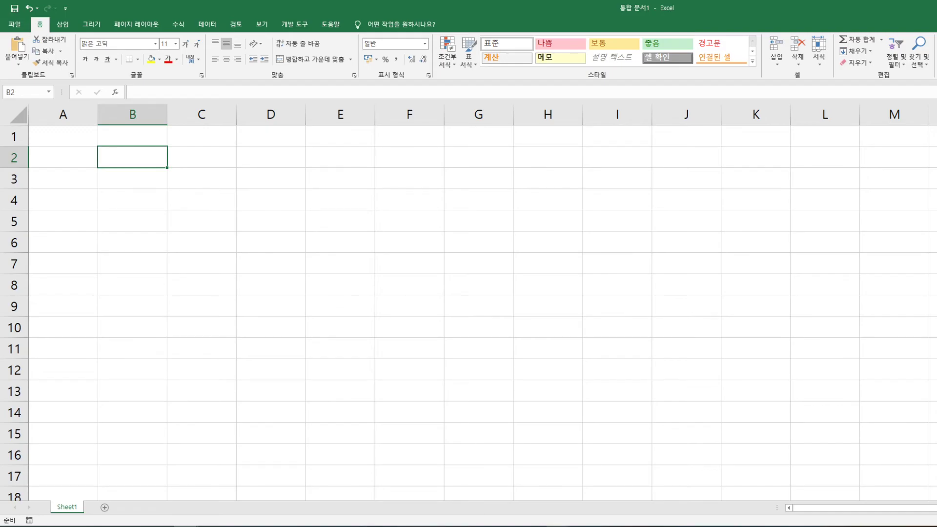
mouse_move(557, 526)
mouse_move(541, 510)
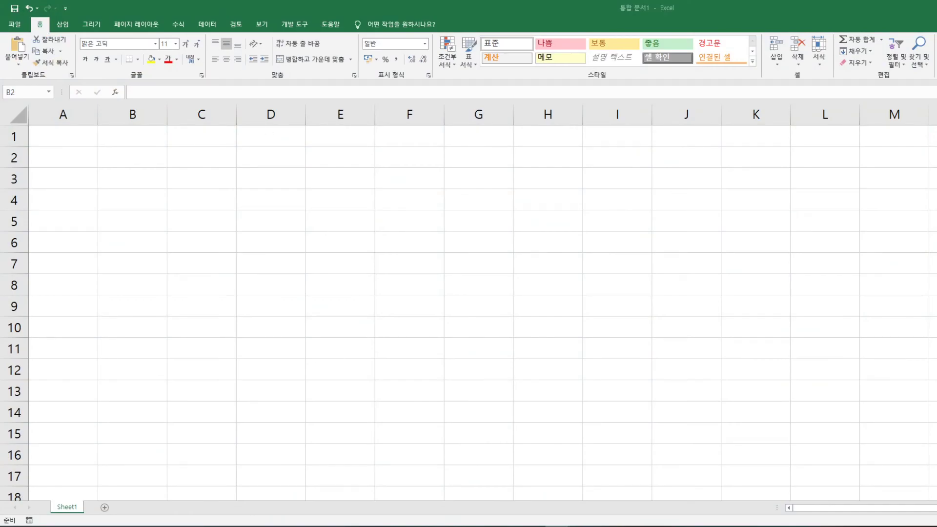
drag(0, 38, 558, 23)
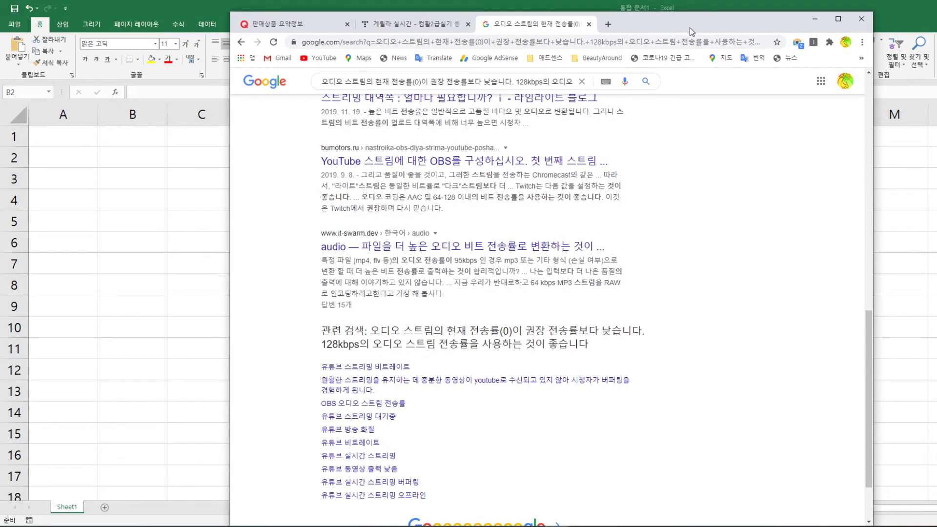
click(838, 20)
click(92, 45)
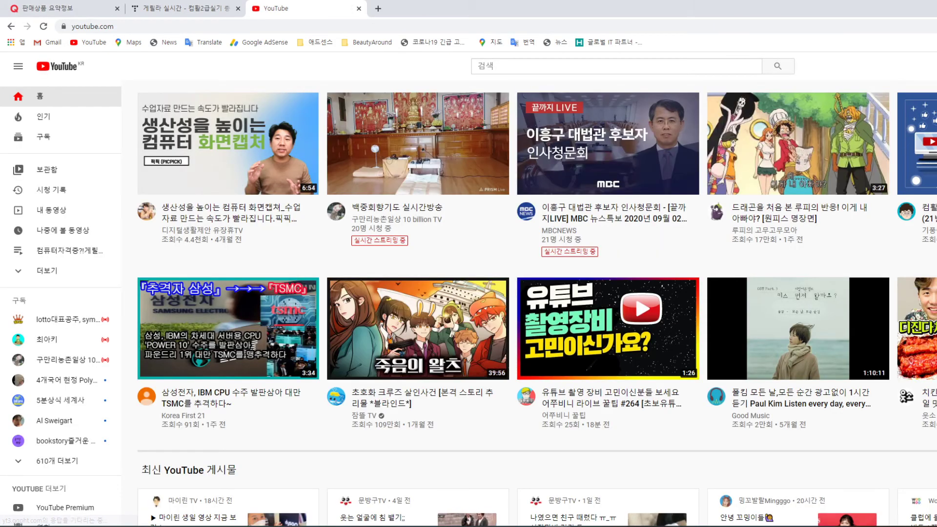
click(936, 103)
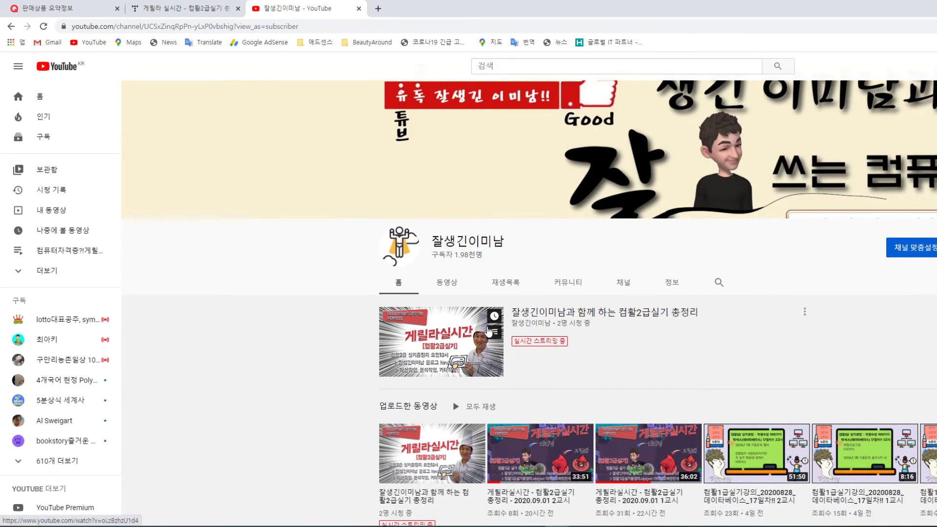
Find the 엑셀기초다지기 playlist on the channel page, open it and look through its videos
scroll(457, 328, down, 3)
scroll(456, 331, down, 3)
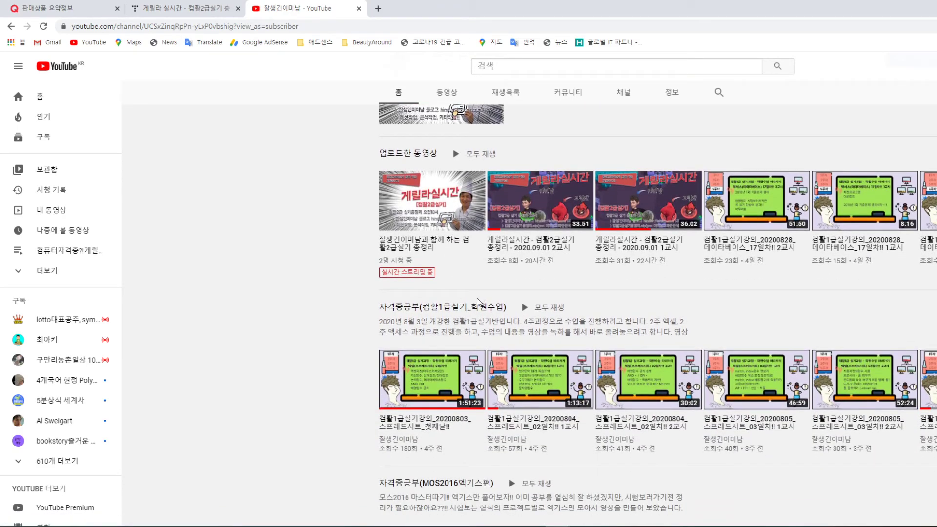
scroll(697, 288, down, 3)
scroll(697, 292, down, 6)
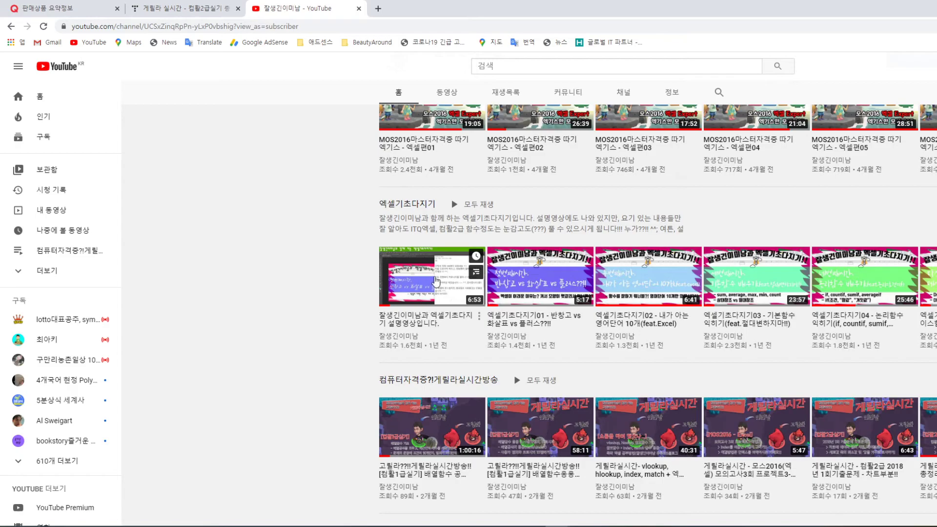
click(403, 208)
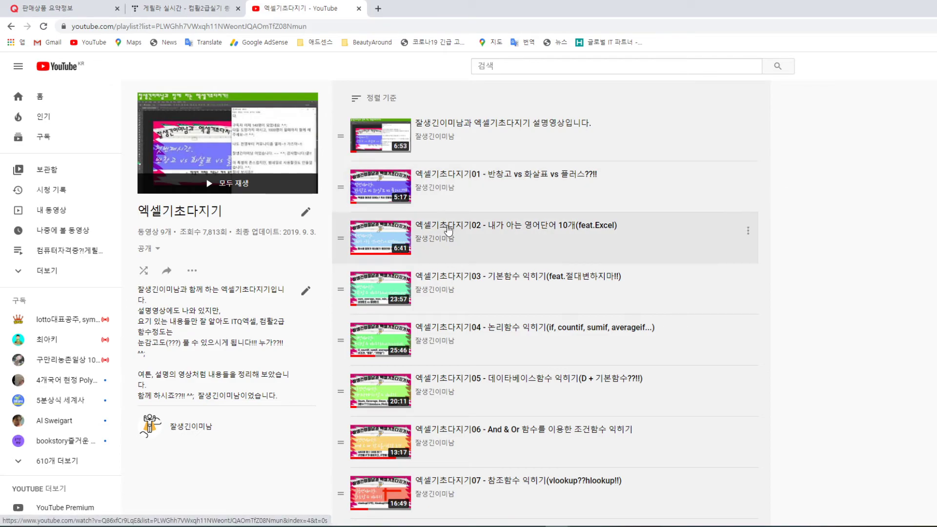
scroll(454, 229, down, 1)
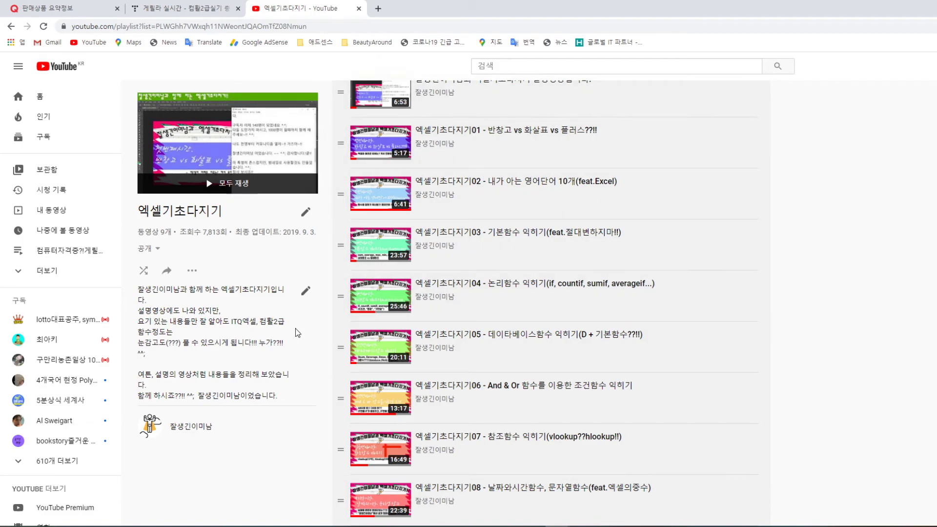
Return to the channel page and open the full page of the 자격증공부(컴활2급실기) playlist
click(11, 27)
scroll(662, 296, down, 5)
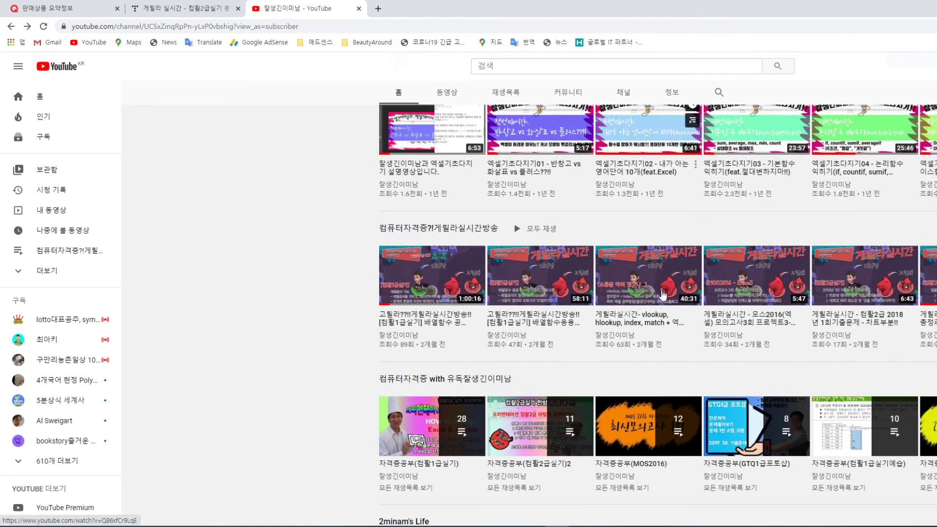
scroll(661, 297, down, 1)
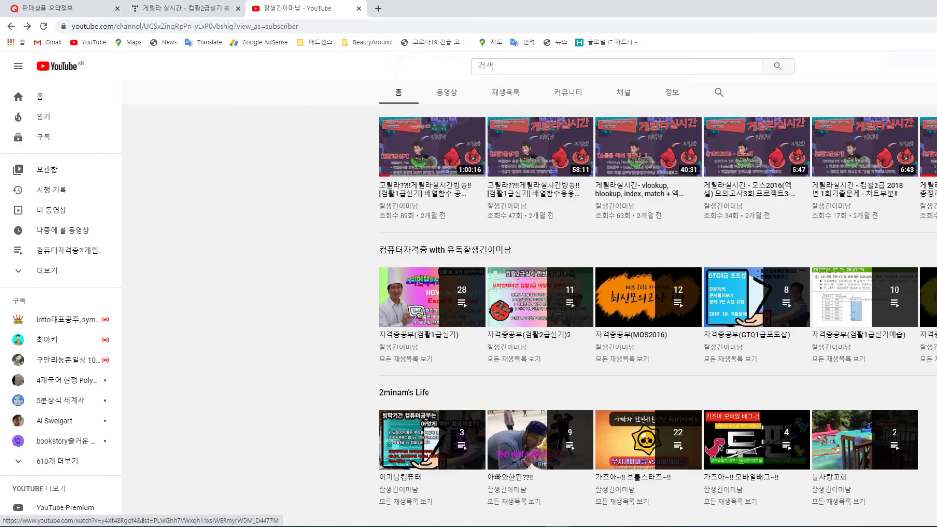
click(930, 299)
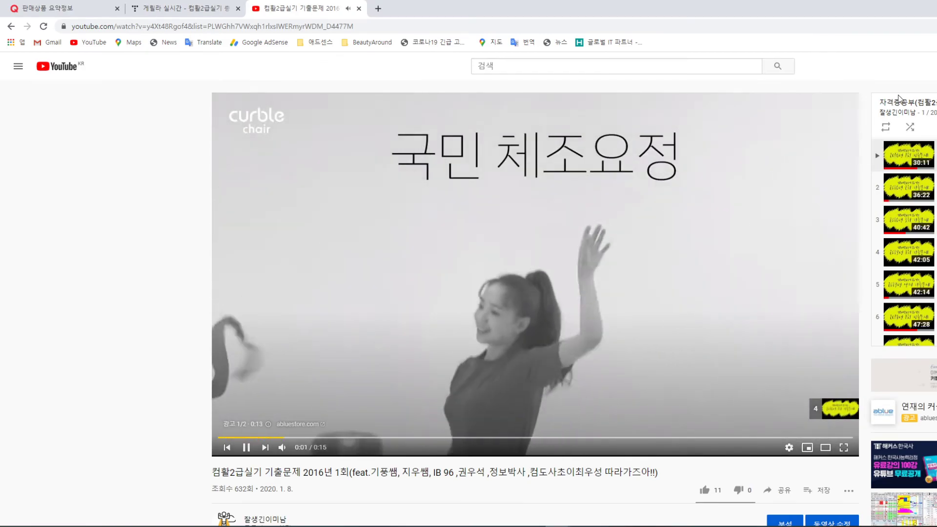
click(898, 101)
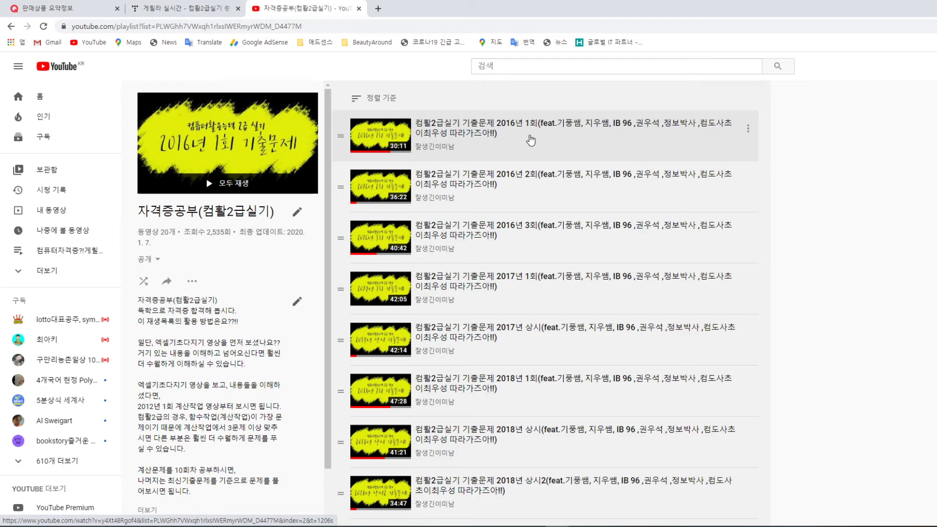
Examine the playlist's past-exam videos, comparing the 2012–2015 계산작업 videos with the 2016–2019 full past-exam videos
scroll(546, 207, down, 6)
scroll(547, 211, down, 2)
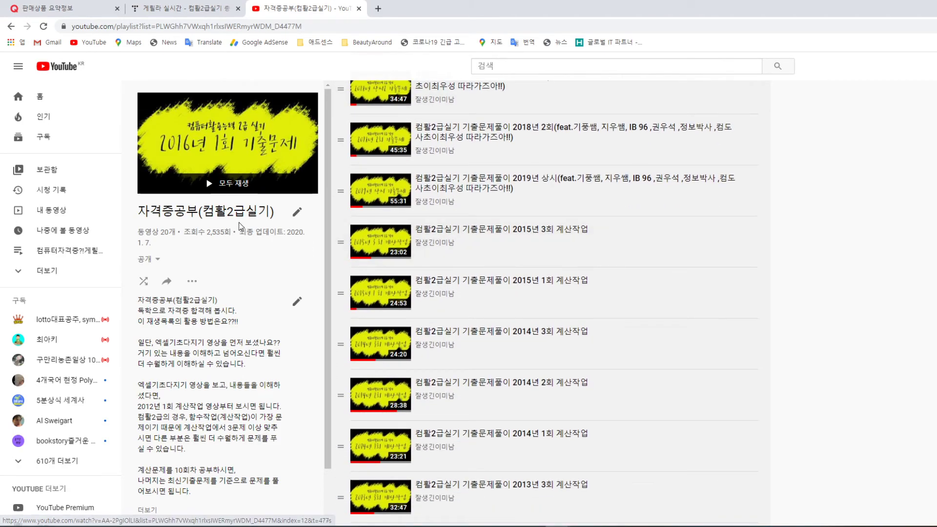
scroll(608, 259, down, 3)
scroll(609, 265, down, 1)
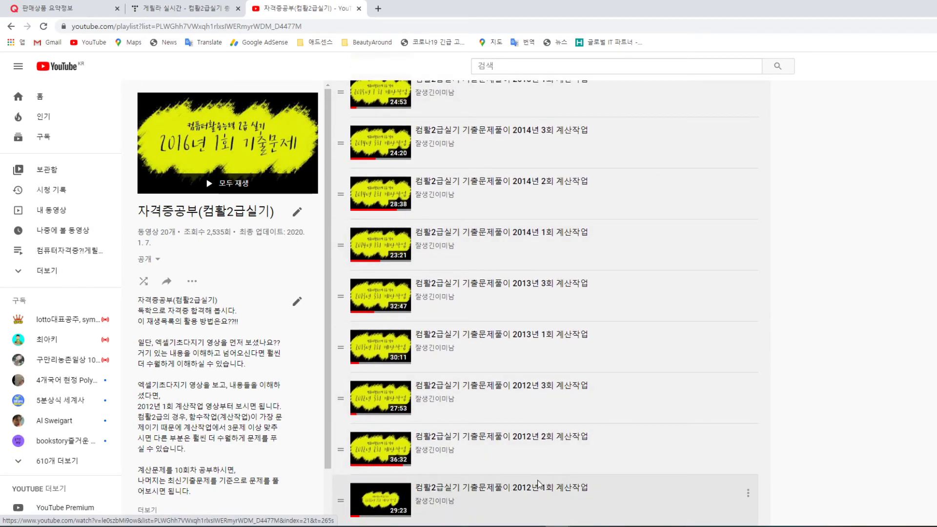
scroll(551, 484, up, 6)
scroll(537, 474, down, 6)
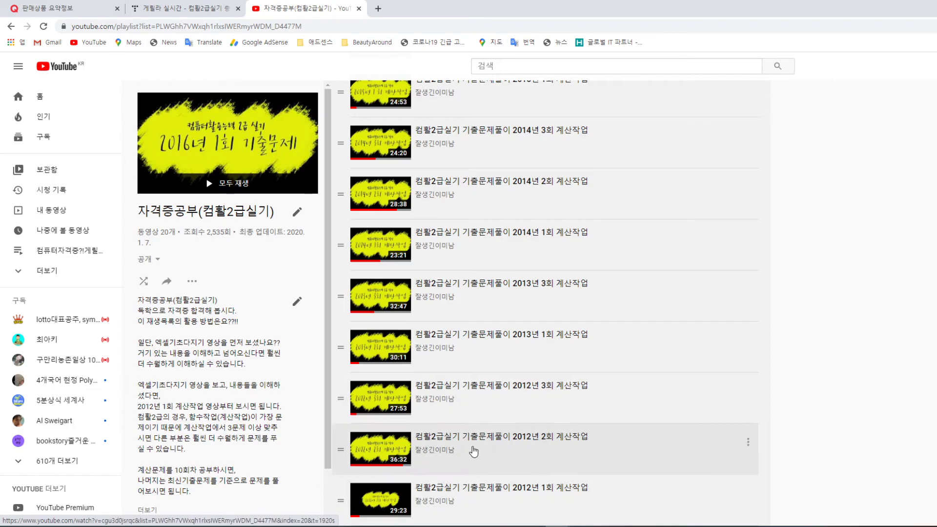
scroll(542, 465, up, 2)
scroll(543, 467, up, 3)
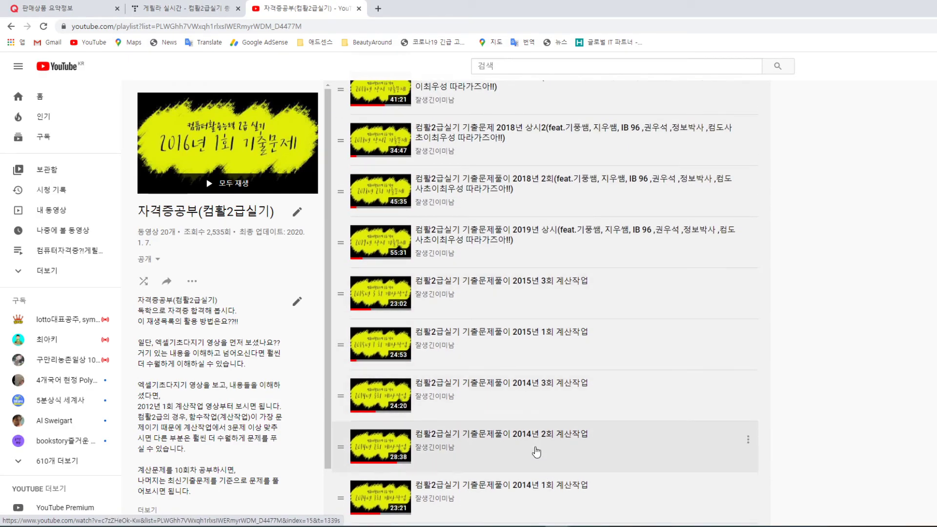
scroll(534, 439, down, 3)
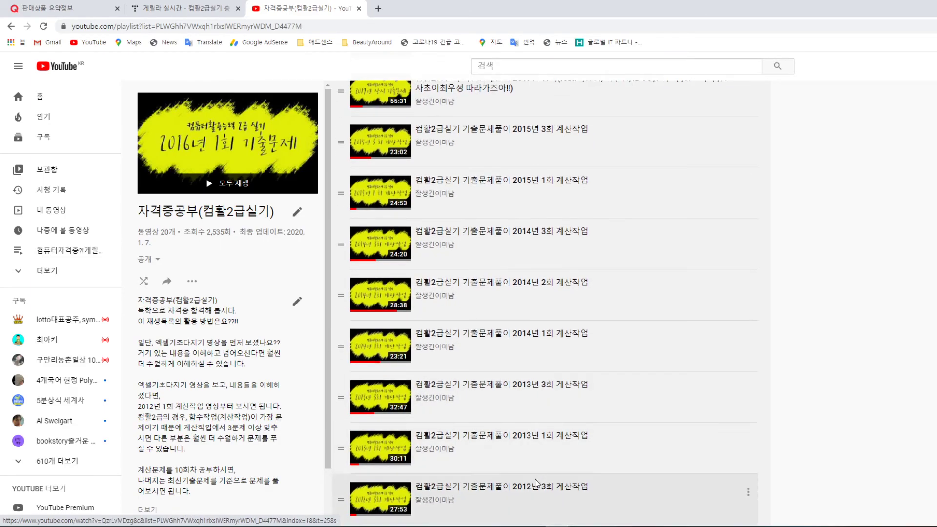
scroll(539, 459, down, 2)
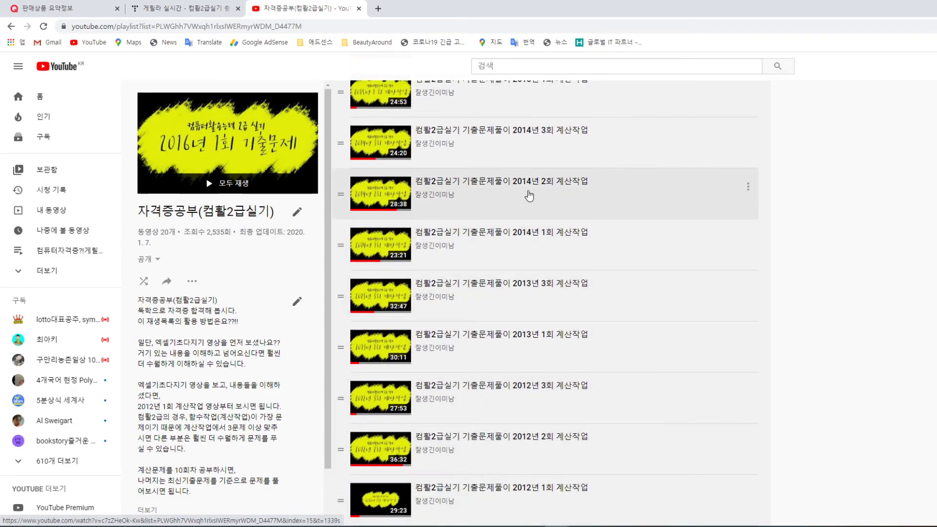
scroll(562, 303, up, 1)
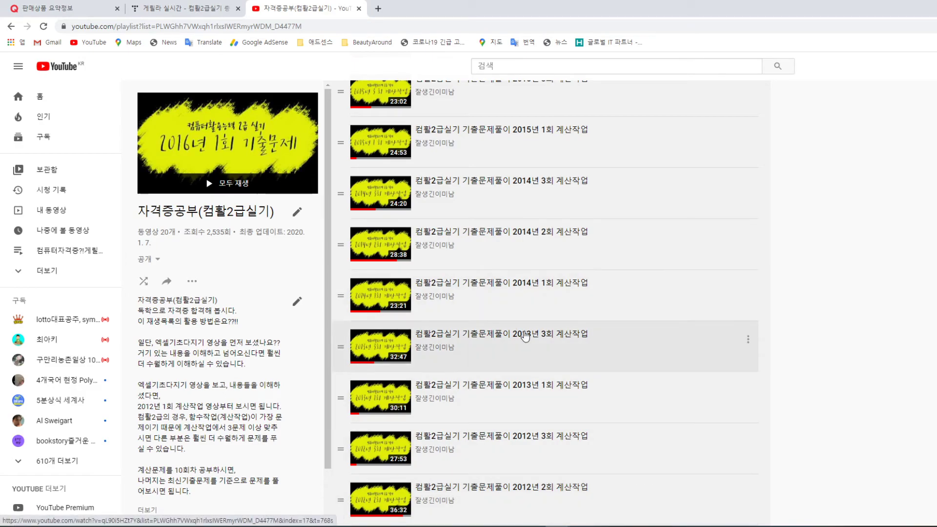
scroll(513, 341, down, 1)
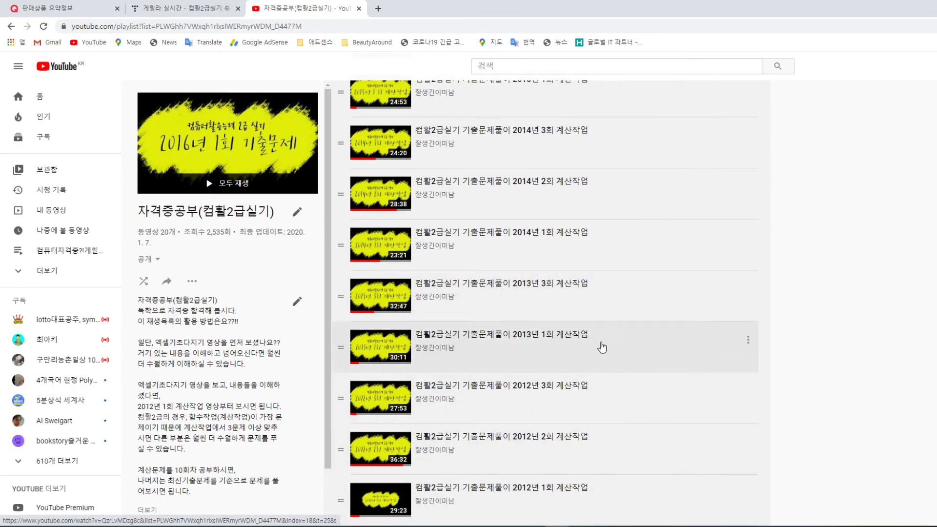
scroll(561, 477, up, 2)
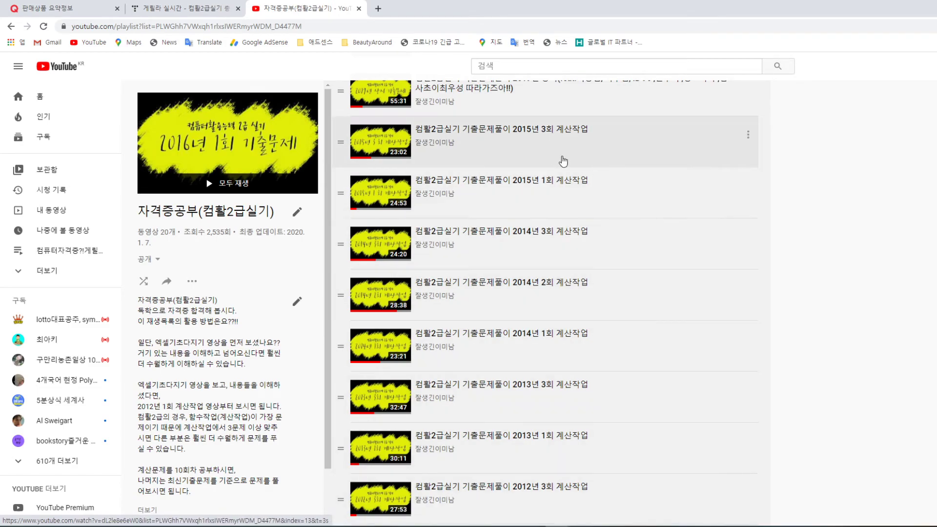
scroll(543, 365, up, 8)
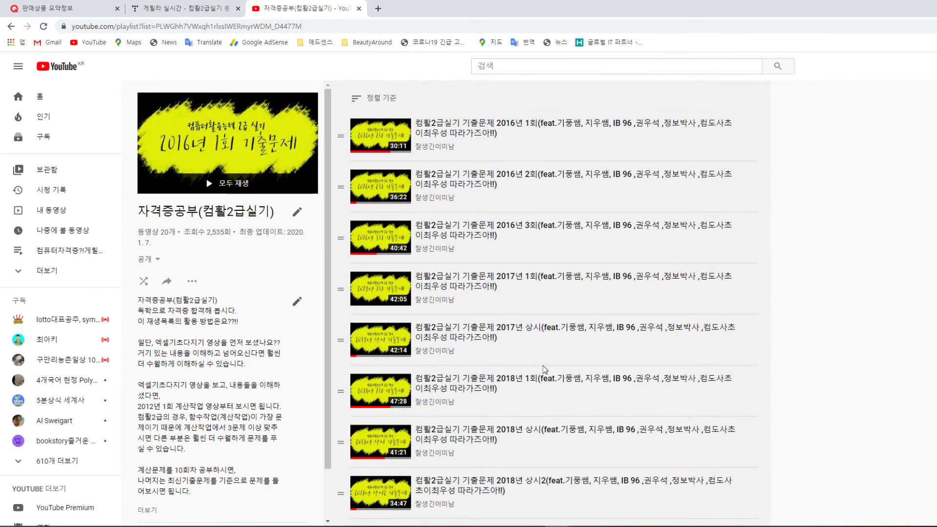
scroll(539, 384, down, 2)
scroll(539, 385, down, 1)
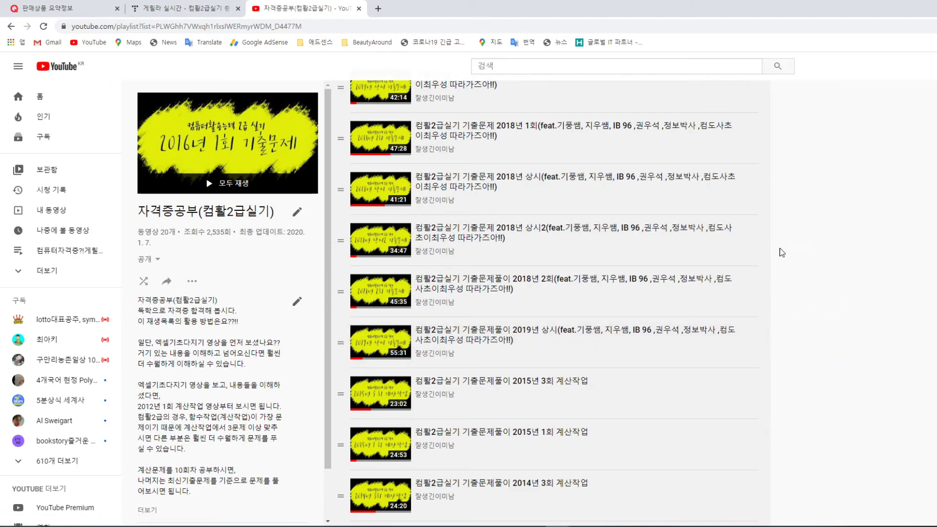
scroll(675, 362, up, 5)
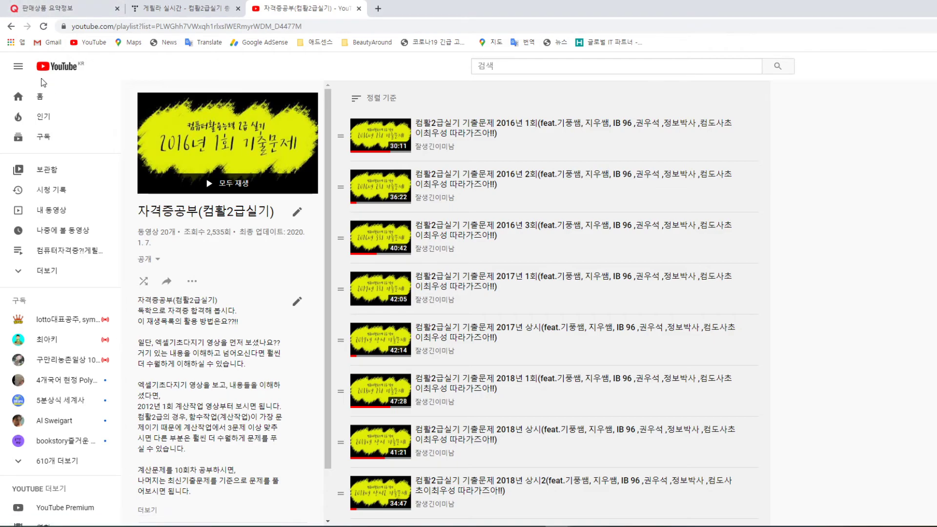
Go back to the channel page, open the 자격증공부(컴활2급실기)2 playlist page and look through its videos
click(11, 27)
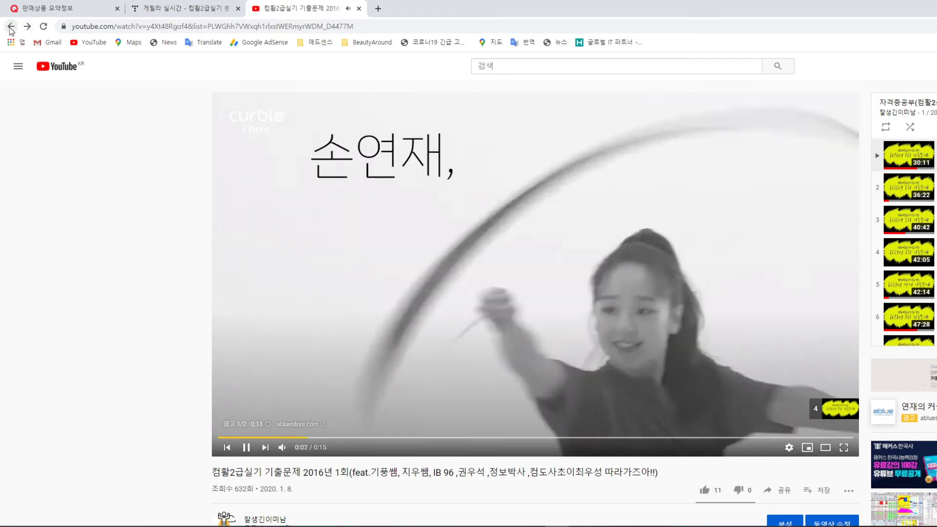
click(11, 26)
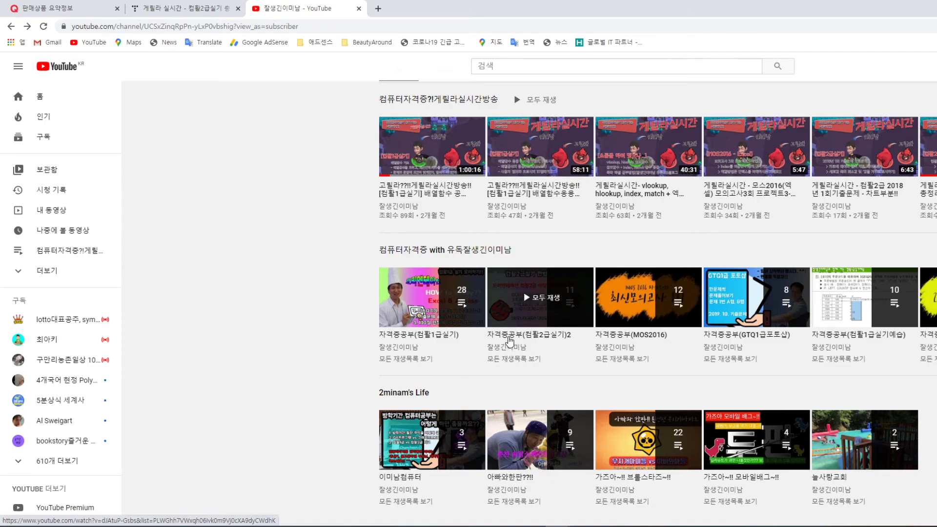
click(510, 340)
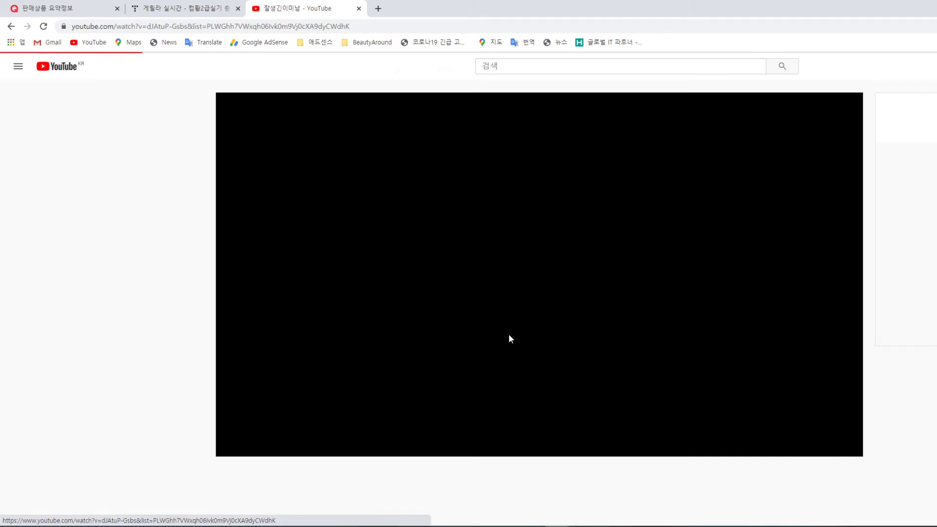
click(911, 104)
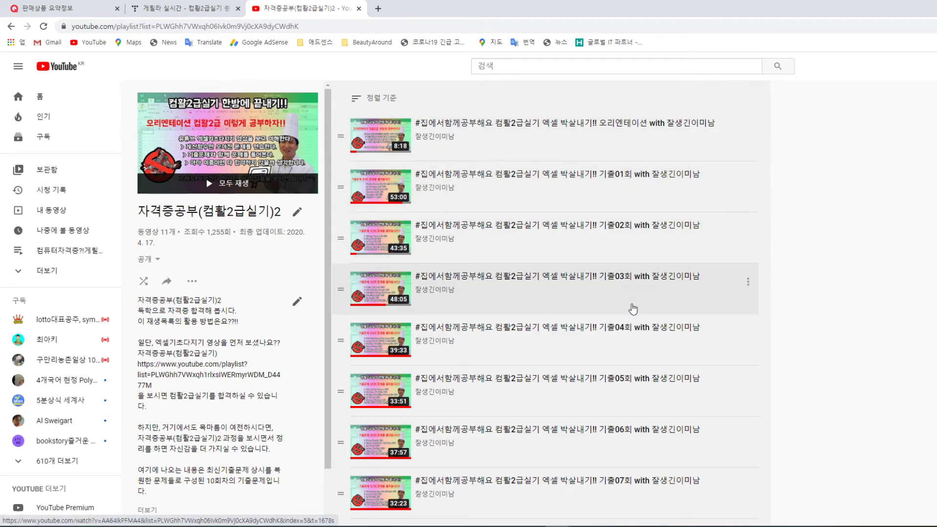
scroll(629, 313, down, 3)
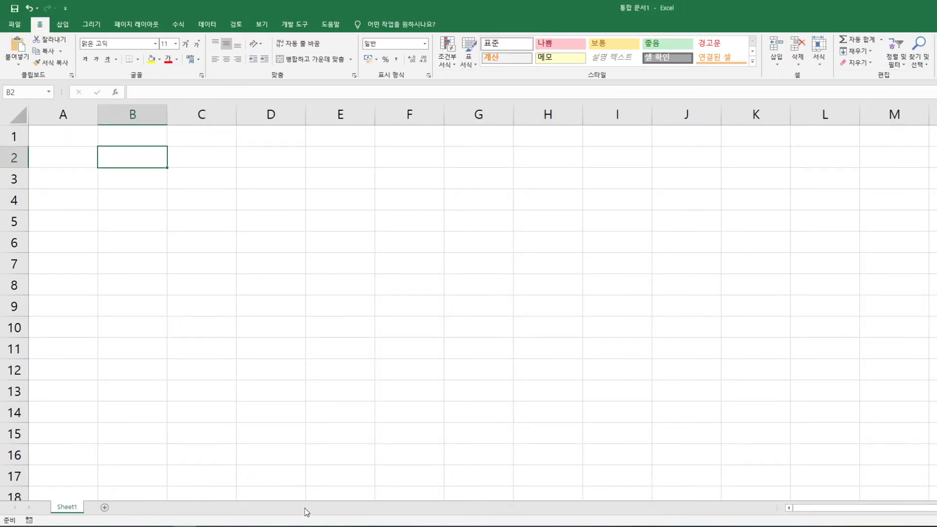
Switch to the 컴활2급_실기총정리 workbook in Excel, jump to its 홈 sheet and view the topic overview
click(131, 506)
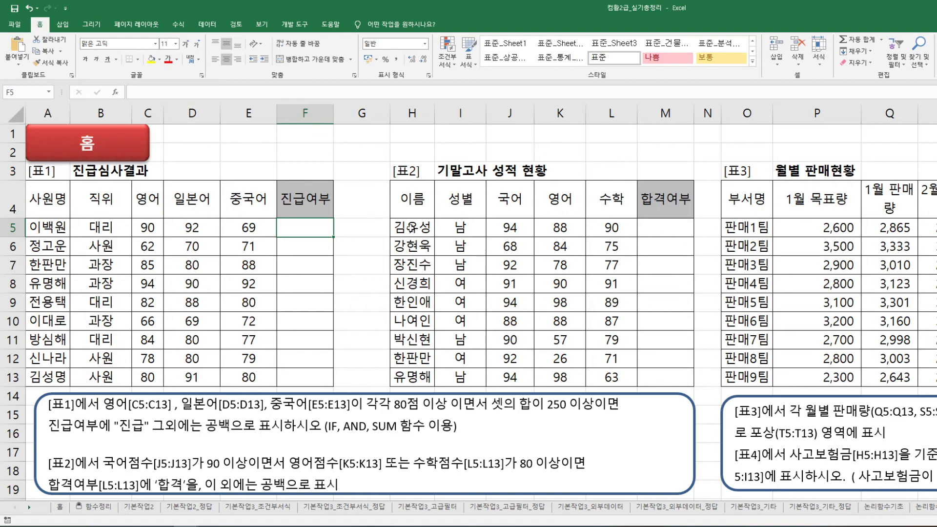
click(95, 144)
scroll(514, 373, down, 1)
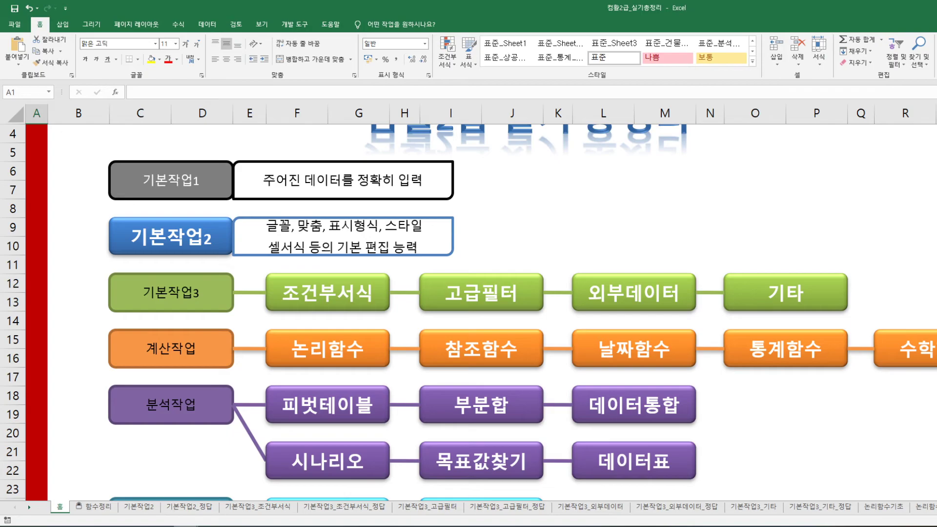
Switch to the blank workbook 통합 문서1 and point out its lettered columns by selecting from column A across to H
click(241, 437)
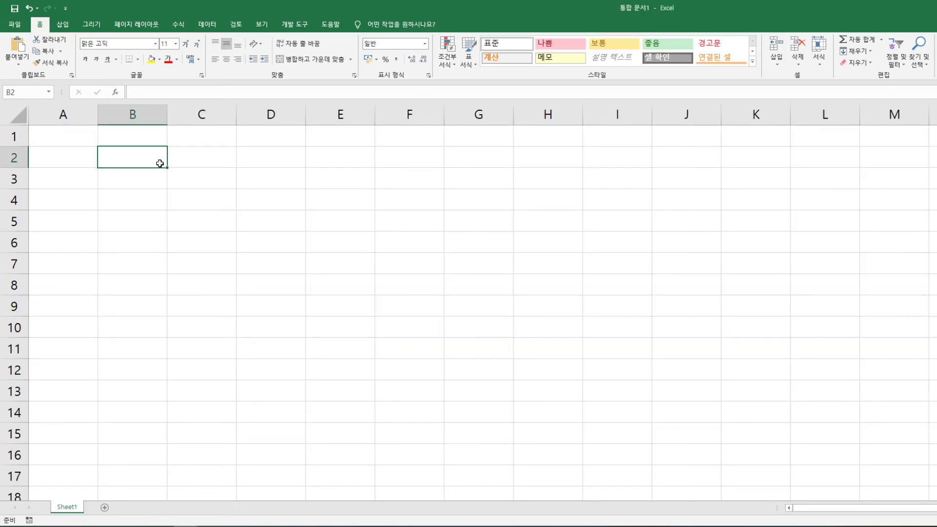
click(204, 157)
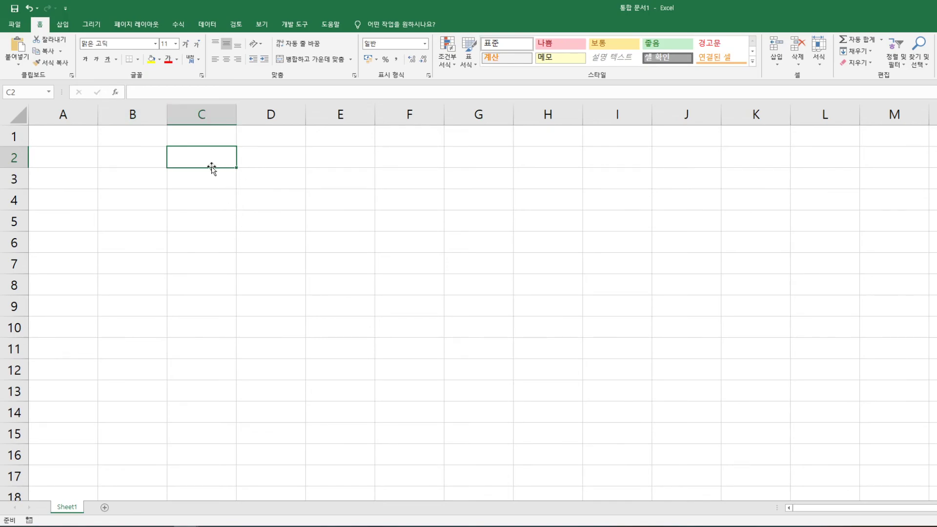
text(c)
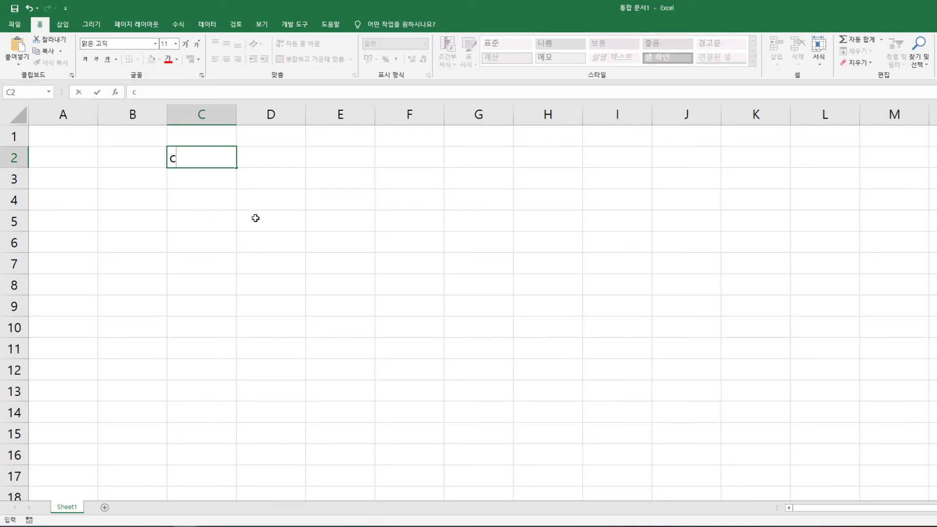
click(78, 115)
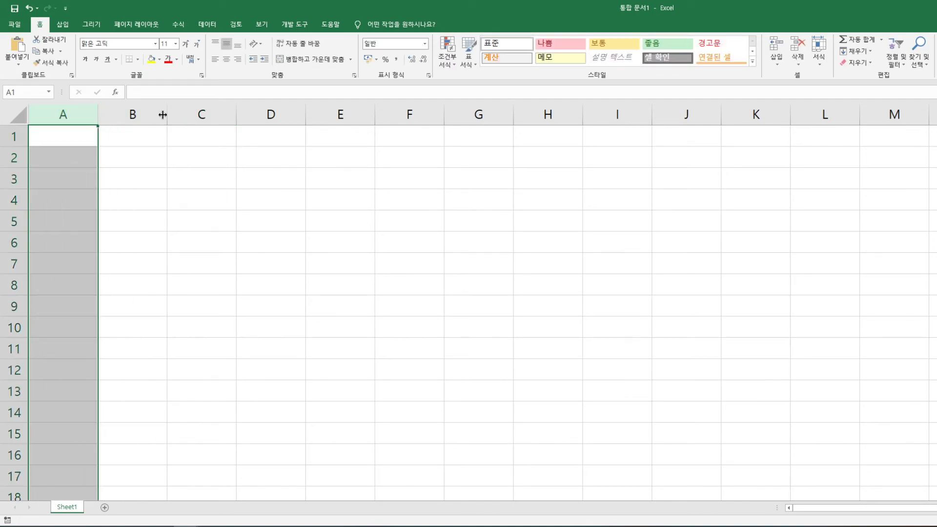
drag(149, 110, 544, 115)
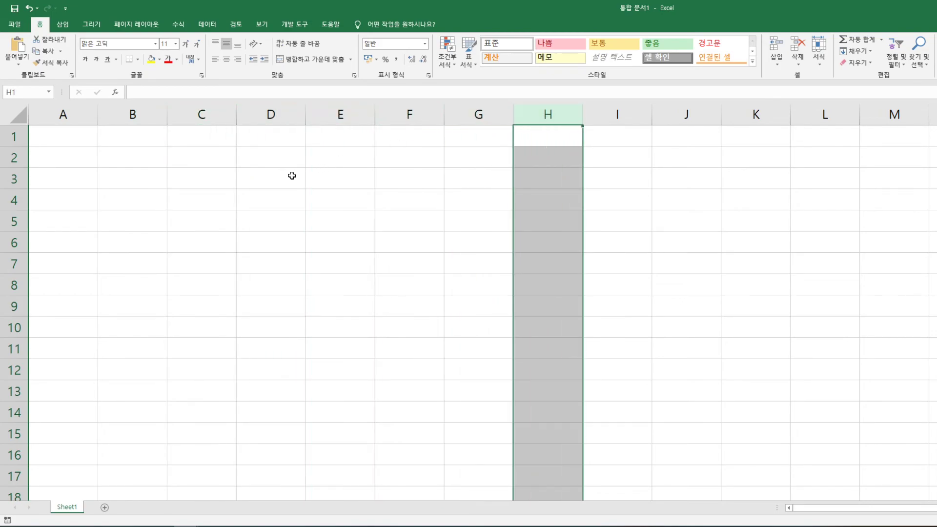
Enter the Korean term 열 in cell D3 of the blank sheet
click(291, 177)
text(du)
key(Escape)
key(Hangul)
text(열)
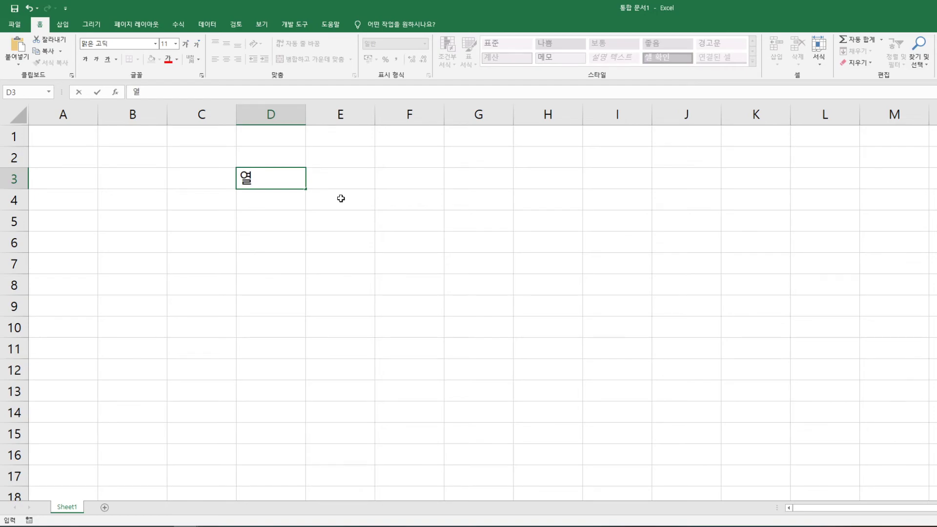
Enter col(column) in cell C3 and fit the width of column C to its text
key(Left)
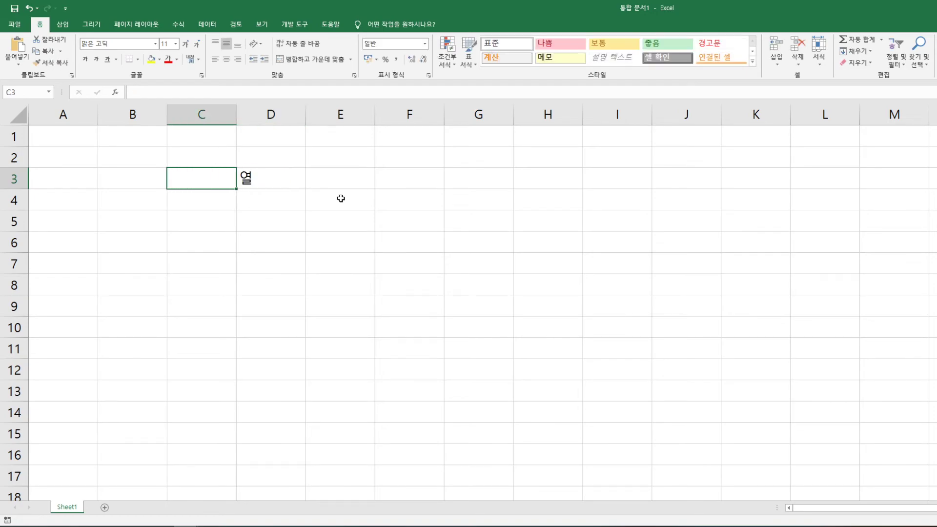
text(col(column)
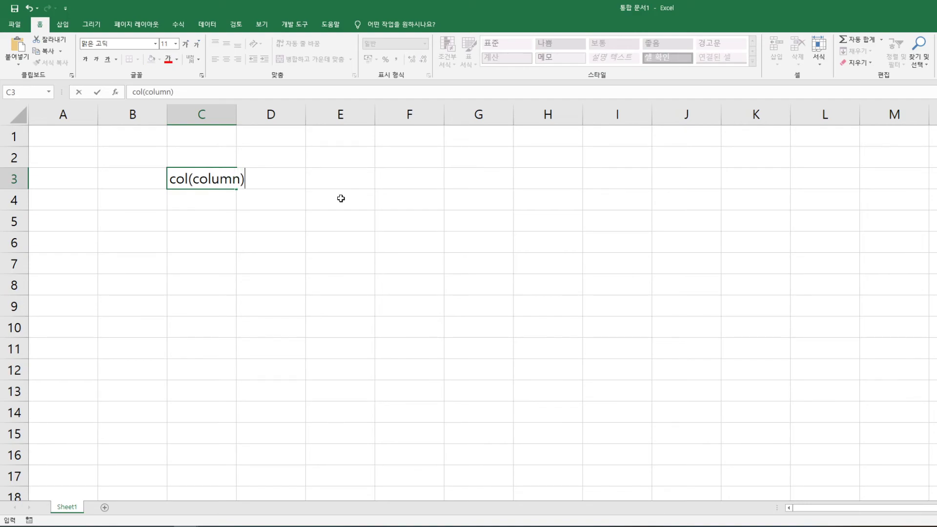
key(Return)
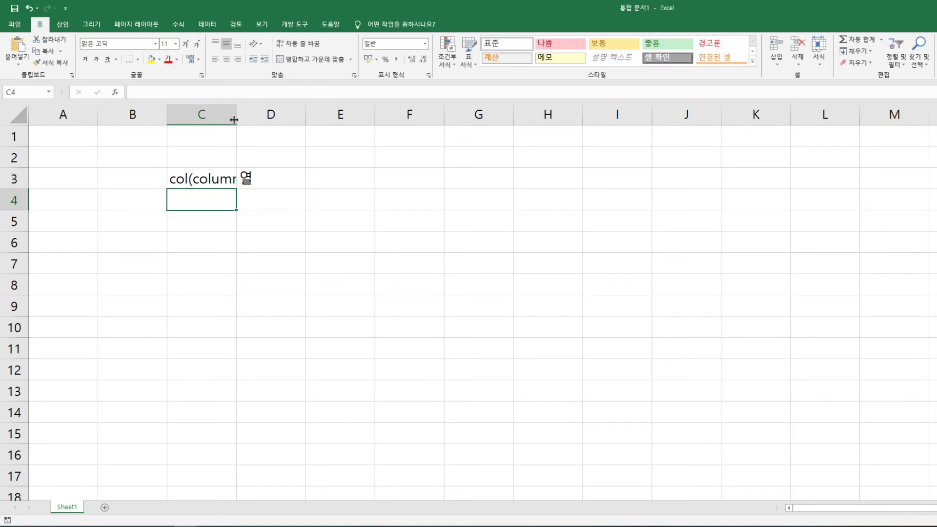
double_click(236, 119)
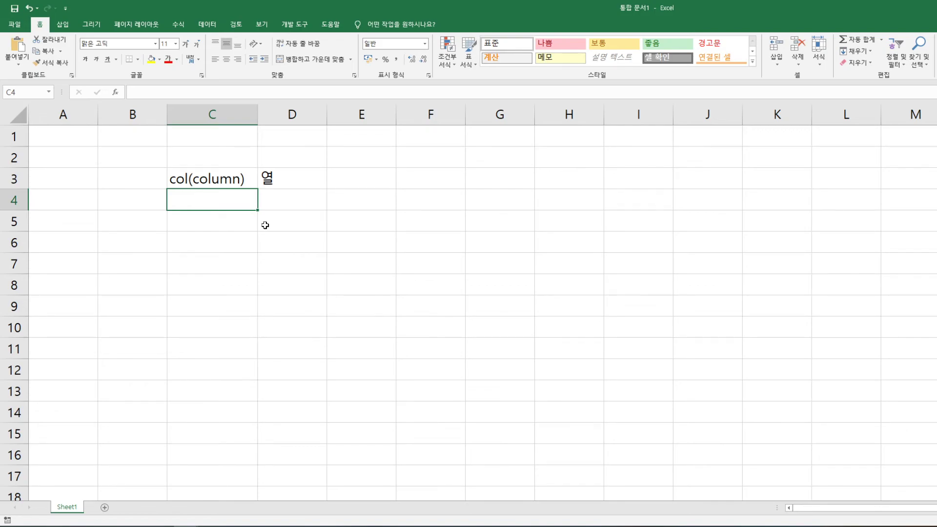
Enter the formula =COLUMN(E2) in cell E3 to get the column number of E2
click(355, 179)
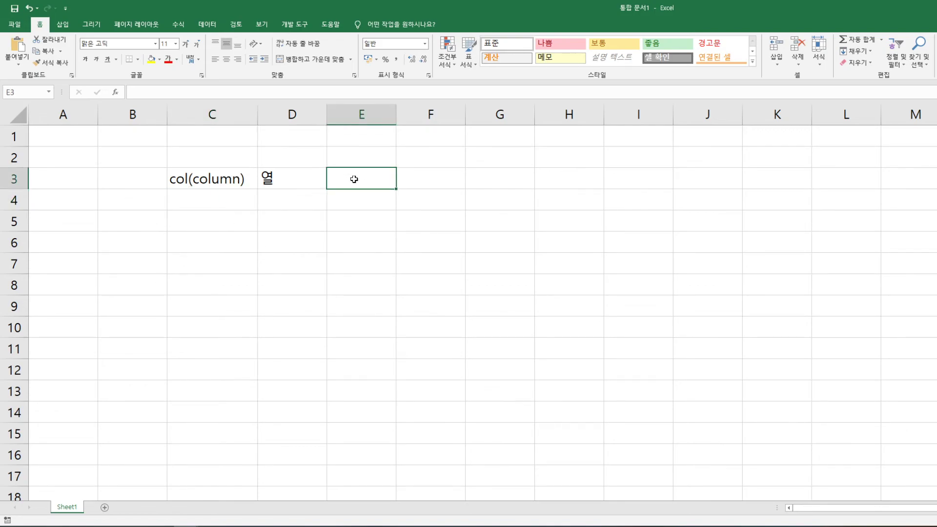
text(=col)
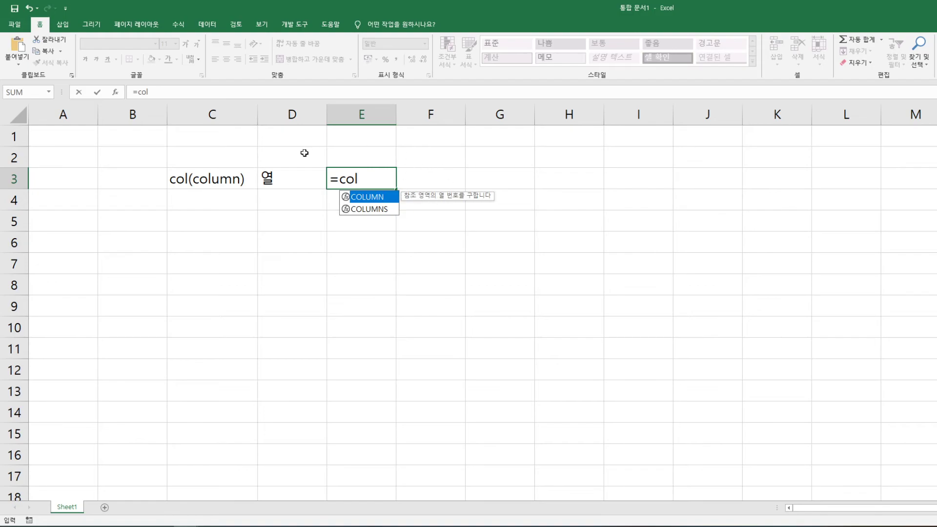
key(Tab)
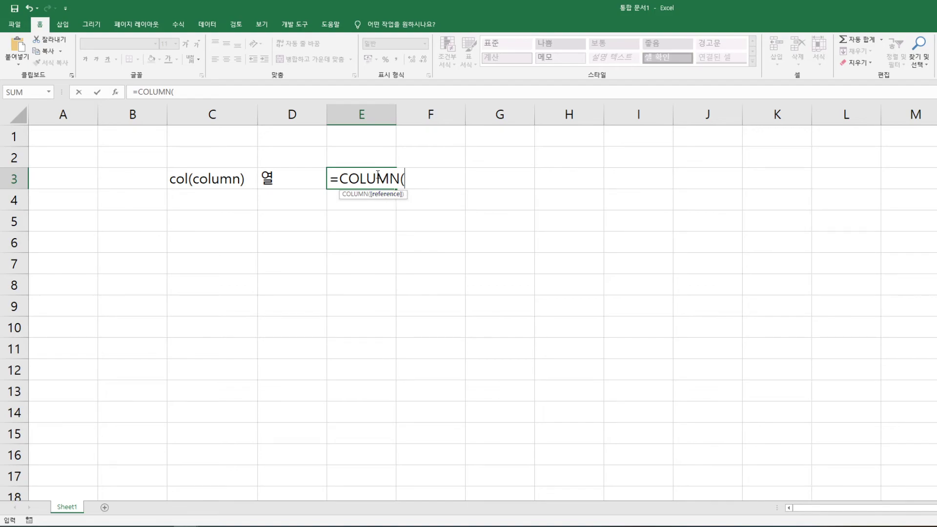
click(357, 153)
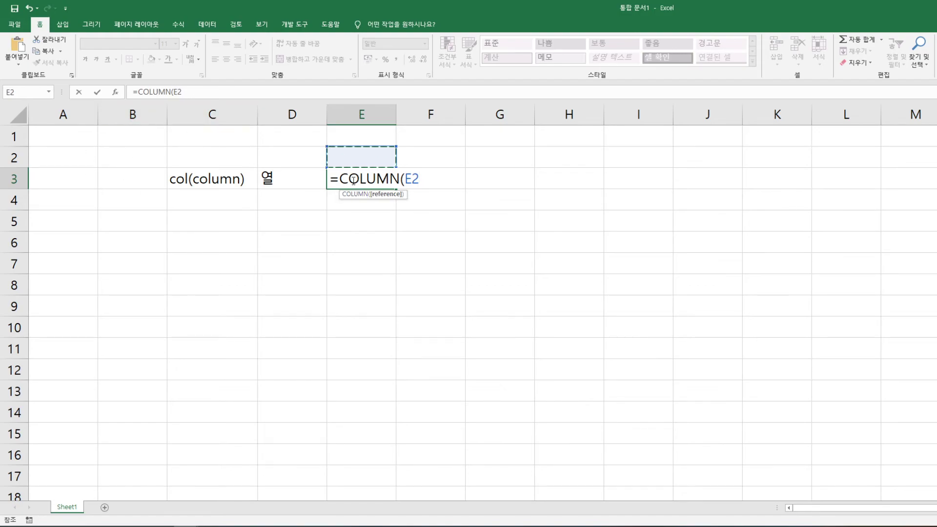
text())
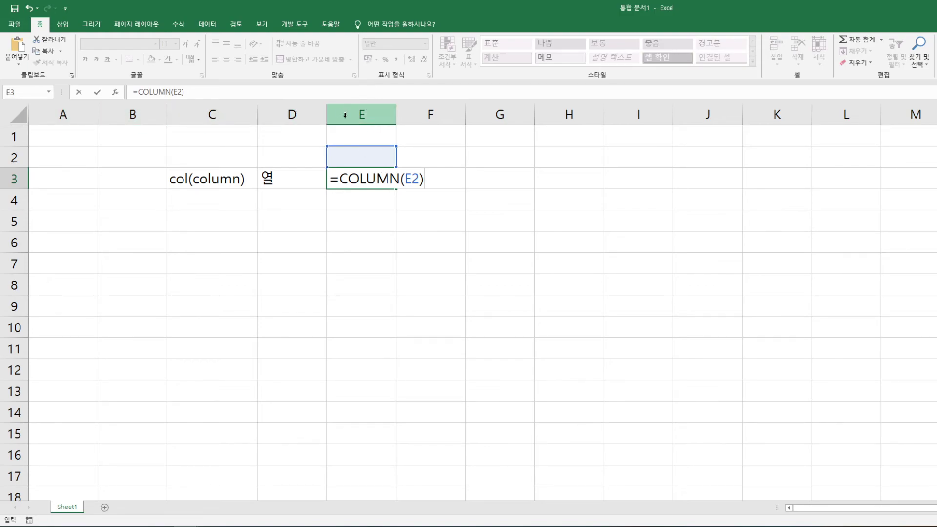
key(Return)
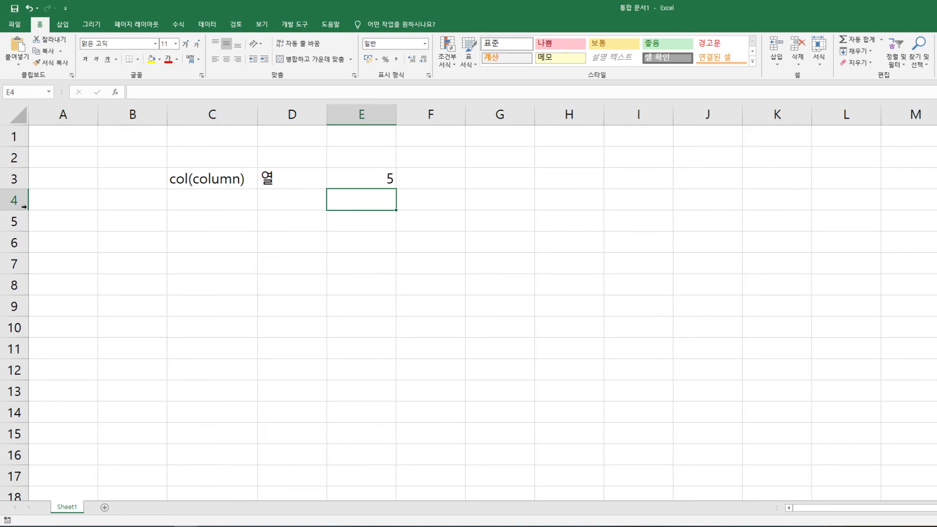
Add the next term by entering row in cell C4 and 행 in cell D4
click(218, 200)
text(row)
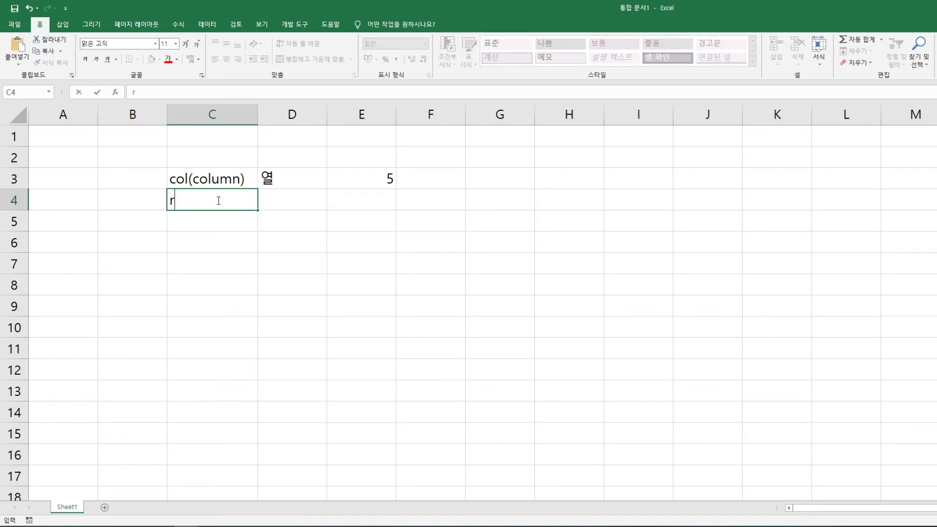
key(Tab)
text(행)
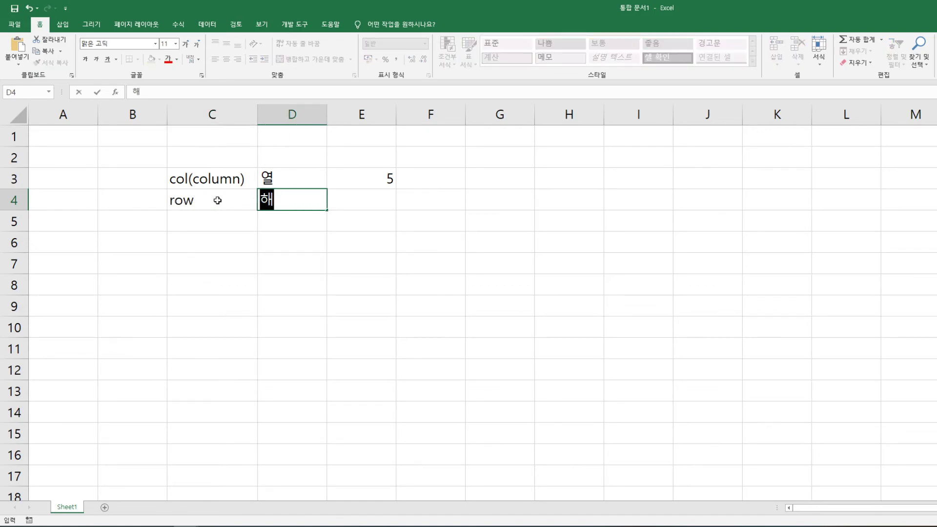
Extend the Korean terms in D3 and D4 to read 열(영어) and 행(숫자)
key(Up)
key(F2)
text((영어))
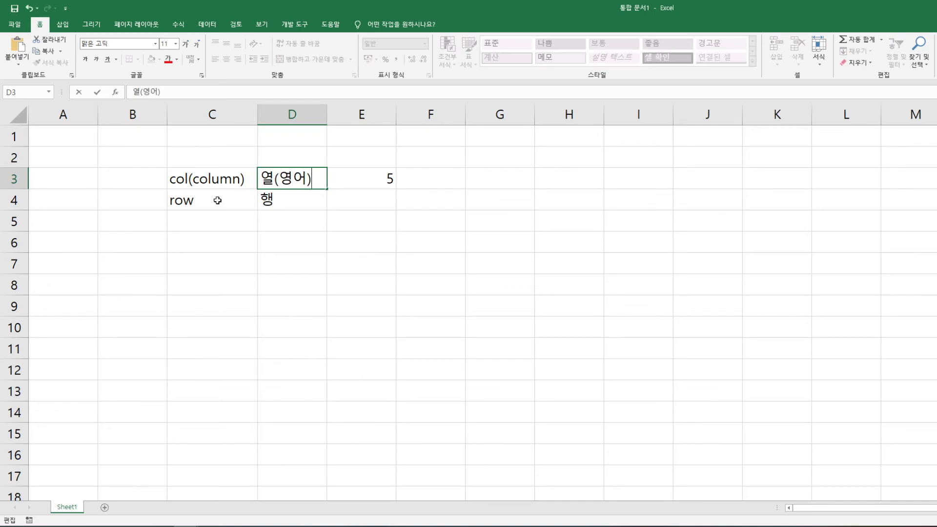
key(Return)
key(F2)
text((숫자))
key(Return)
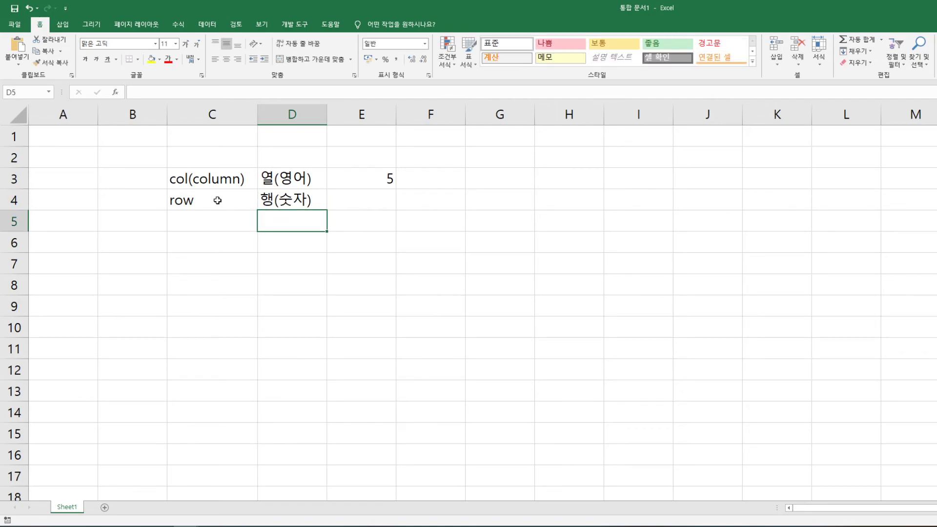
Enter the formula =ROW(E2) in cell E4 to get the row number of E2
key(Right)
key(Up)
text(=)
text(ㄱ)
key(BackSpace)
text(ro)
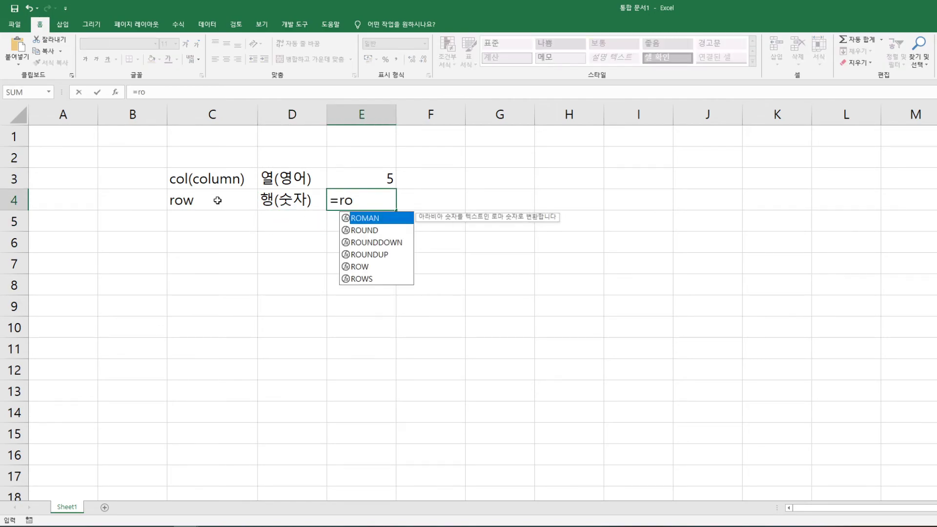
text(w)
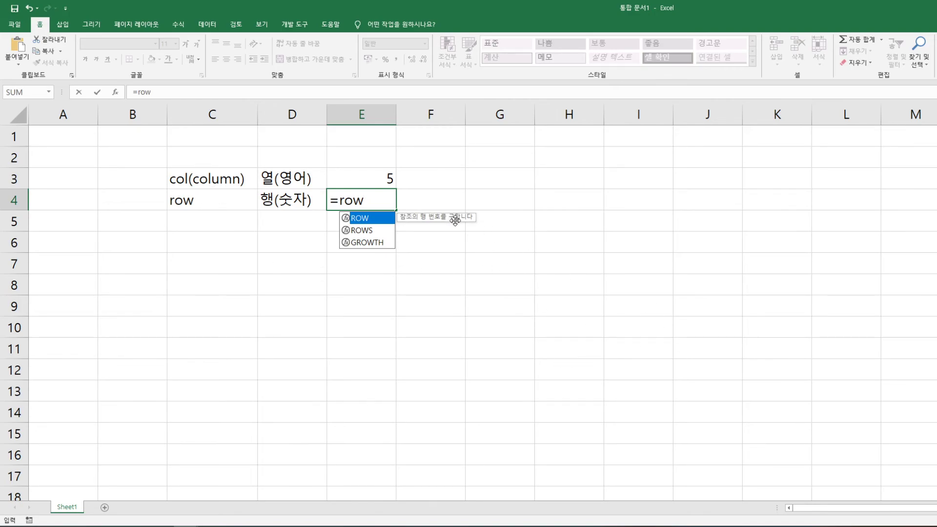
key(Tab)
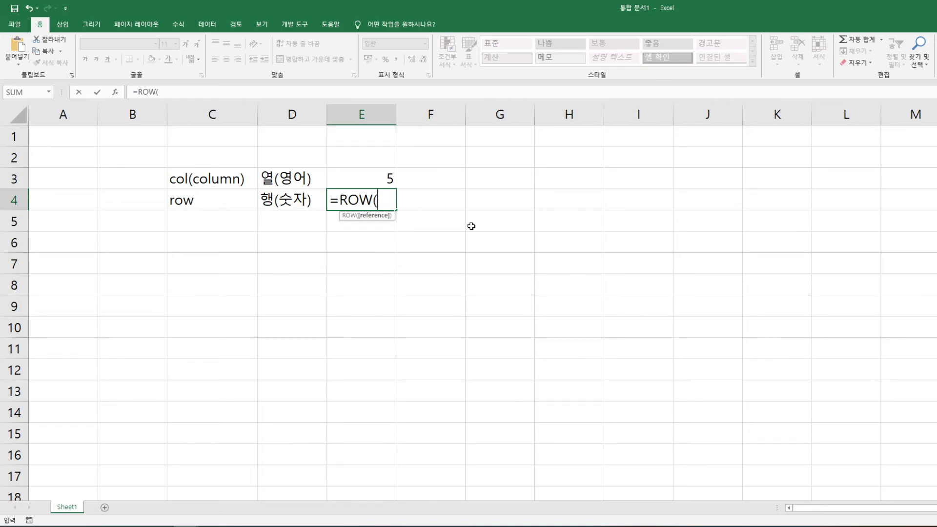
click(366, 157)
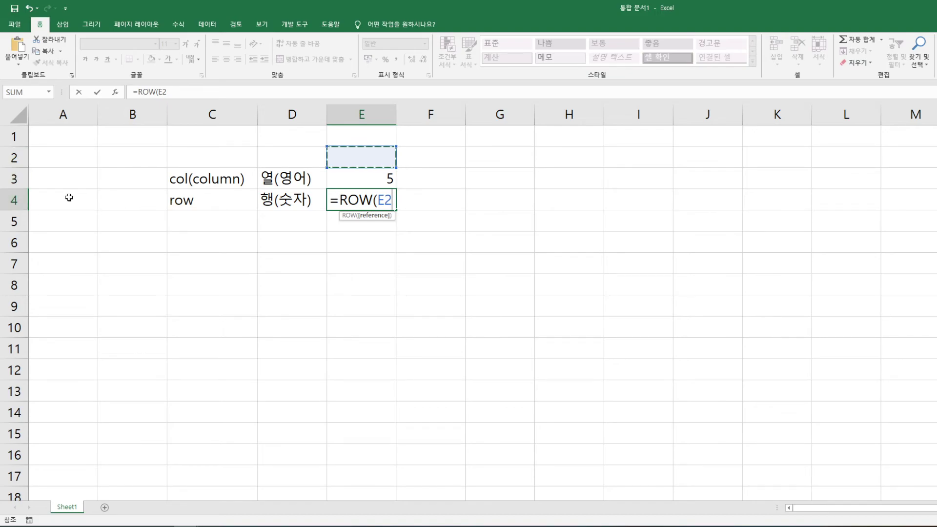
text())
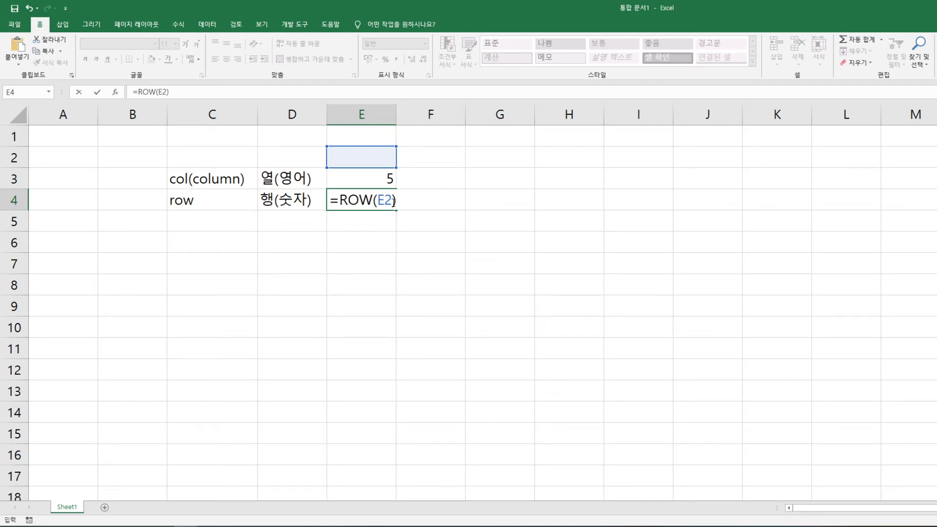
drag(388, 201, 392, 202)
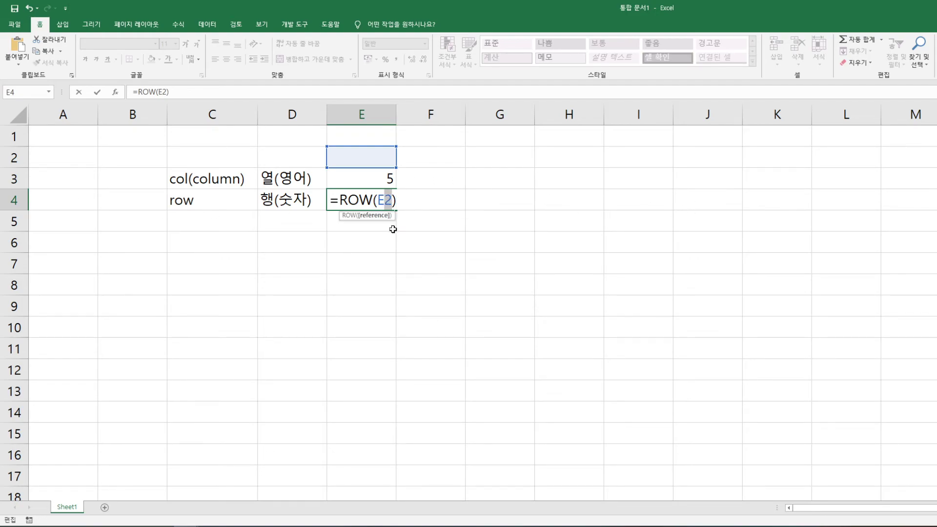
key(Return)
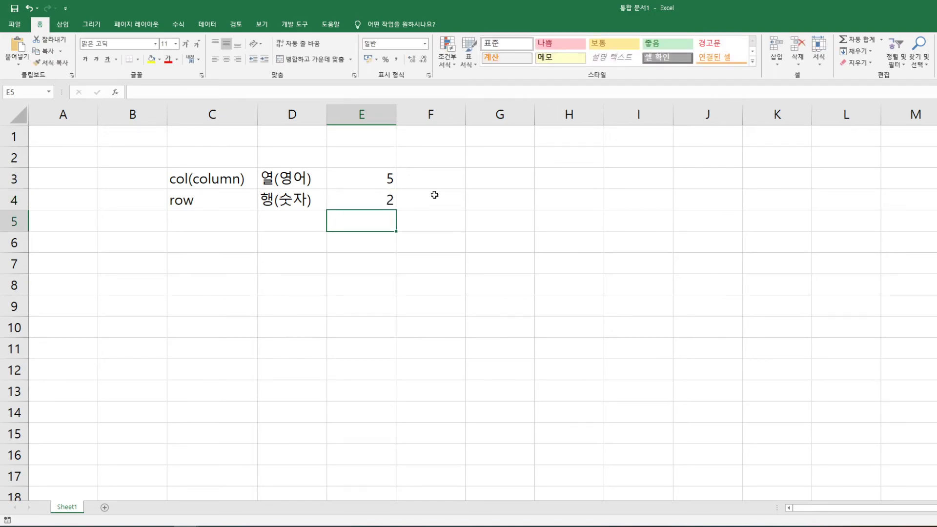
Add a third term by entering number in cell C5 and 숫자 in cell D5
click(231, 220)
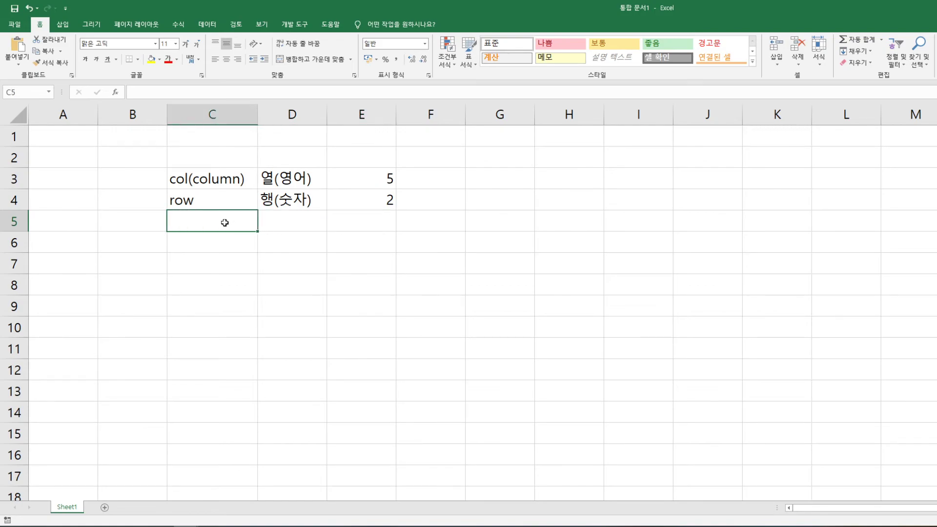
text(number)
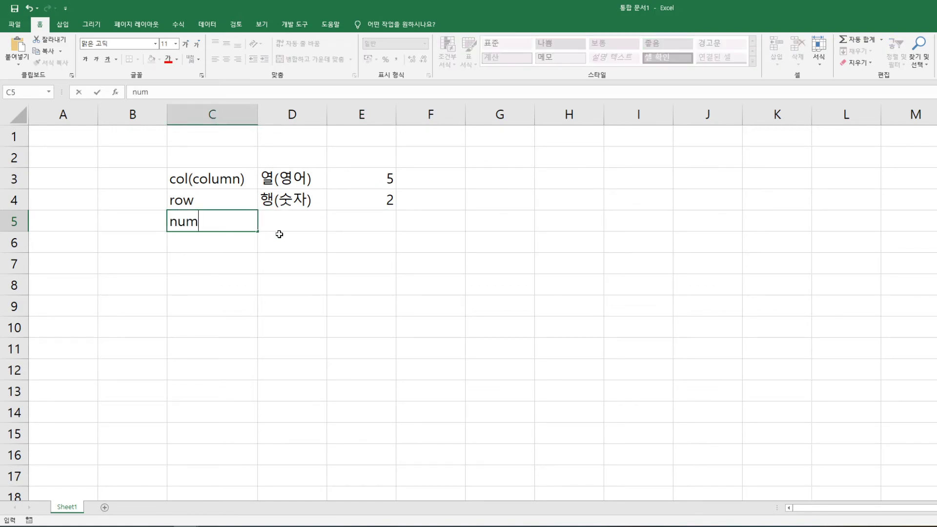
key(Tab)
text(숫자)
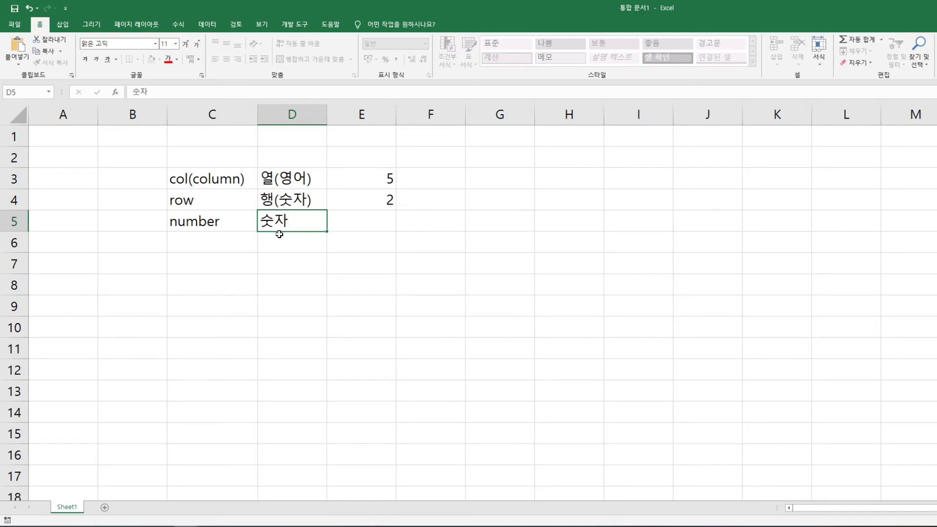
key(Tab)
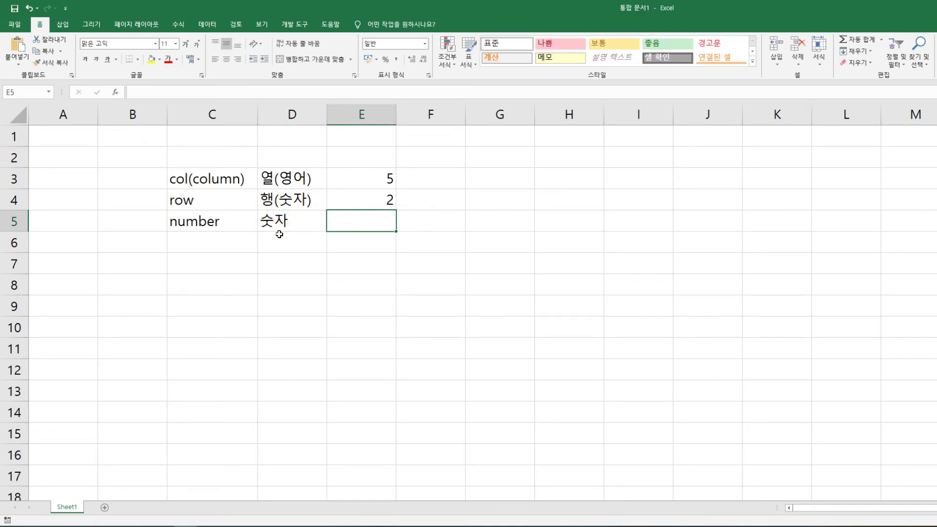
Enter the formula =SUM(E3:E4) in cell E5 as the example for the number term
text(=ㄴs)
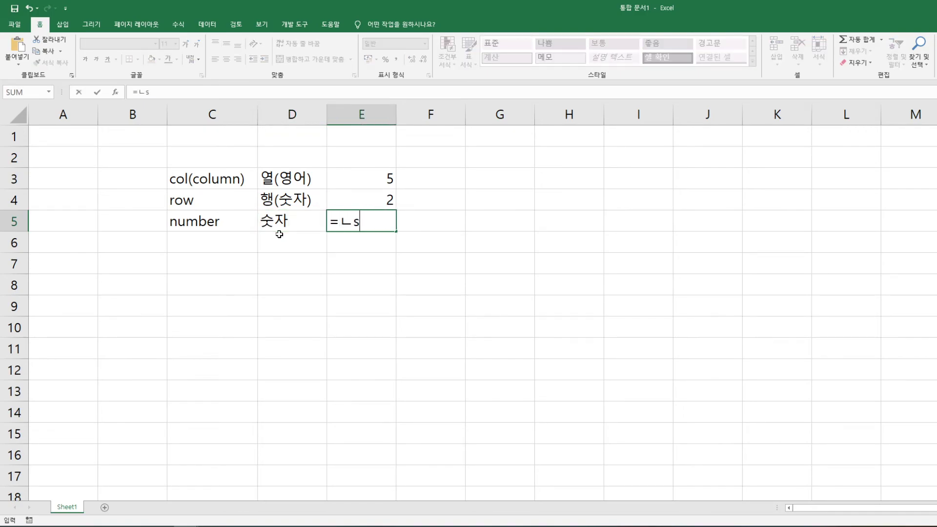
key(BackSpace)
key(BackSpace)
text(sum)
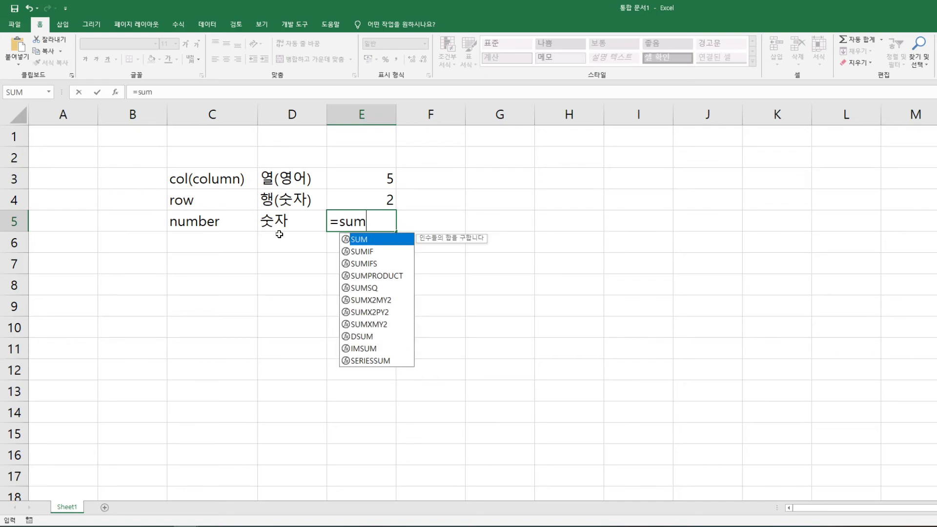
key(Tab)
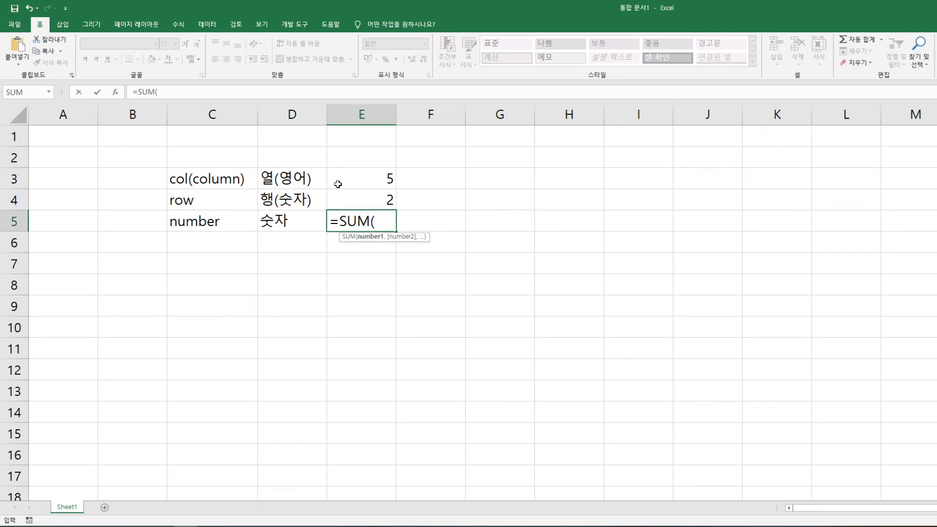
drag(372, 181, 369, 202)
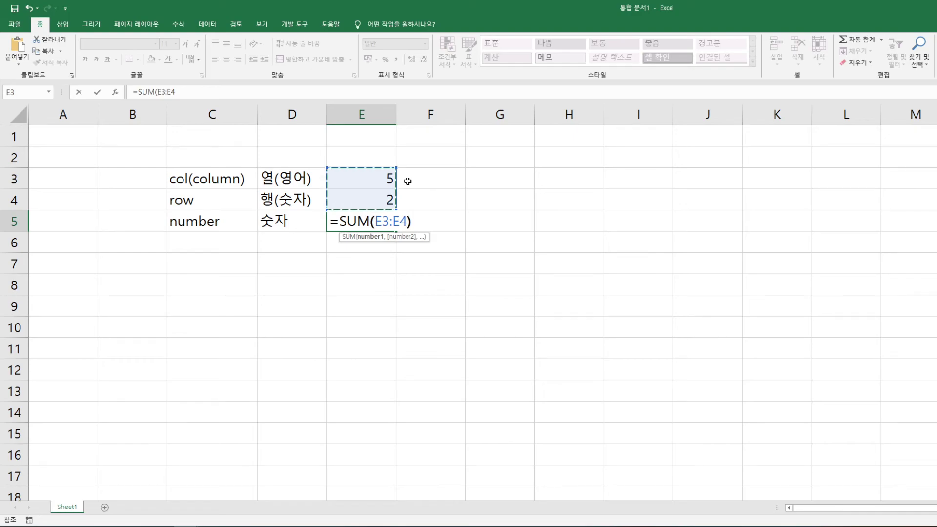
key(Return)
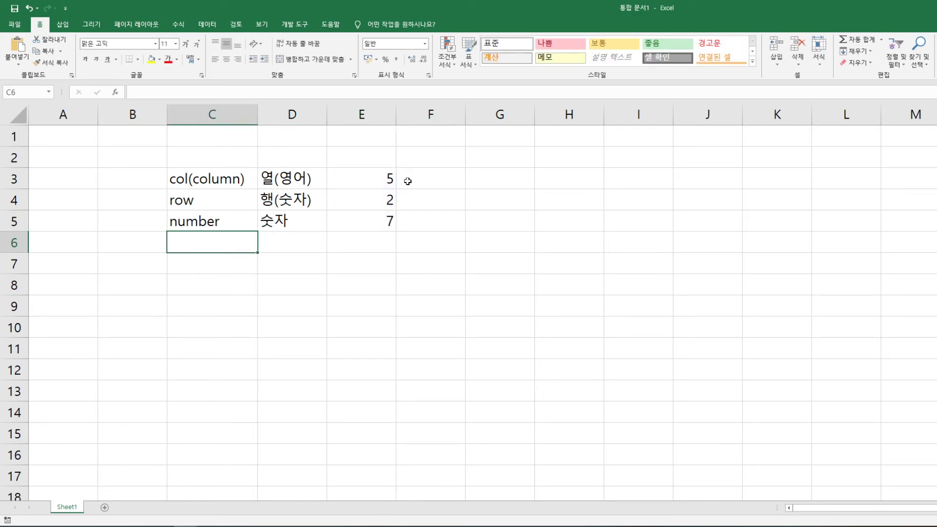
Write the standard deviation formula =STDEV.P(E3:E5) in cell F5, leaving it in edit mode
click(433, 218)
text(=stdev)
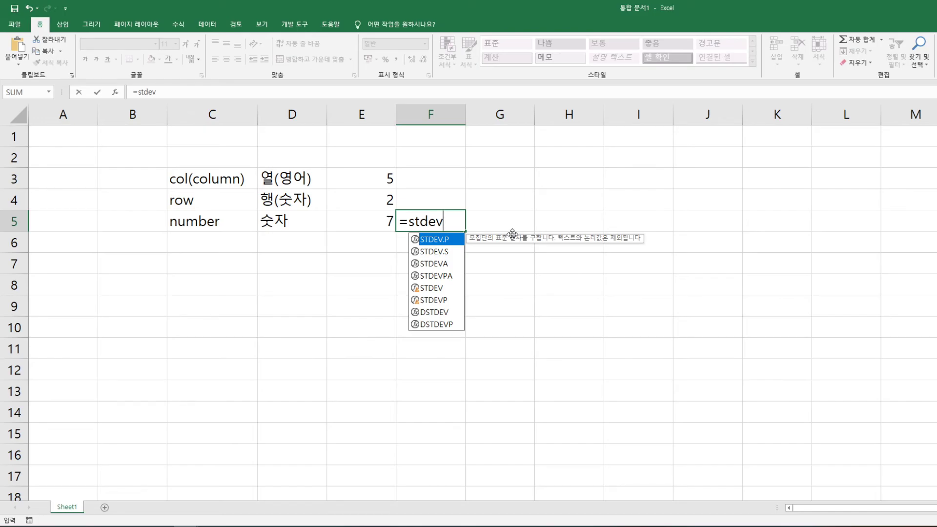
key(super+plus)
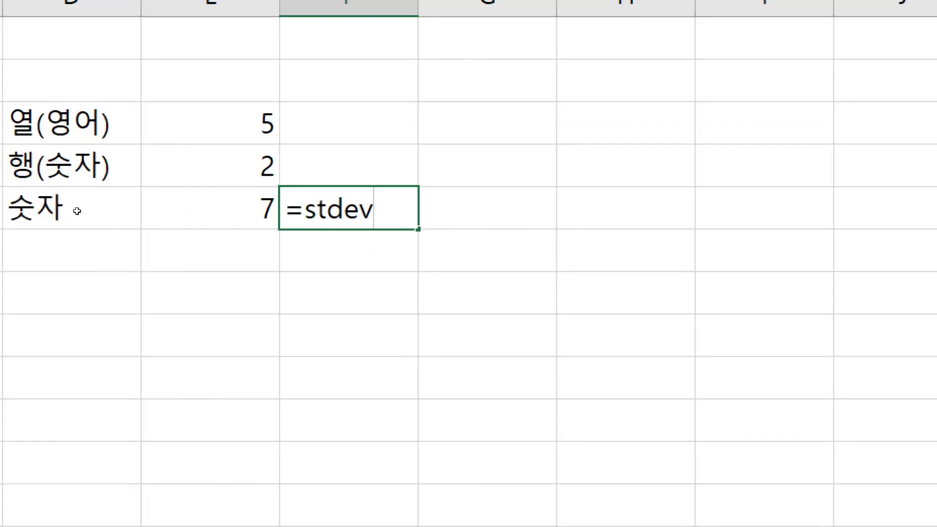
key(BackSpace)
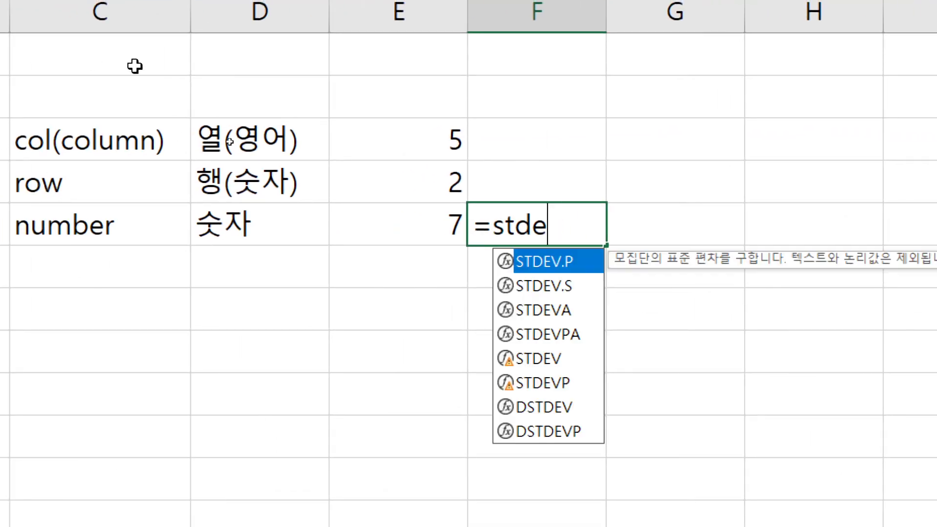
text(v)
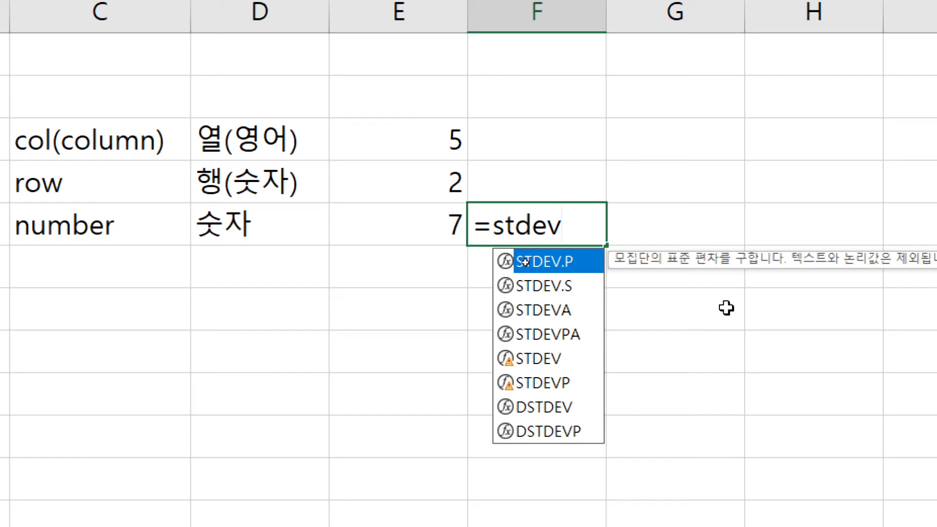
key(Tab)
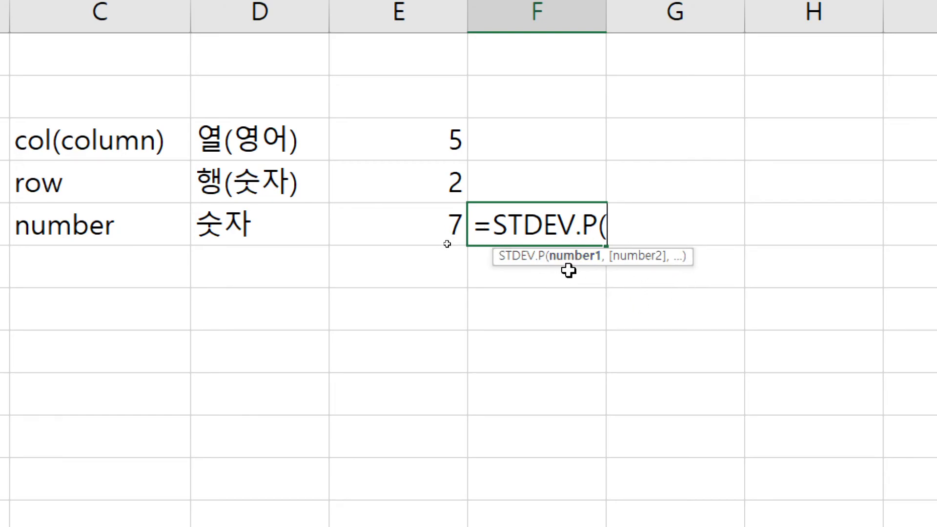
drag(430, 157, 429, 225)
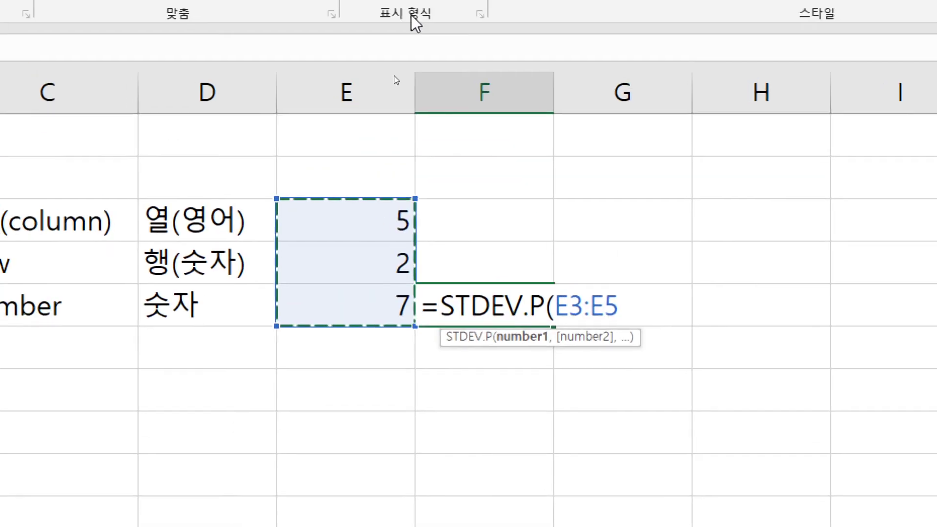
text())
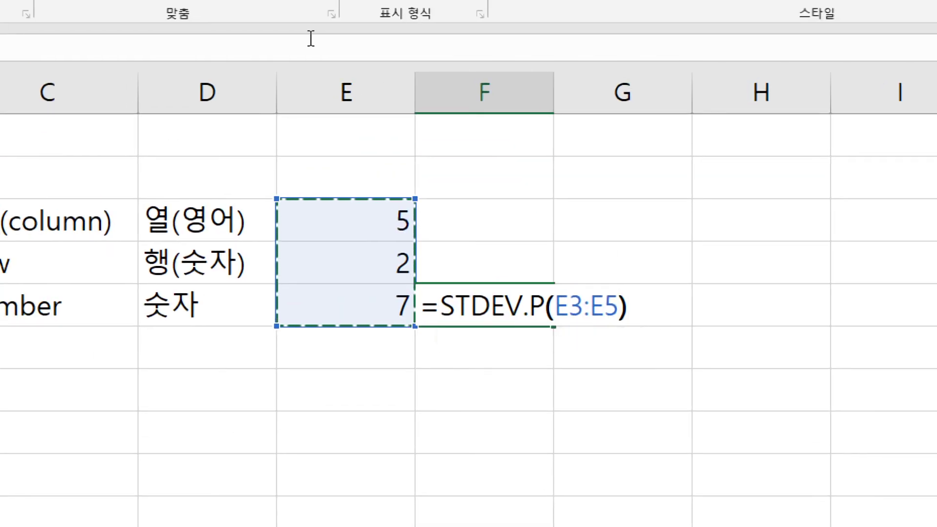
Replace the function in F5 with the older STDEV version and enter =STDEV(E3:E5)
key(BackSpace)
key(BackSpace)
key(BackSpace)
key(BackSpace)
key(BackSpace)
key(BackSpace)
key(BackSpace)
key(BackSpace)
key(BackSpace)
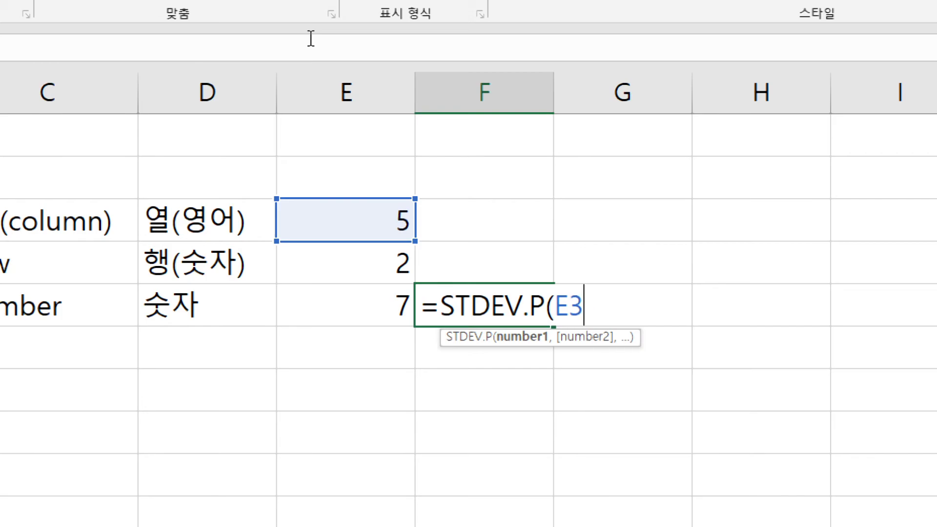
key(Down)
key(Down)
key(Down)
key(Down)
key(Tab)
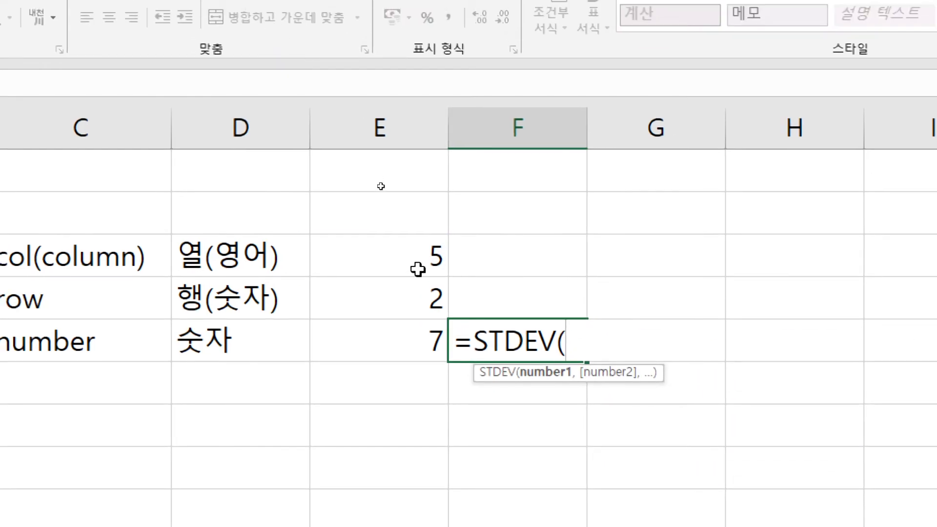
drag(402, 247, 388, 331)
text())
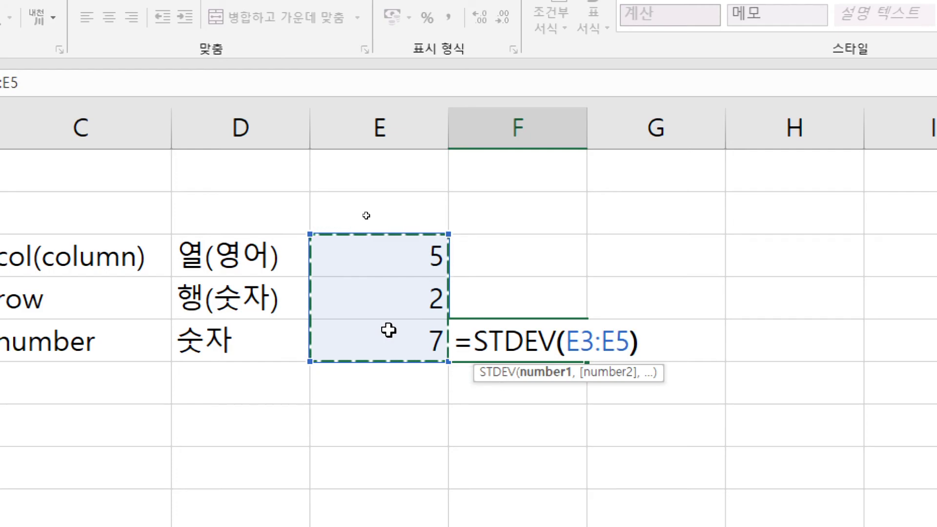
key(Return)
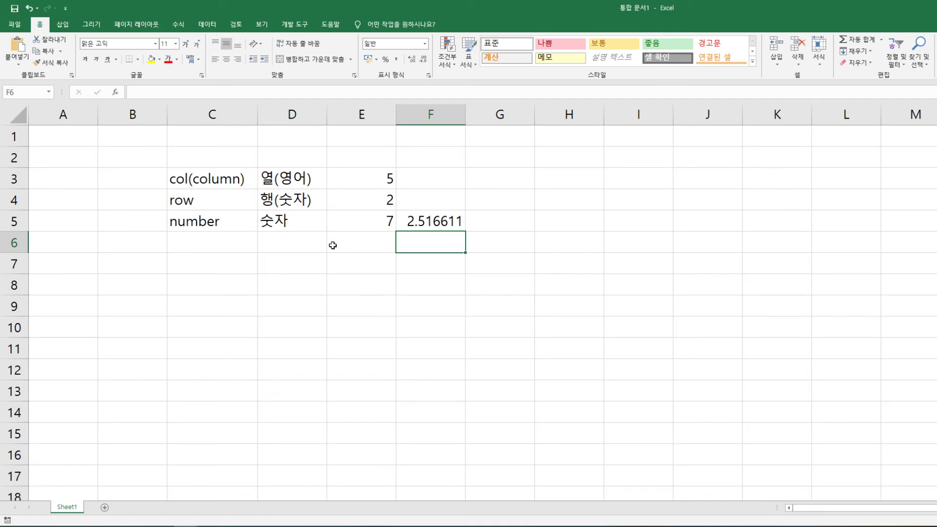
Add three more terms below number by entering ref in C6, range in C7 and array in C8
click(361, 244)
click(209, 243)
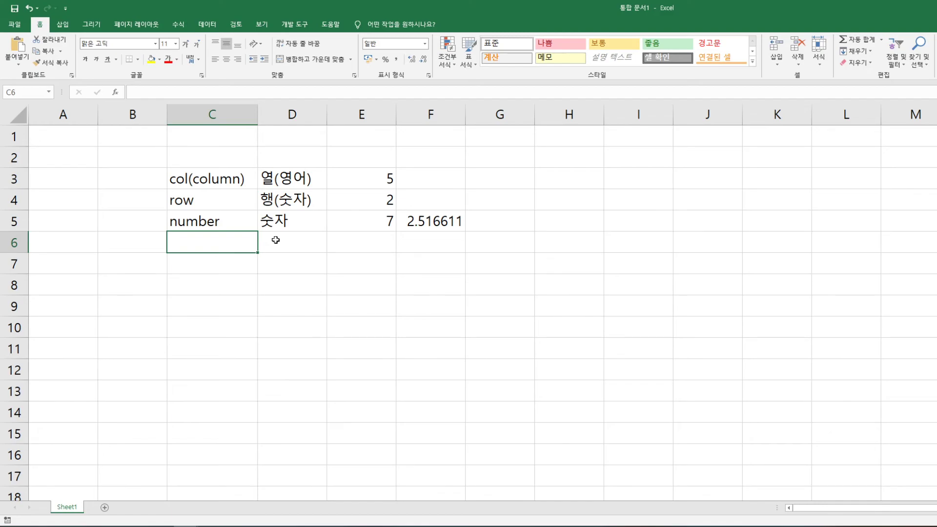
text(ref)
key(Return)
text(range)
key(Return)
text(array)
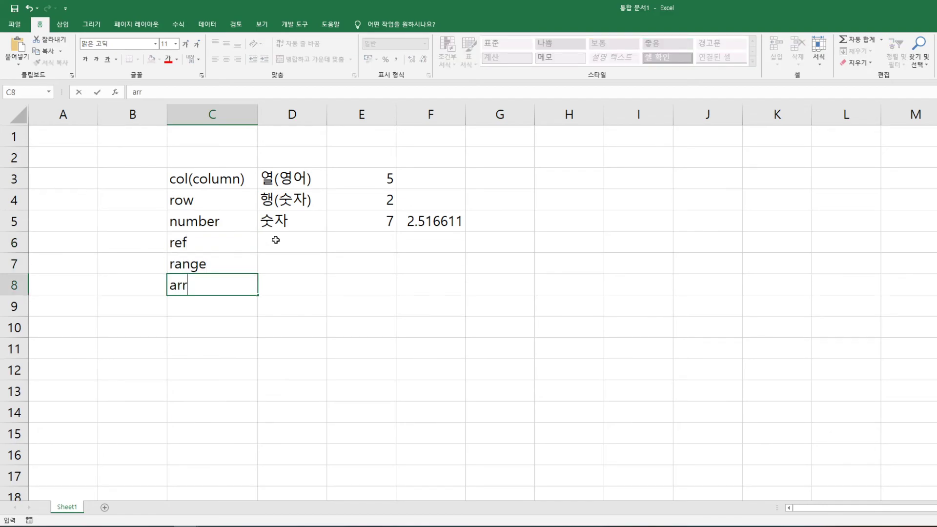
Enter 범위 as the Korean meaning of ref, range and array in cells D6, D7 and D8
click(275, 241)
text(범우ㅣ)
key(Return)
text(범위)
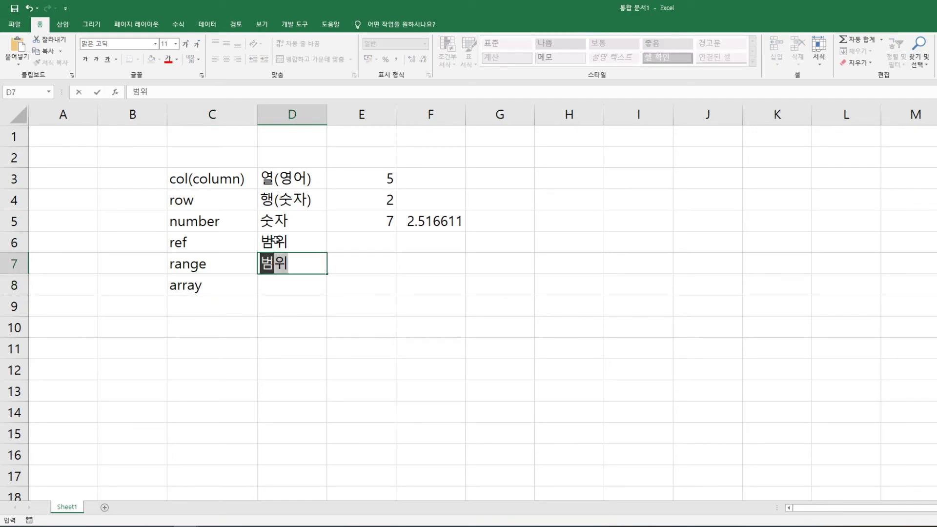
key(Return)
text(범위)
key(Return)
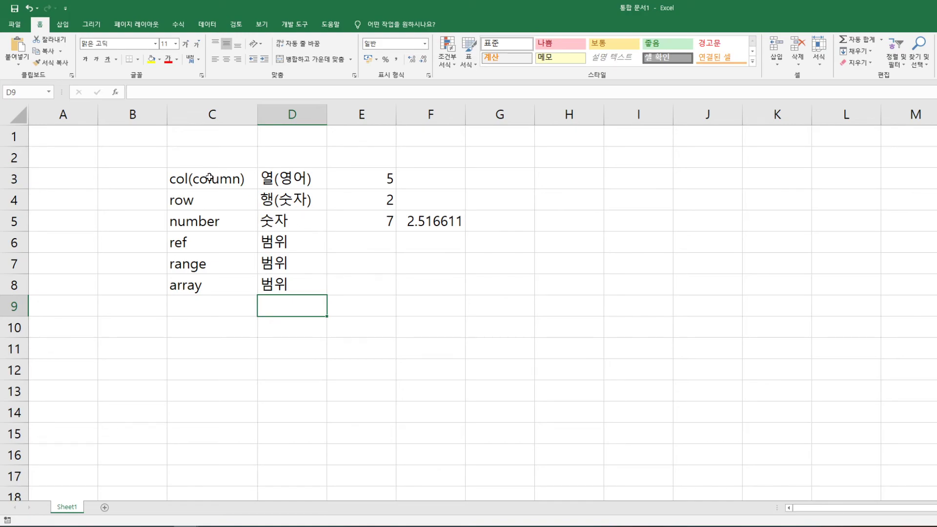
drag(192, 179, 258, 218)
drag(364, 169, 370, 308)
Start a formula in cell E6 with the RANK function, choosing the older RANK rather than RANK.AVG or RANK.EQ
click(353, 240)
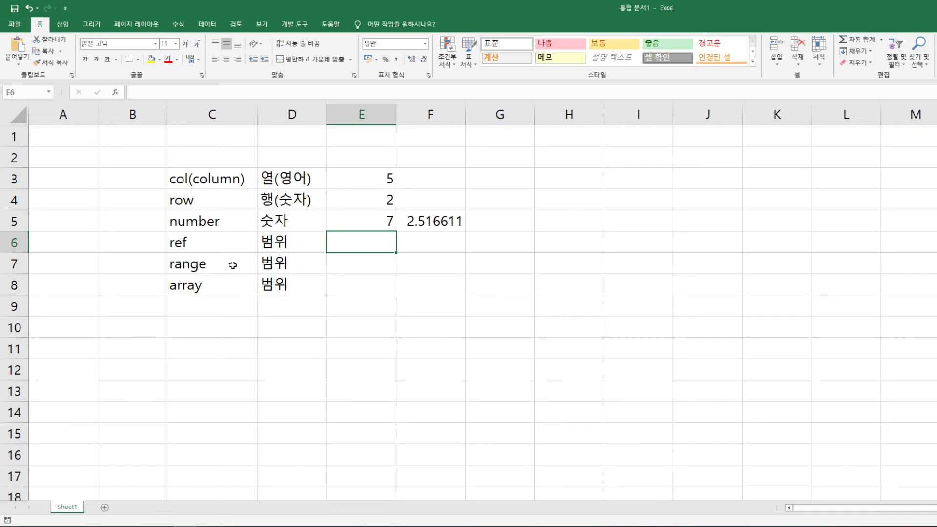
text(=ㄱㅁ)
key(BackSpace)
key(BackSpace)
text(rank)
key(Down)
key(Down)
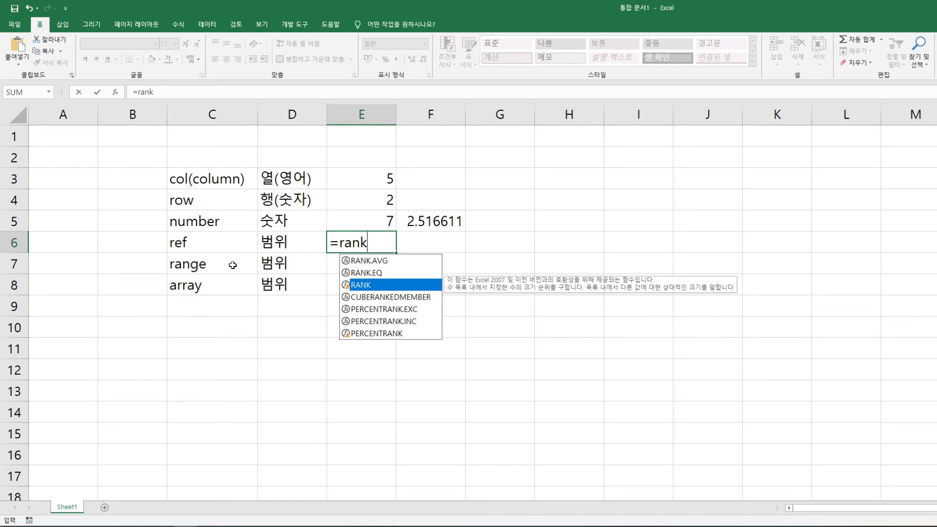
key(Tab)
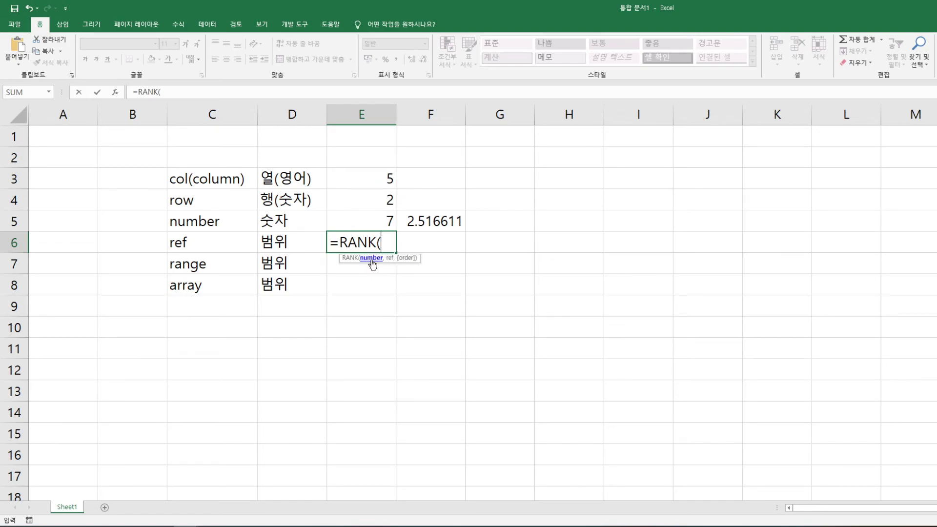
Complete the RANK formula in E6 as =RANK(E3,E3:E5,0) and enter it
click(373, 180)
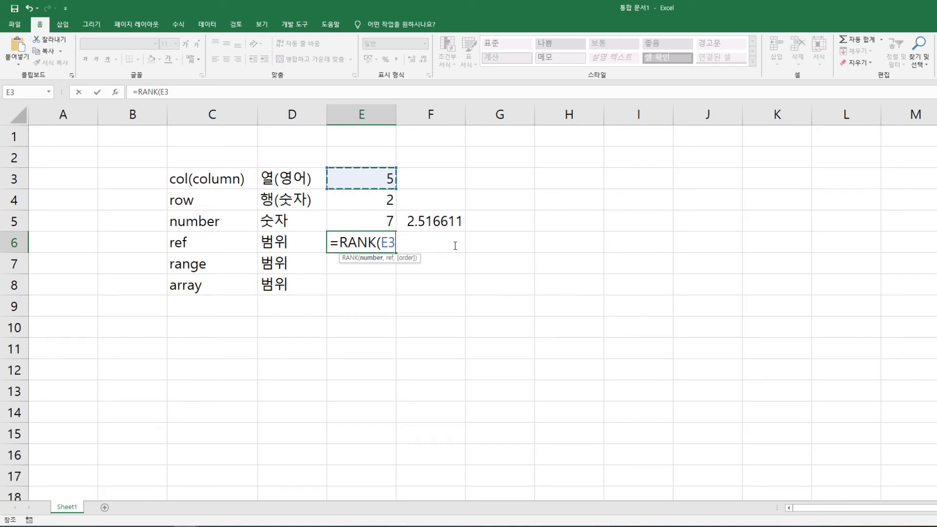
text(,)
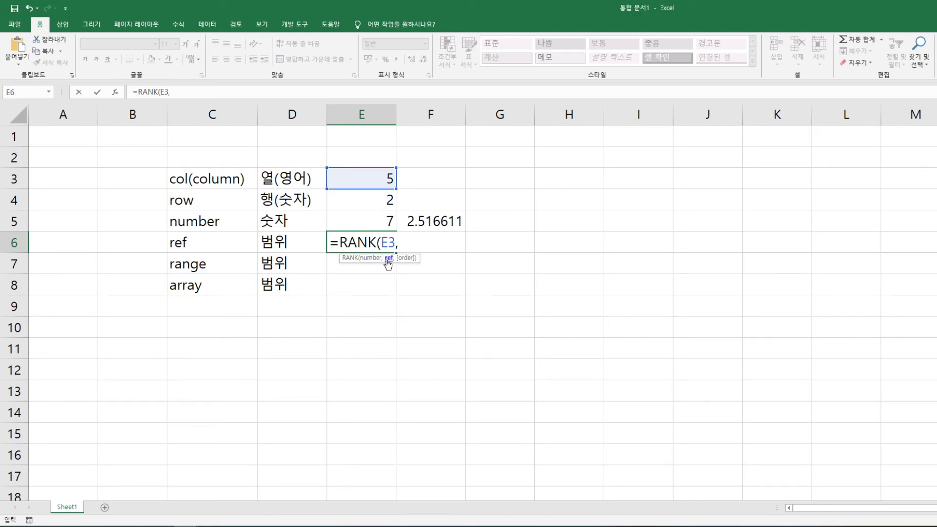
drag(366, 179, 360, 219)
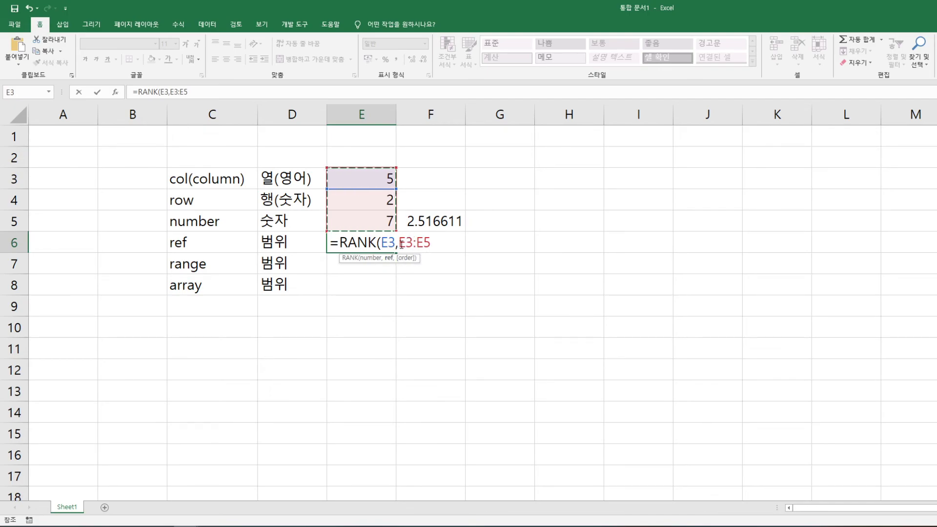
drag(400, 243, 431, 243)
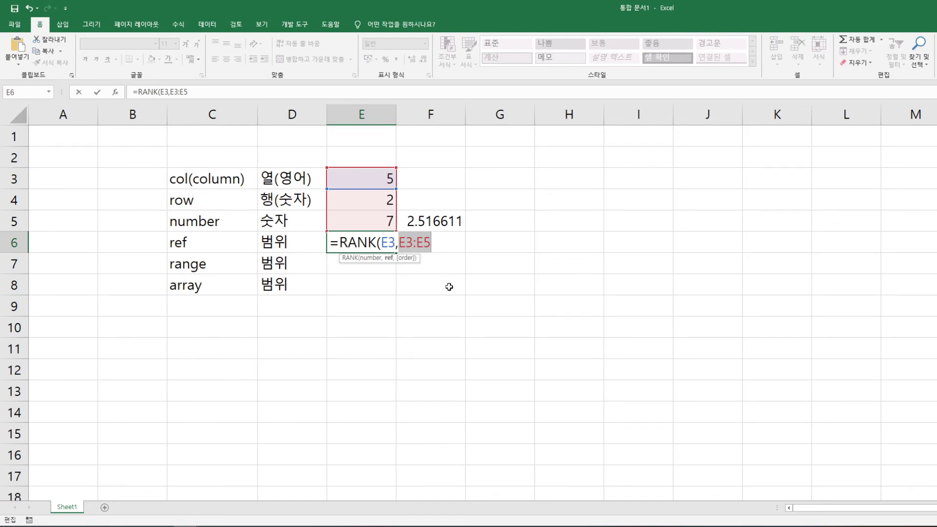
click(444, 244)
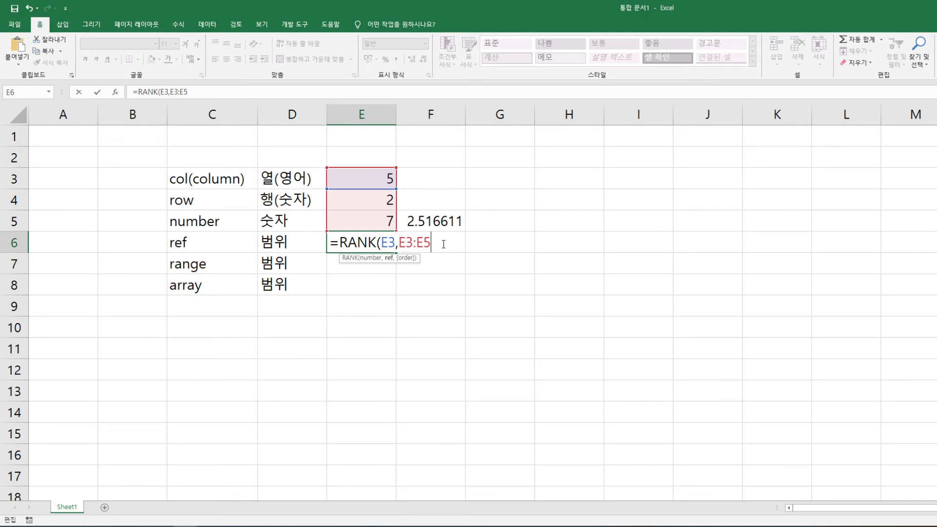
text(,0))
key(Return)
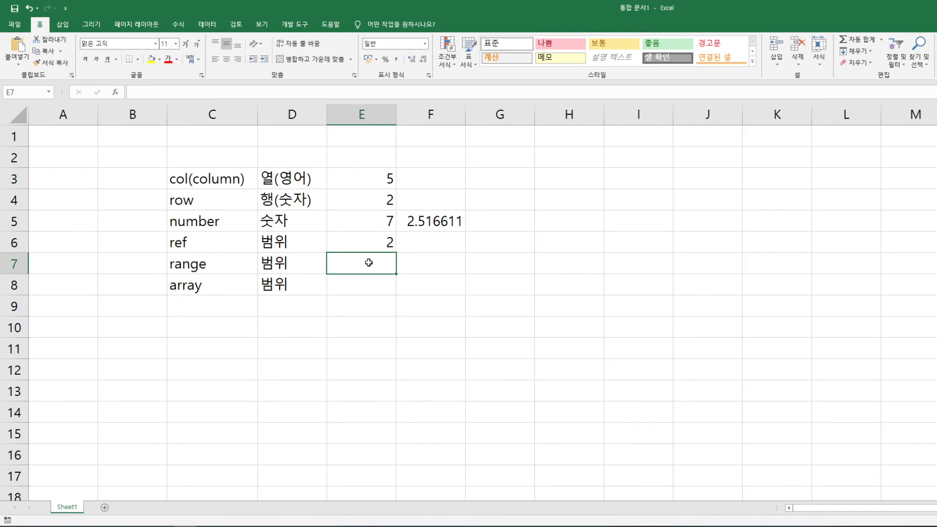
Start a COUNTIF formula in cell E7 with E3:E6 as its range, leaving the criteria argument open
text(=)
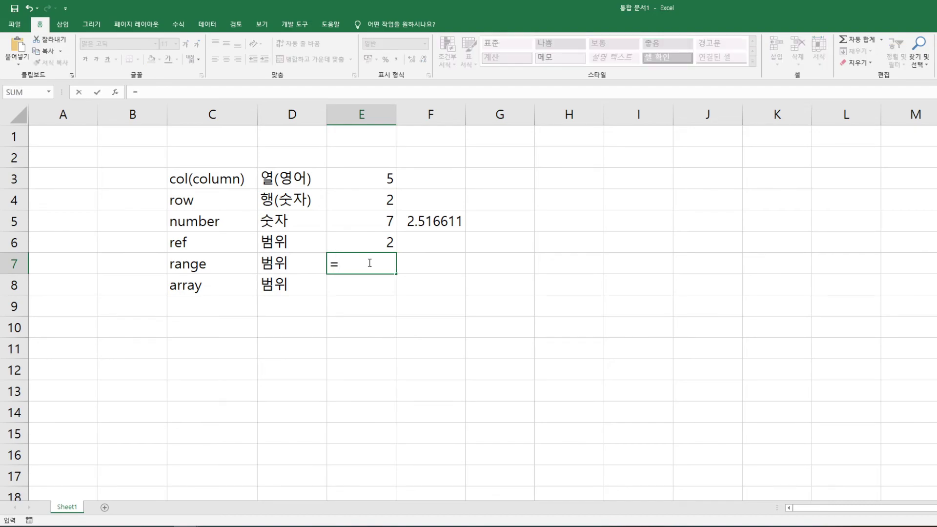
text(count)
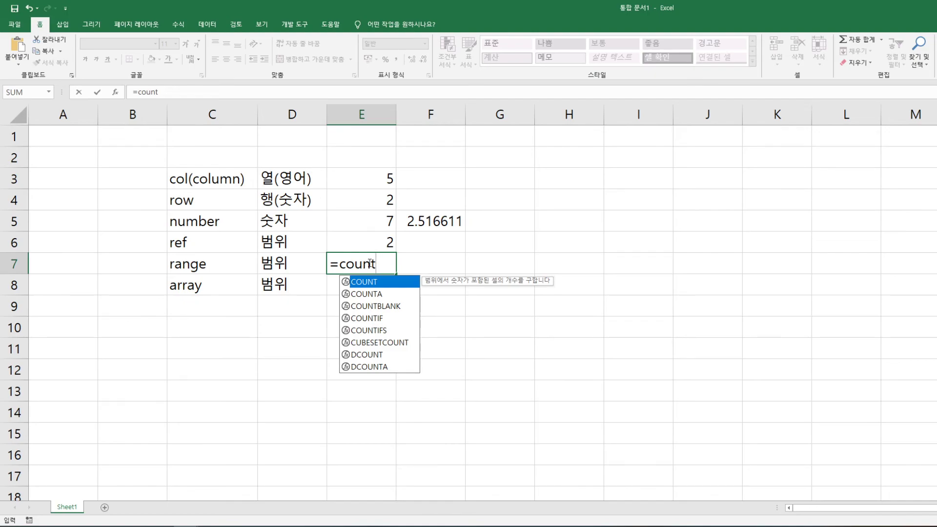
text(if)
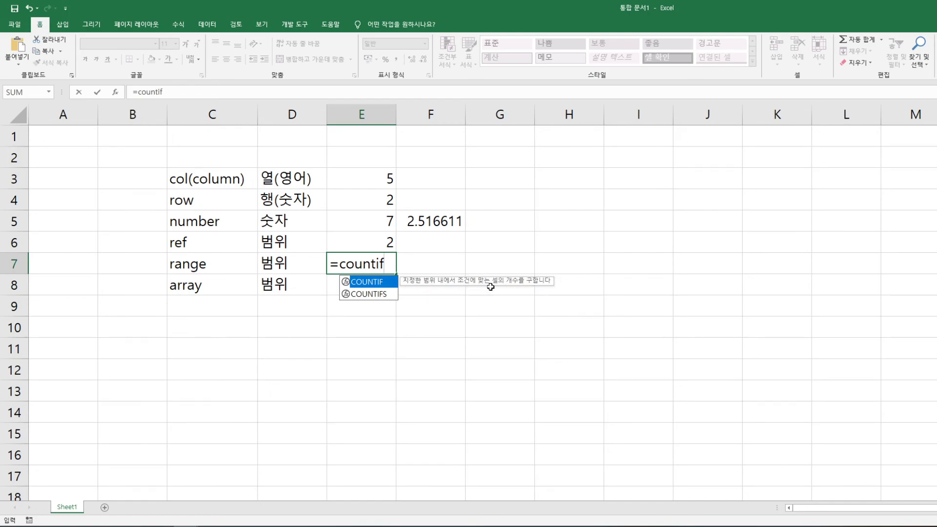
key(Tab)
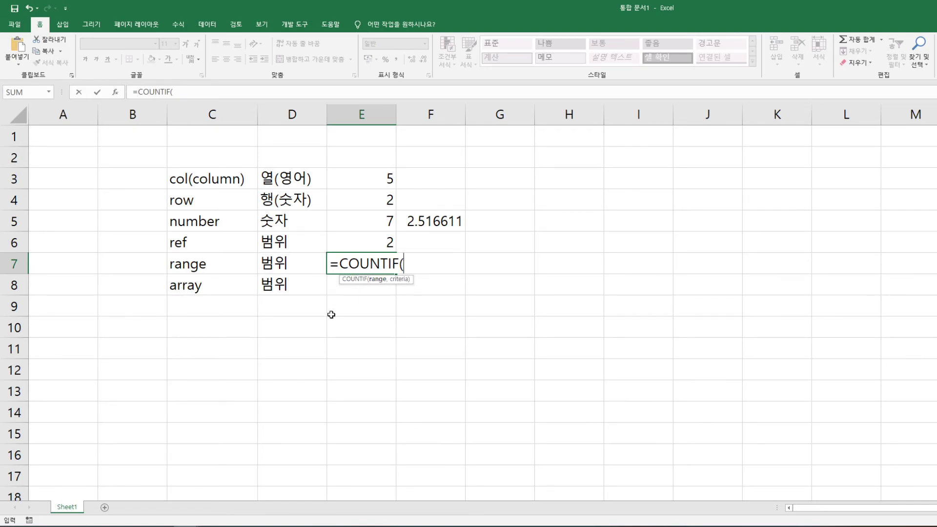
drag(366, 180, 364, 243)
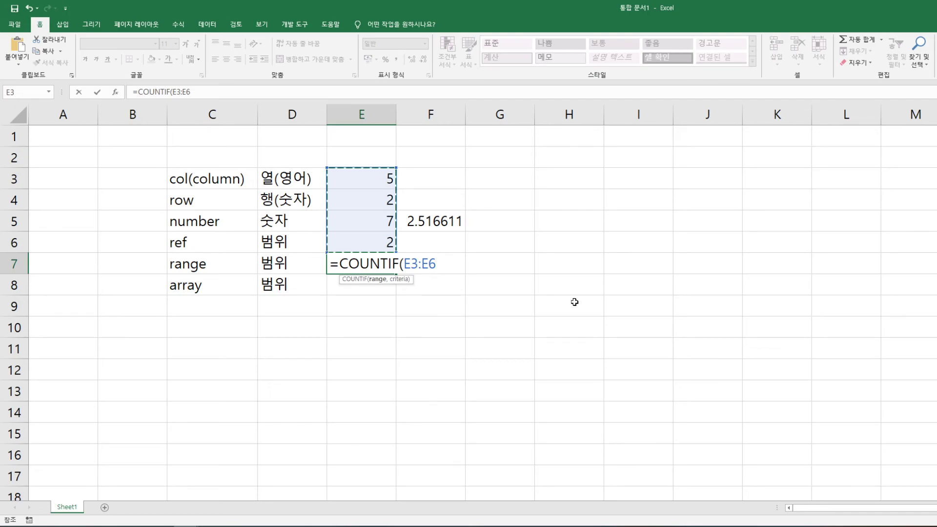
text(,)
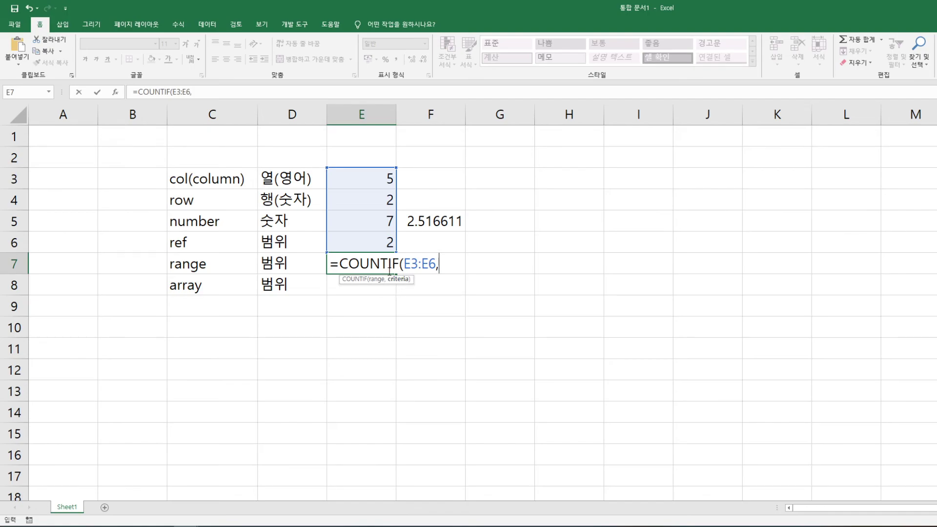
Store the unfinished COUNTIF formula in E7 as text by putting an apostrophe in front of it
click(331, 263)
text(')
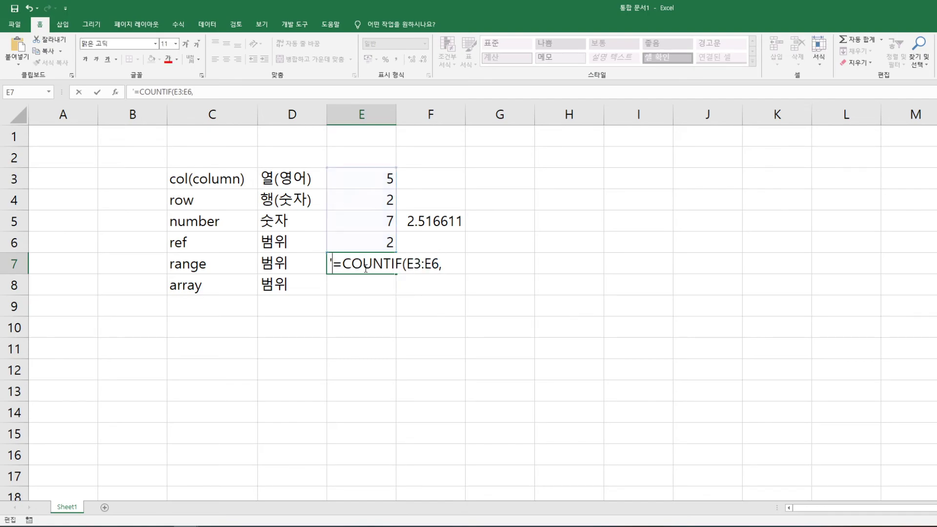
key(Return)
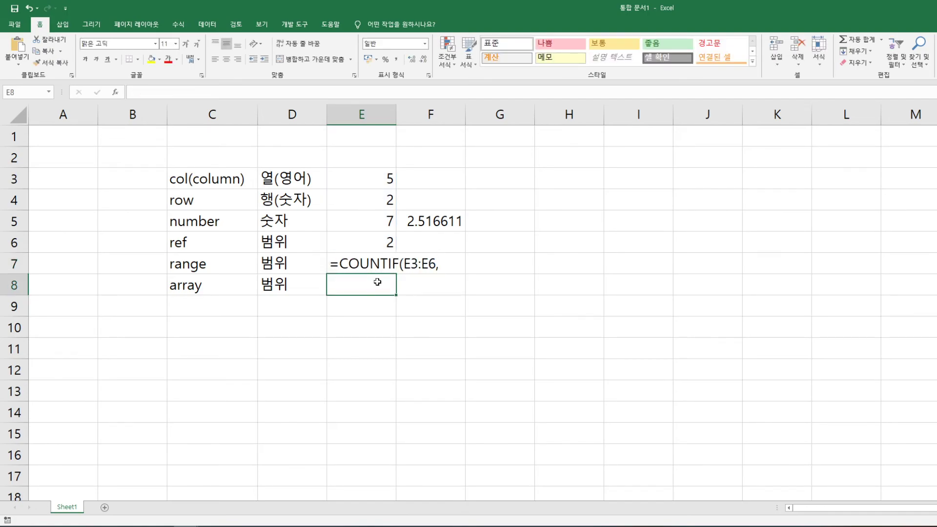
Add the term value in C9 with its Korean meaning 값 in D9
click(214, 304)
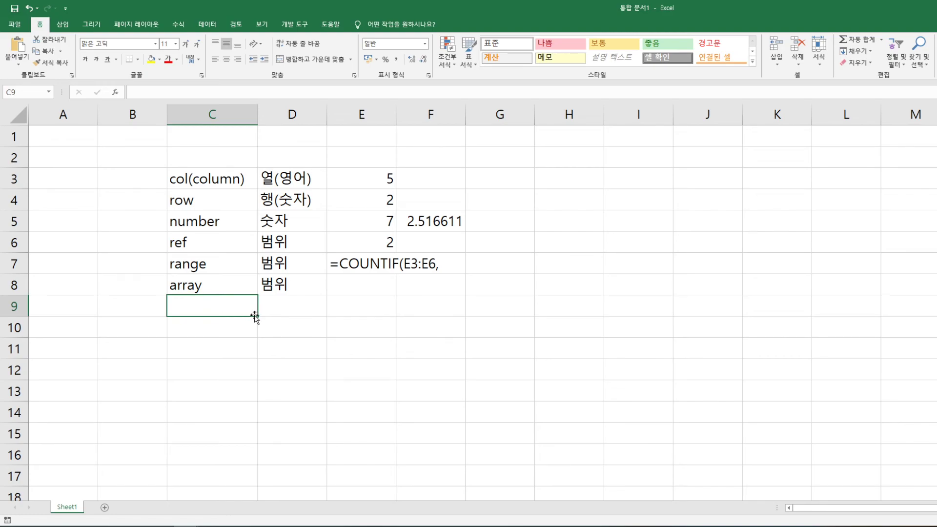
text(value)
key(Tab)
text(값)
key(Return)
Add the term criteria in C10 with its meaning 조건 in D10, and fill both cells yellow
text(ㅊ)
key(BackSpace)
text(crriter)
key(BackSpace)
key(BackSpace)
key(BackSpace)
key(BackSpace)
key(BackSpace)
text(iteria)
key(Tab)
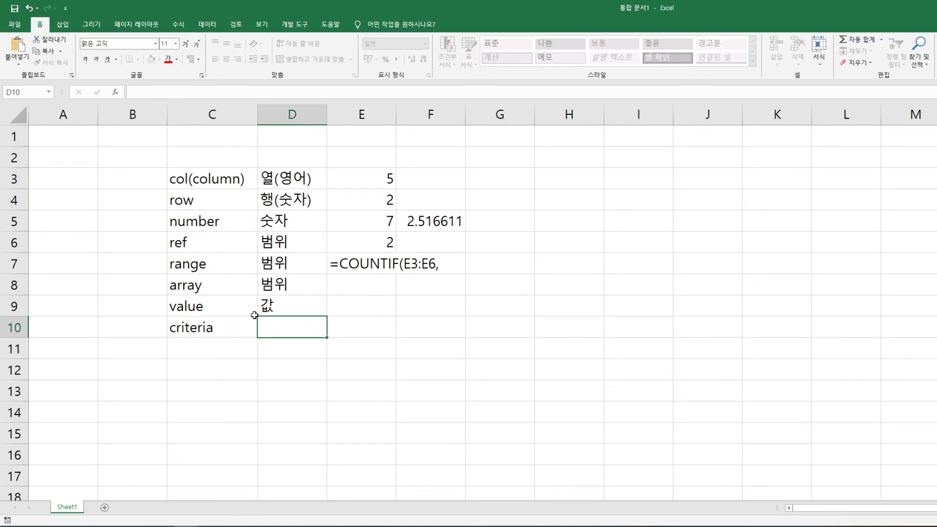
text(조건)
key(Return)
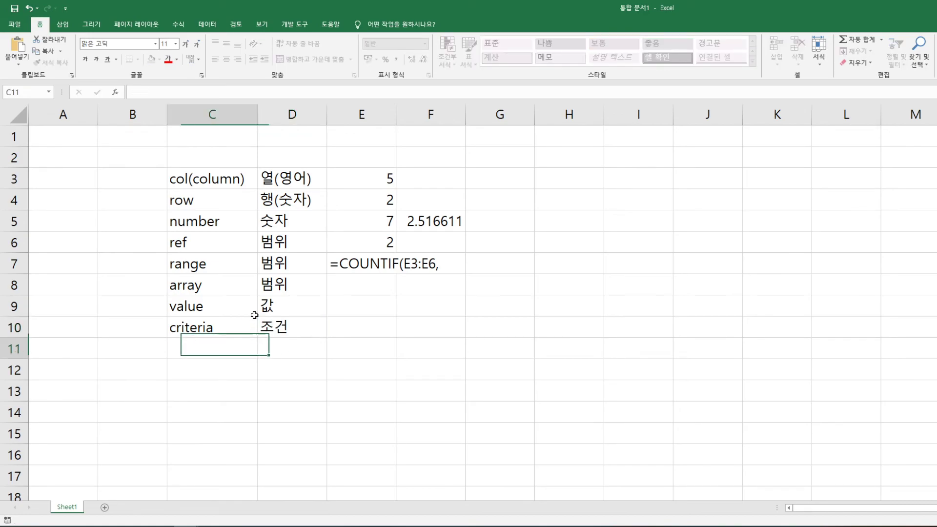
drag(214, 332, 292, 328)
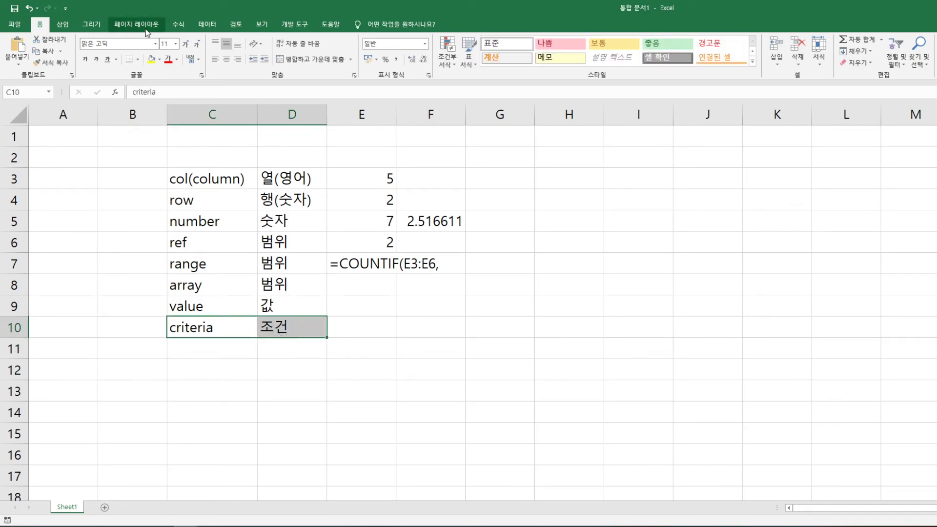
click(151, 59)
Remove the apostrophe from E7 and complete the formula as =COUNTIF(E3:E6,2)
click(444, 259)
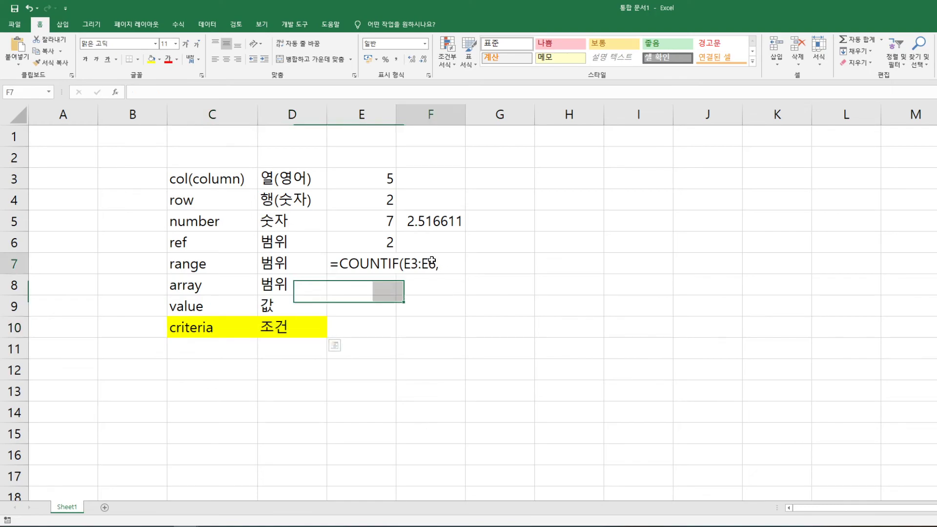
click(330, 256)
click(134, 92)
key(Delete)
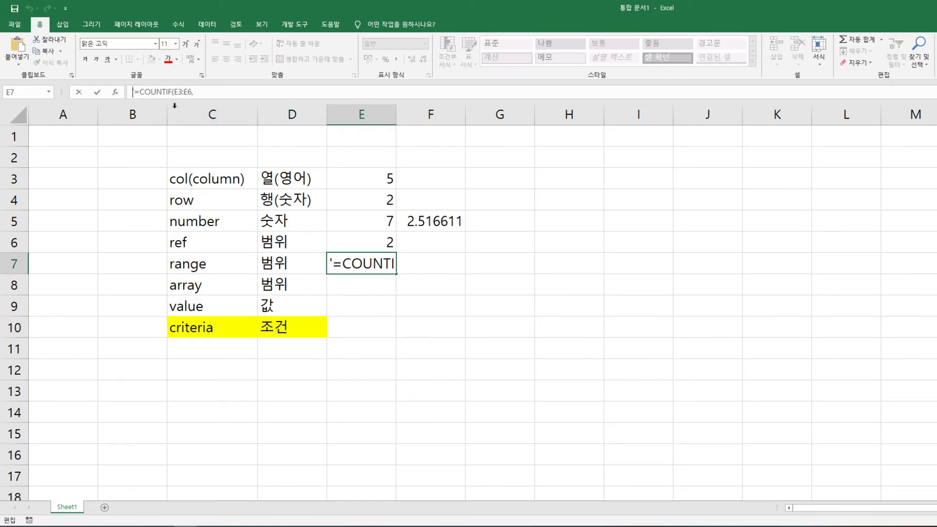
click(217, 88)
click(384, 268)
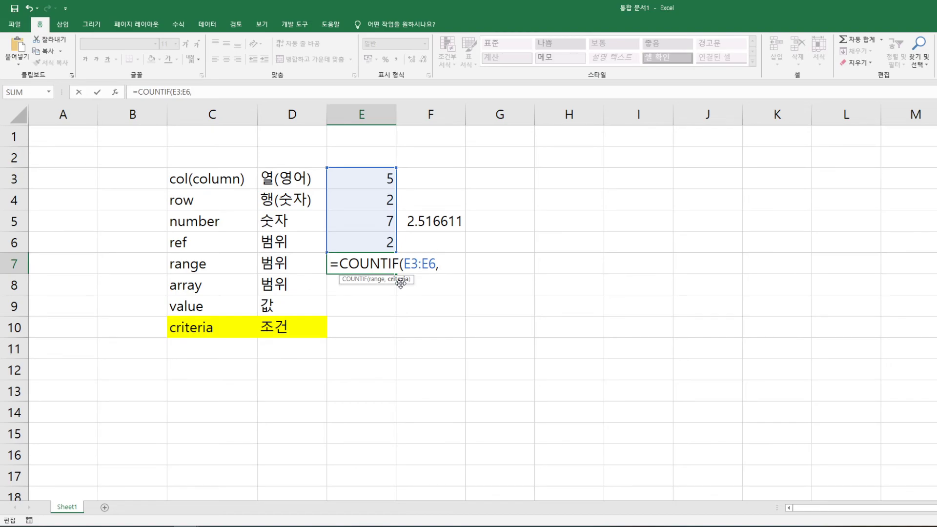
text(2))
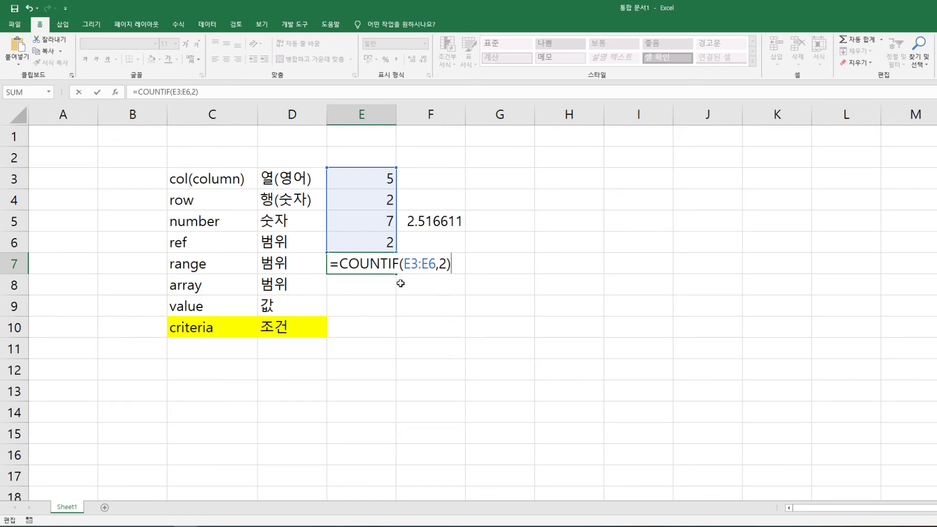
key(Return)
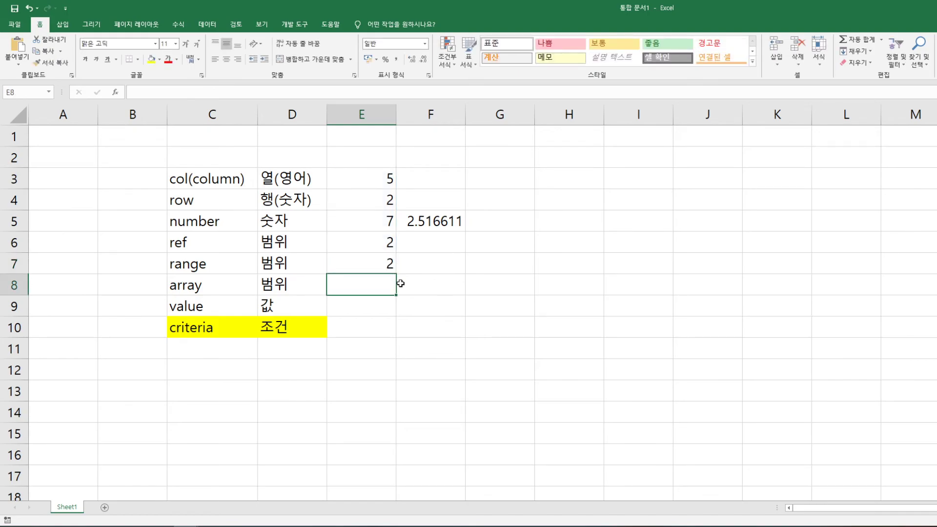
Change the COUNTIF criterion in E7 to ">=5" in quotation marks and enter the formula
key(Up)
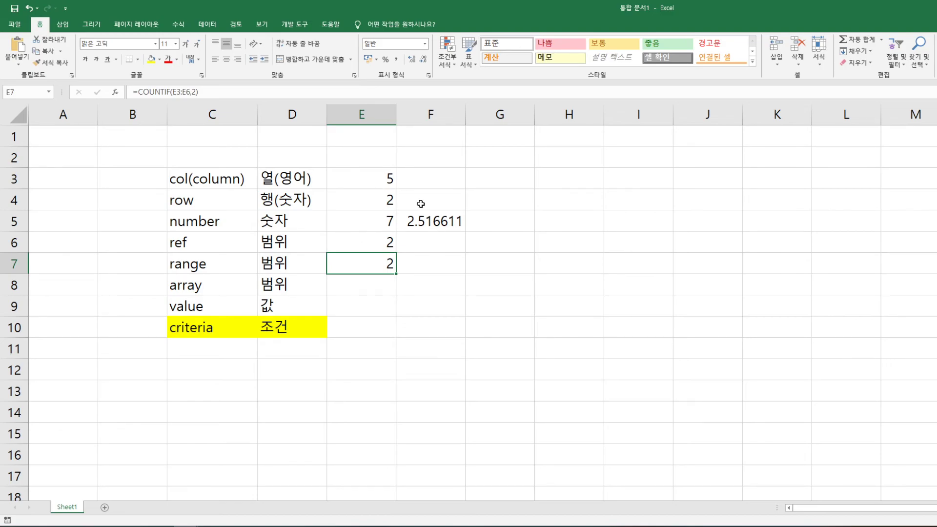
double_click(388, 270)
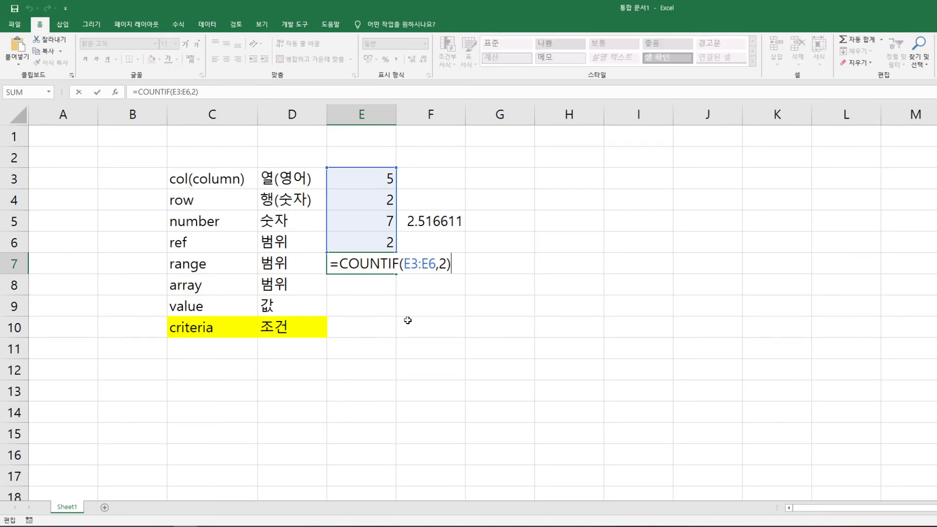
click(439, 263)
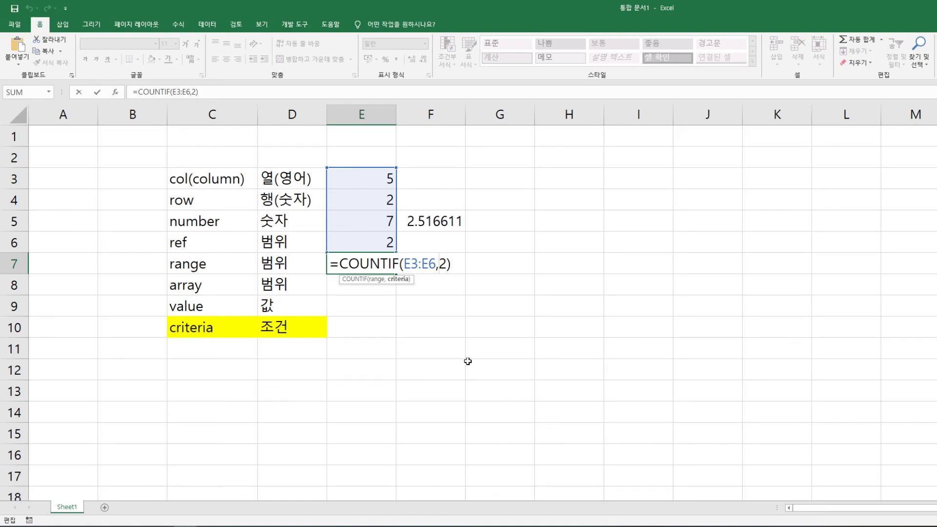
text(">=5)
key(Delete)
text(")
key(Return)
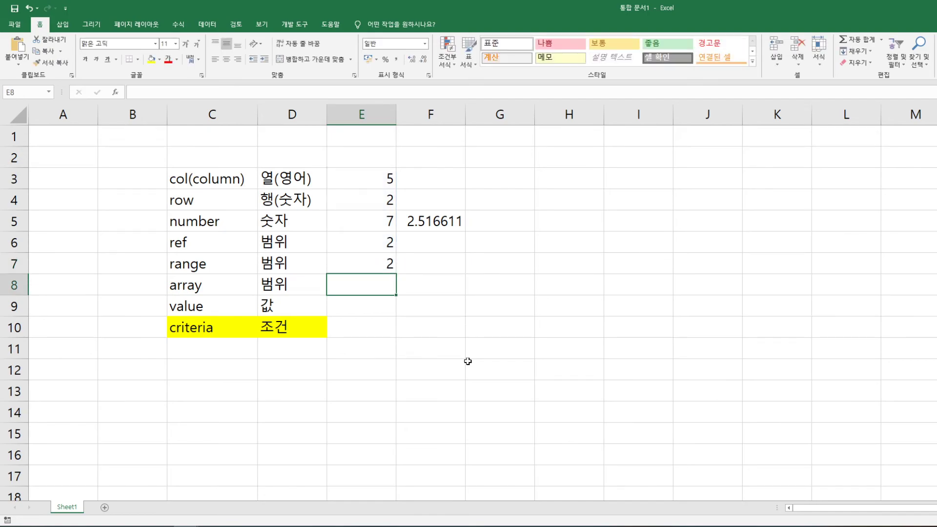
key(Up)
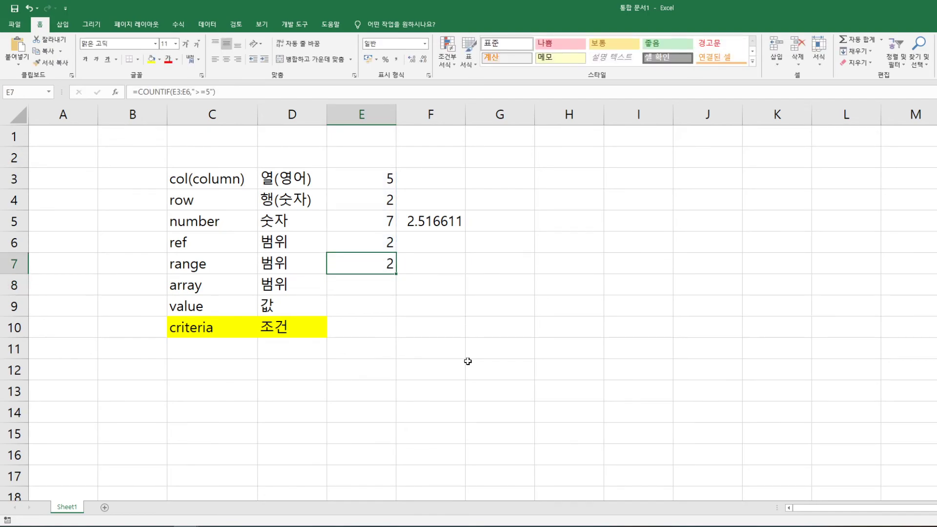
key(Down)
text(=)
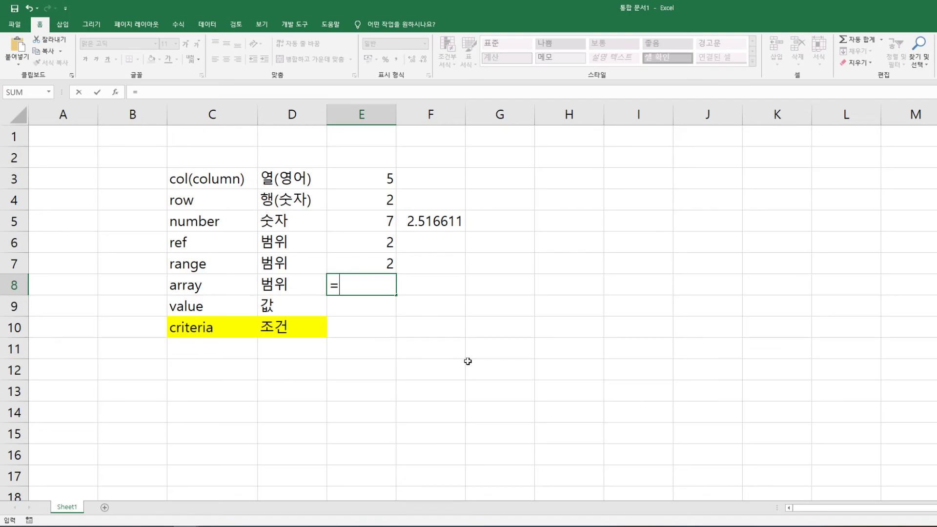
text(ㅍ)
key(BackSpace)
key(Hangul)
text(vlo)
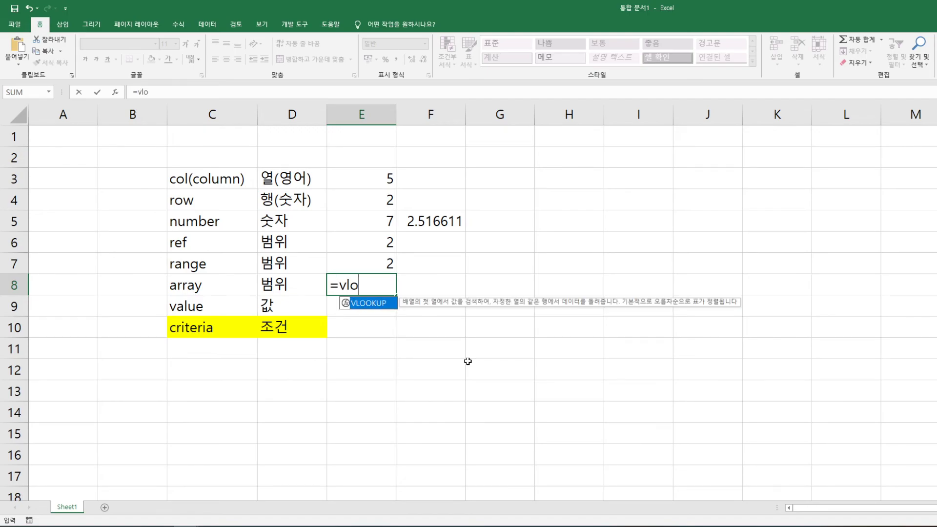
key(Tab)
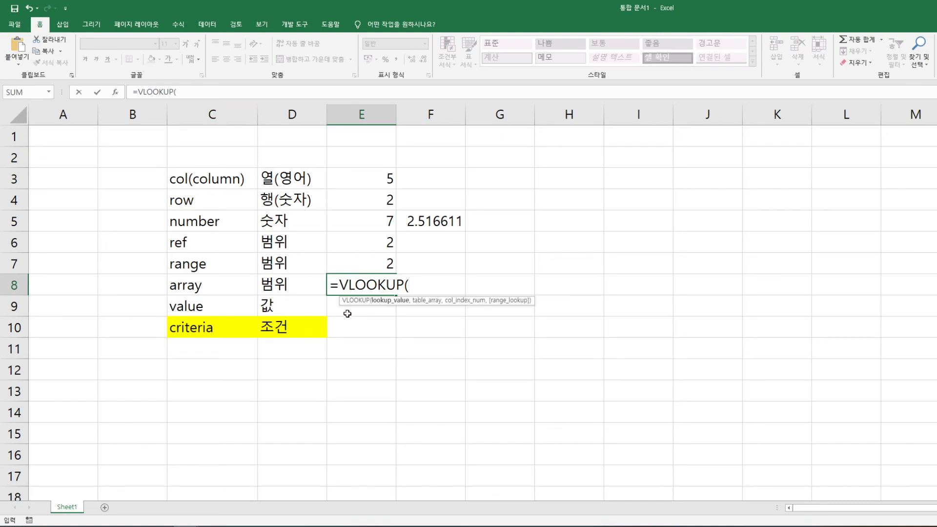
key(Escape)
Enter the formula =COUNT(E3:E7) in cell E9 as the example for value
click(363, 307)
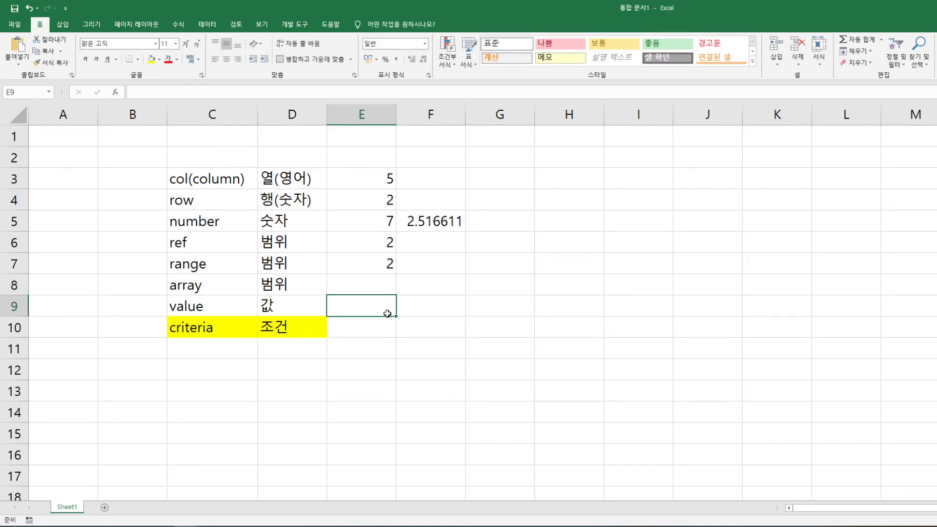
text(=count)
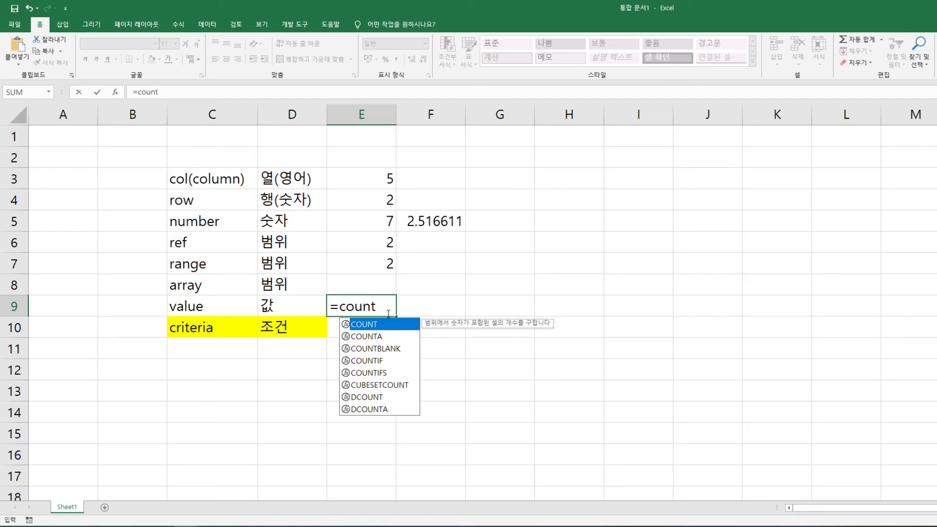
key(Tab)
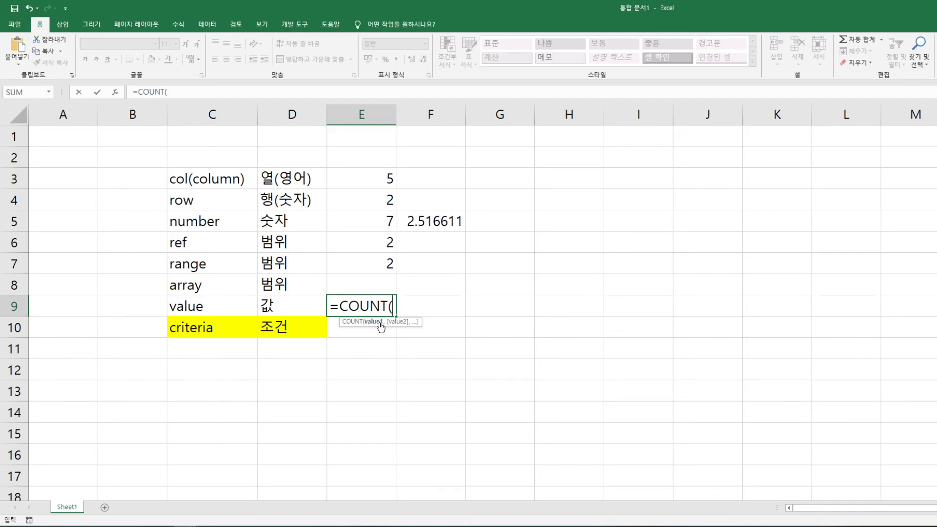
drag(380, 170, 393, 257)
text())
key(Return)
key(Up)
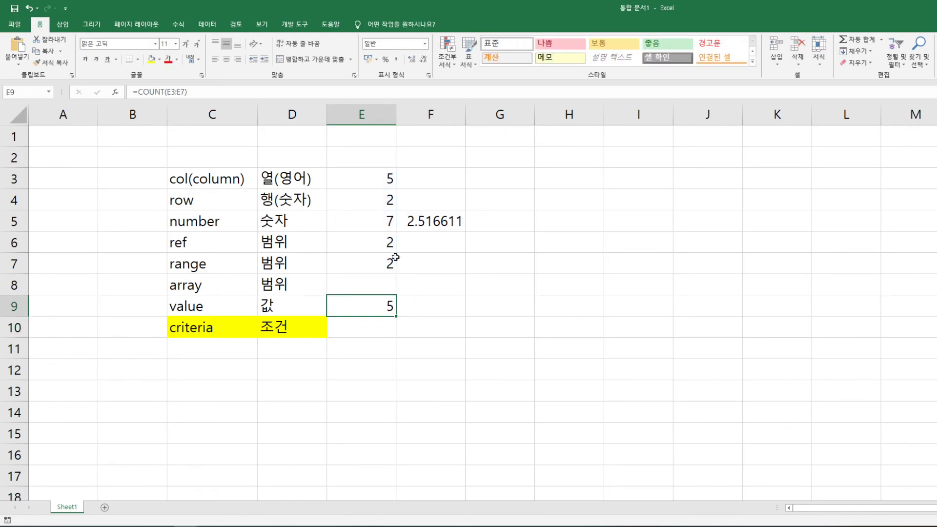
Change the formula in E9 to COUNTA with C3:E7 as its range and enter it
key(F2)
click(389, 306)
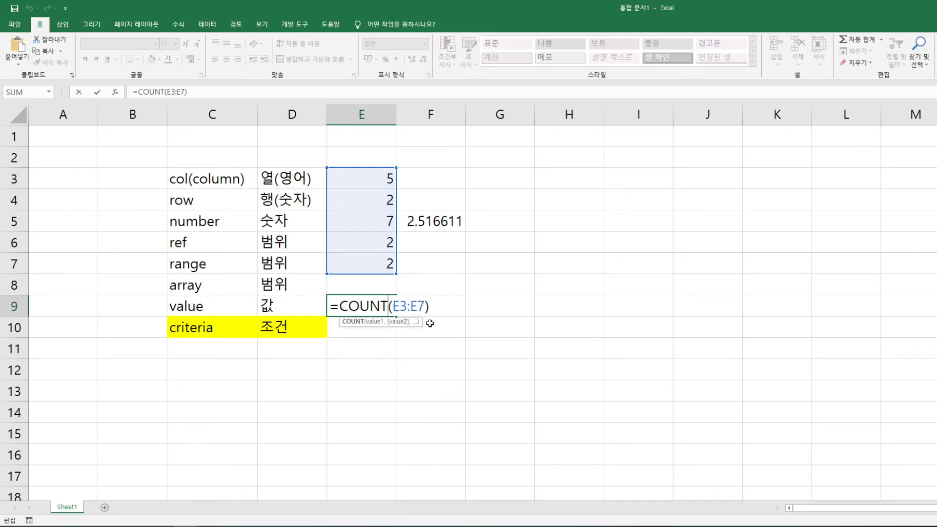
text(a)
click(423, 307)
drag(423, 307, 436, 307)
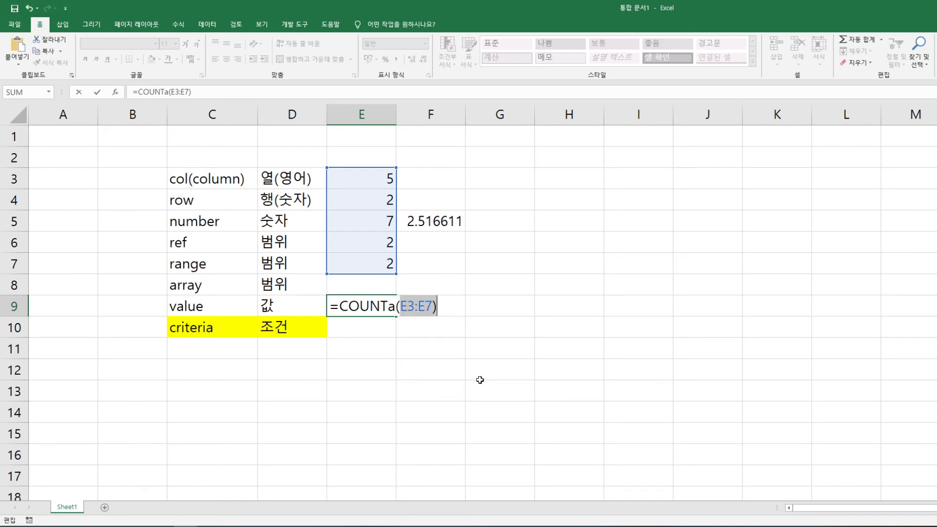
click(201, 180)
drag(202, 180, 366, 253)
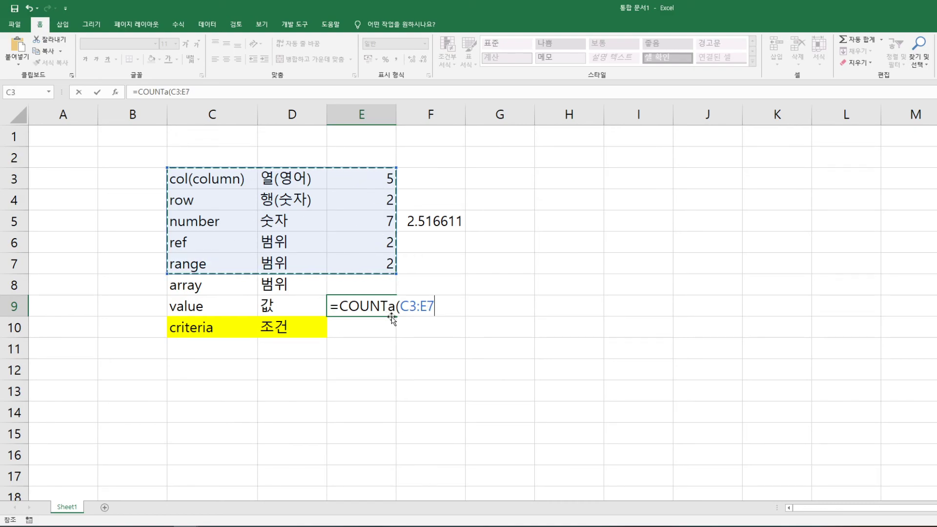
text())
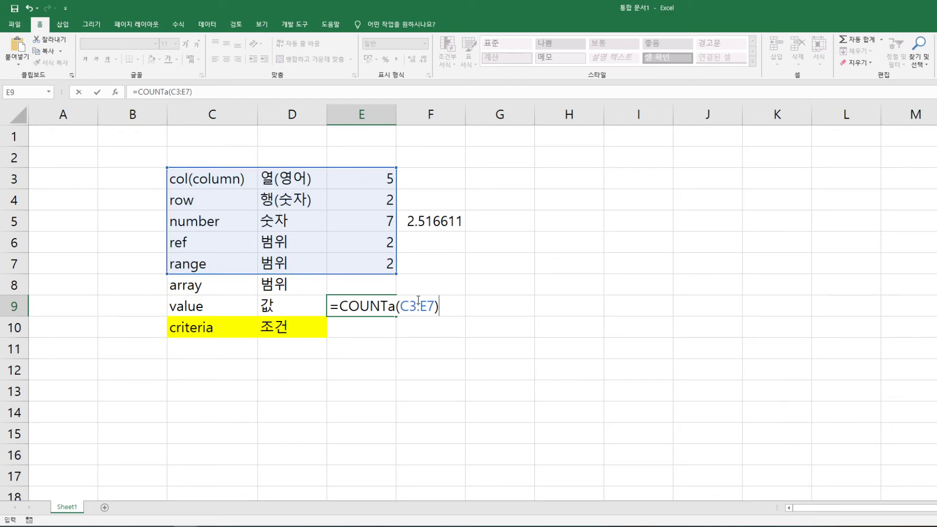
key(Return)
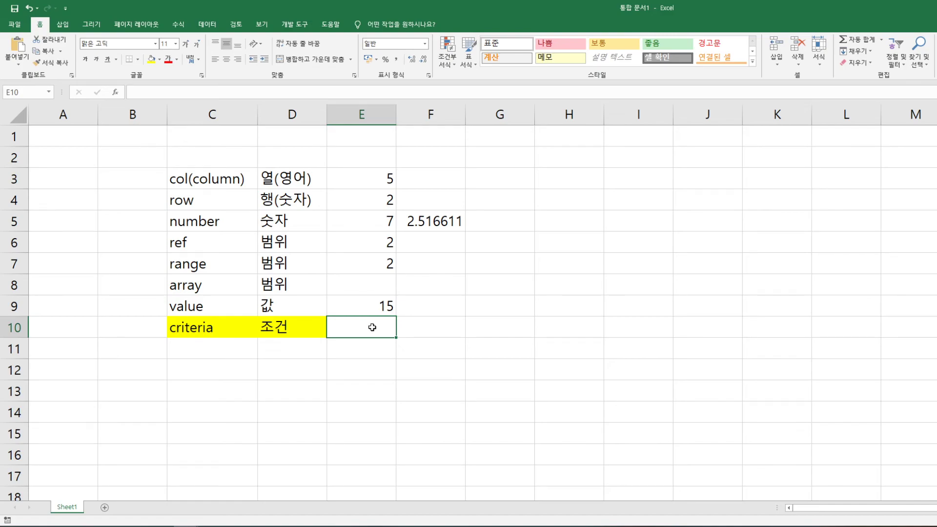
click(221, 348)
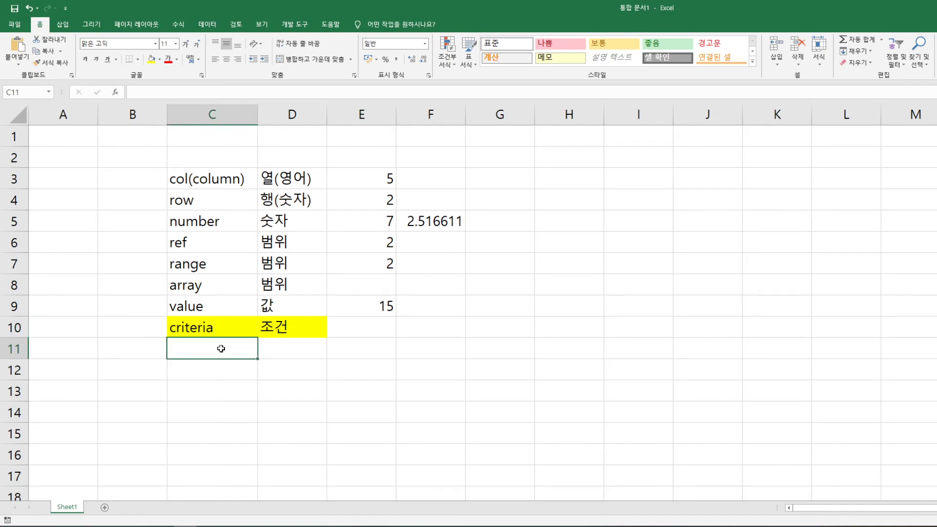
Add the term field in C11 with its Korean meaning 필드 in D11
text(fi)
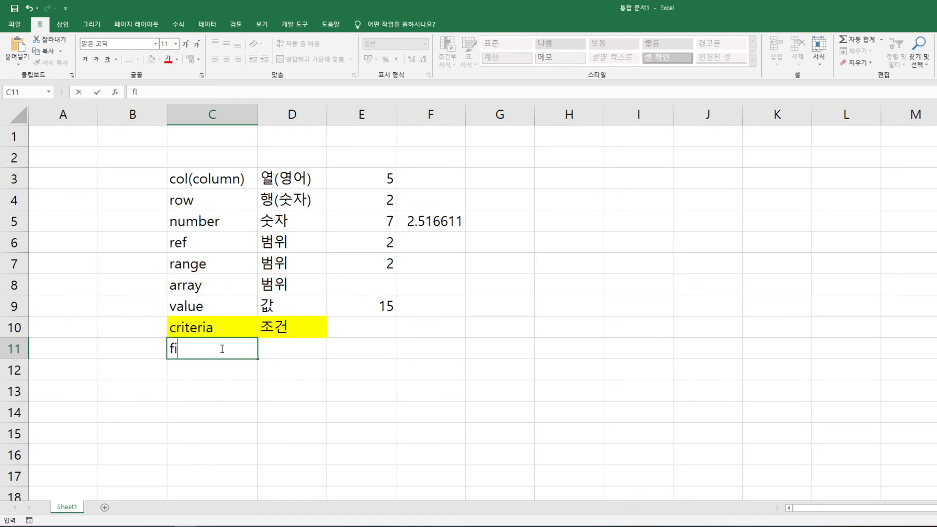
text(elde)
key(BackSpace)
key(BackSpace)
key(BackSpace)
key(BackSpace)
text(eld)
key(BackSpace)
key(BackSpace)
key(BackSpace)
key(BackSpace)
key(BackSpace)
text(field)
key(Tab)
text(필ㄷㅡ)
key(Return)
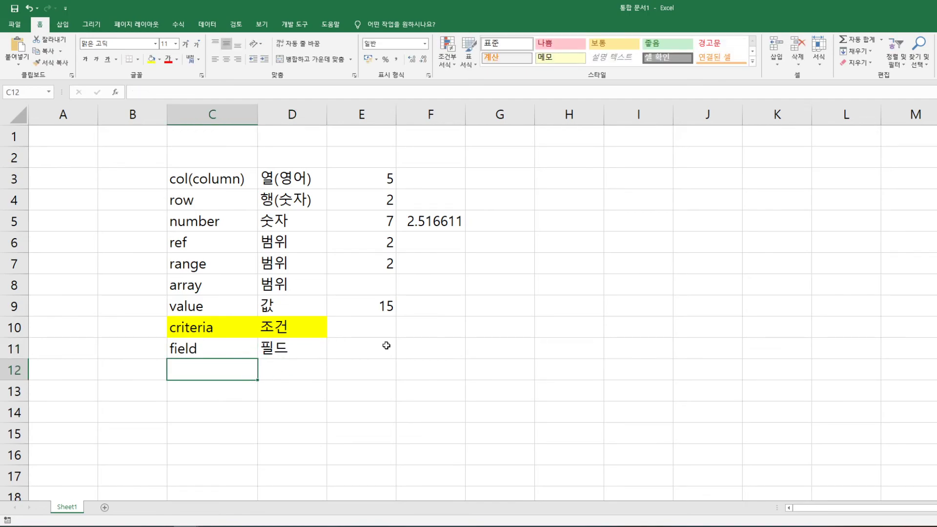
Enter the headings 이름, 나이 and 성별 in cells H3 to J3
drag(552, 184, 755, 307)
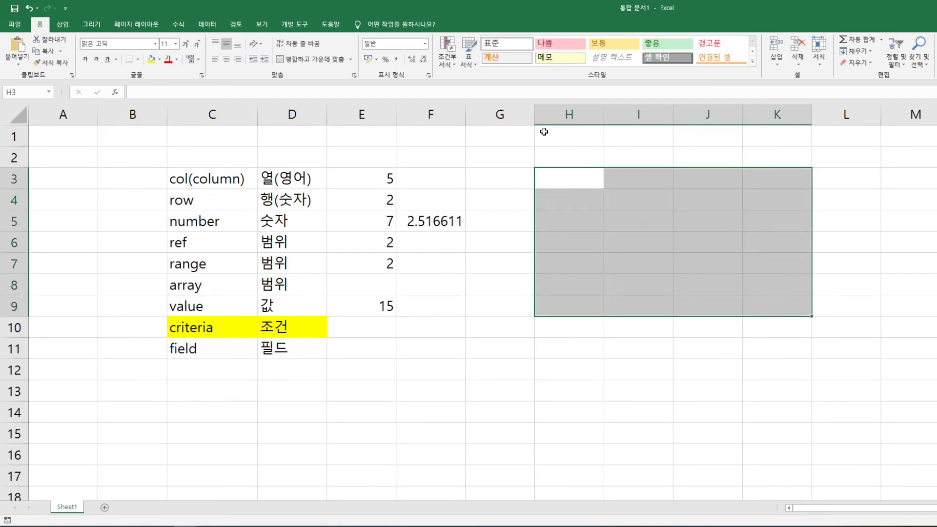
click(571, 179)
text(이름)
key(Tab)
text(나이)
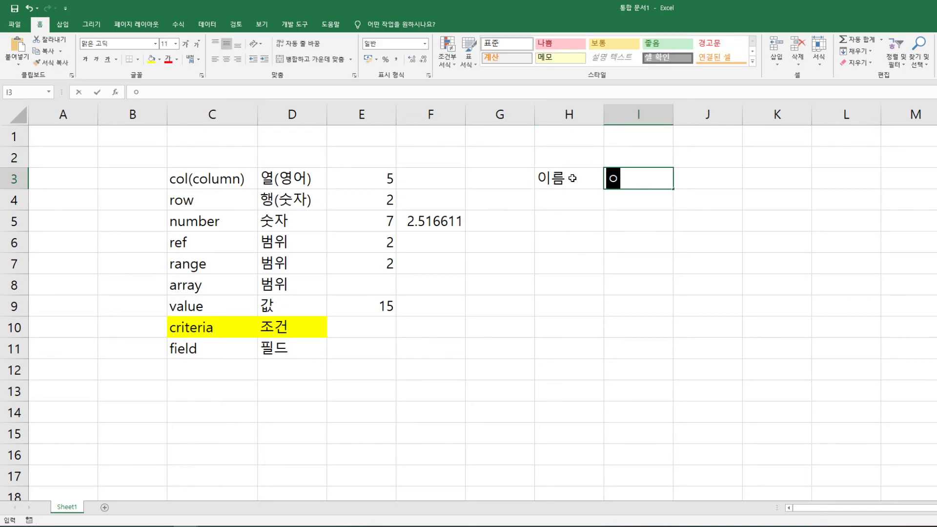
key(Tab)
text(성별)
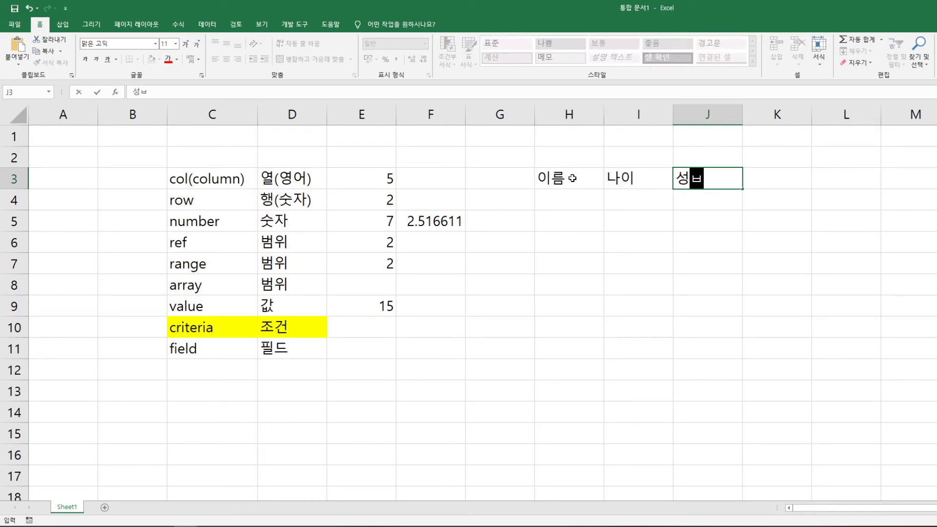
key(Return)
Apply all borders to H3:J10 and give the heading row H3:J3 the 나쁨 cell style
drag(603, 179, 713, 328)
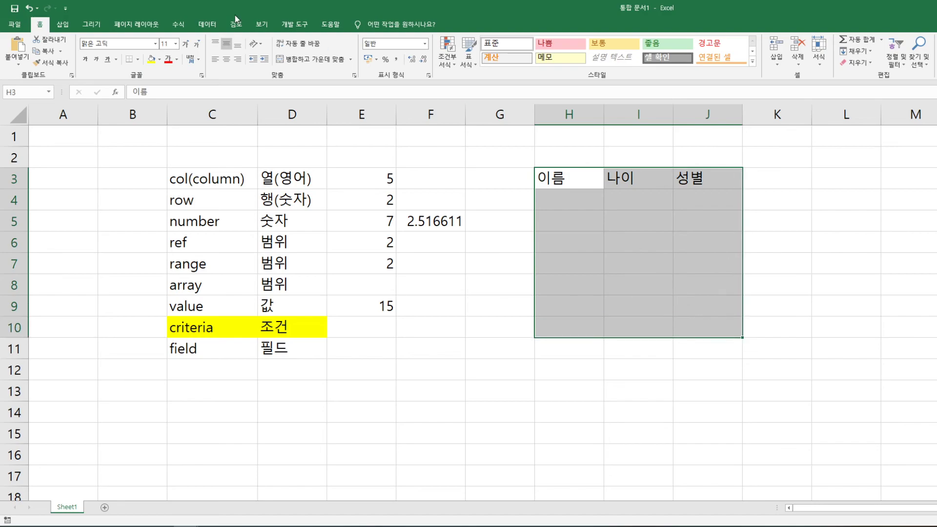
click(153, 154)
drag(593, 180, 718, 181)
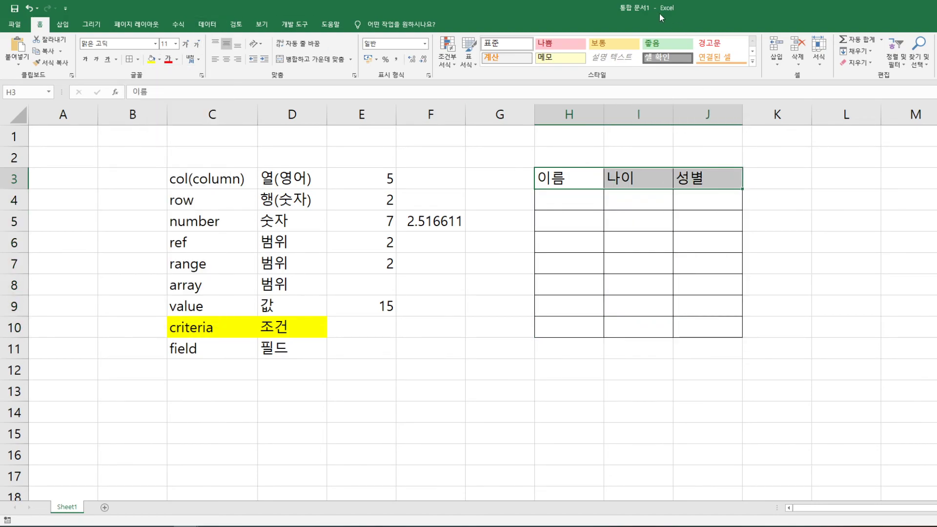
click(561, 43)
click(752, 258)
drag(577, 178, 708, 176)
Fill in two sample full names under the 이름 heading, in H4 and H5
click(584, 204)
text(이미남)
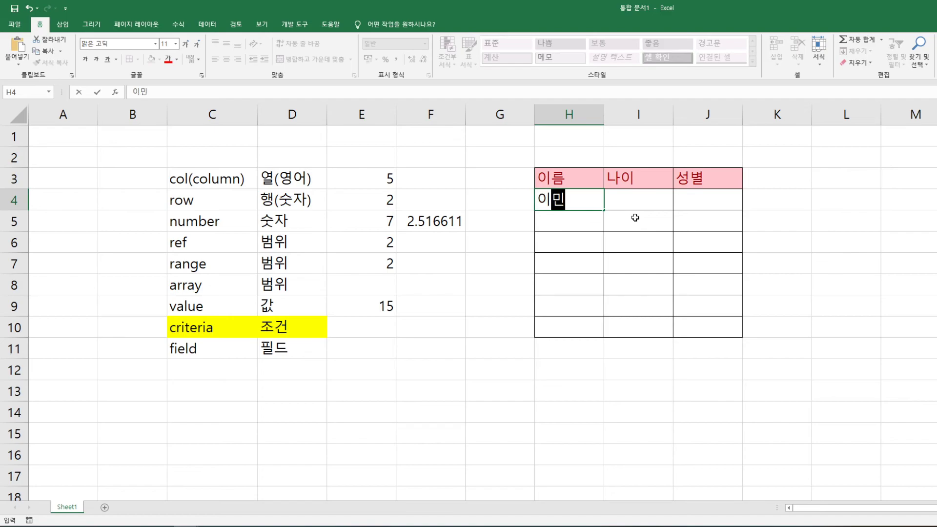
key(Return)
text(나미남)
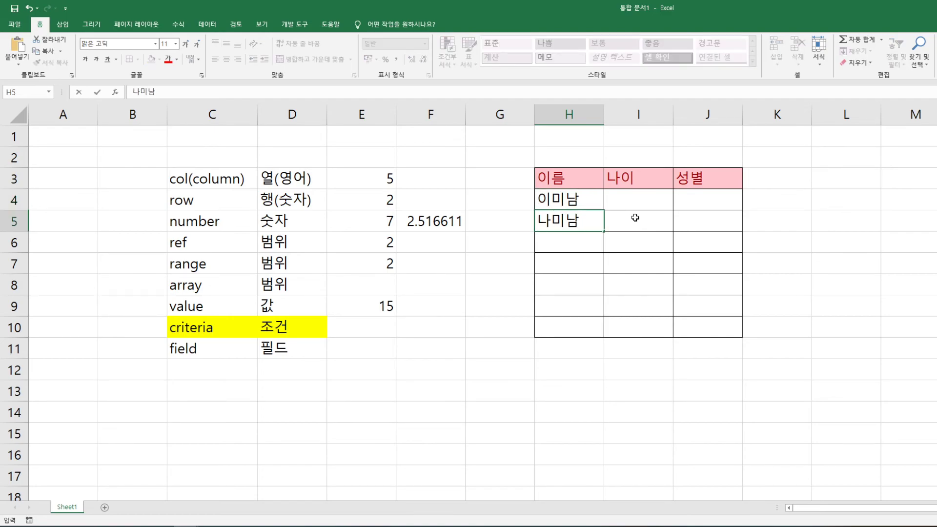
Examine the field headings in H3:J3 and compare them with the name entries in H4 and H5
click(566, 177)
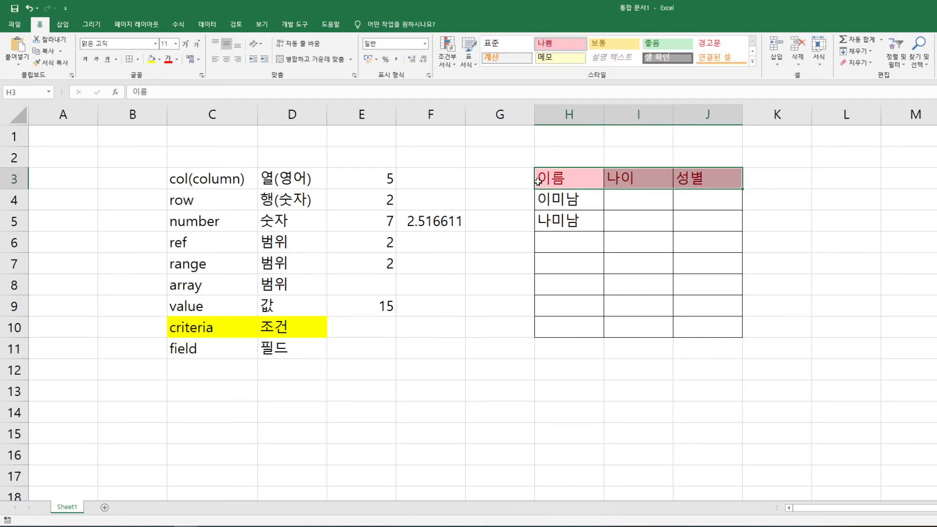
click(666, 181)
click(700, 180)
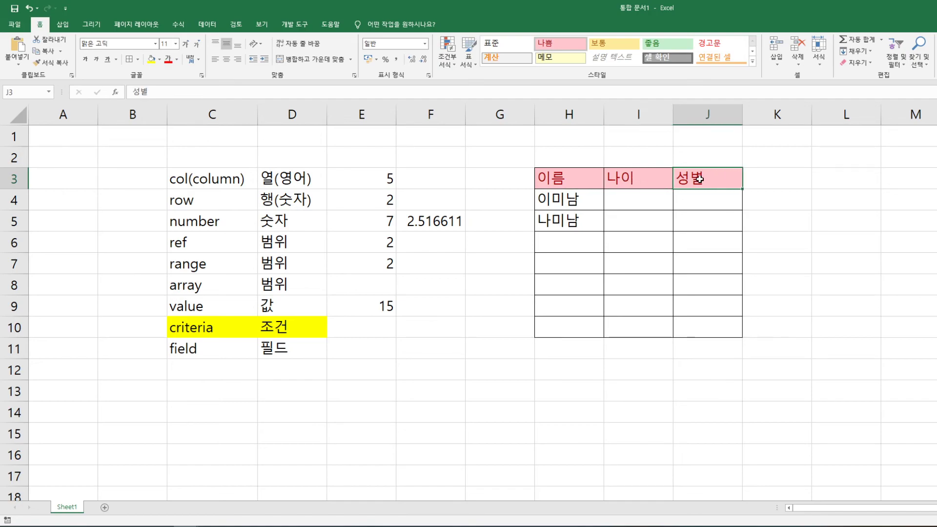
click(581, 199)
click(573, 221)
click(577, 202)
click(576, 225)
click(577, 198)
click(576, 223)
click(575, 205)
click(575, 218)
click(573, 180)
drag(597, 177, 697, 178)
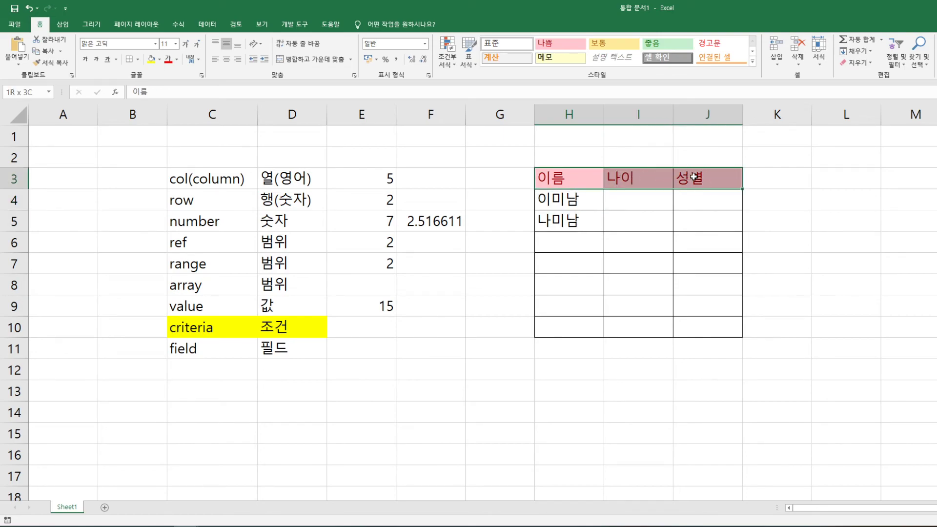
click(565, 200)
click(564, 224)
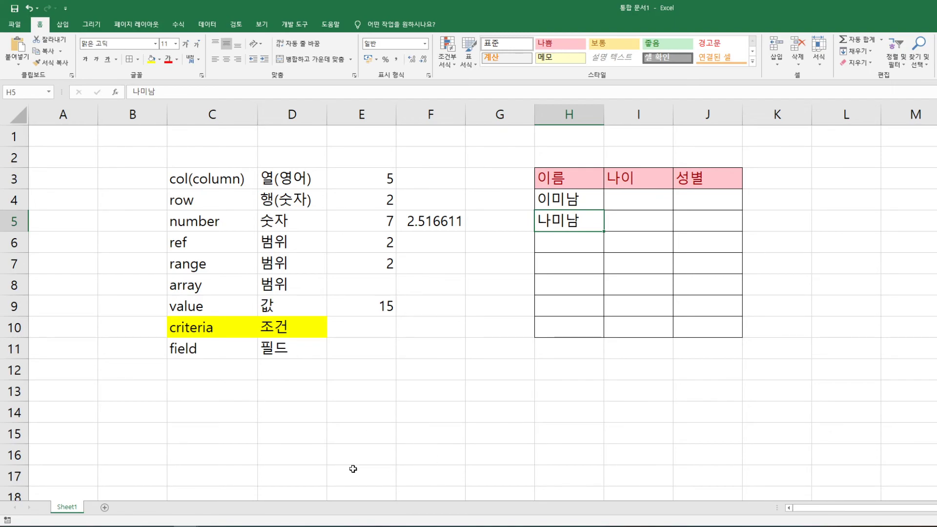
Switch to the 컴활2급_실기총정리 workbook, open 논리함수 from its home sheet, and go to the following sheet with the 진급심사결과 table
mouse_move(186, 526)
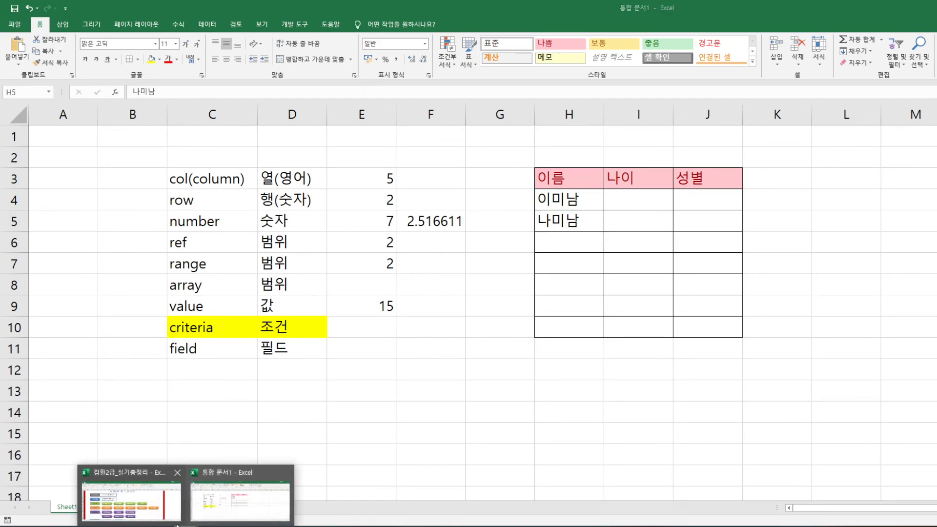
click(152, 510)
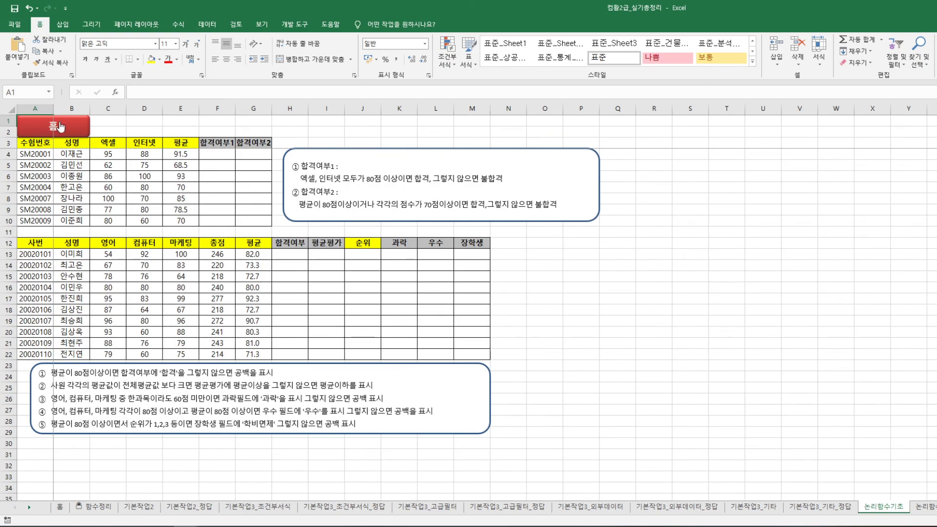
click(69, 133)
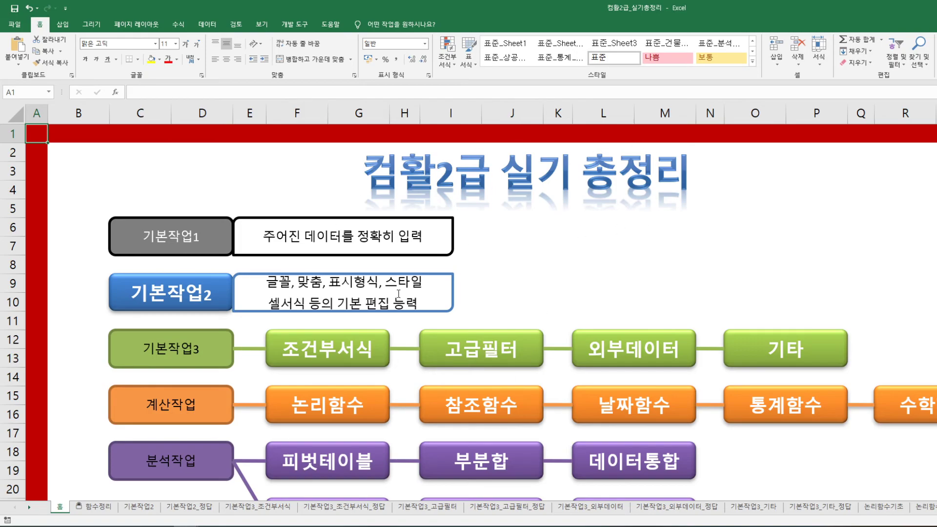
click(312, 409)
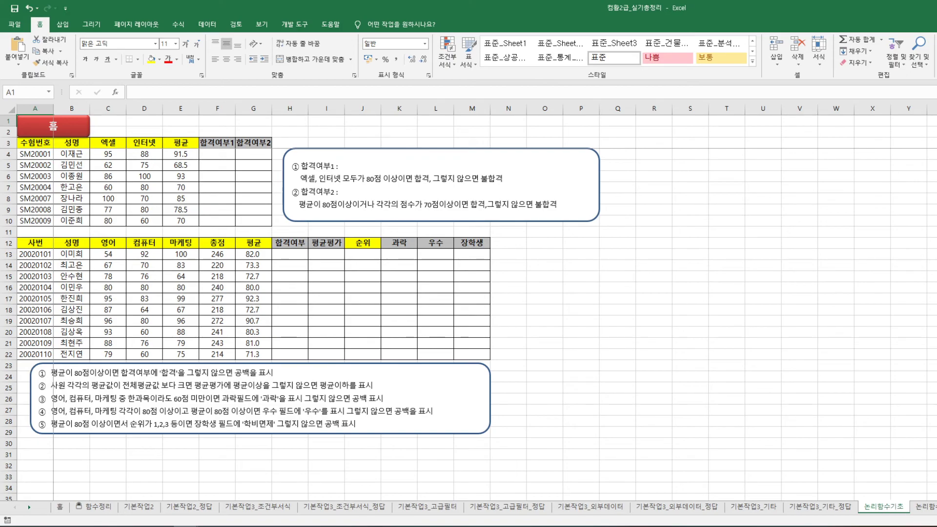
key(ctrl+Page_Down)
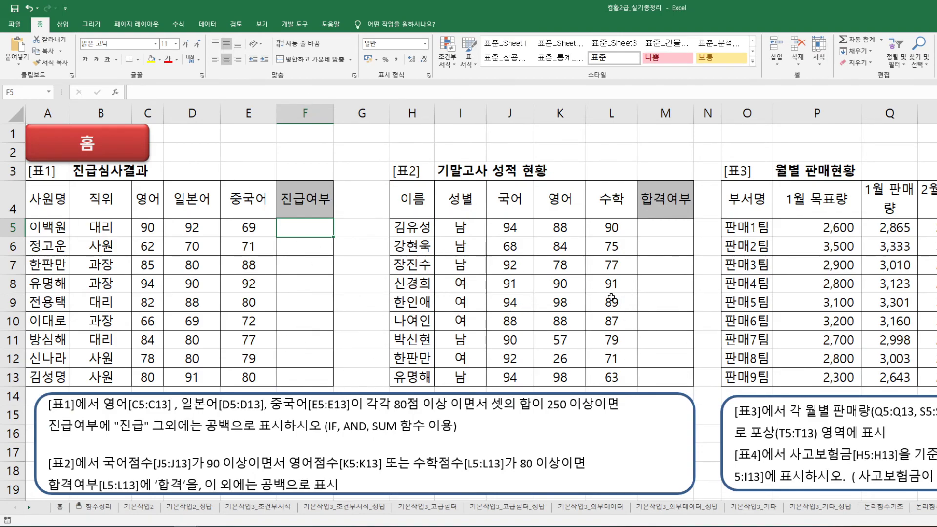
scroll(738, 318, down, 10)
scroll(739, 332, up, 10)
Append "(and, or, if)" to the end of the [표2] instruction in the text box below the tables
click(665, 227)
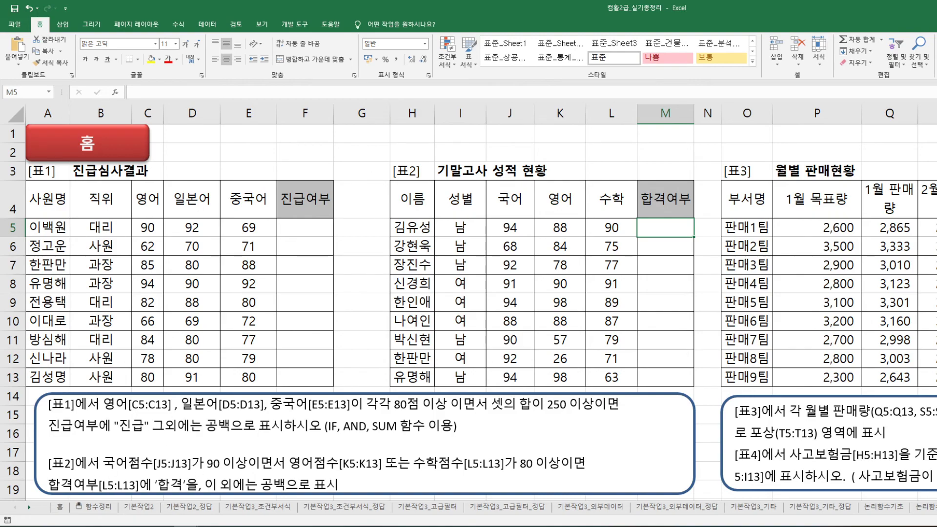
click(361, 492)
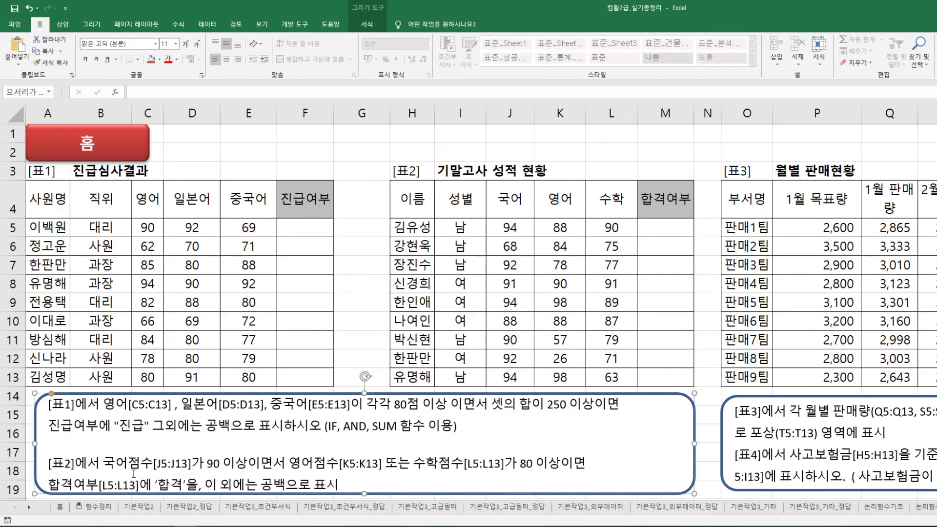
text((and, or, if))
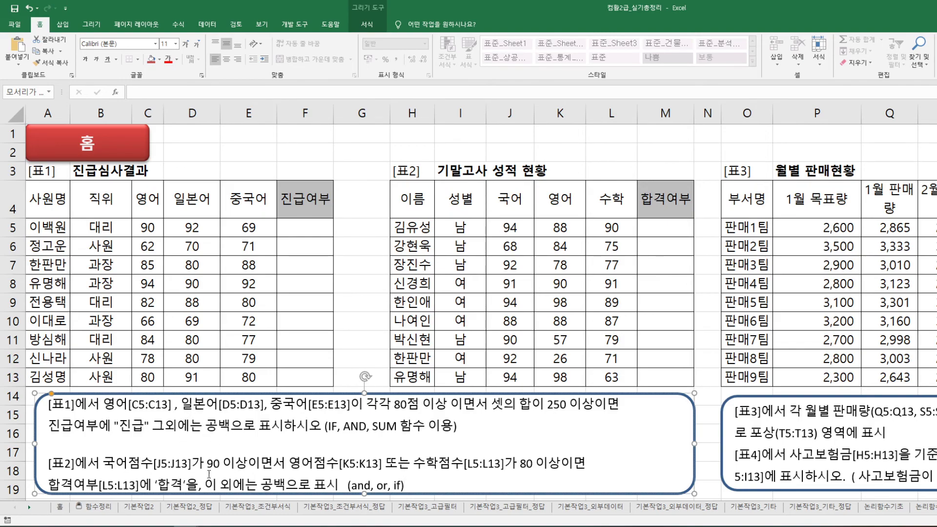
Make the phrase 국어점수[J5:J13]가 90 이상 in the [표2] instruction bold and purple
drag(104, 461, 248, 462)
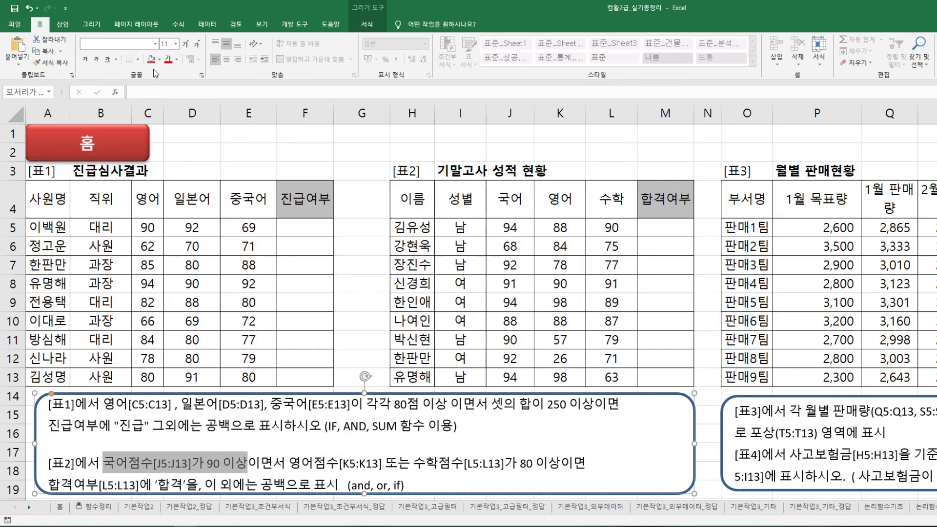
click(86, 60)
click(177, 60)
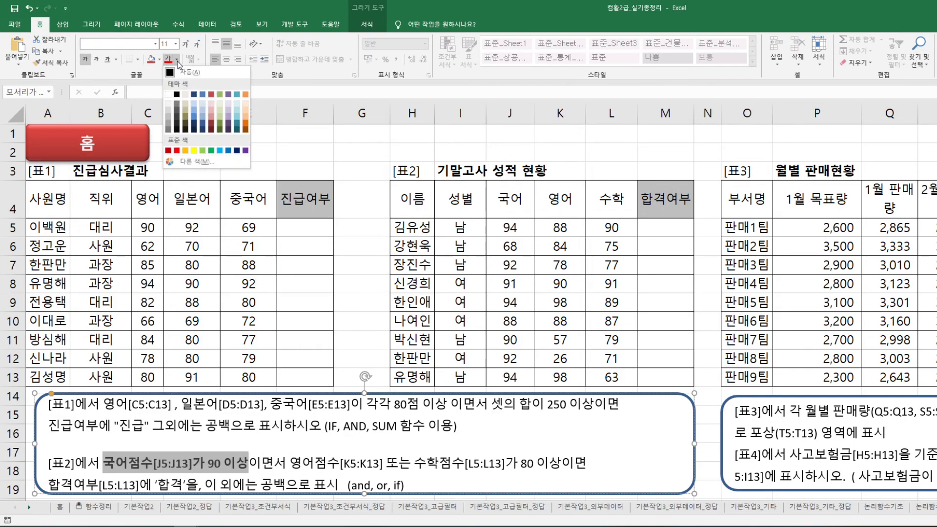
click(229, 95)
Insert the label "(A조건)" directly after 90 이상 in the [표2] instruction
click(249, 462)
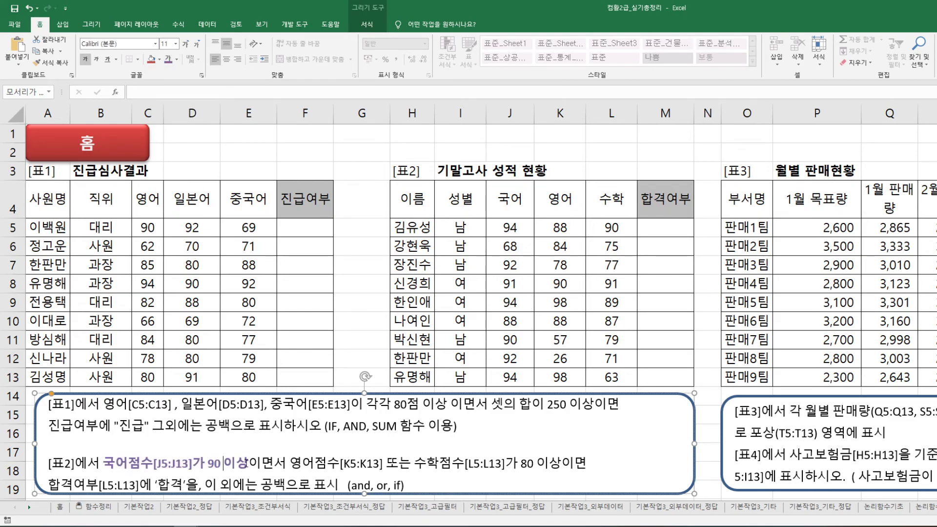
text(9)
key(BackSpace)
text(()
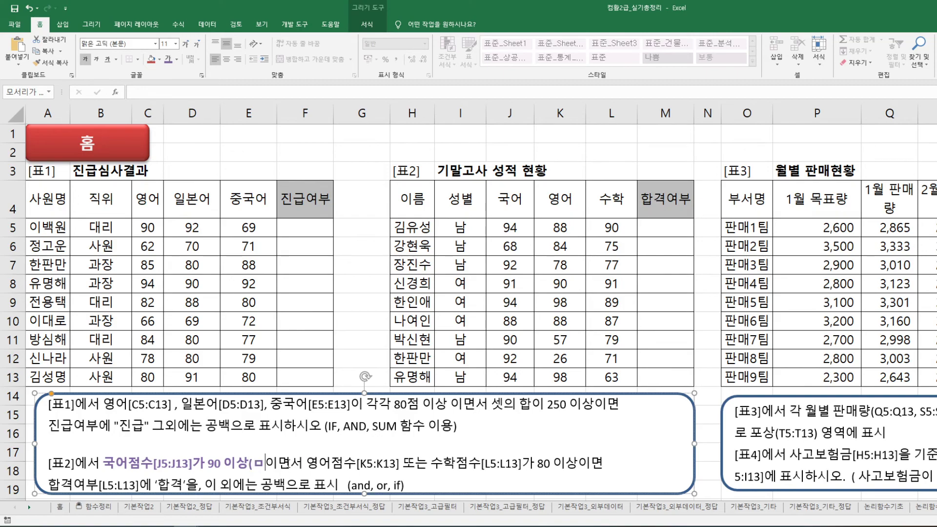
text(ㅁ)
key(BackSpace)
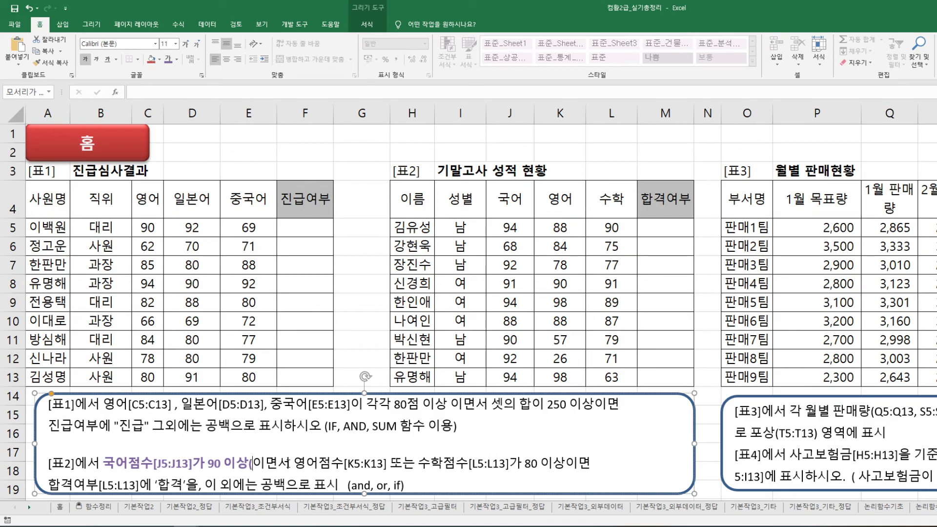
text(A)
text(조거)
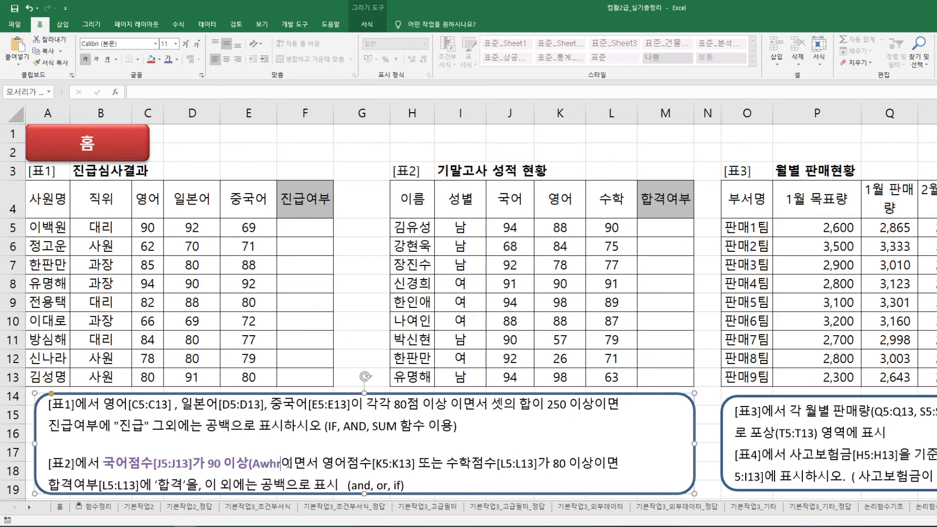
text(ㄴ))
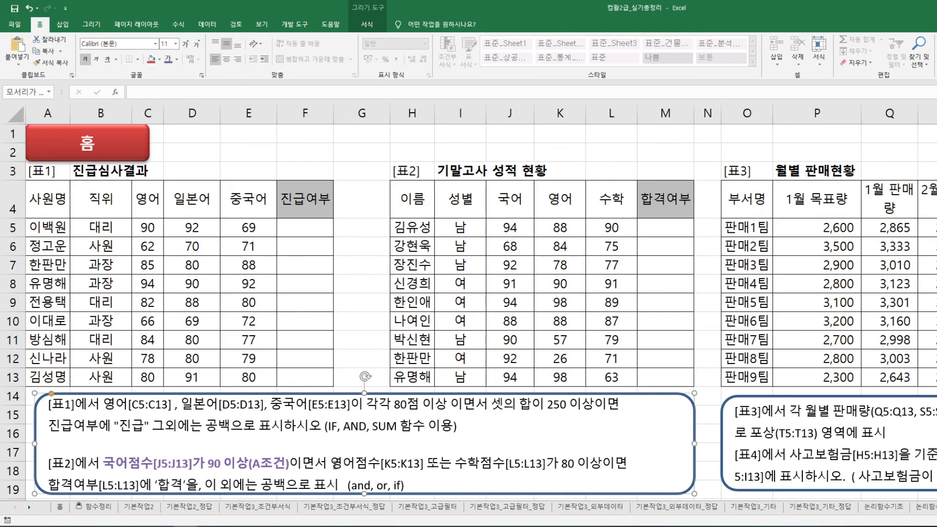
Make 영어점수[K5:K13] 또는 수학점수[L5:L13]가 80 이상 bold and purple, and highlight the connecting word 이면서
drag(333, 462, 602, 467)
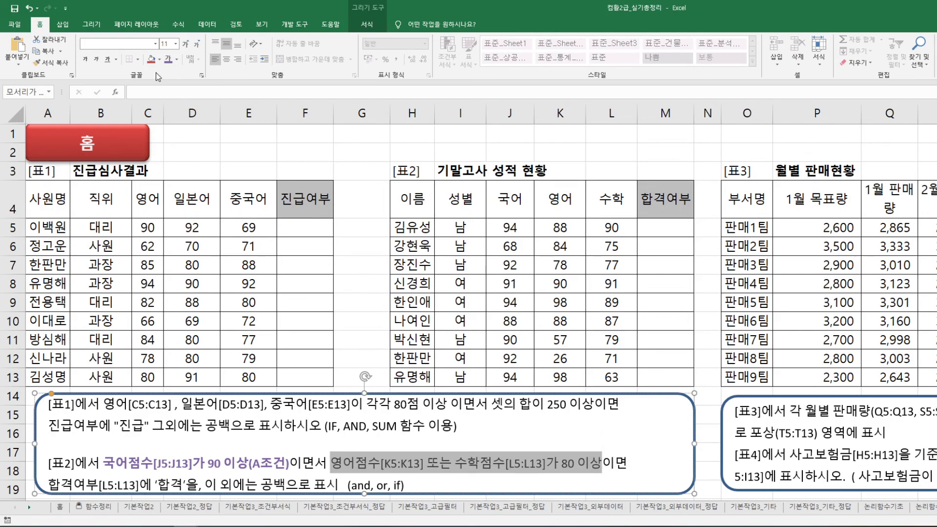
click(87, 60)
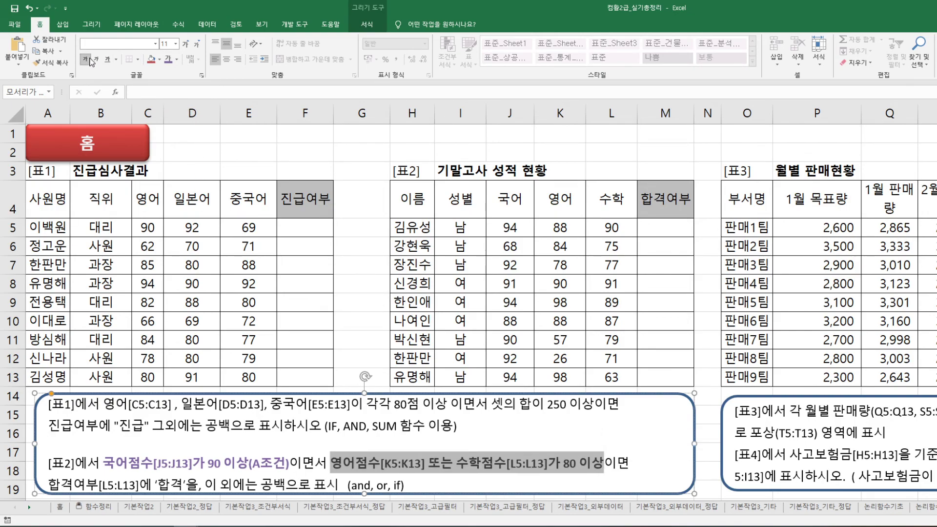
click(168, 60)
click(495, 447)
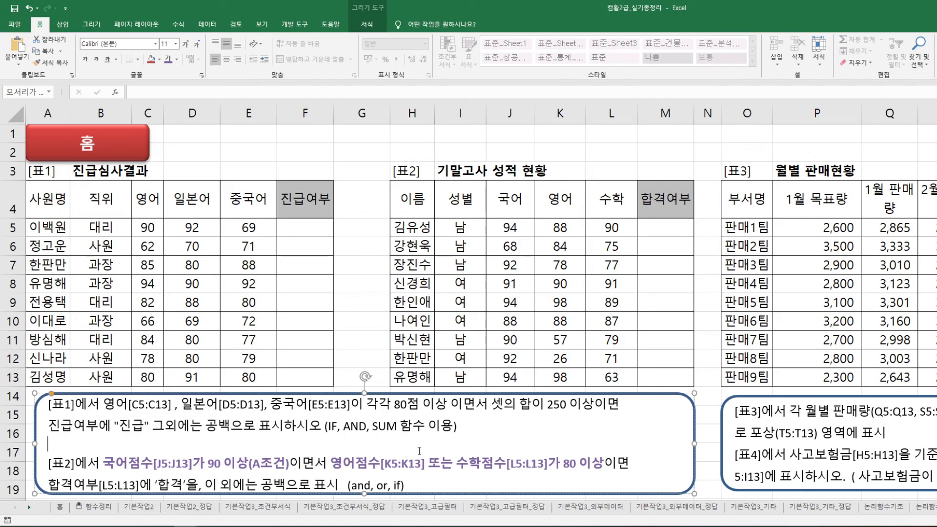
drag(291, 463, 327, 463)
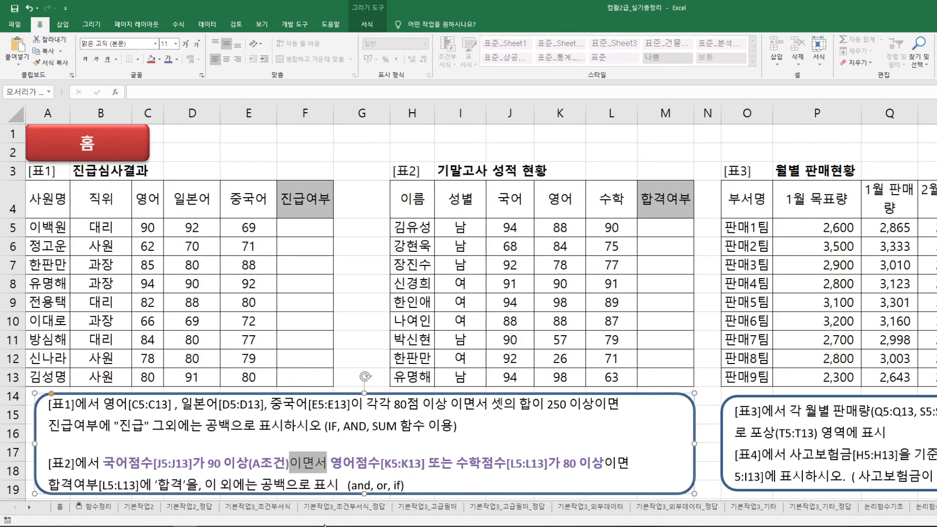
Begin an AND formula in M5 of the 합격여부 column with J5>=90 as its first condition
click(664, 230)
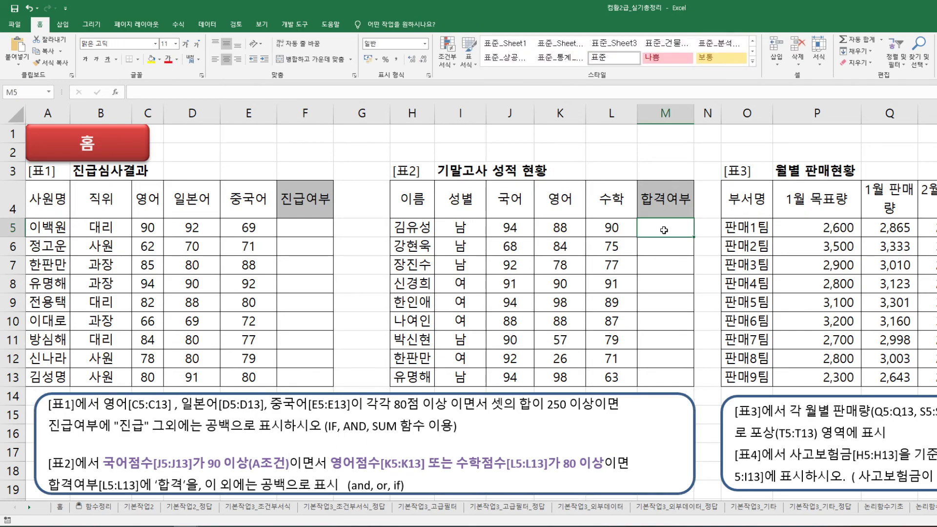
text(=)
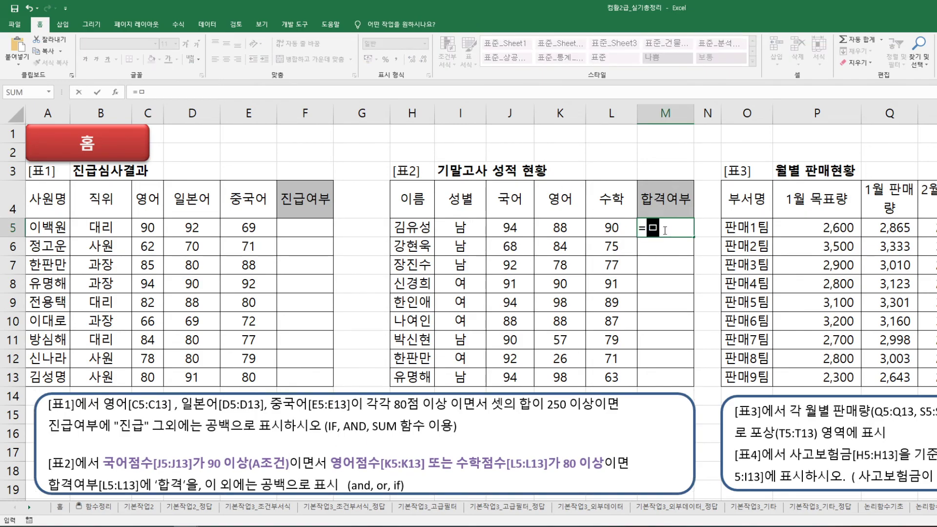
text(and)
key(Tab)
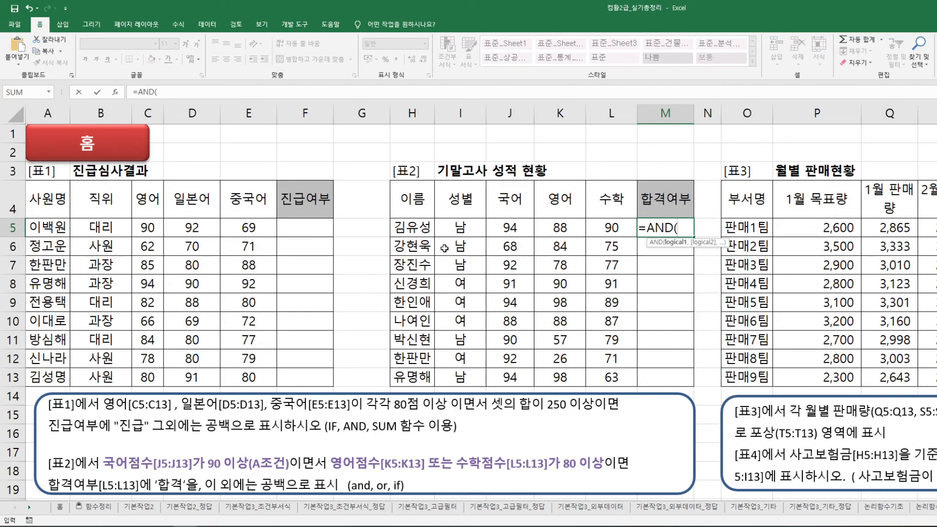
click(508, 199)
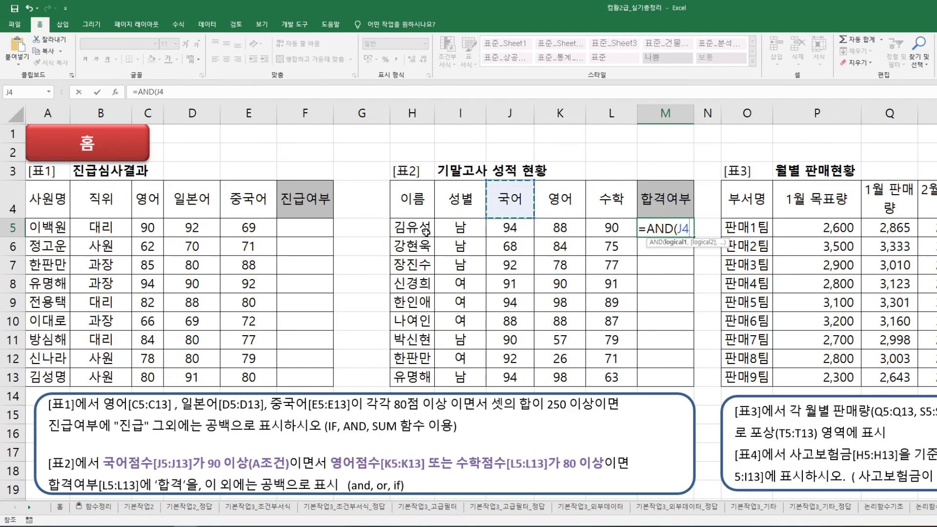
click(509, 228)
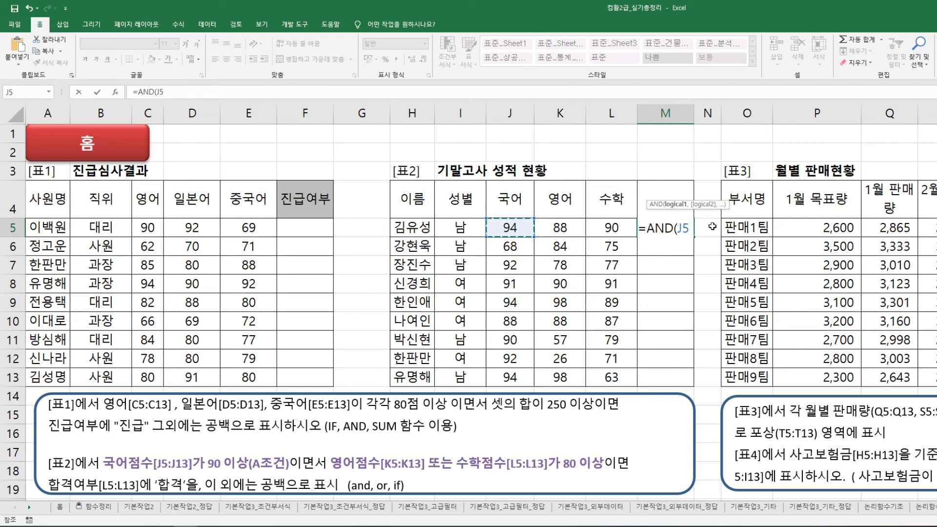
text(>=90,)
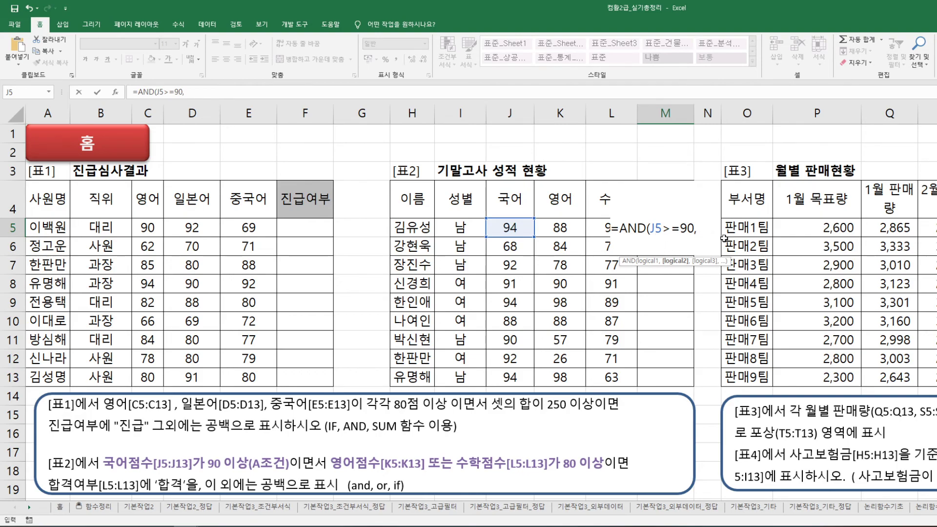
Nest an OR function as the second AND condition in M5, testing K5>=80 and L5>=80
text(or)
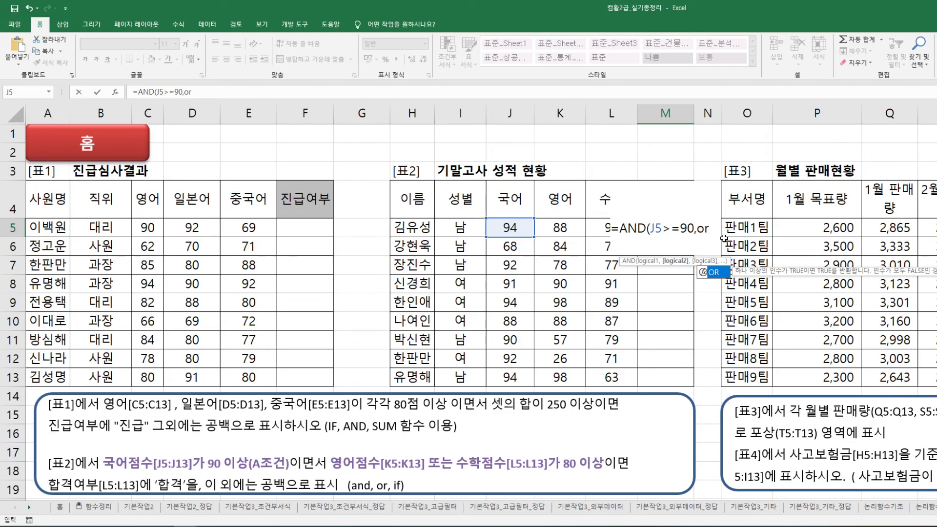
key(Tab)
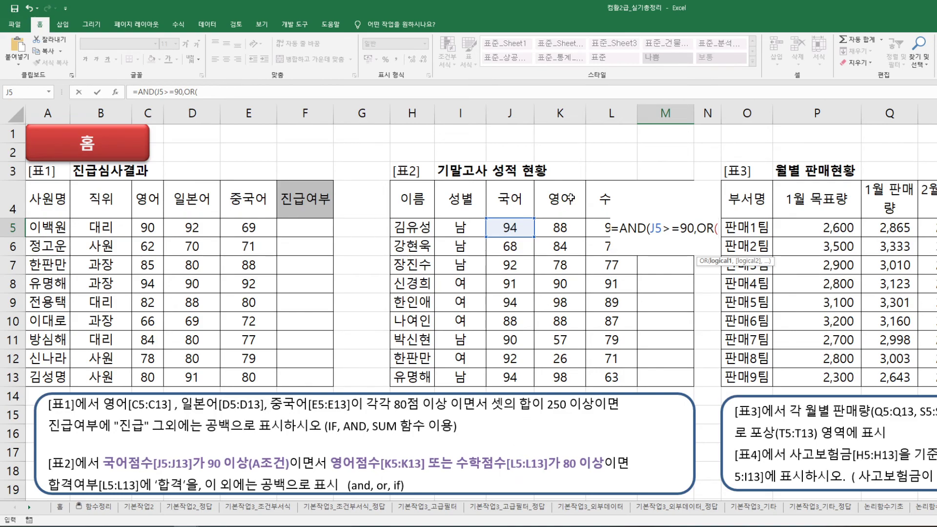
click(568, 236)
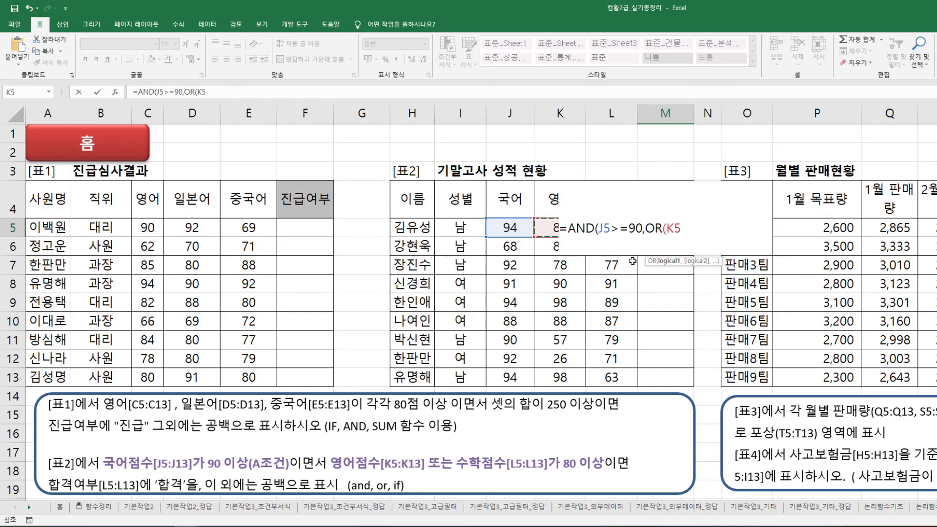
text(or)
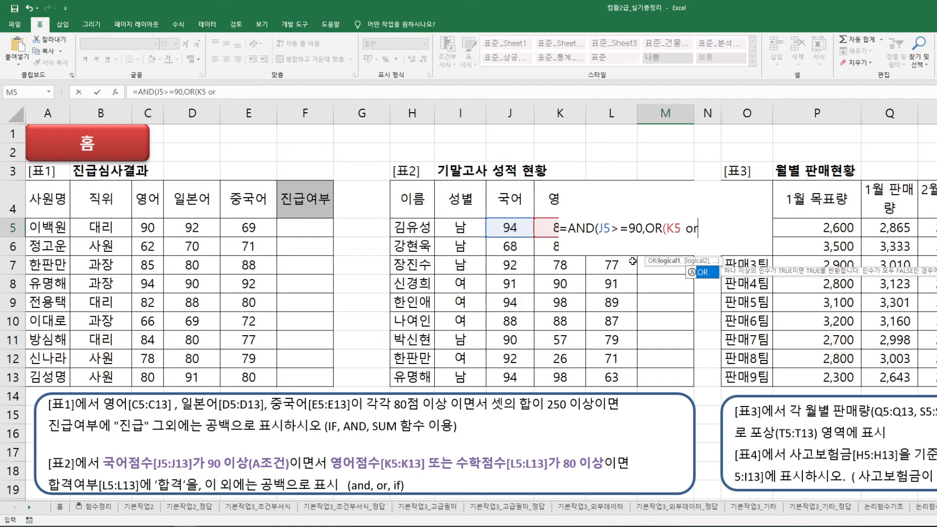
key(BackSpace)
key(BackSpace)
key(BackSpace)
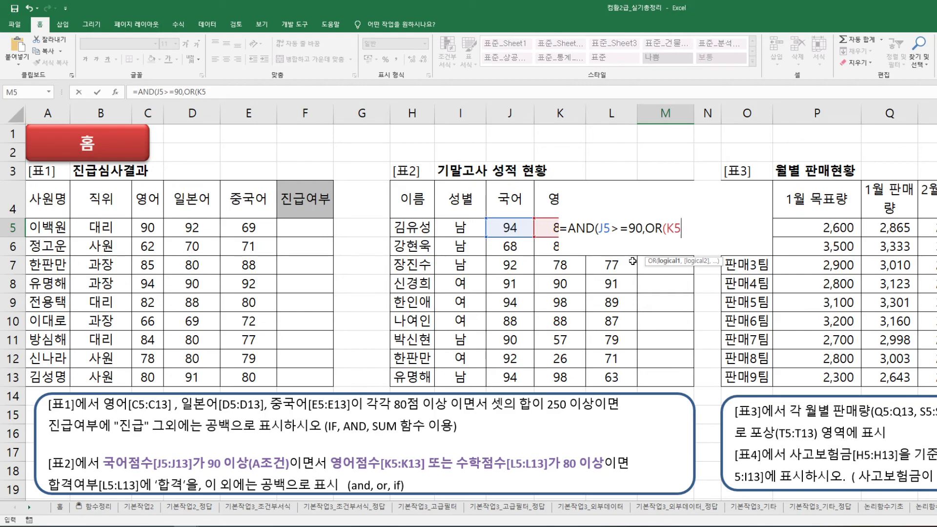
text(>=80,)
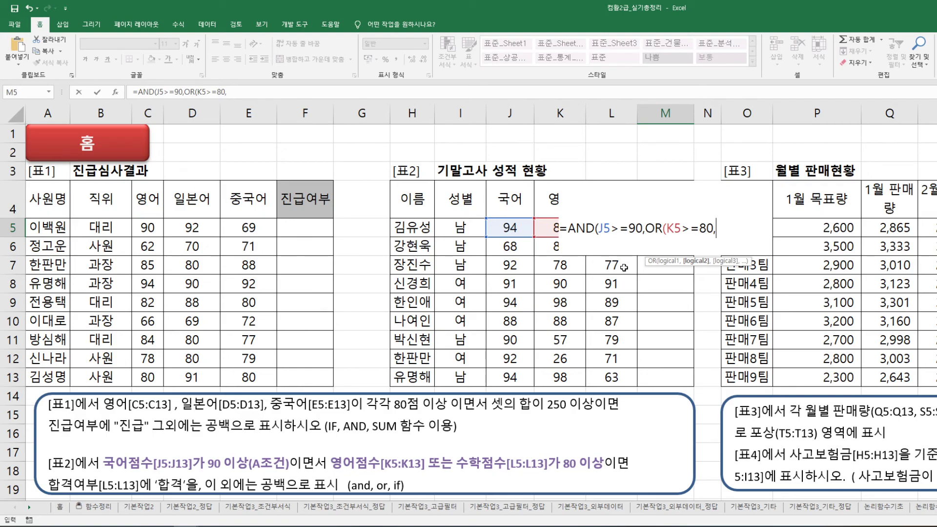
click(623, 267)
key(Up)
key(Up)
text(>=80))
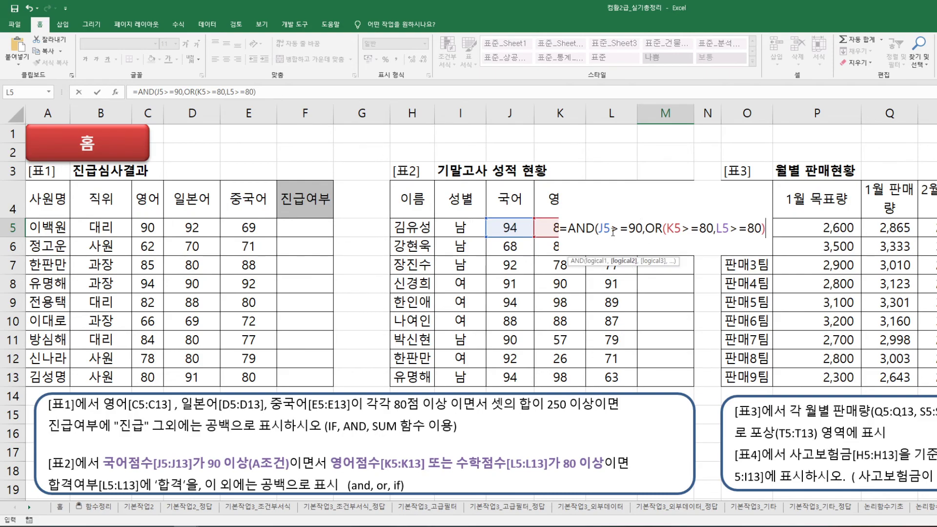
Close the AND function to complete the M5 formula, and fill it down through M13
drag(599, 228, 767, 229)
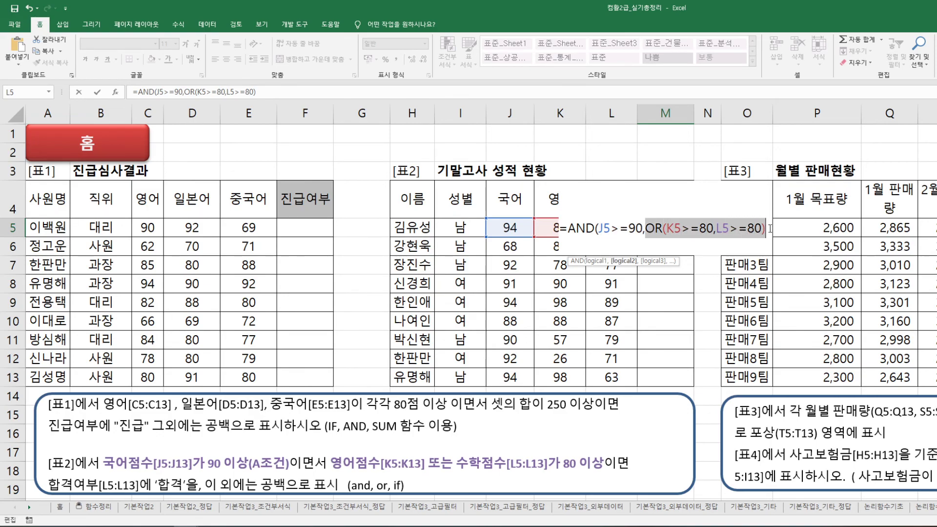
click(770, 229)
text())
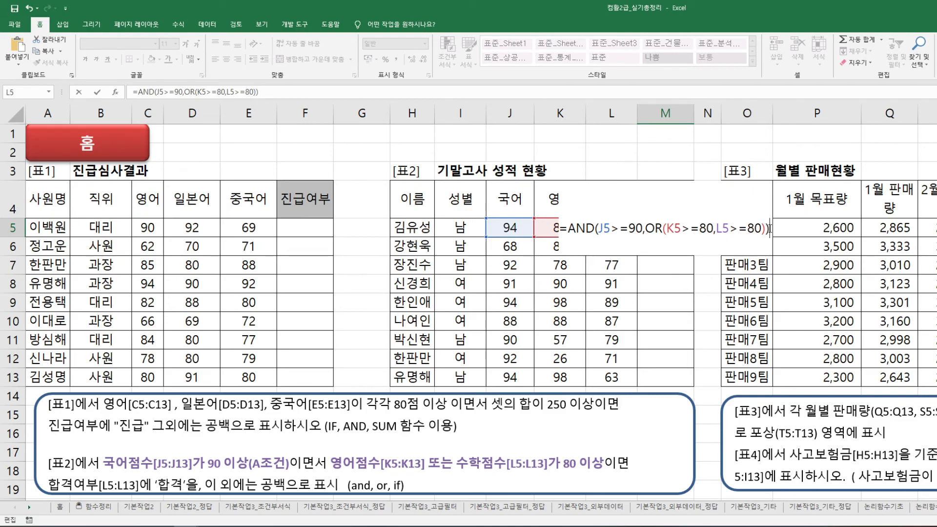
key(Return)
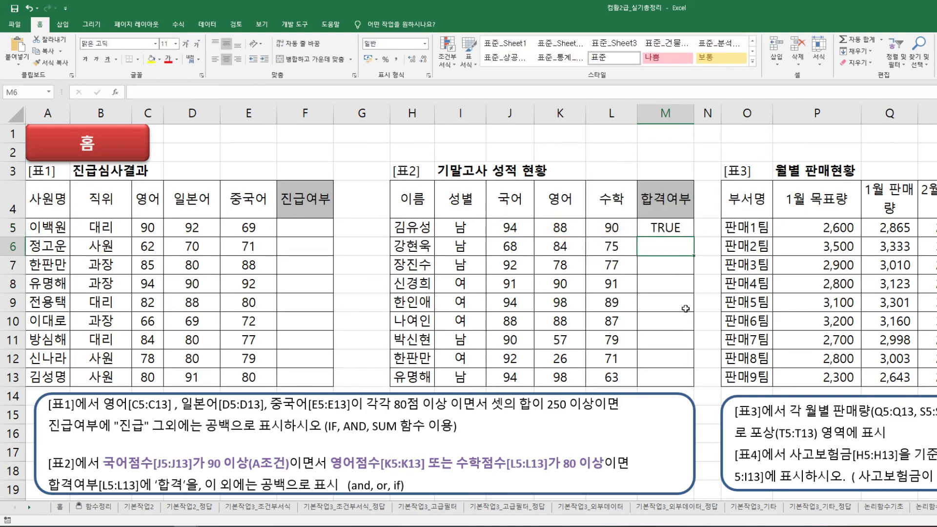
click(669, 233)
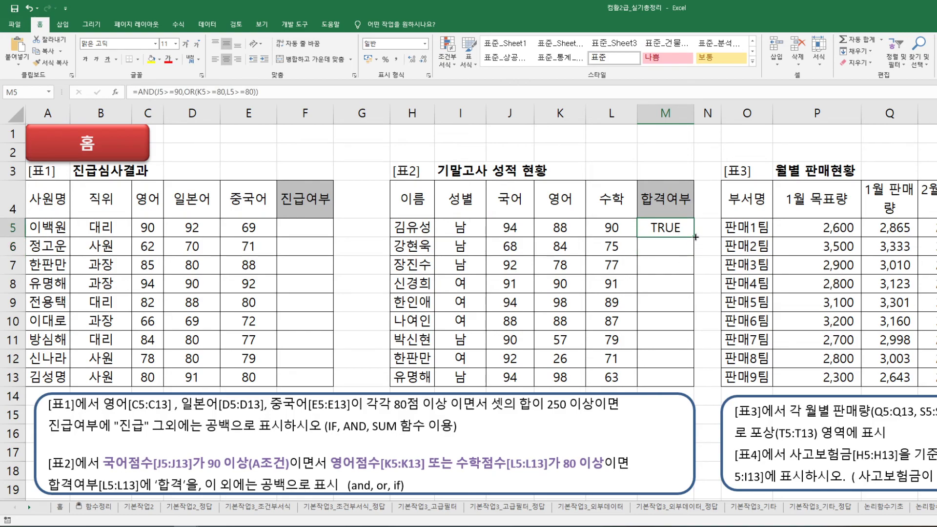
double_click(695, 239)
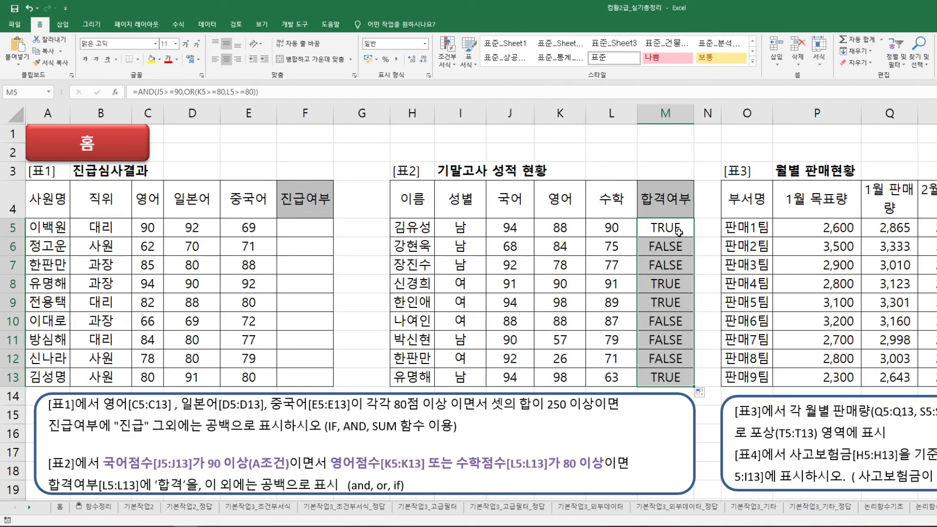
Wrap the AND expression of the 합격여부 formula in an IF function as its logical test
key(F2)
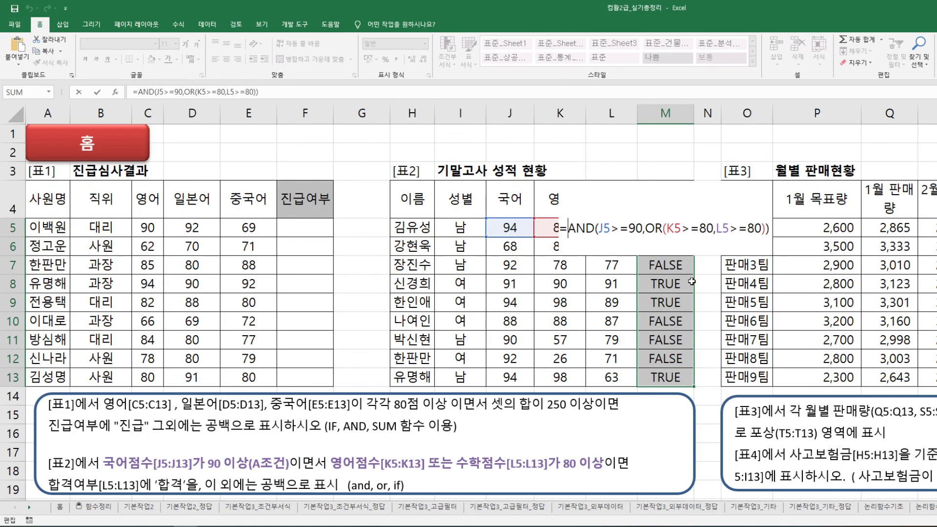
text(if)
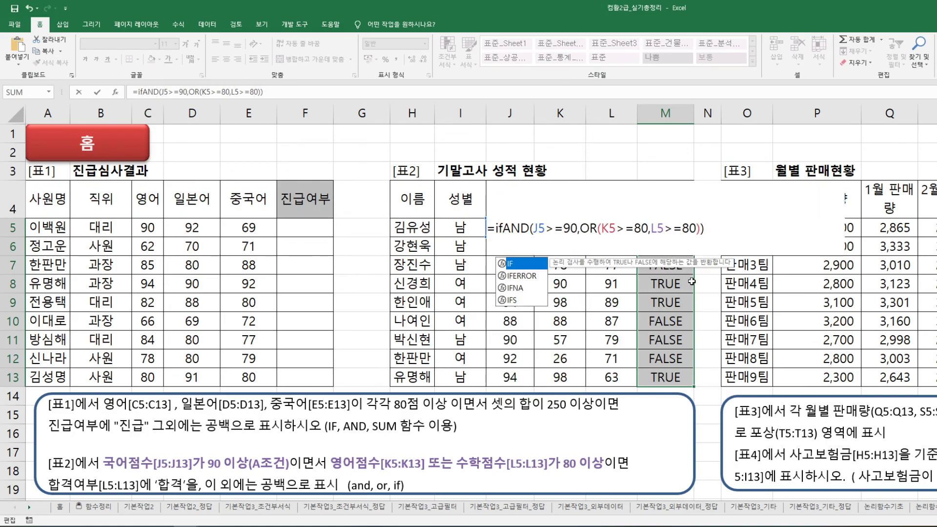
key(Tab)
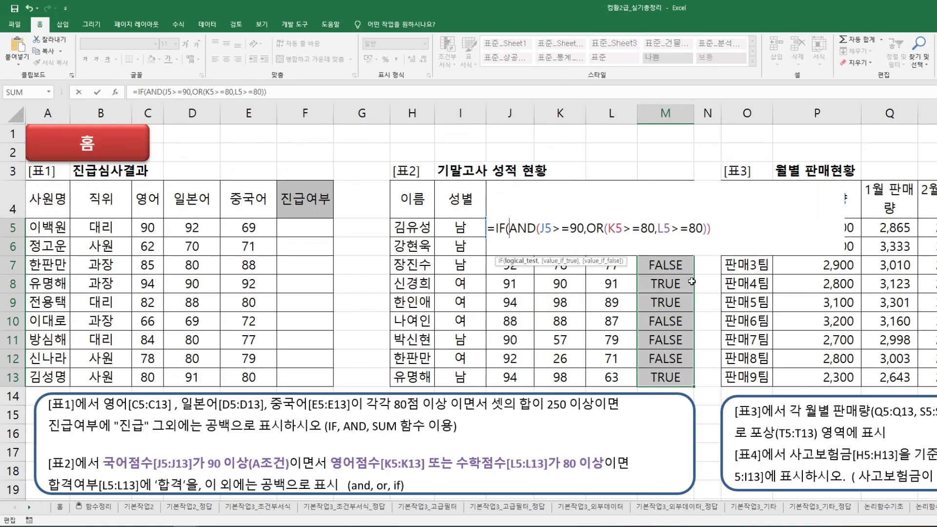
key(shift+End)
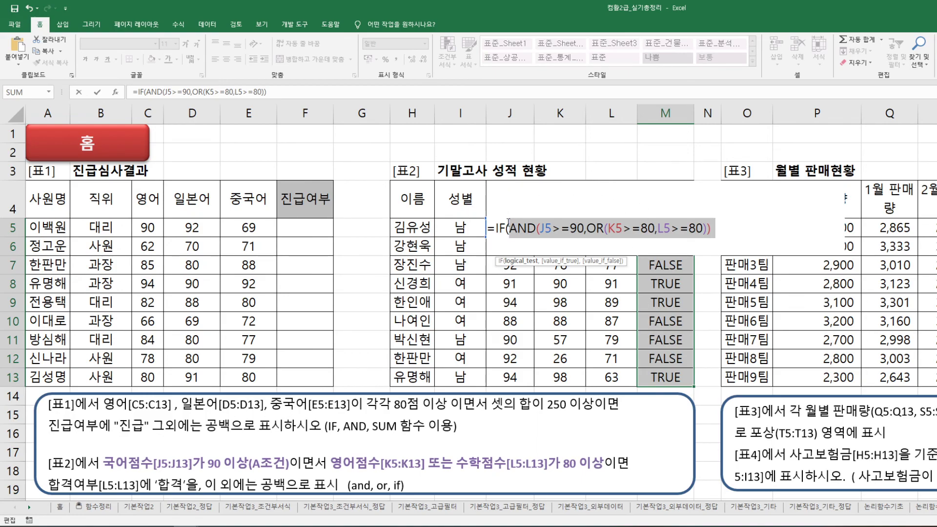
click(717, 229)
text(,)
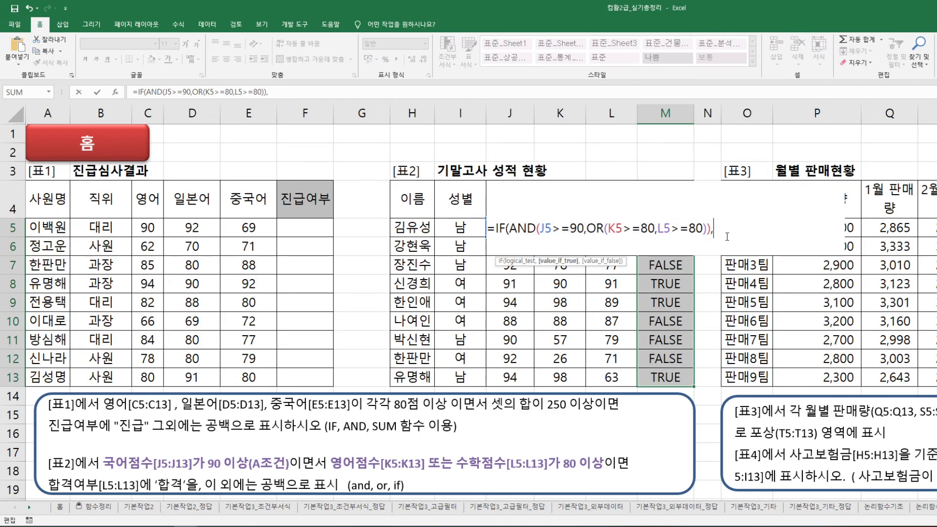
Make the IF return "합격" when true and "" when false, and enter the formula in all of M5:M13
text("합격)
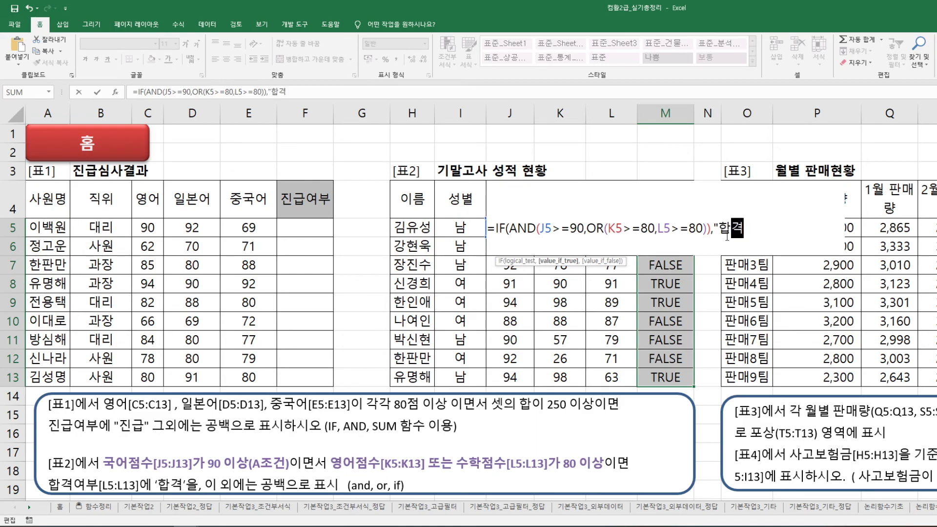
text(",)
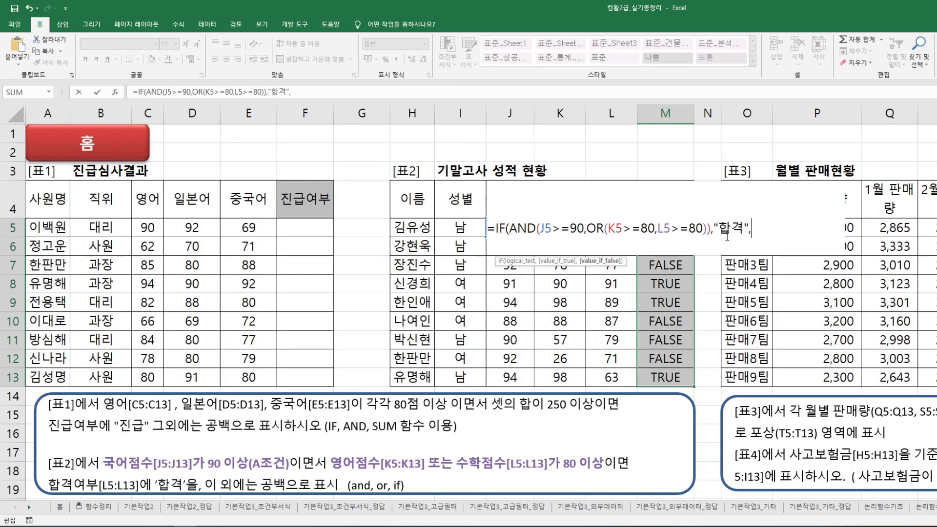
text(""))
key(ctrl+Return)
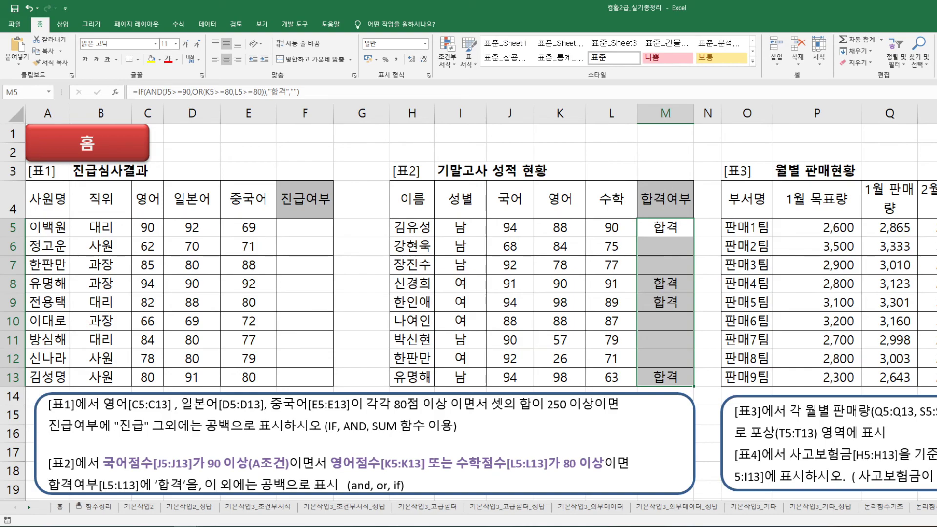
Append "(and, or, if 중 알맞은 사용하시오)" to the end of the [표3] instruction in the text box
scroll(480, 303, right, 3)
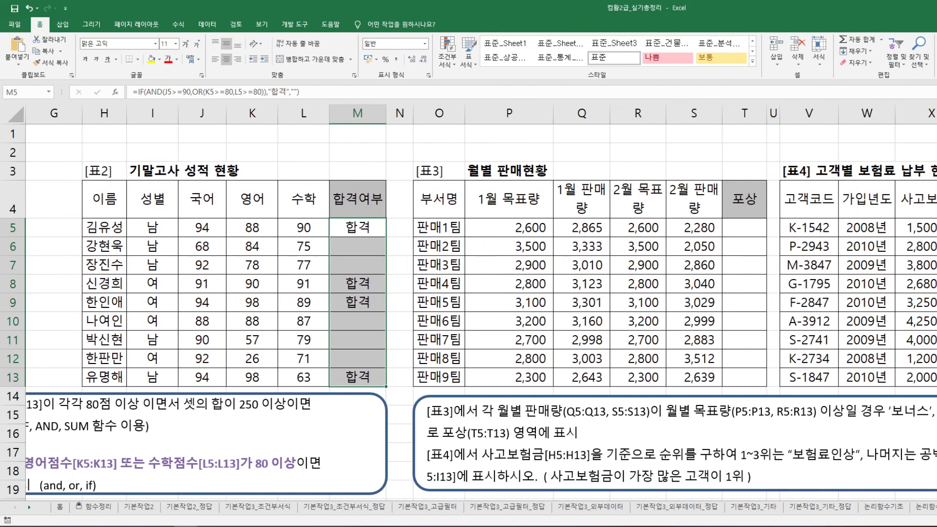
click(743, 229)
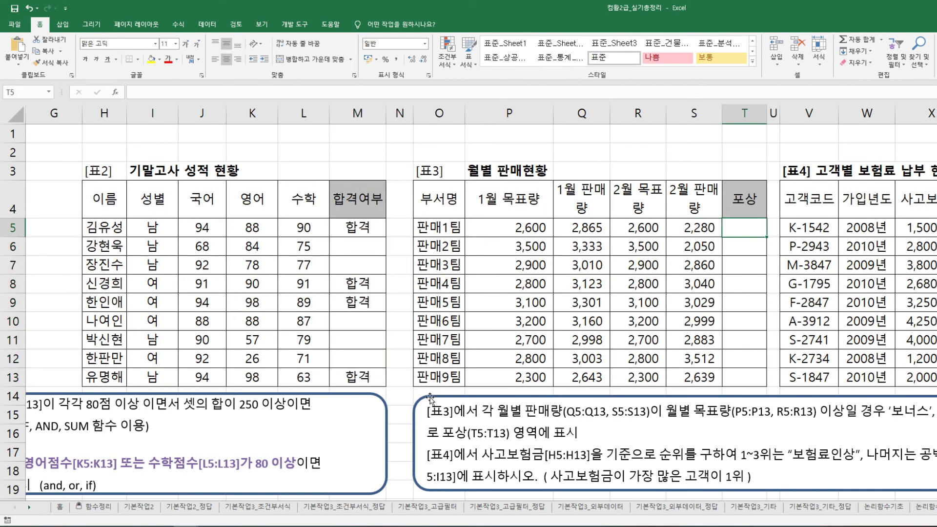
click(588, 436)
text(()
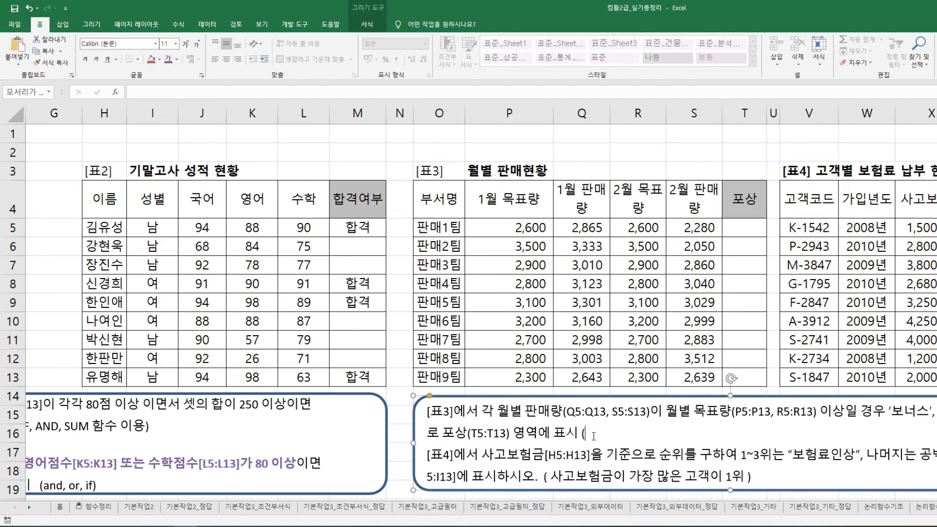
text(and, or, if 중 알맞으)
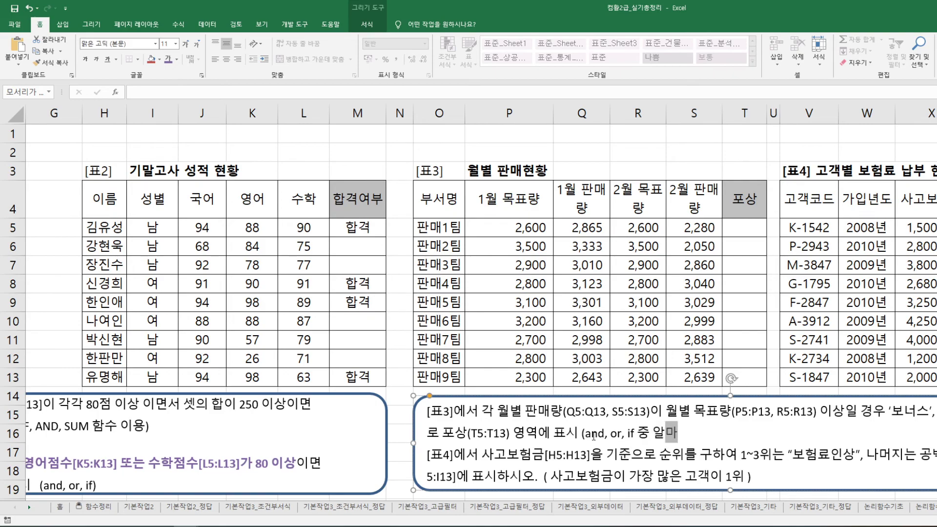
text(ㄴ 사용하시오)
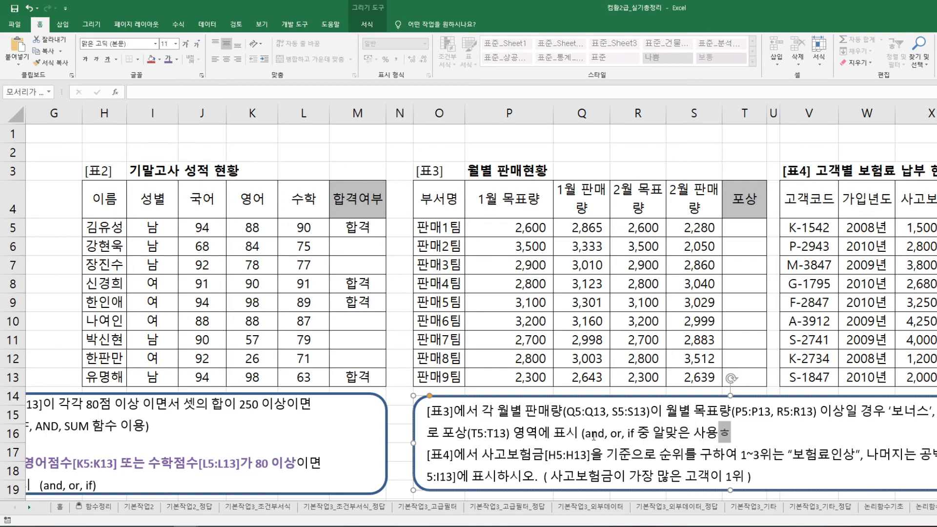
text())
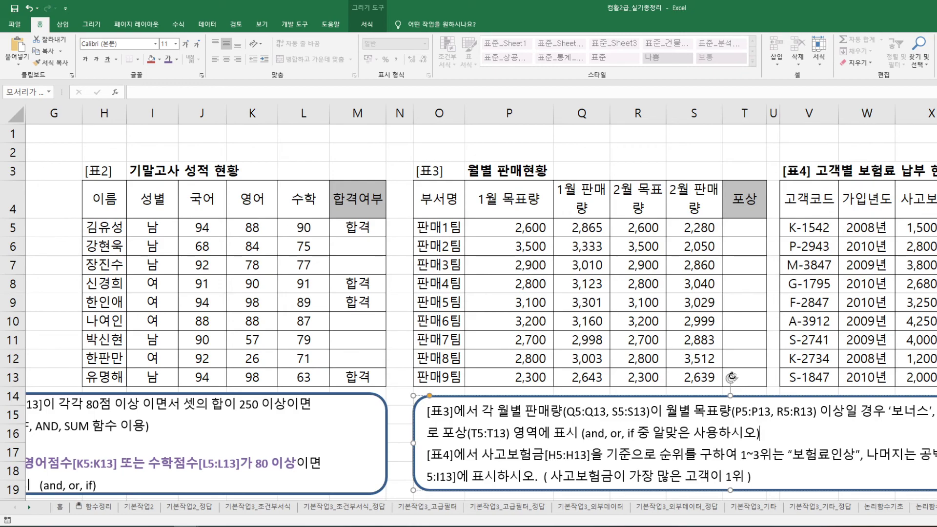
Fill the 1월 판매량 and 2월 판매량 header cells of [표3] with yellow
click(742, 229)
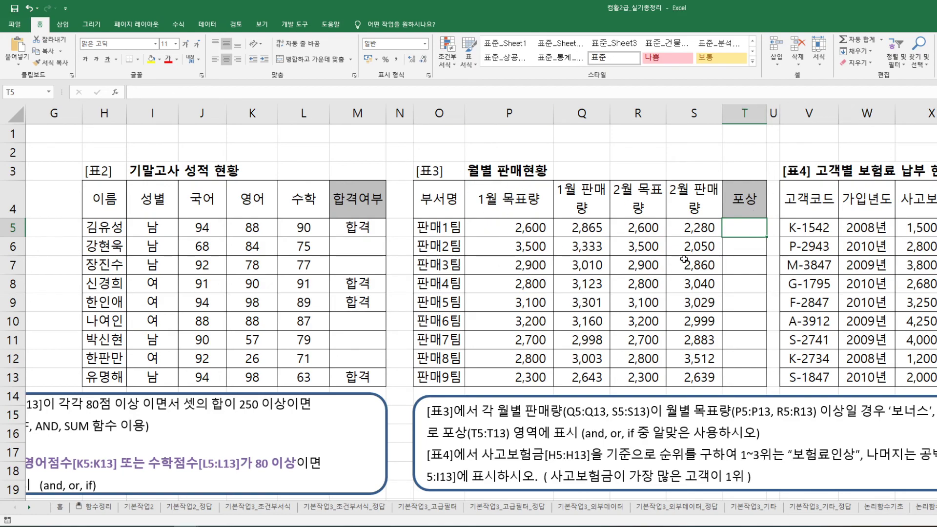
click(589, 199)
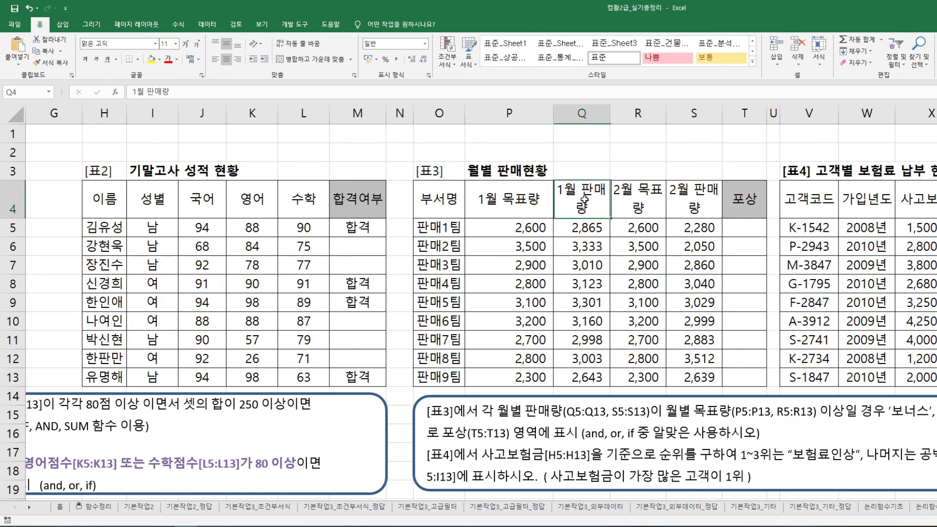
ctrl+click(685, 202)
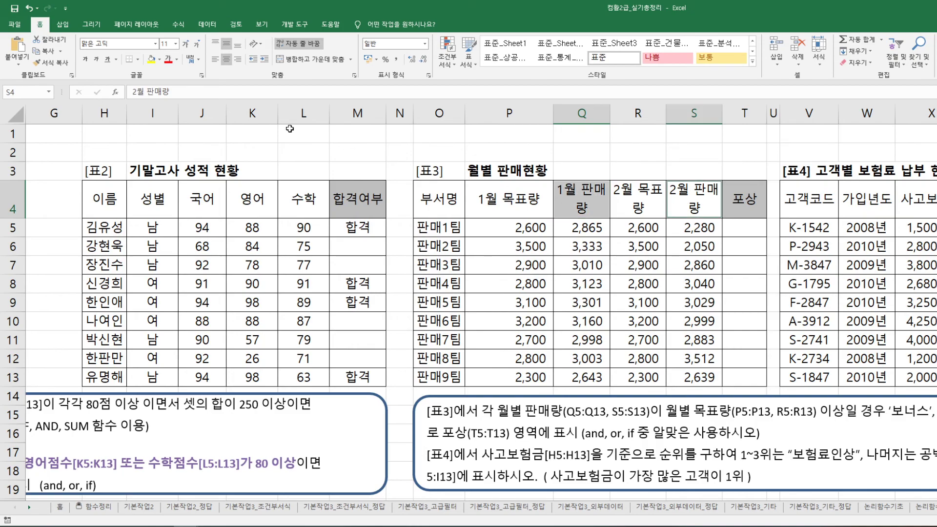
click(152, 60)
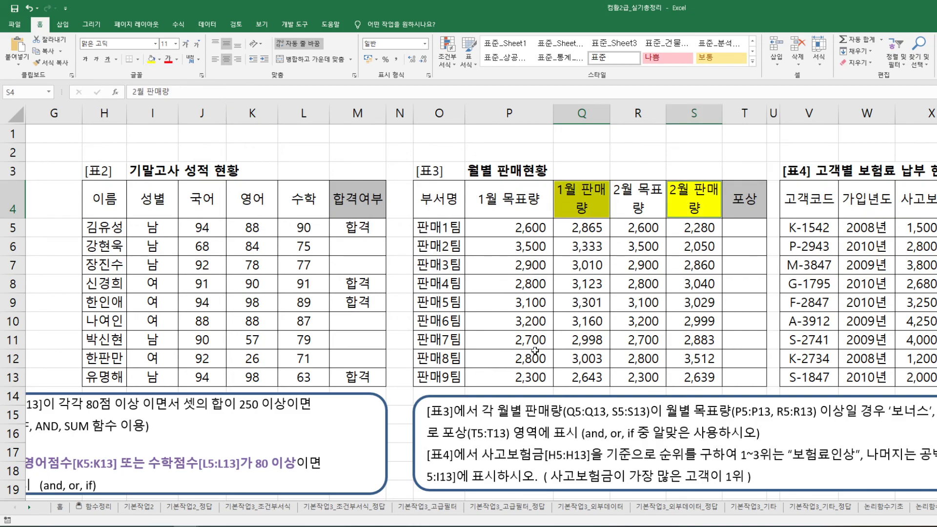
Start an AND formula in T5 with Q5>=P5 as its first condition
click(743, 232)
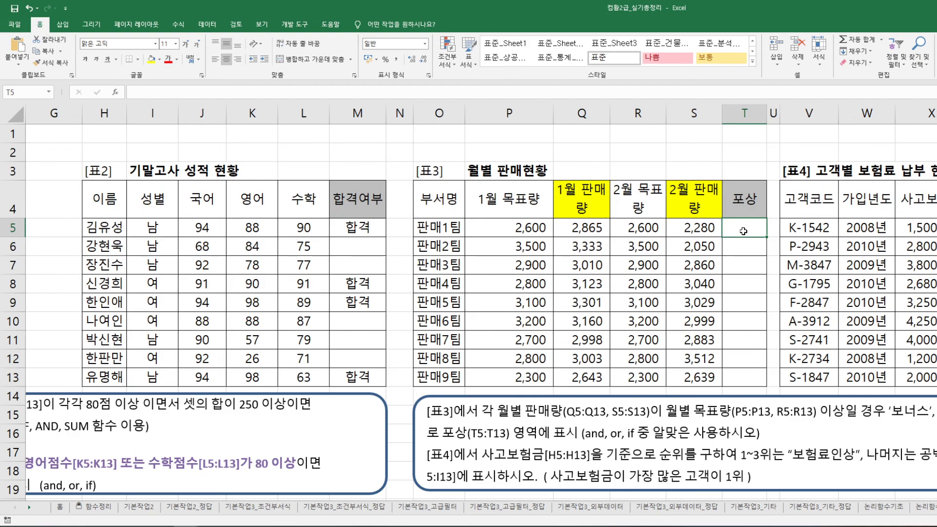
text(=)
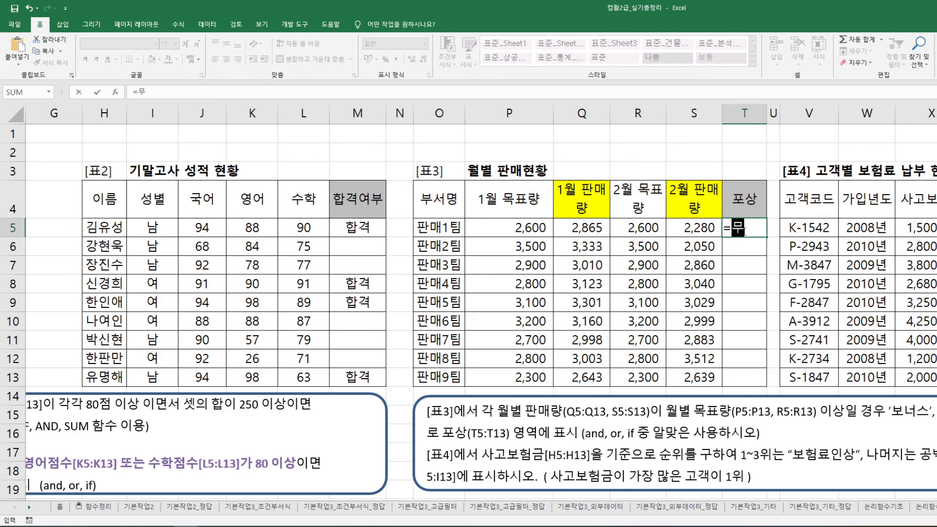
text(and)
key(Tab)
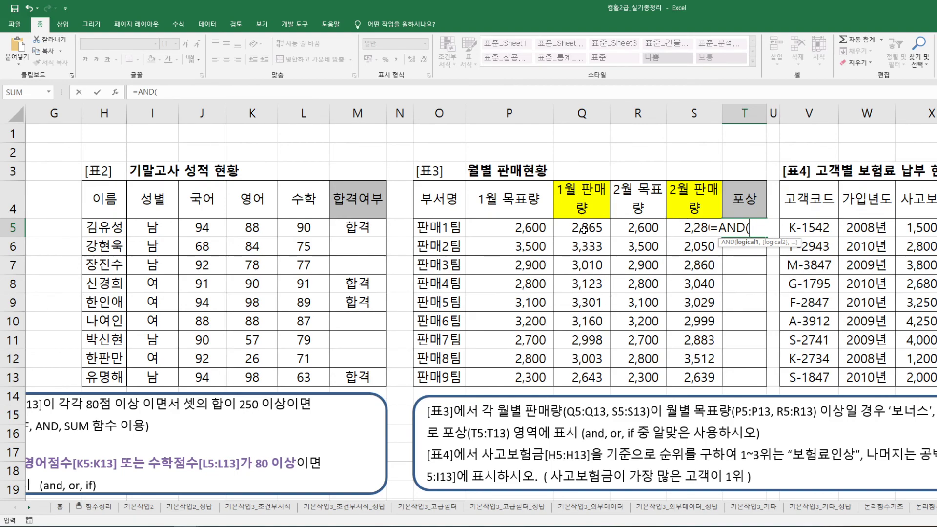
click(585, 229)
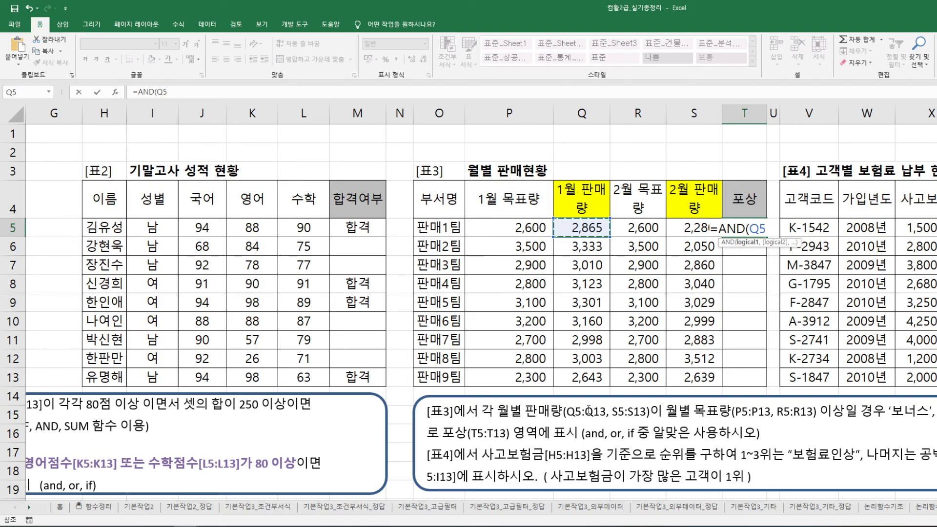
text(>=)
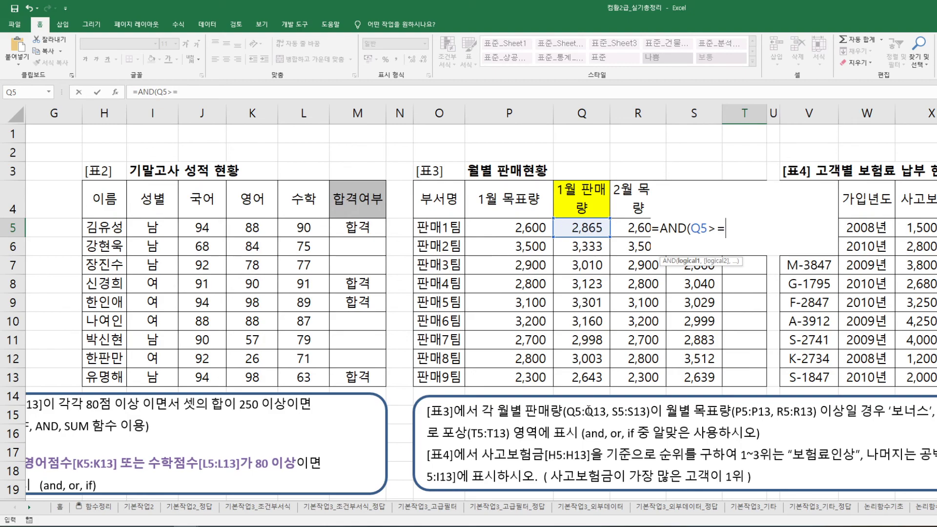
click(500, 222)
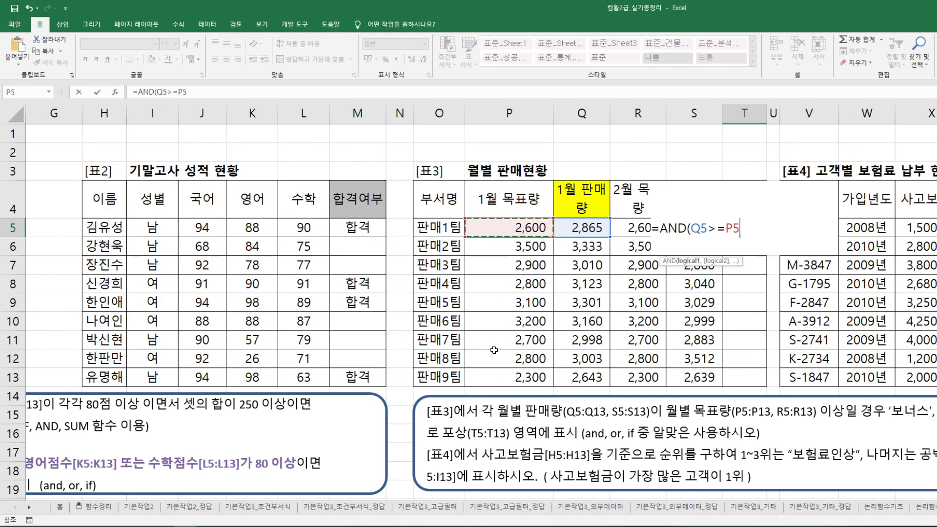
text(,)
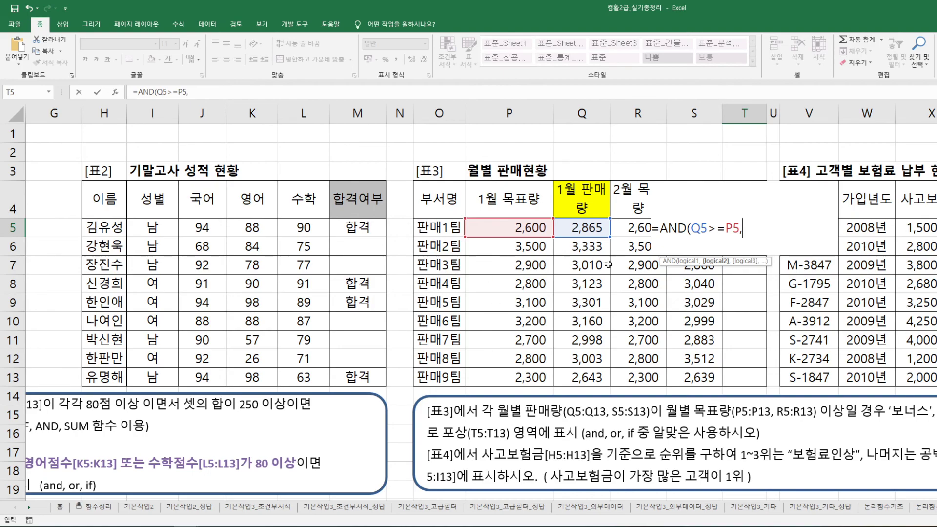
Complete the T5 AND formula with S5>=R5 as the second condition, and fill it down through T13
click(697, 283)
key(Up)
key(Up)
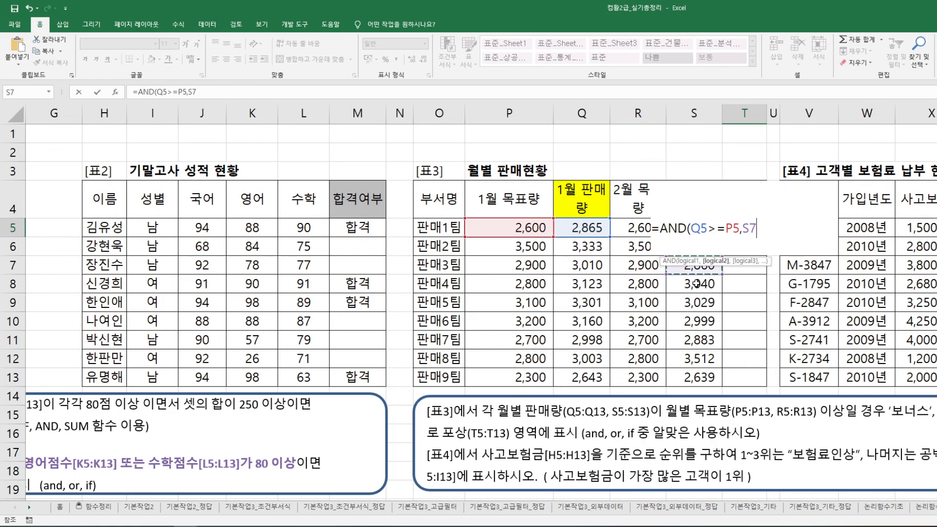
key(Up)
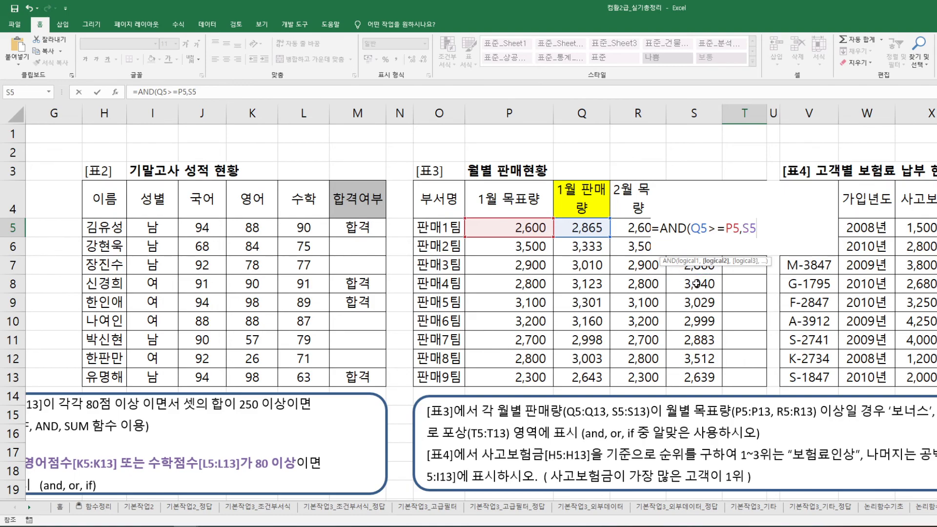
text(>=)
click(631, 228)
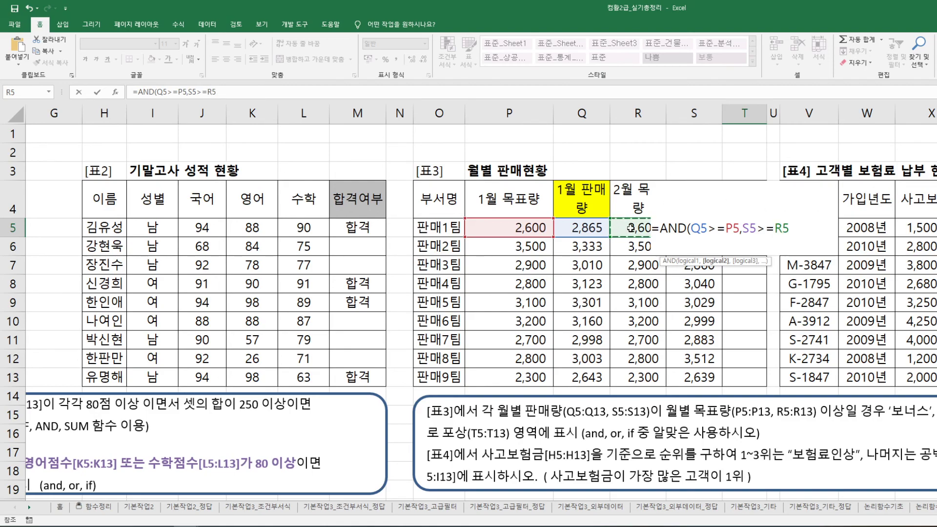
text())
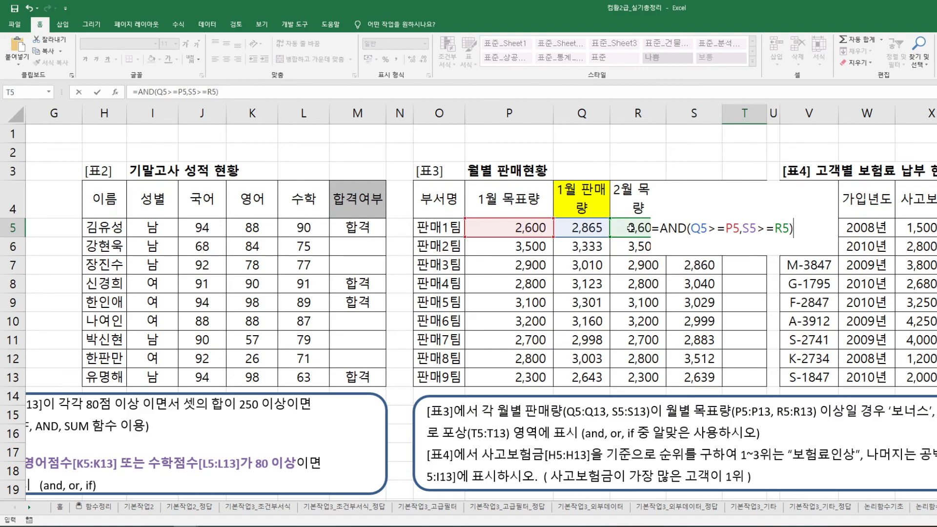
key(Return)
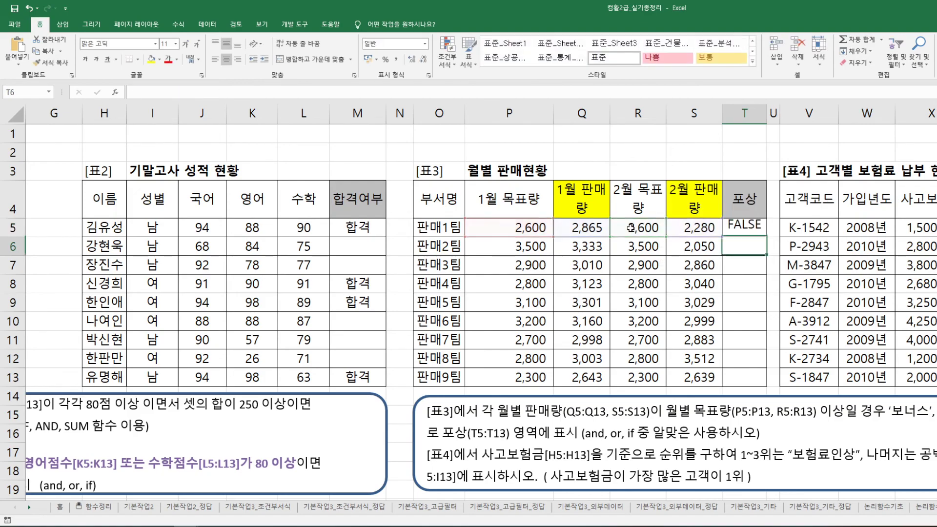
click(755, 229)
drag(762, 233, 761, 386)
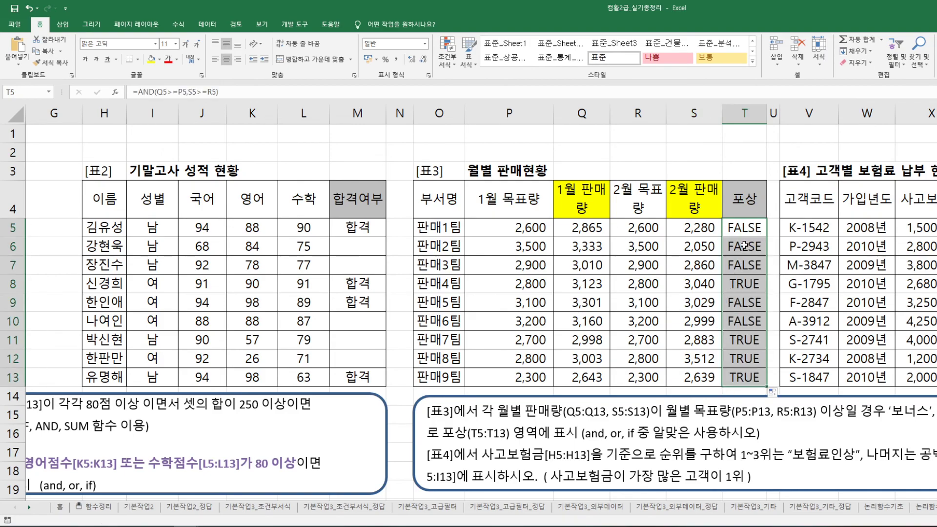
Wrap the AND expression of the 포상 formula in an IF function as its logical test, and start the true-case text
key(F2)
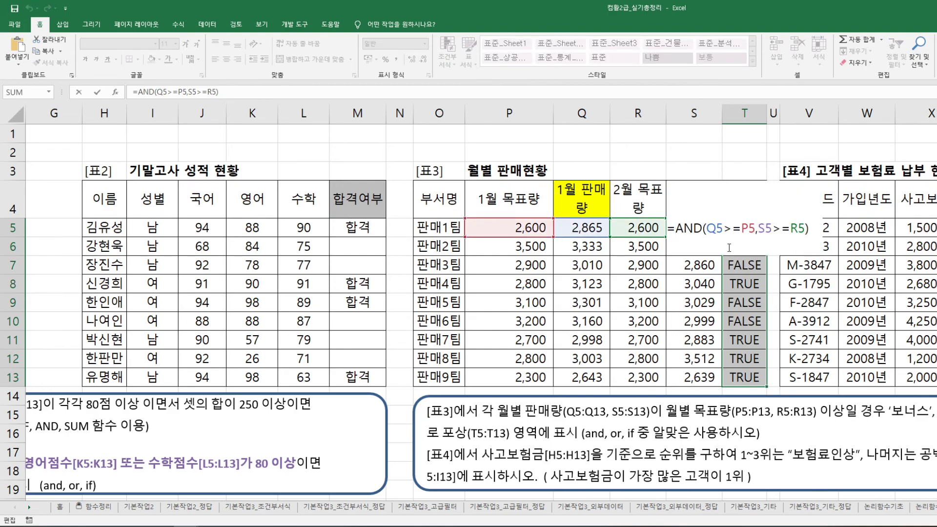
text(i)
key(Tab)
key(End)
text(,")
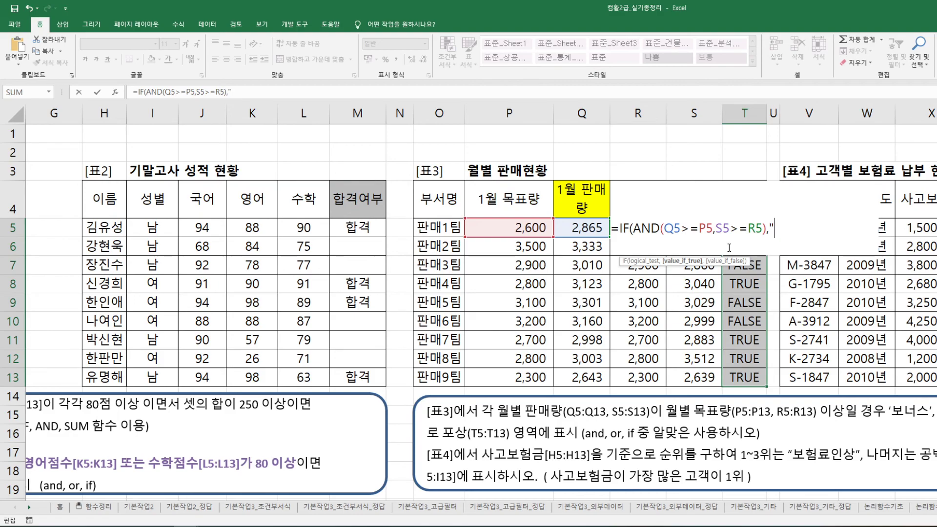
Complete the IF formula to return "보너스" when true and a blank otherwise, and fill it across T5:T13
text(보너스)
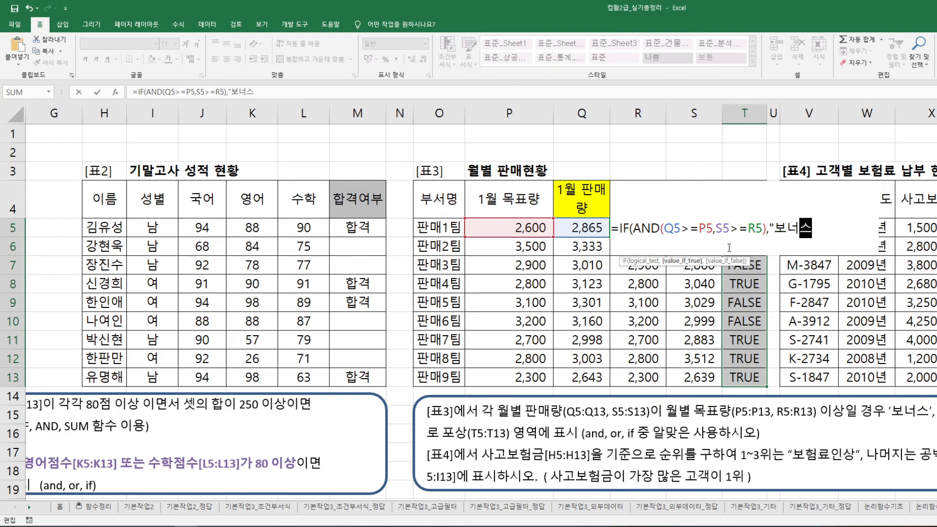
text(",)
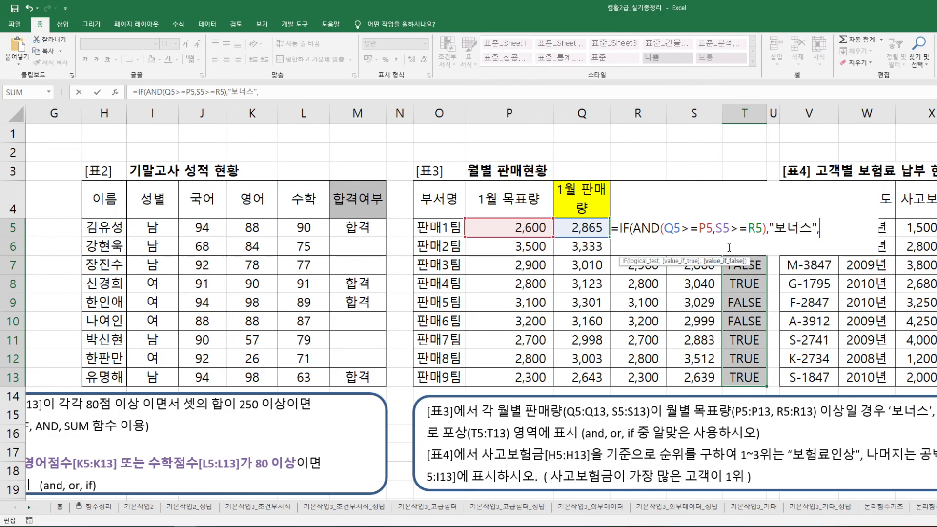
text(""))
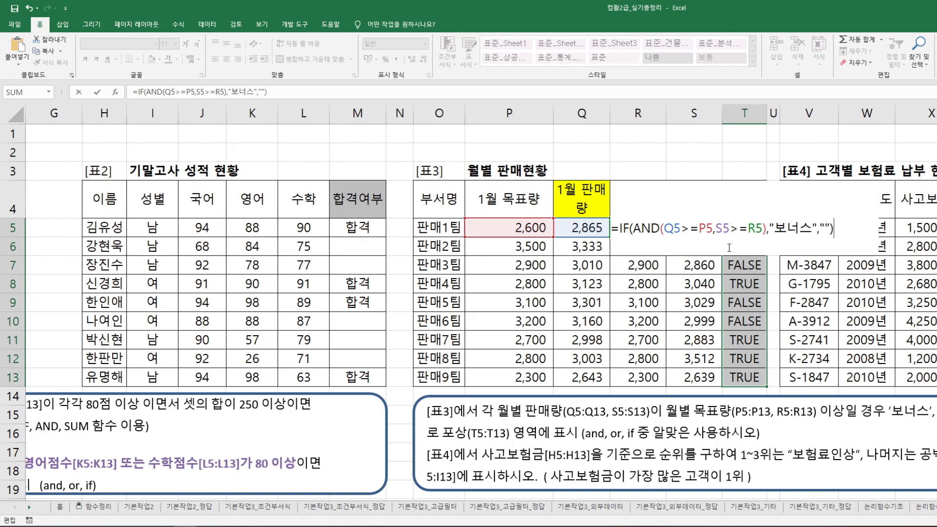
key(ctrl+Return)
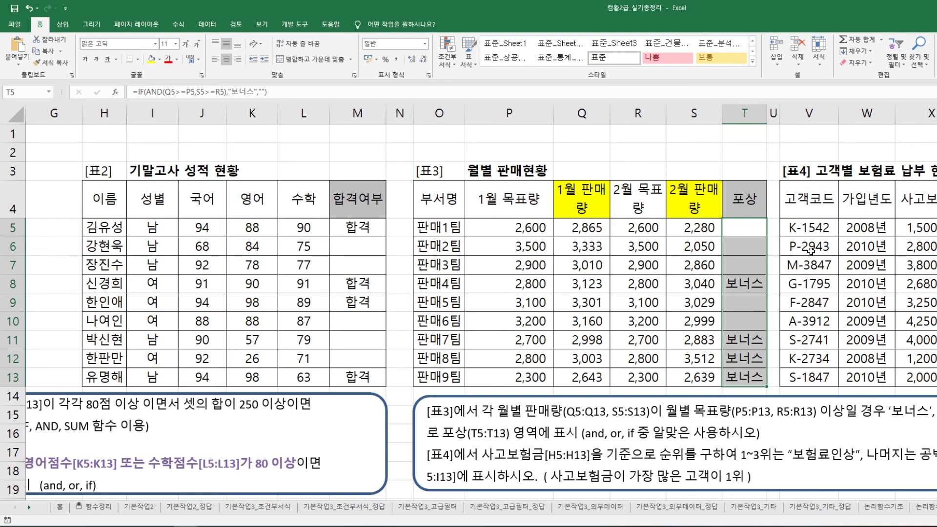
In the [표5] instructions, format "성과가 10 이상" as bold dark blue text and italicize "이면서"
scroll(759, 279, down, 5)
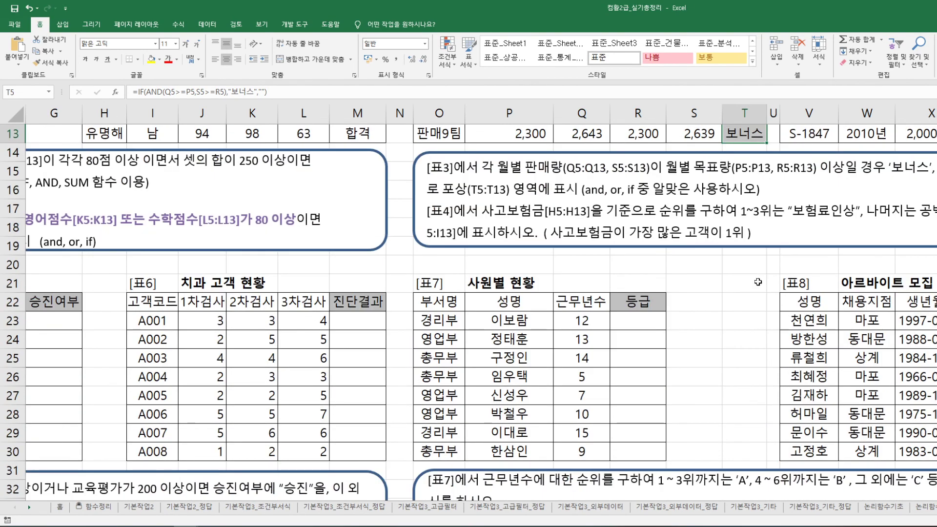
scroll(469, 303, left, 3)
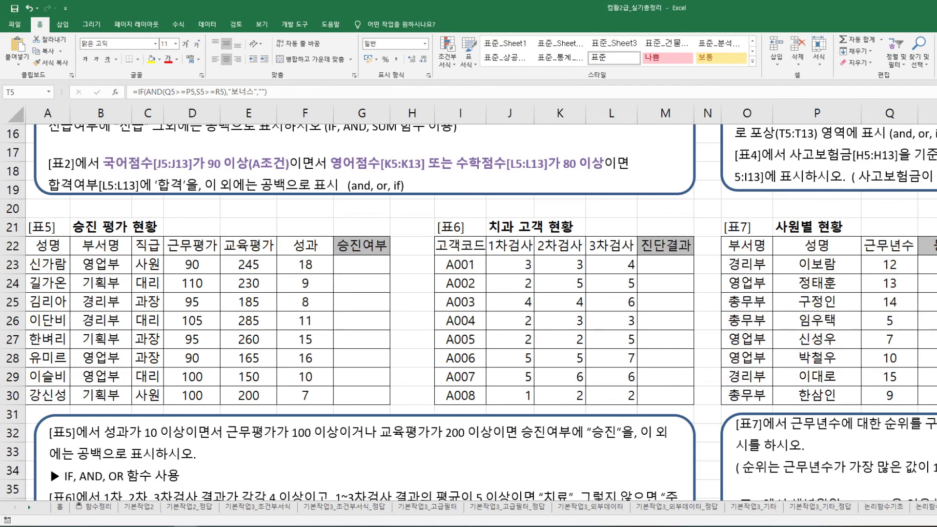
scroll(333, 303, down, 1)
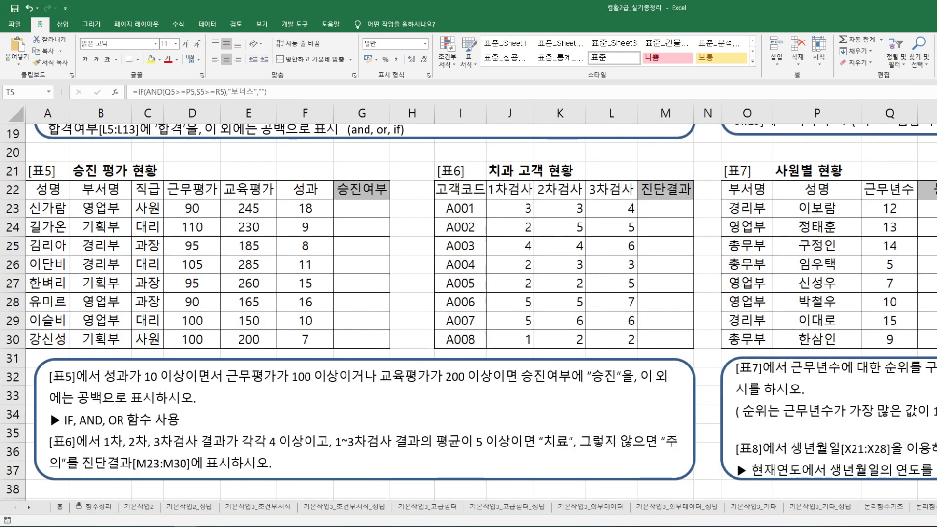
click(368, 211)
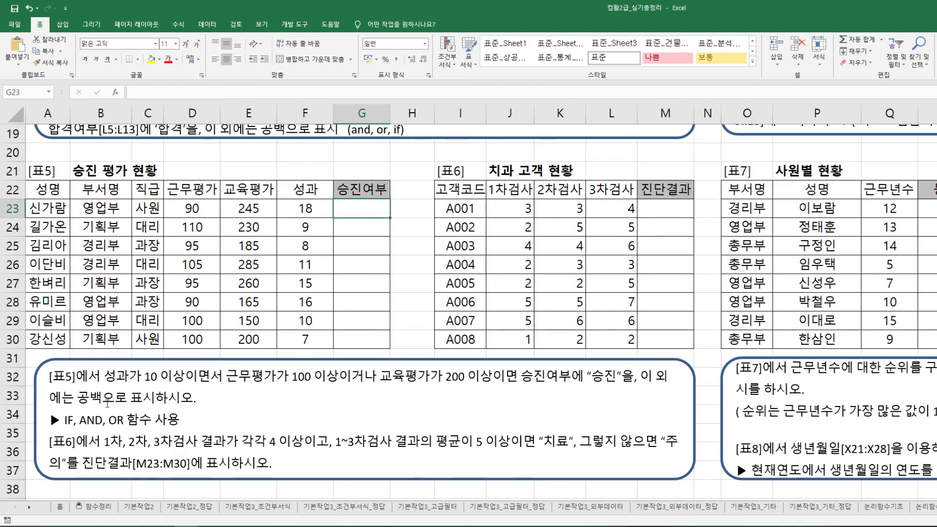
mouse_move(104, 376)
mouse_down()
mouse_move(225, 376)
mouse_move(184, 376)
mouse_up()
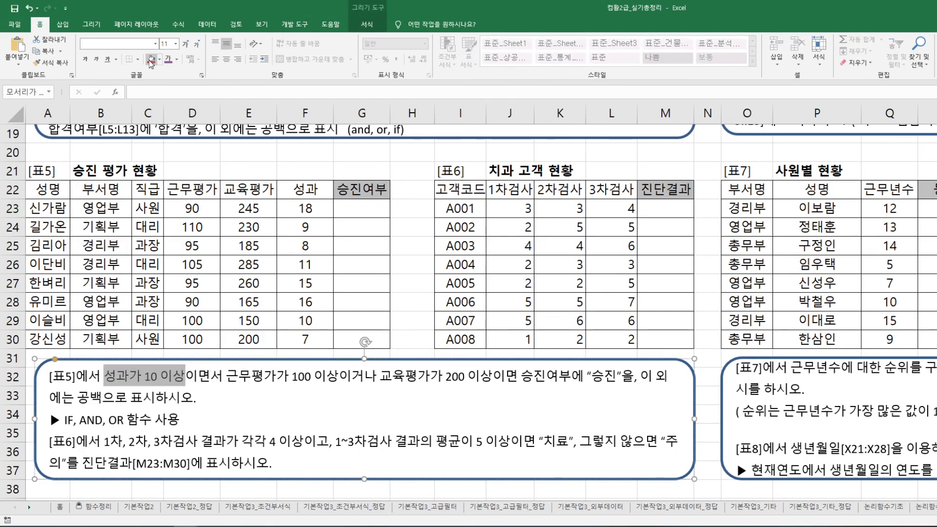
click(177, 59)
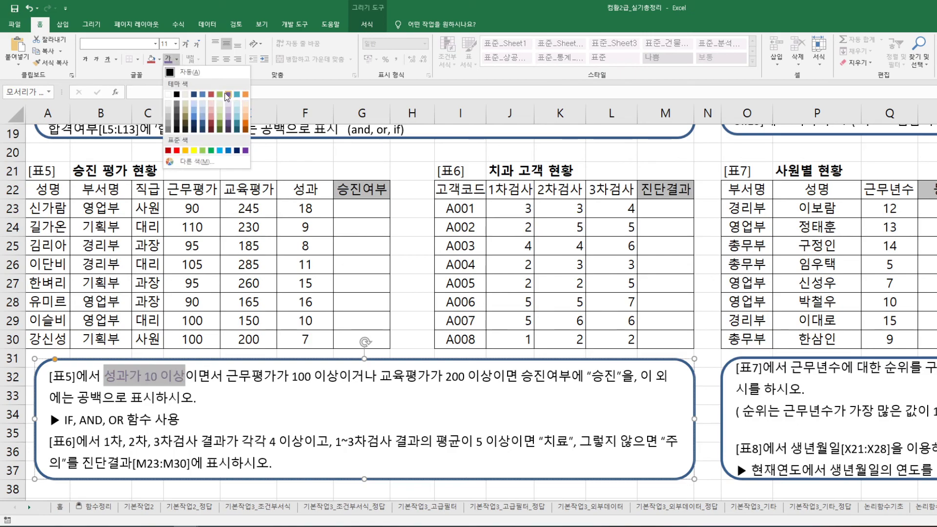
click(196, 95)
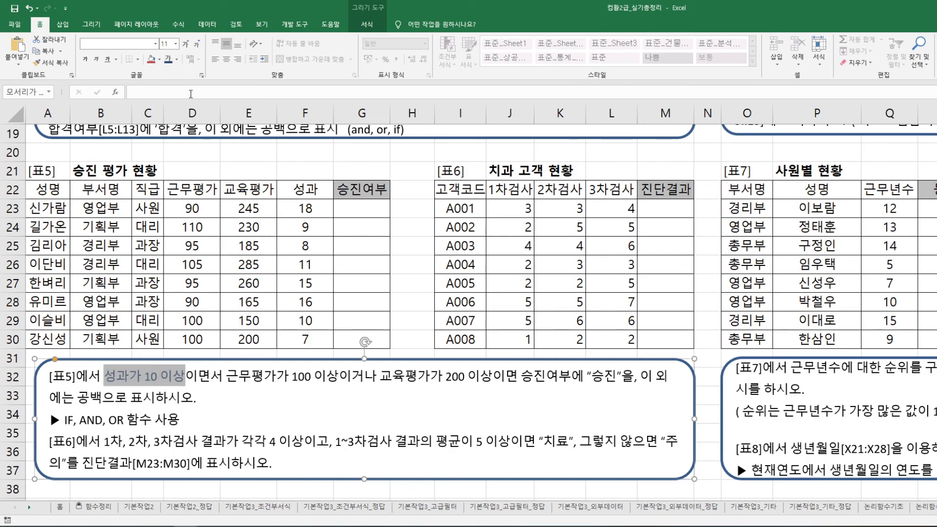
drag(217, 377, 223, 377)
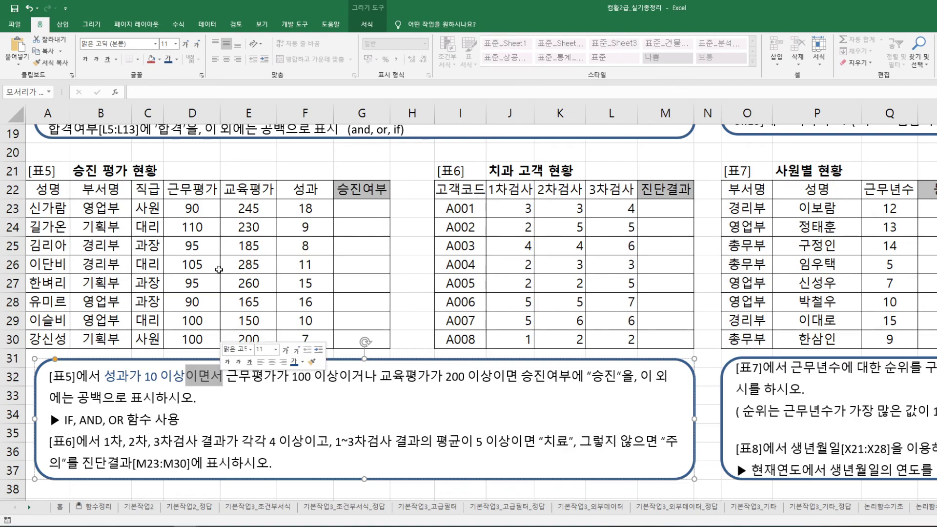
click(96, 59)
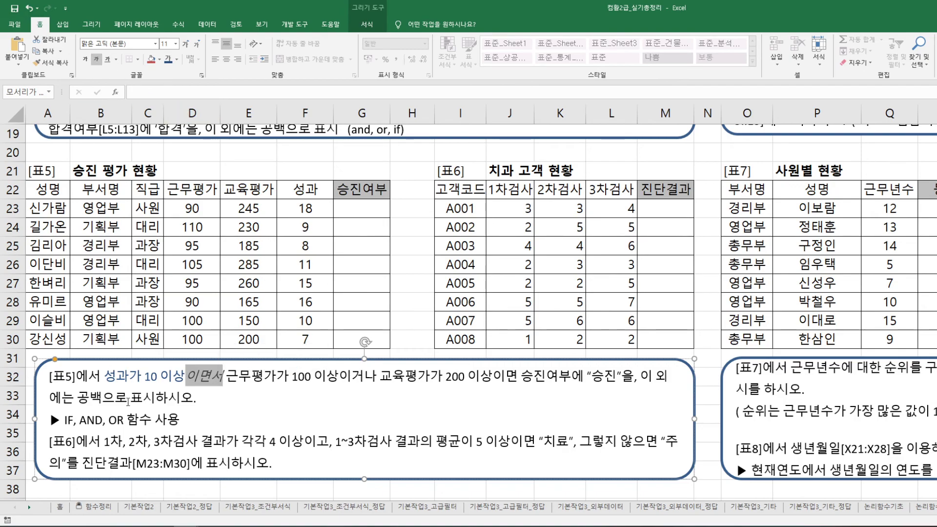
drag(107, 376, 184, 375)
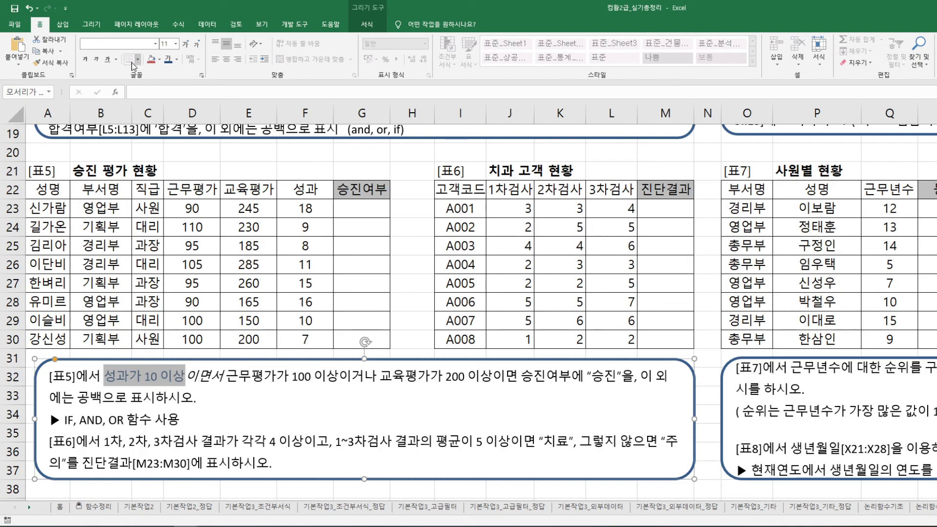
click(86, 60)
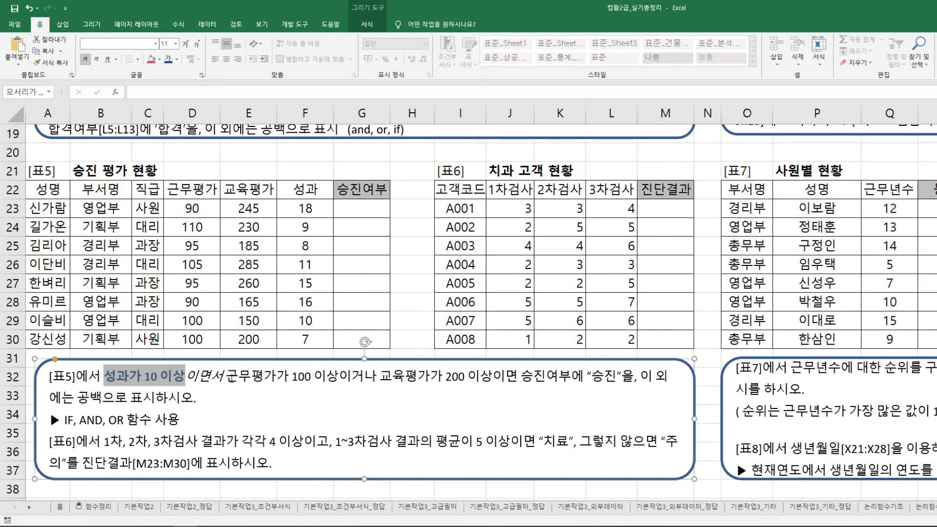
Format "근무평가가 100 이상이거나 교육평가가 200 이상" in the [표5] instructions as bold purple text
drag(232, 380, 495, 380)
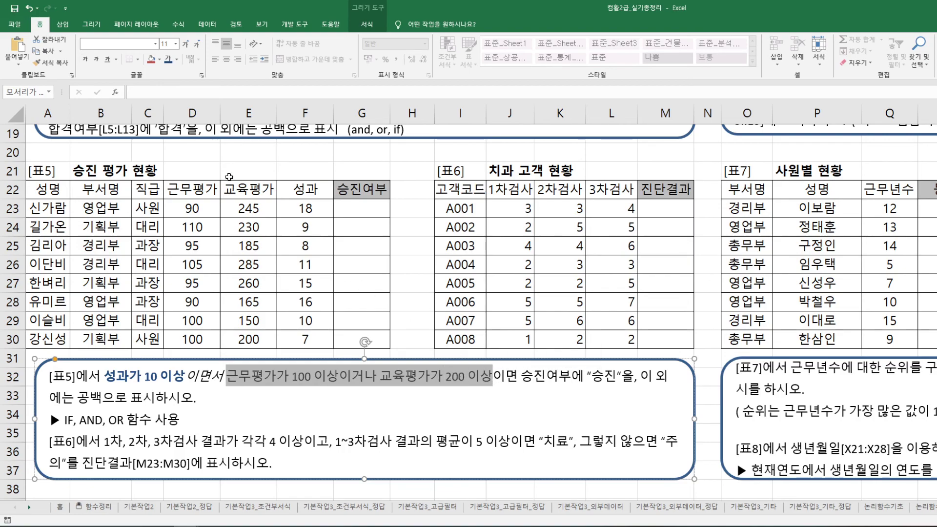
click(177, 60)
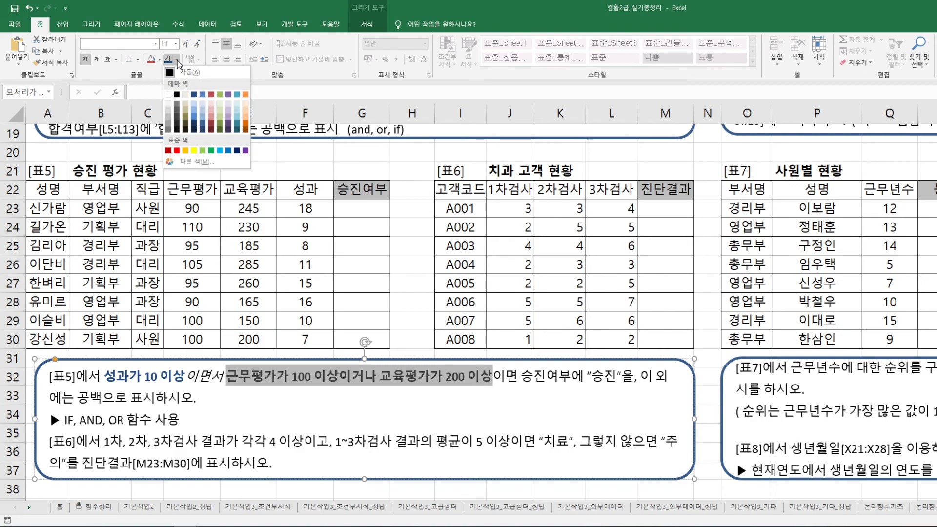
click(228, 94)
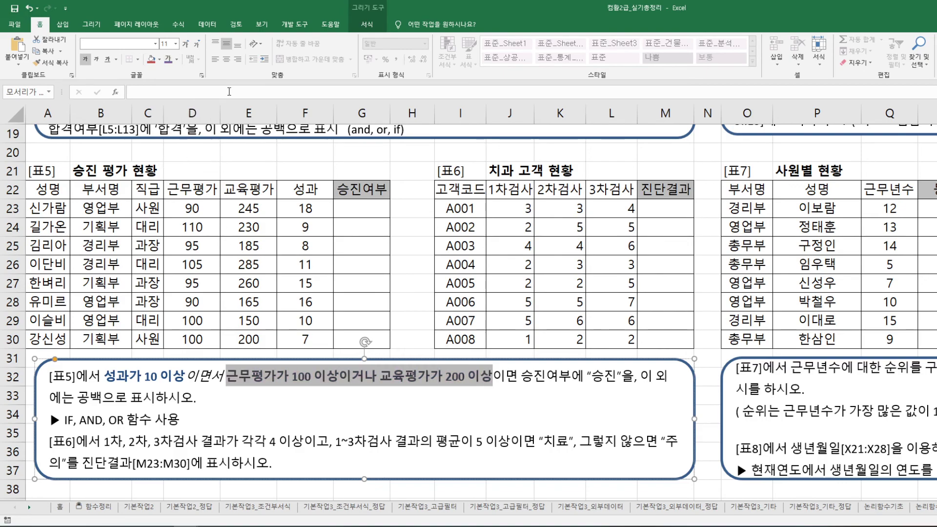
click(510, 375)
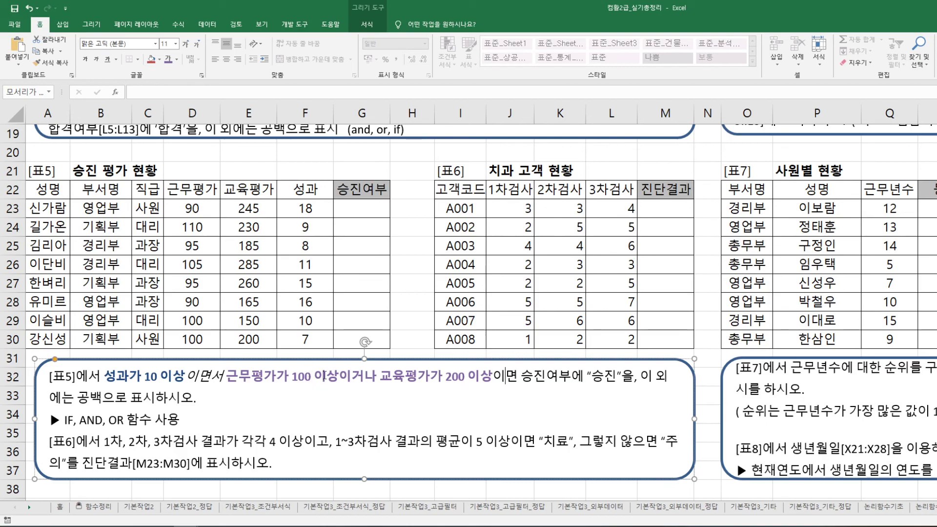
Italicize the connecting word "이거나" between the two purple conditions in the [표5] instructions
drag(341, 379, 380, 377)
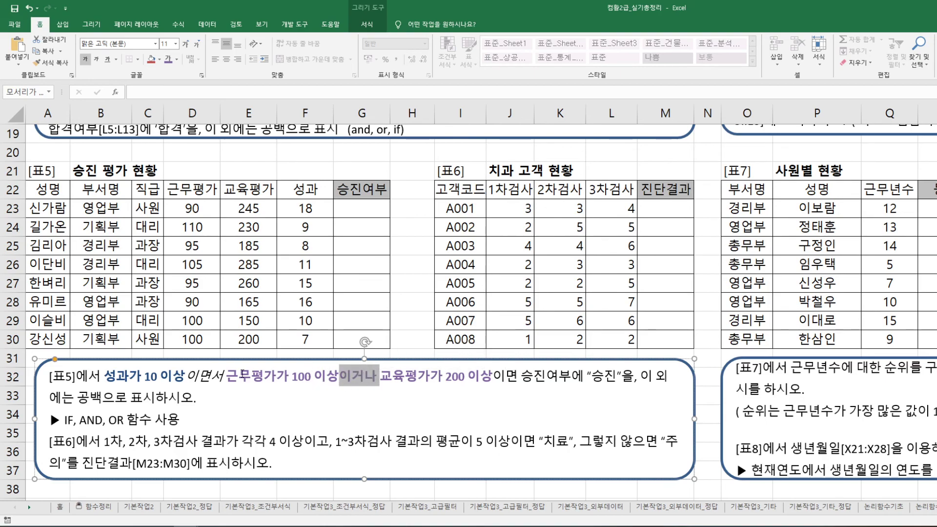
drag(233, 376, 331, 379)
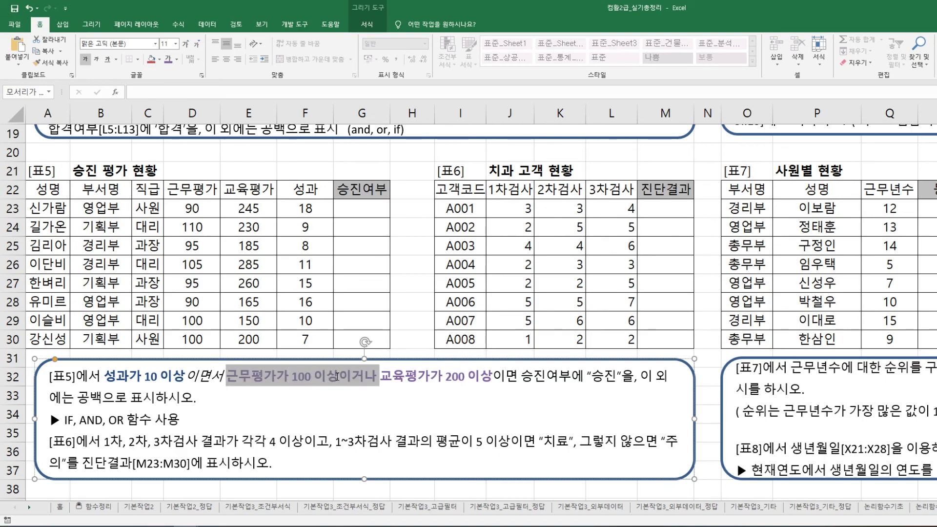
click(352, 377)
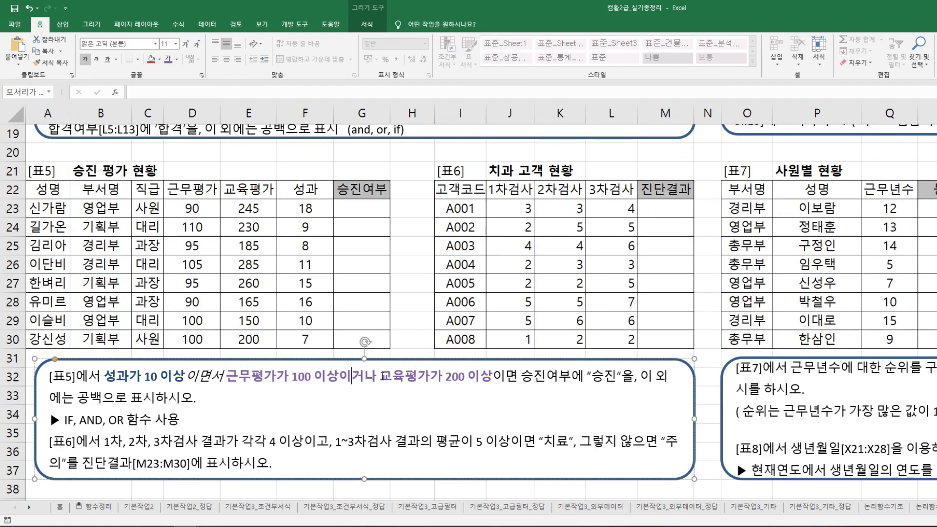
drag(380, 376, 490, 379)
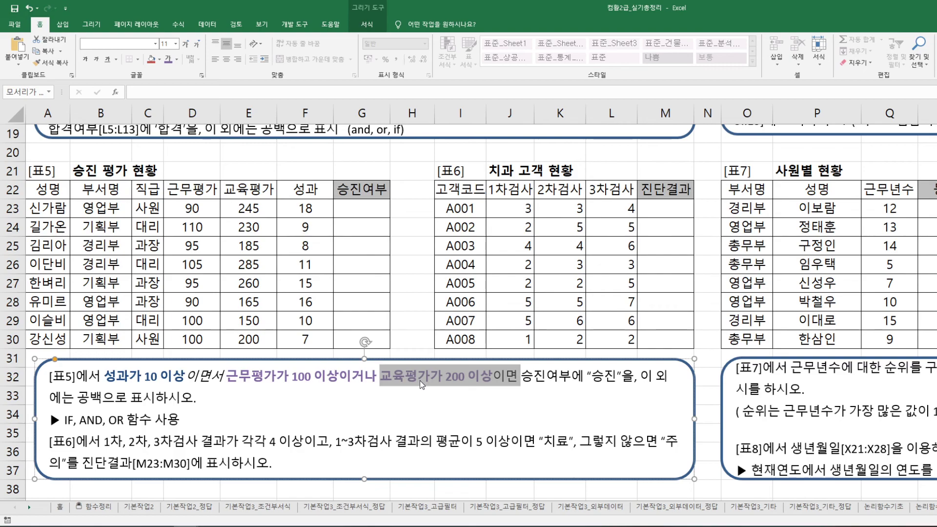
drag(340, 377, 377, 378)
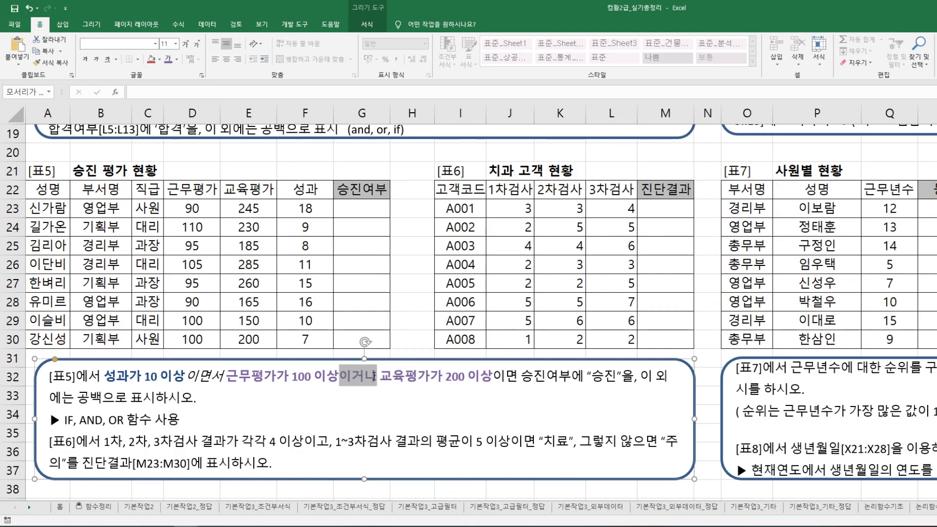
click(96, 63)
click(445, 392)
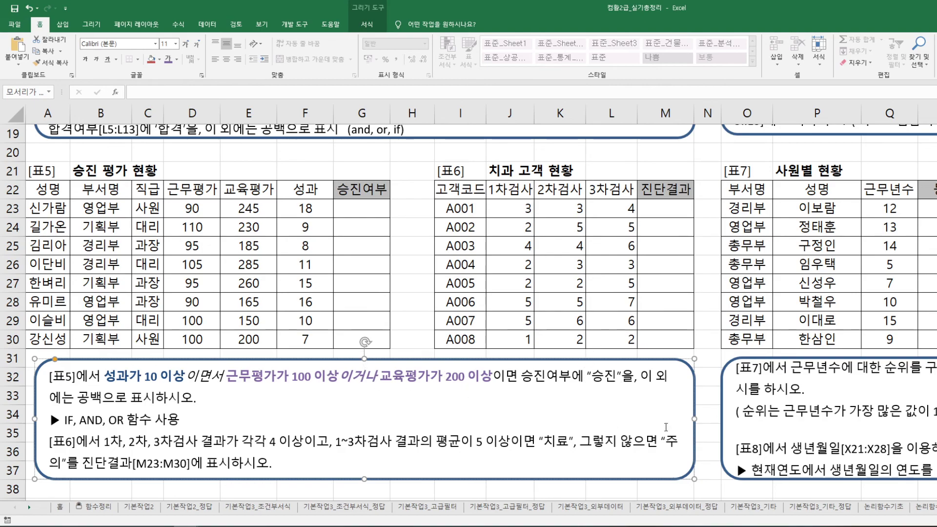
Start an AND formula in cell G23 with F23>=10 as its first condition
click(359, 212)
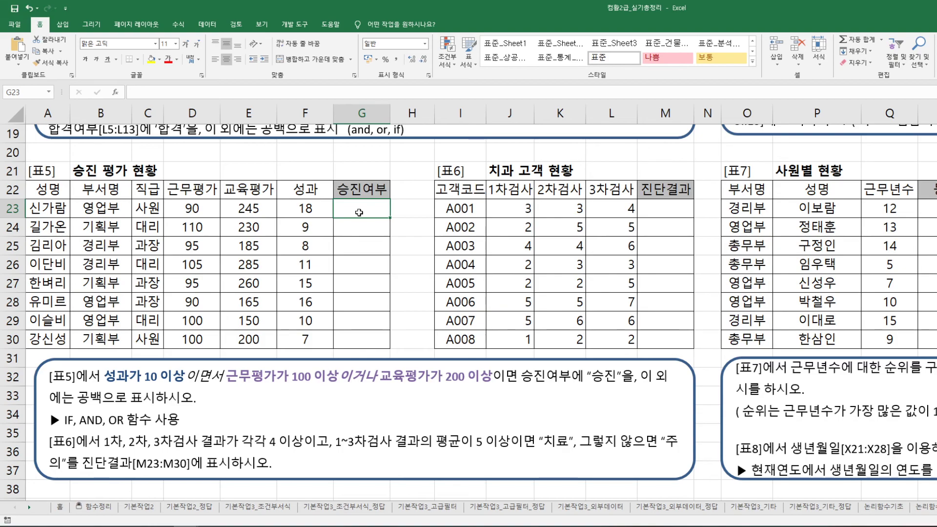
text(=and)
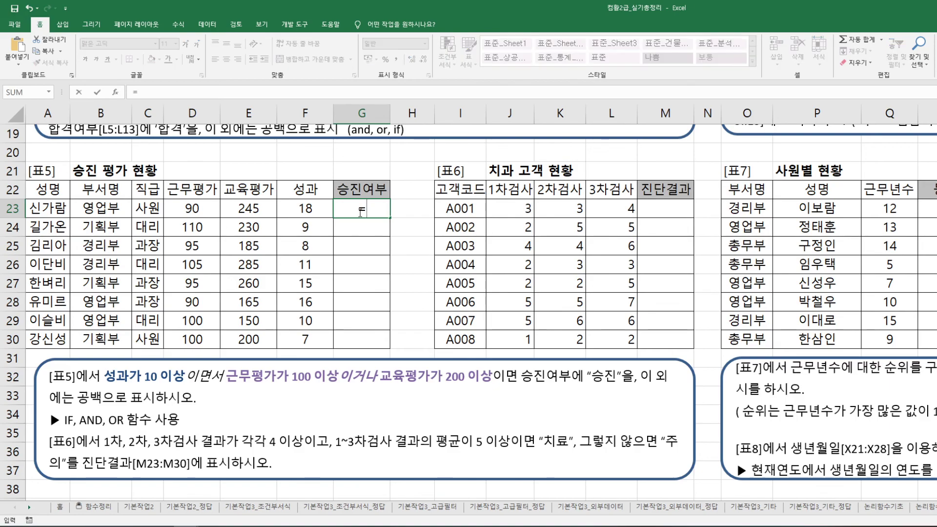
key(Tab)
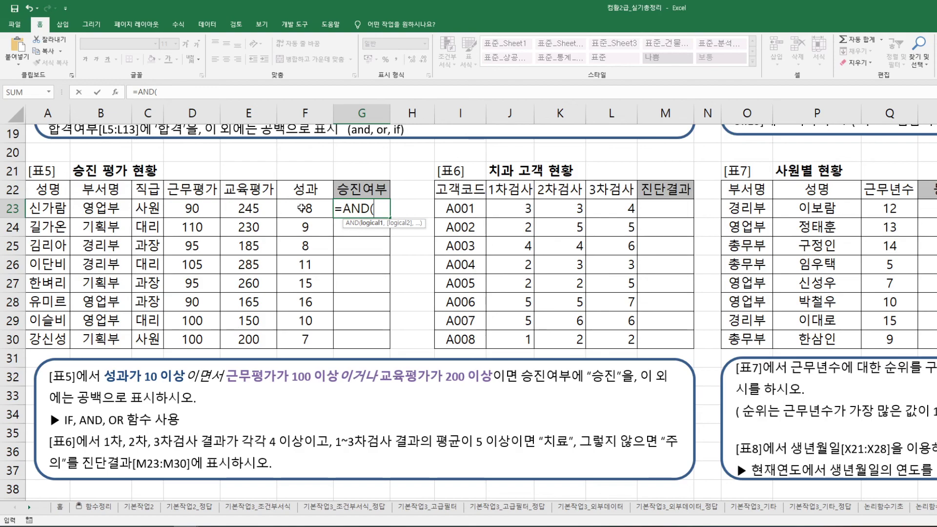
click(332, 210)
text(>=)
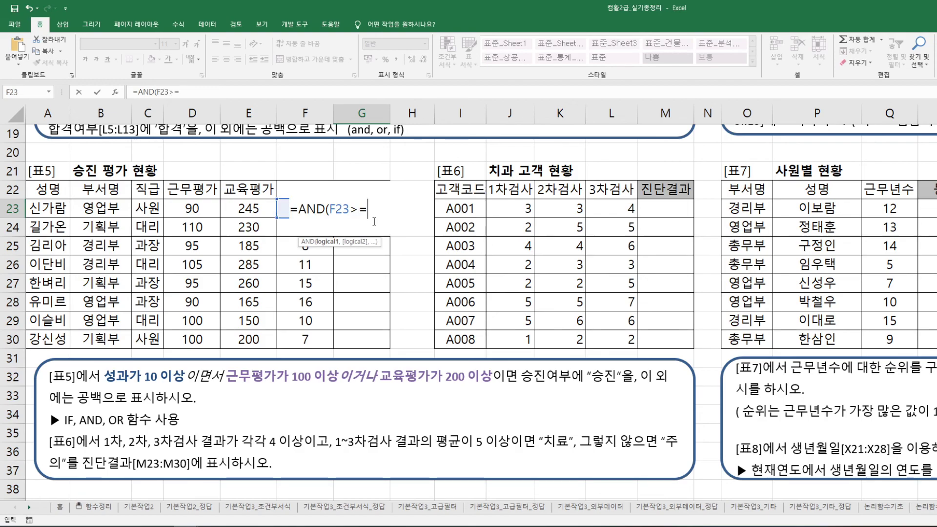
text(10,)
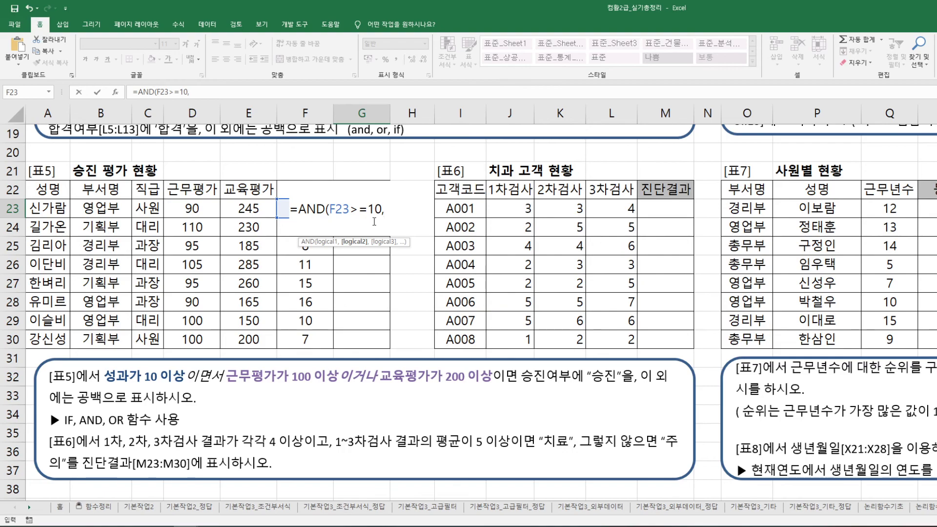
Nest an OR function as the second condition of the AND formula in G23, testing D23>=100 and E23>=200
text(or)
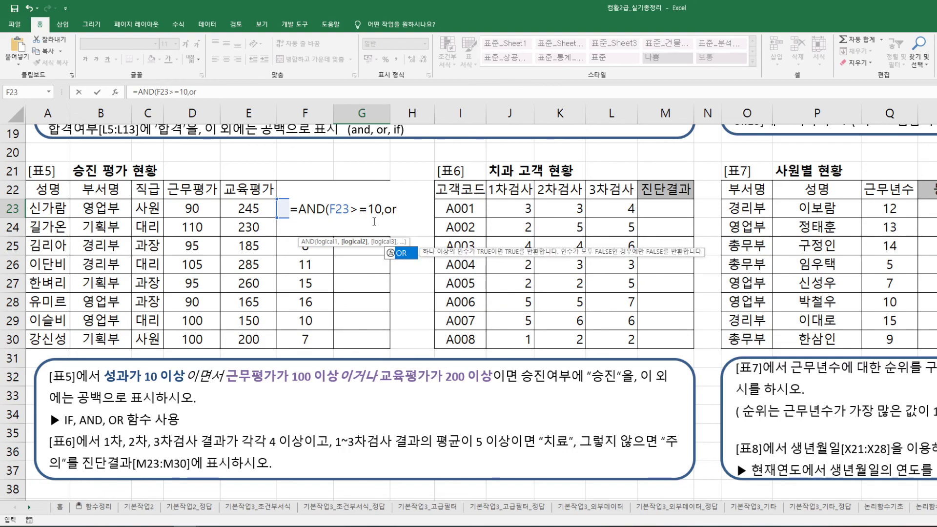
key(Tab)
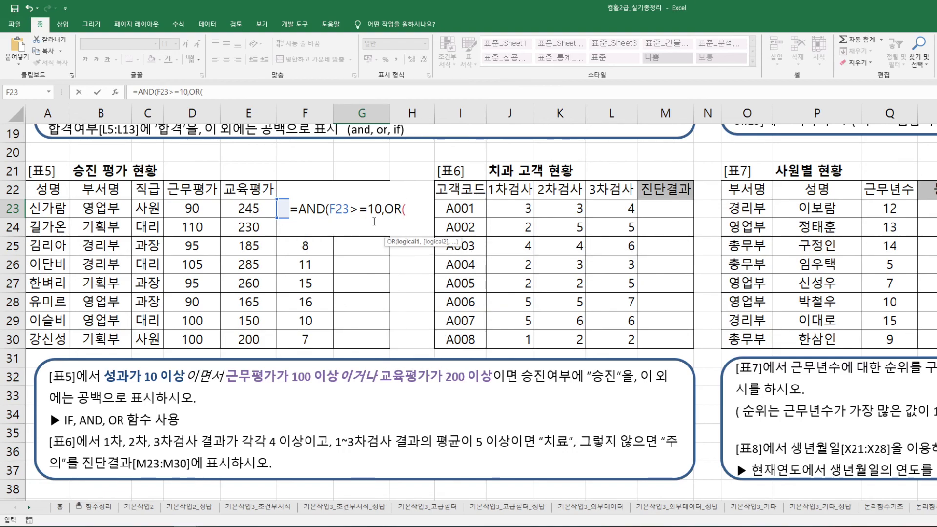
click(187, 207)
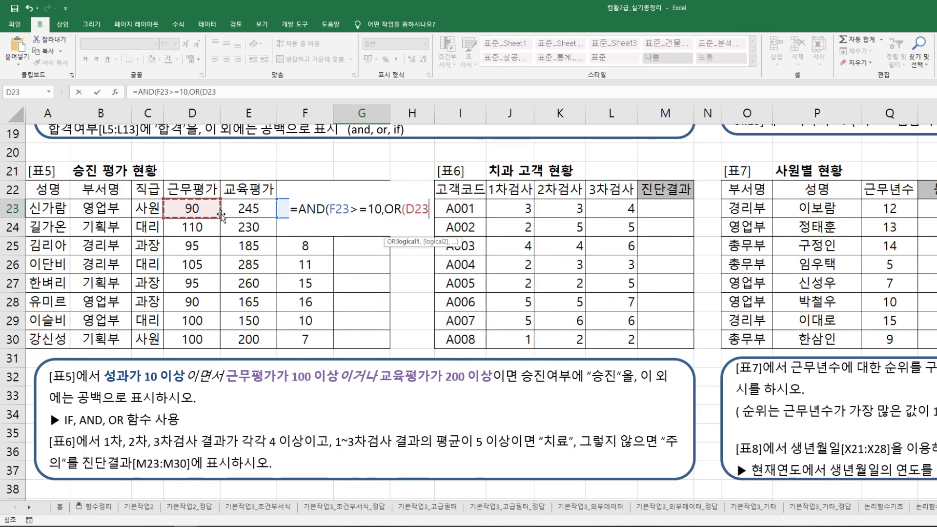
text(>=100)
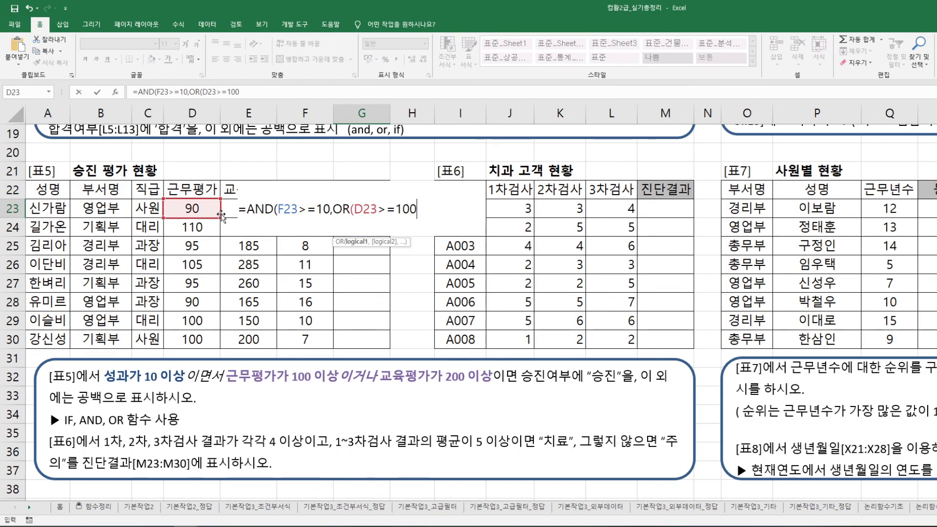
text(,)
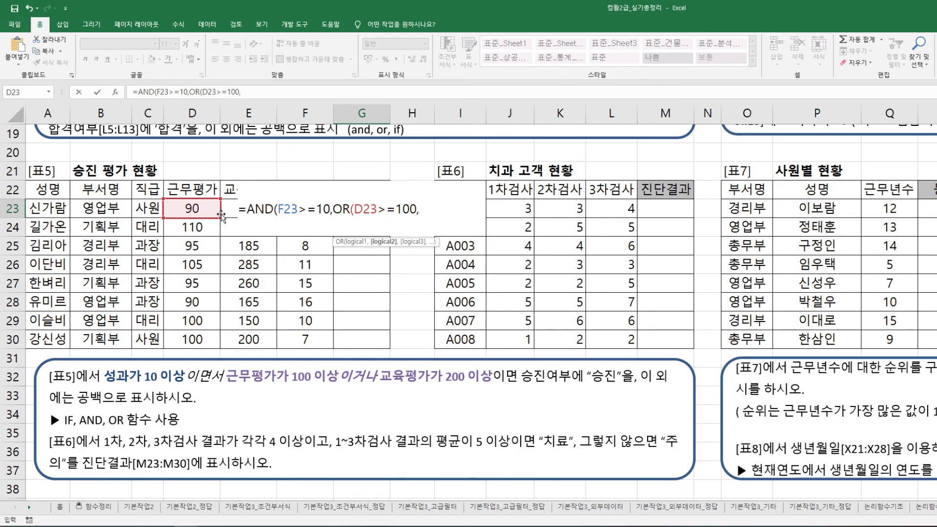
click(237, 248)
key(Up)
key(Up)
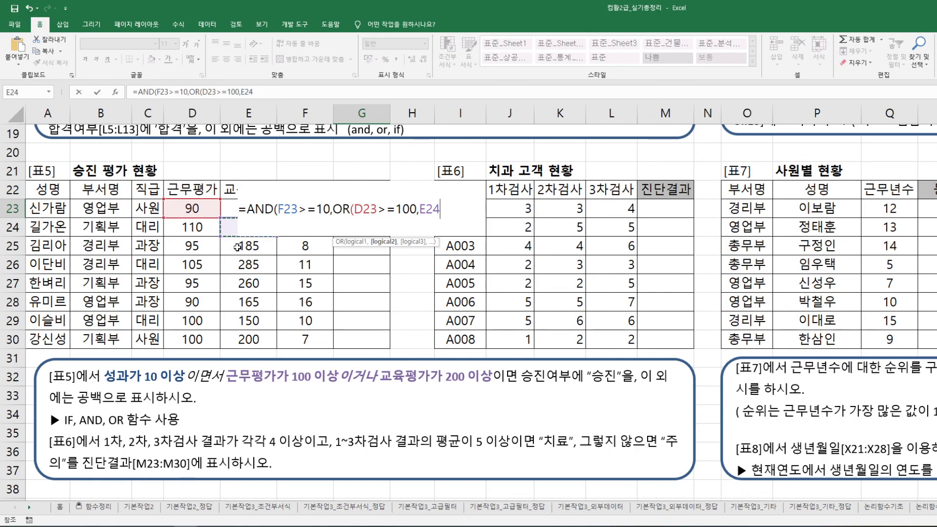
text(>=200)
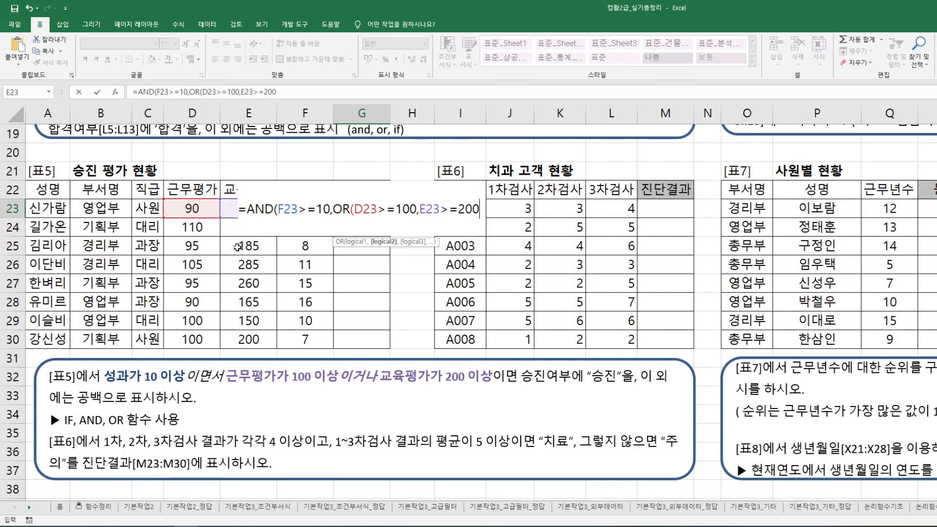
Complete the nested AND/OR formula in G23 and copy it down through G30
text())
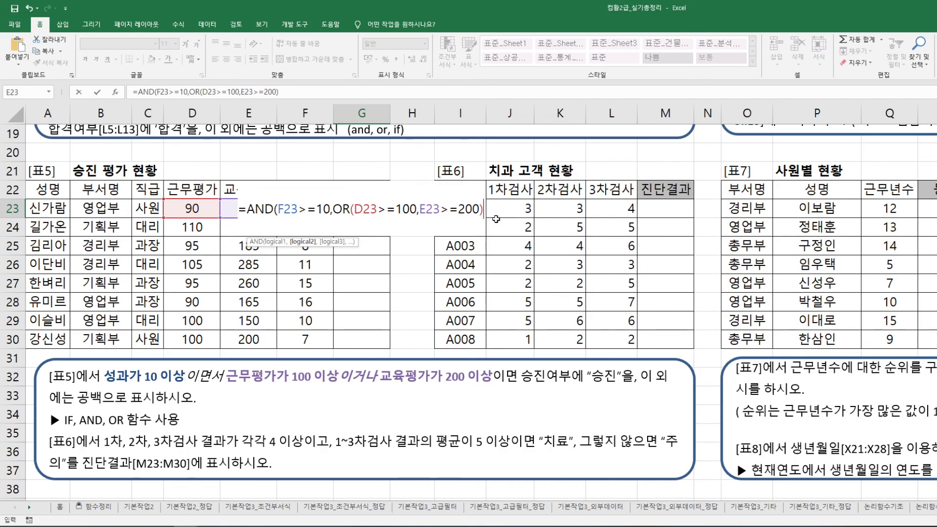
text())
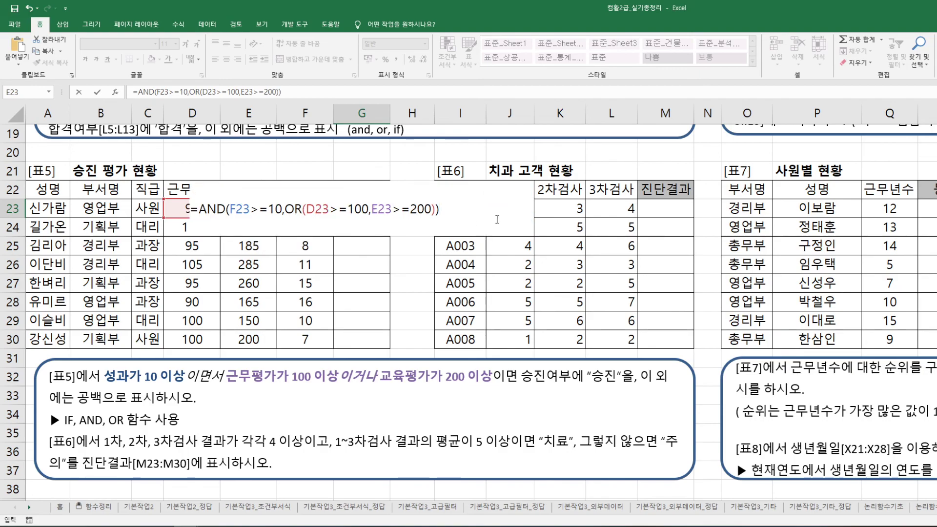
key(Return)
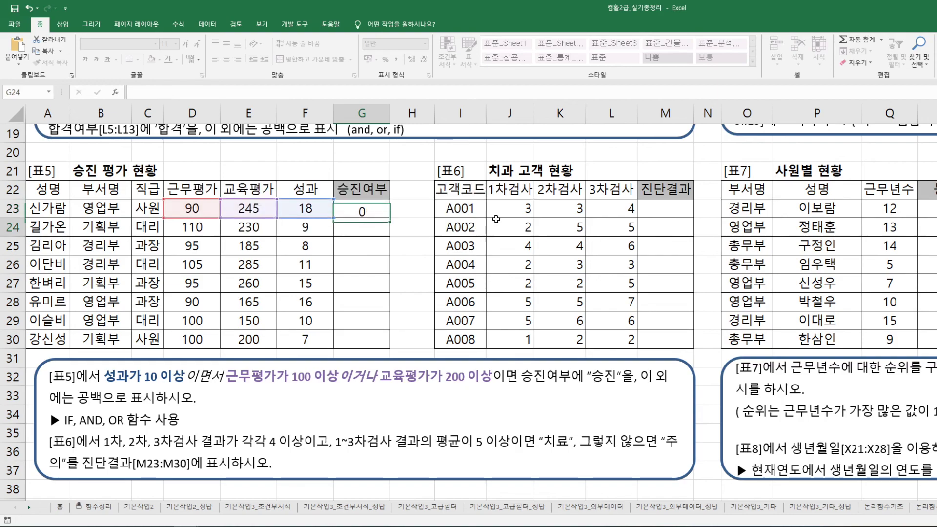
click(381, 211)
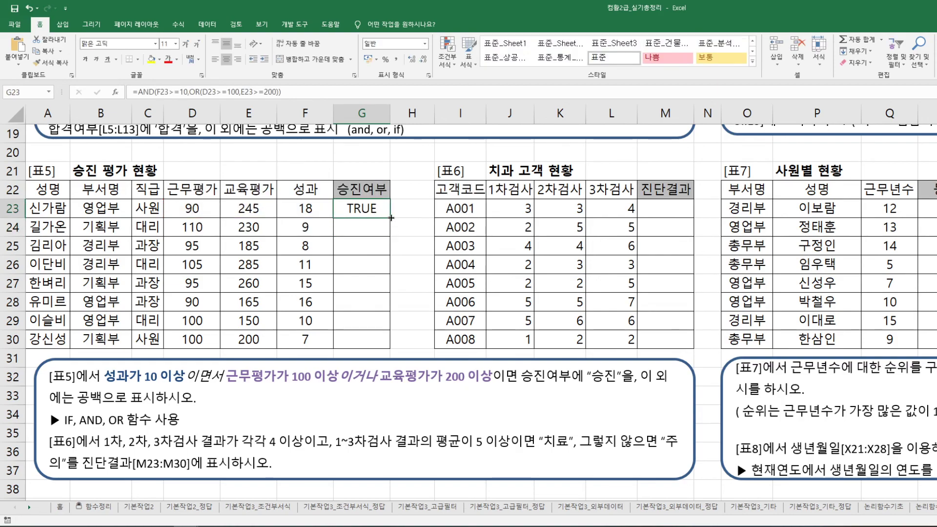
drag(389, 217, 384, 352)
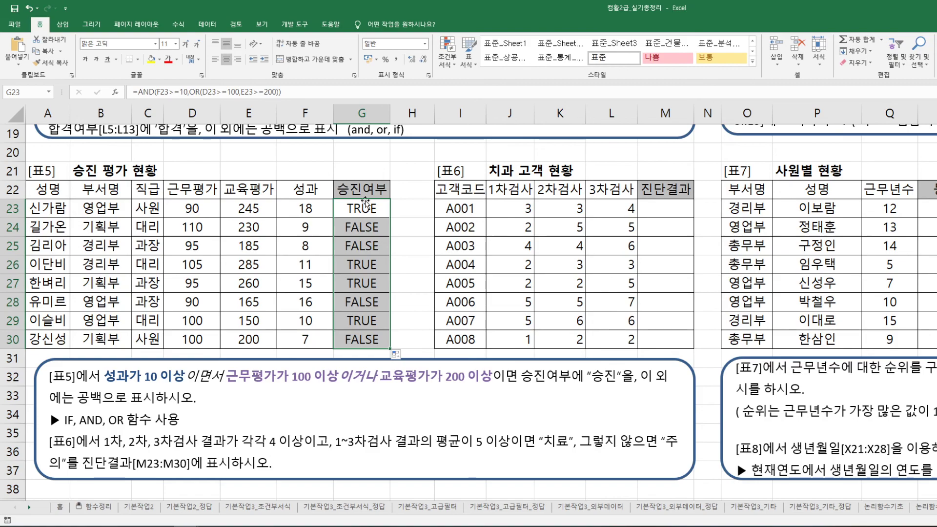
Wrap the AND/OR test in an IF that returns "승진" or an empty text, and apply it to G23:G30
key(F2)
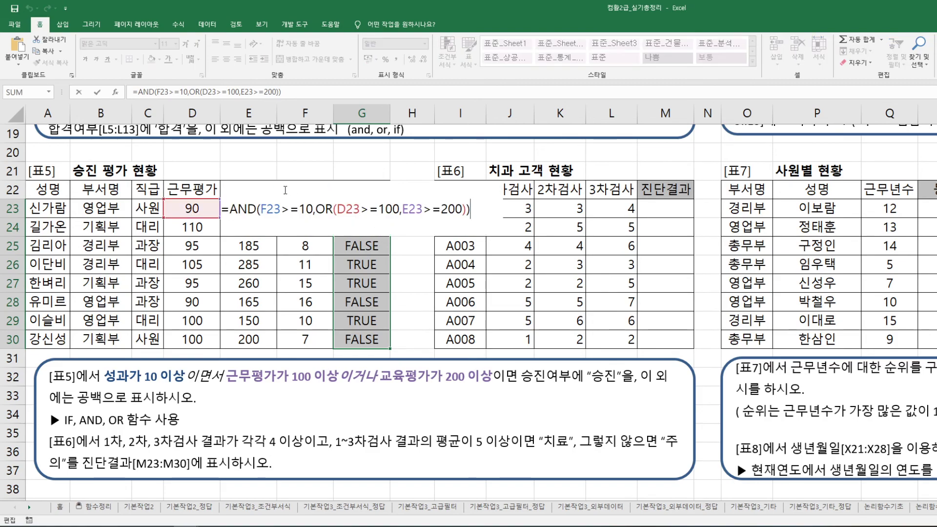
click(234, 214)
text(IF()
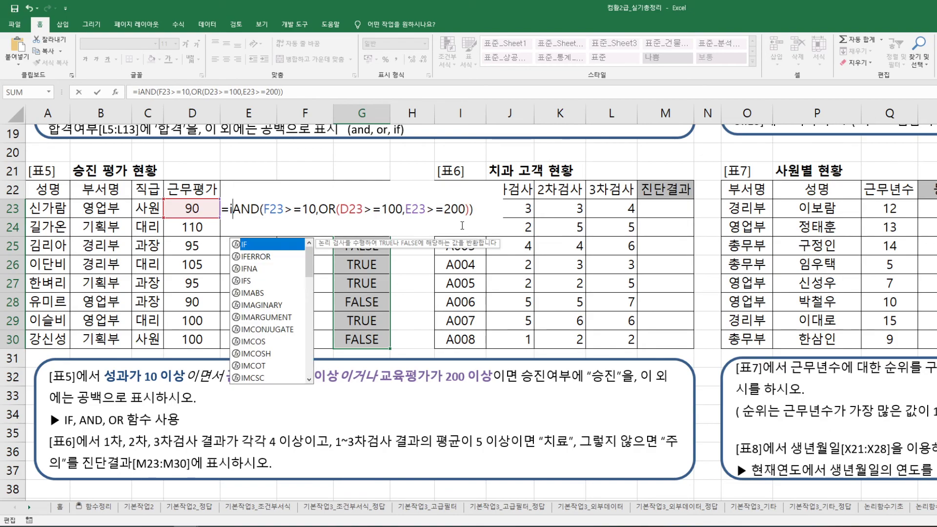
key(End)
text(,"승진","")
key(ctrl+Return)
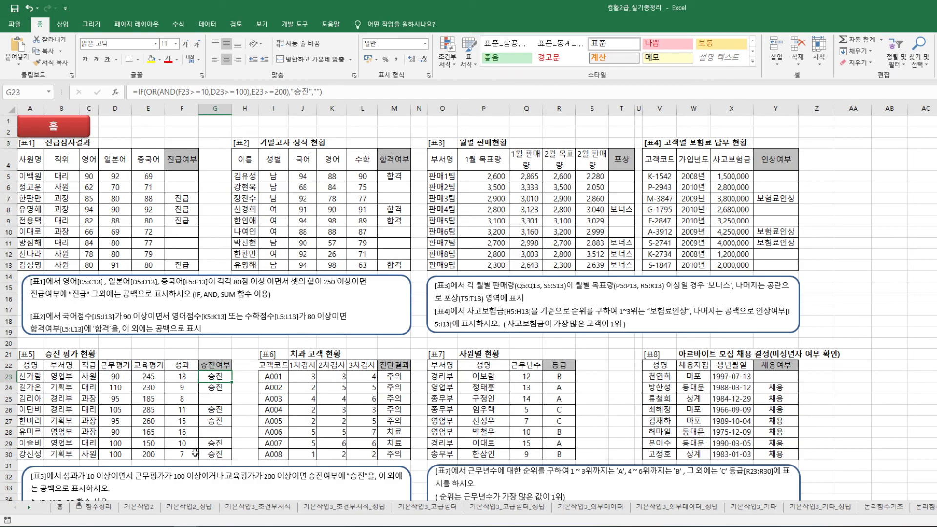
scroll(605, 430, down, 3)
scroll(605, 430, up, 3)
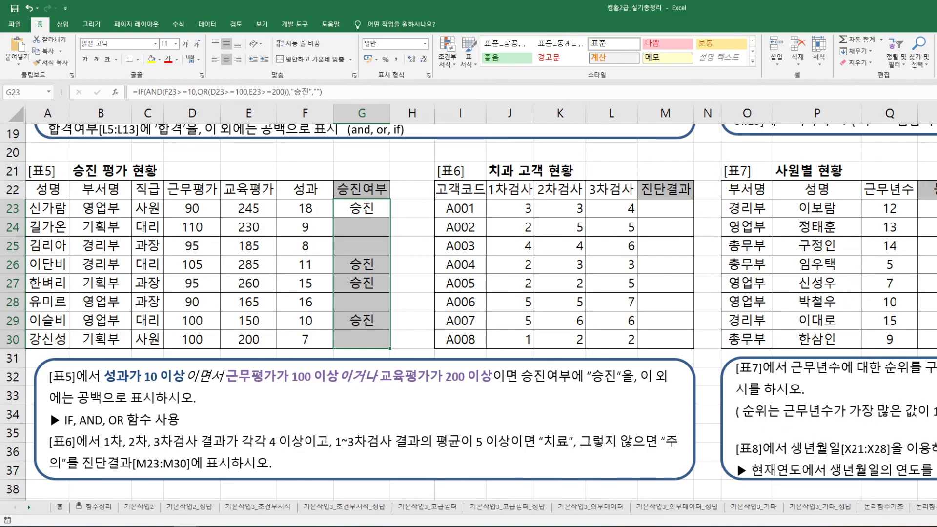
scroll(468, 264, right, 3)
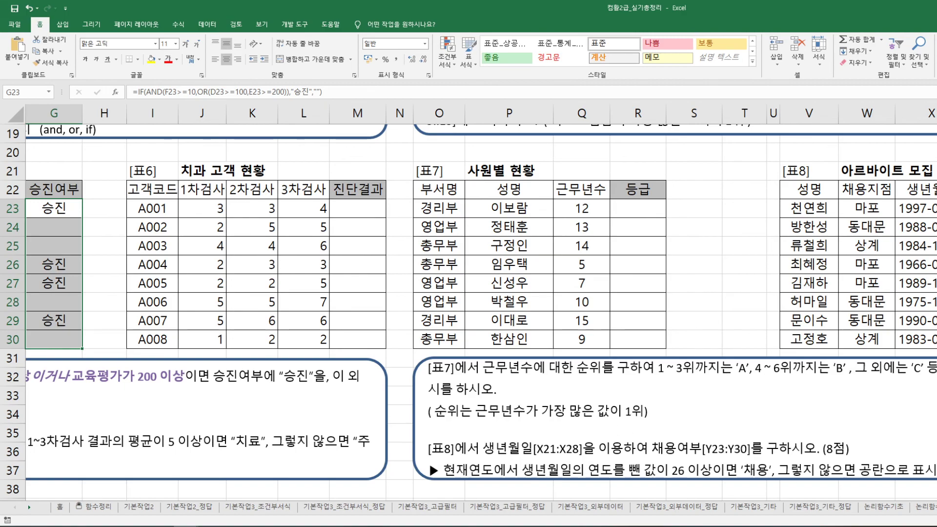
click(936, 209)
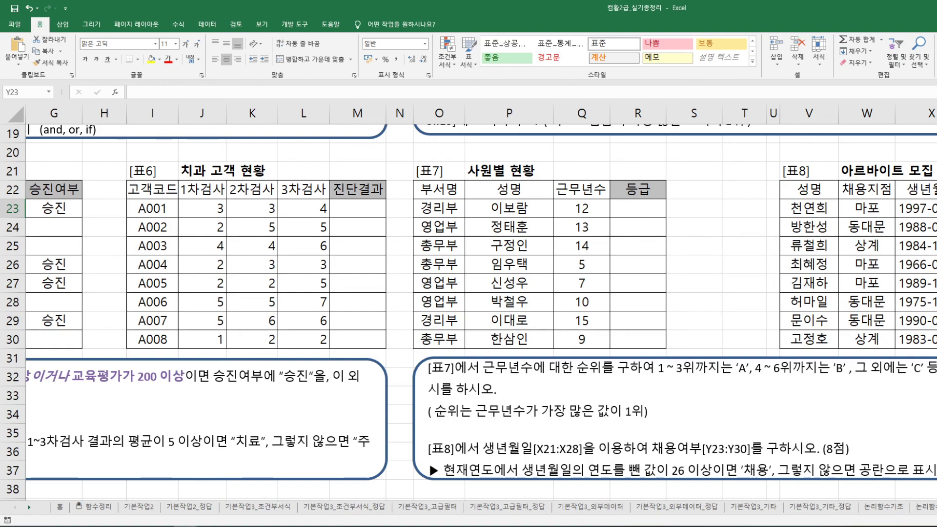
click(693, 449)
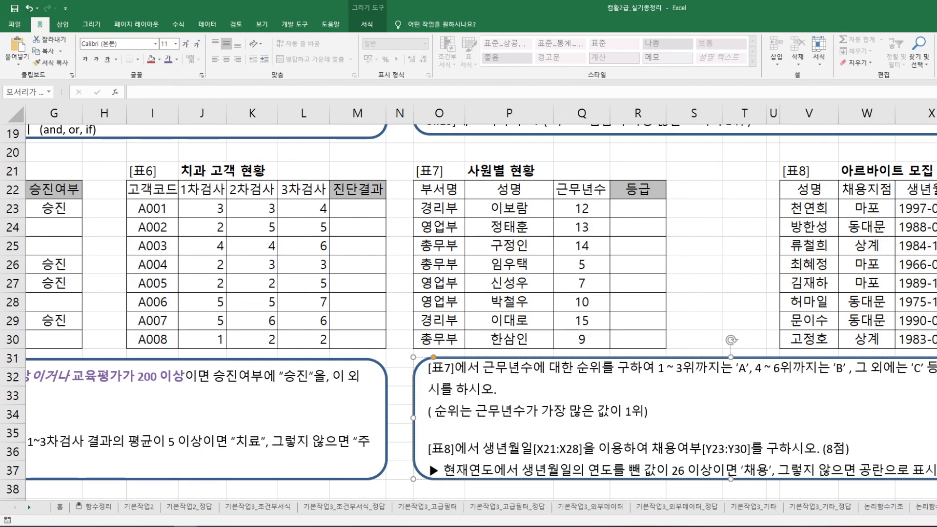
key(Escape)
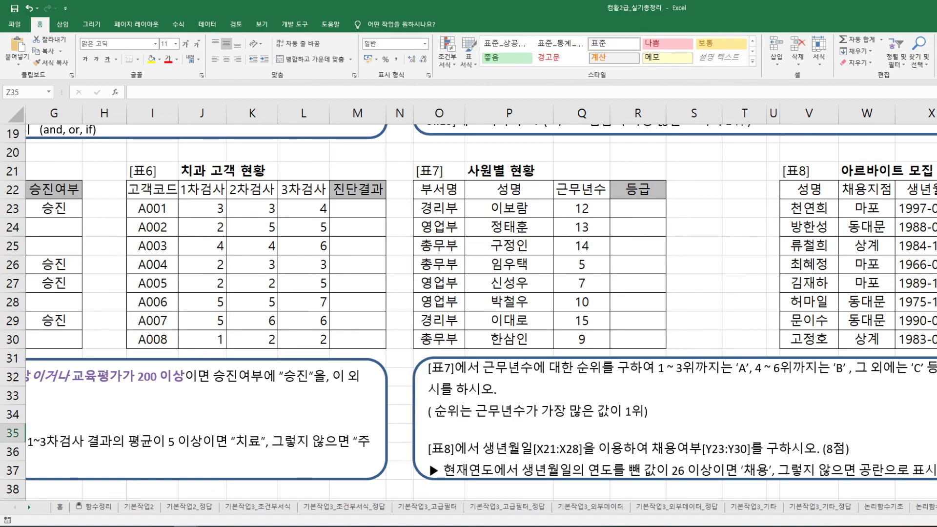
click(936, 208)
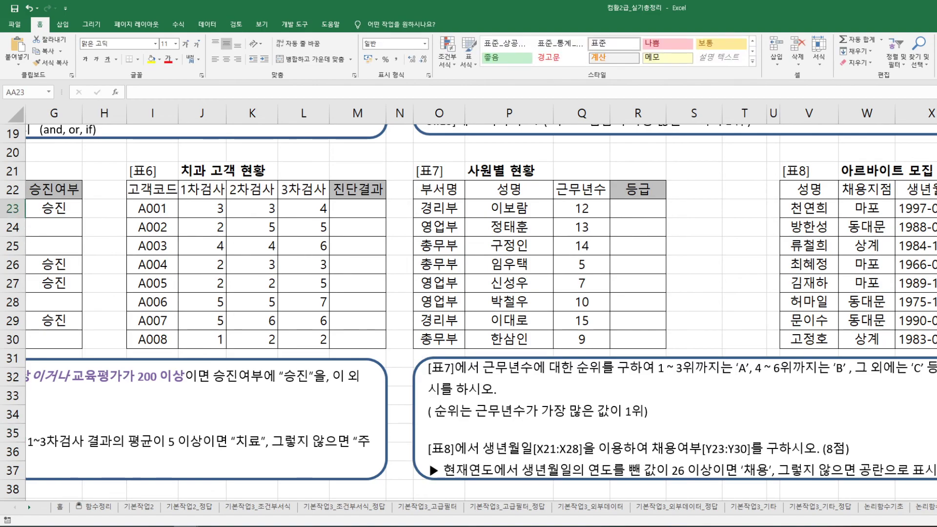
text(=)
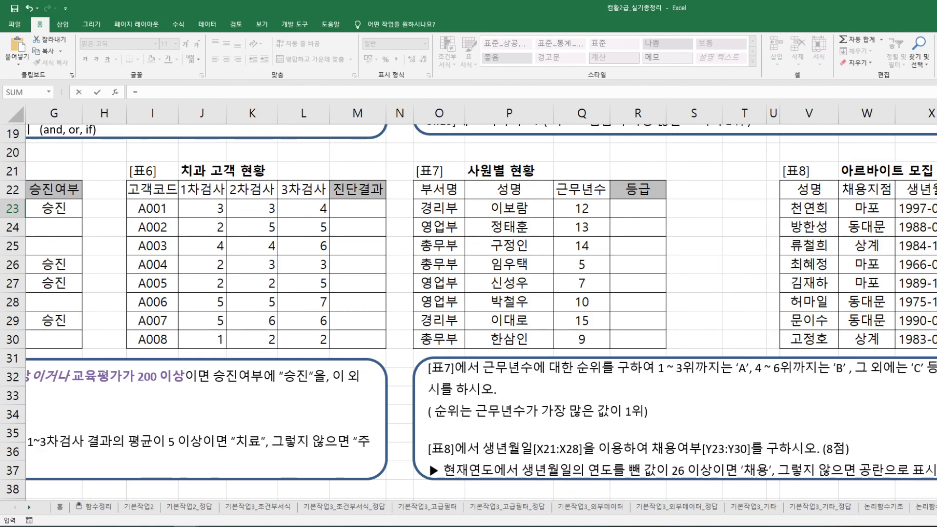
scroll(255, 372, left, 3)
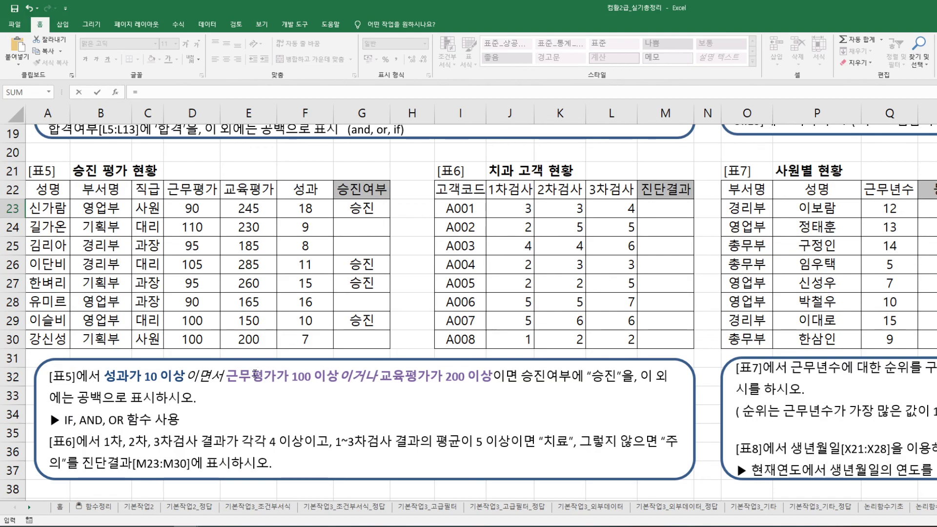
Add the pattern note =and(or(b-1,b-2),A) at the end of the [표5] instruction text, after "표시하시오."
drag(227, 376, 492, 377)
drag(317, 380, 297, 380)
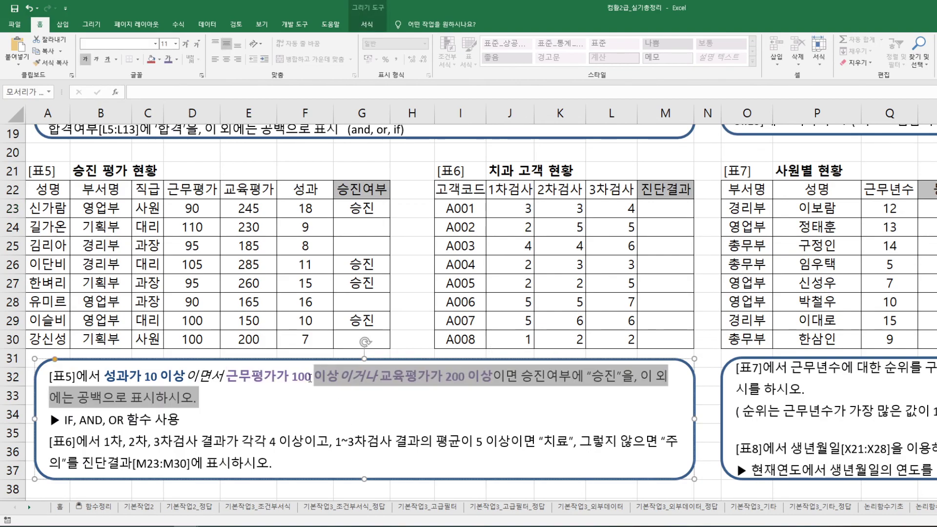
click(325, 379)
drag(225, 377, 492, 379)
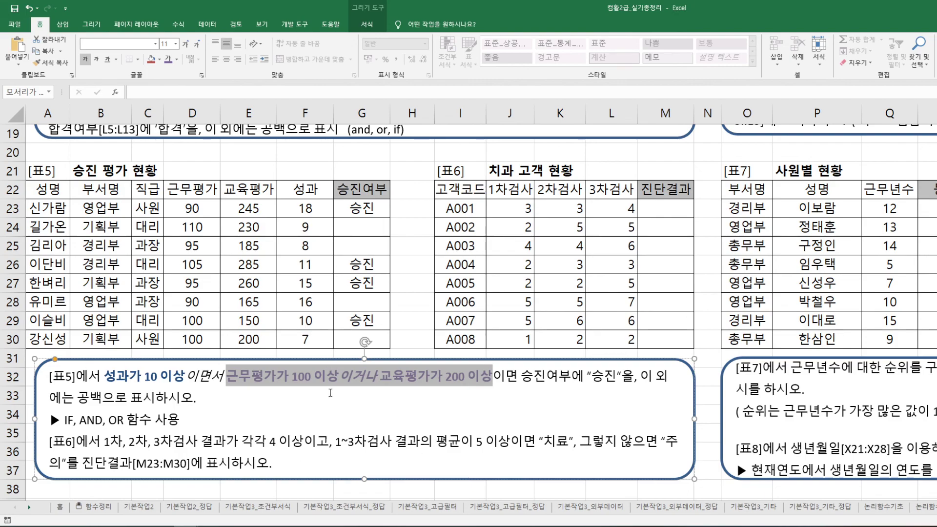
click(239, 404)
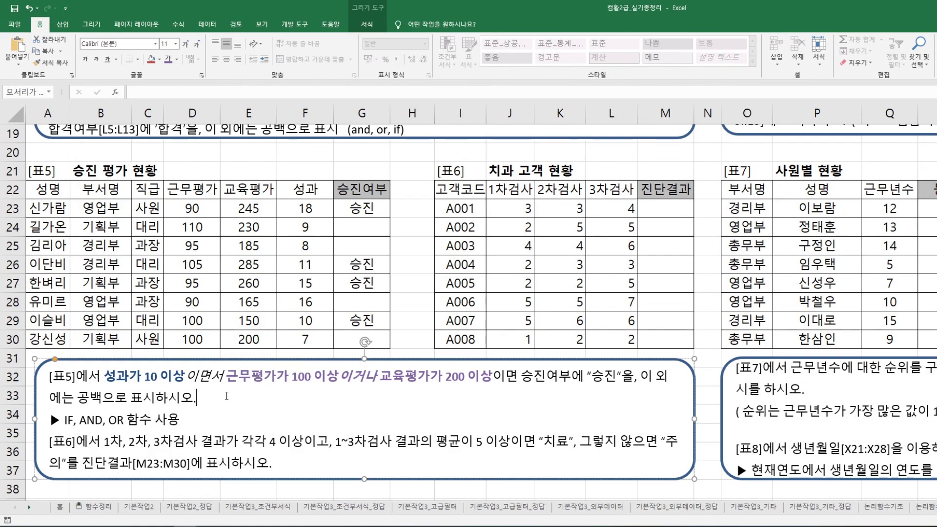
text(=and(or(b-1,b-2),A))
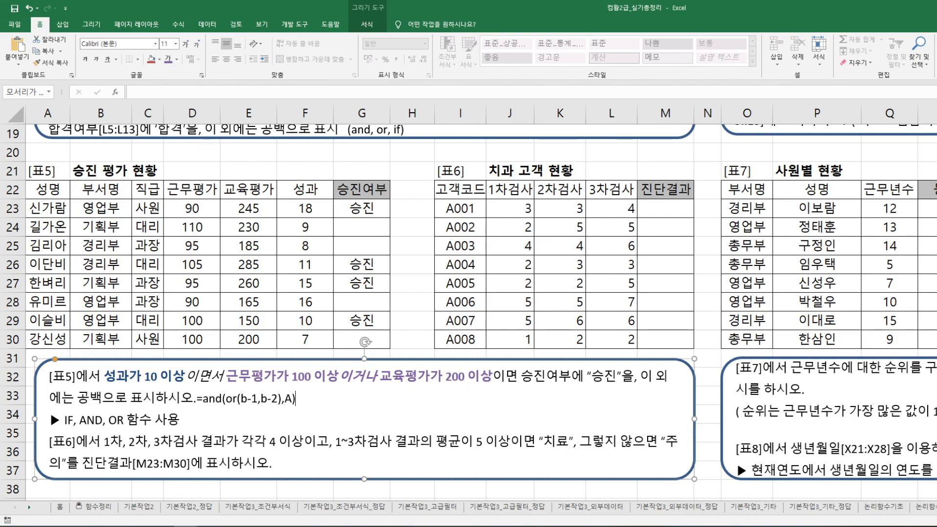
Enter a NOW formula in cell AA23, beside the [표8] table, for the current date and time
scroll(481, 303, right, 3)
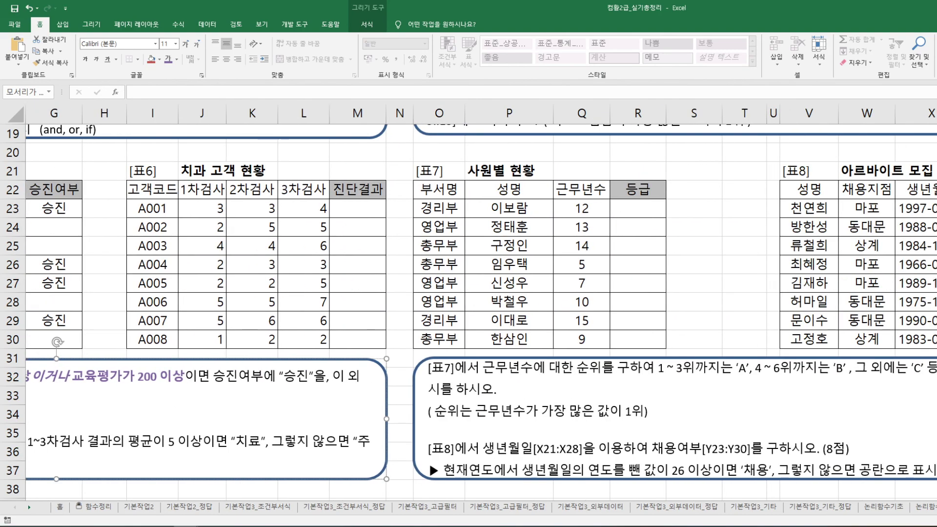
key(Escape)
text(=)
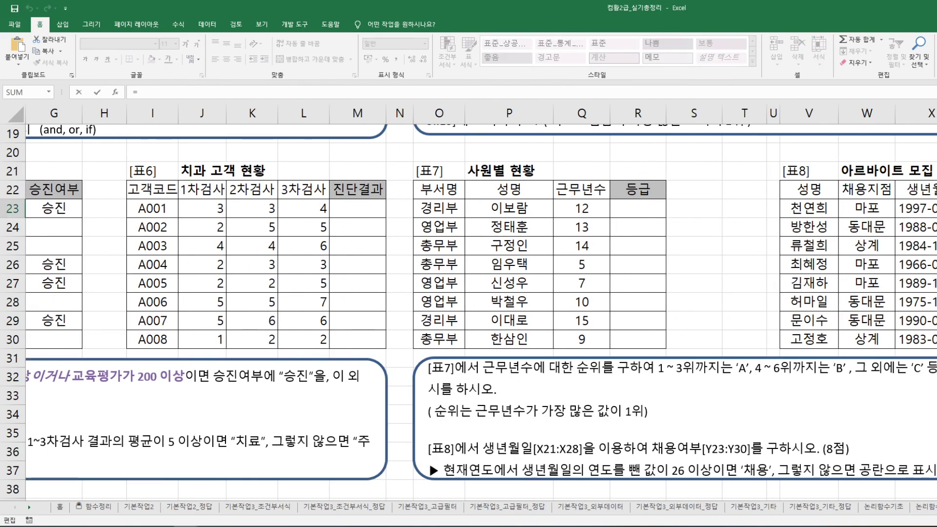
text(NOW()
key(Return)
key(Up)
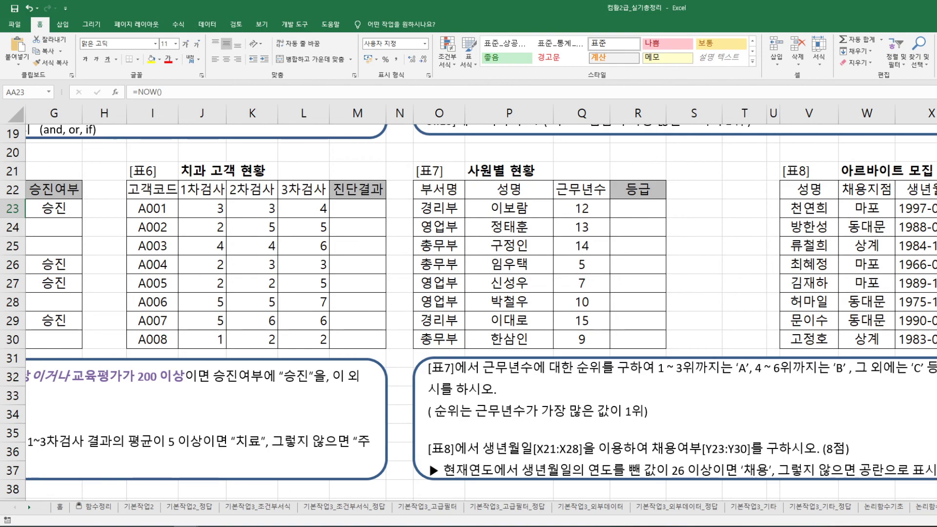
Extract the year of the date in AA23 into cell AA24 with the YEAR function
key(Down)
text(yea)
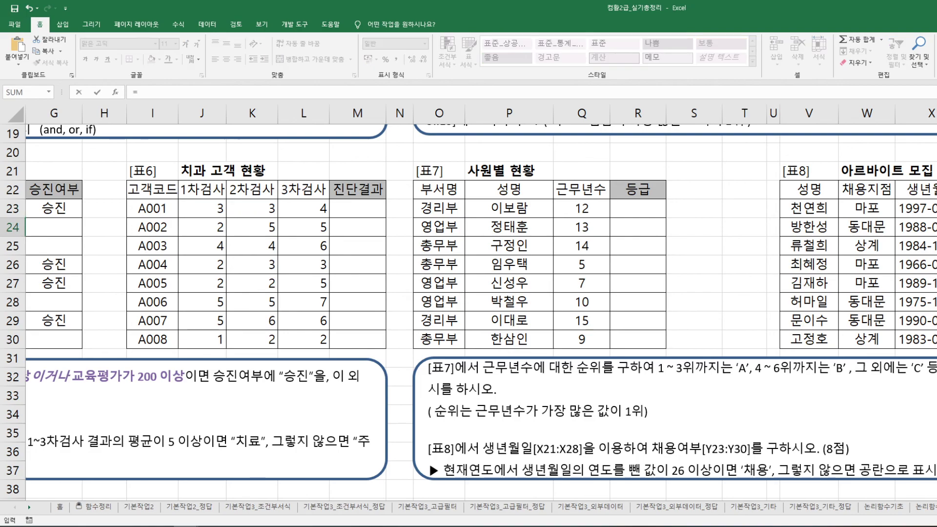
text(r)
key(Tab)
key(Up)
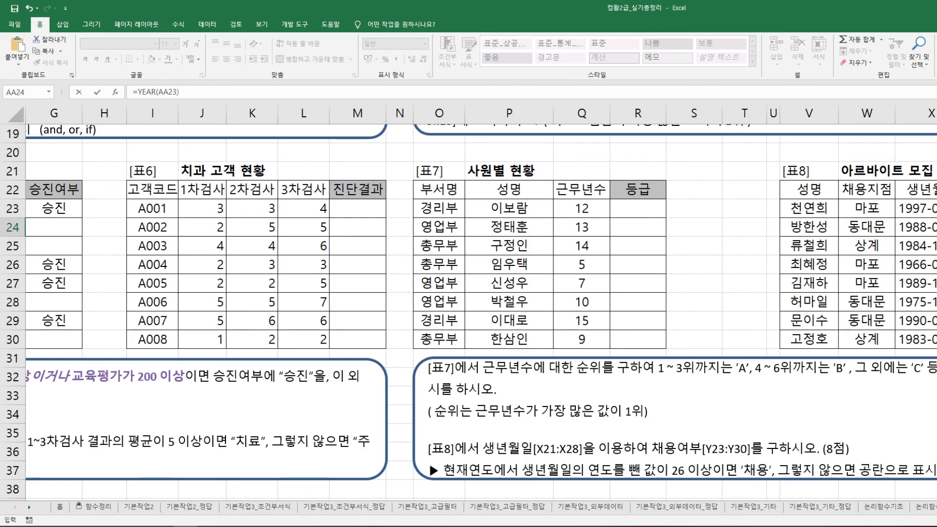
key(Return)
key(Up)
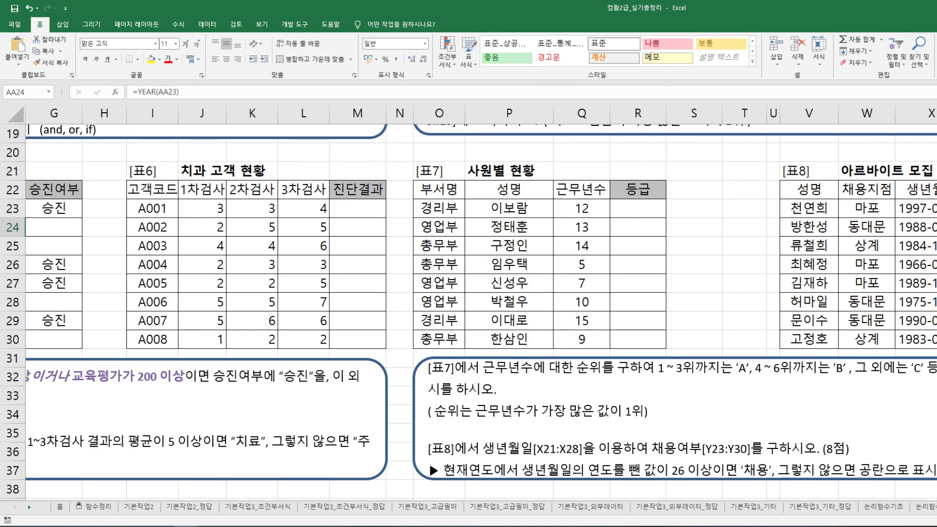
scroll(481, 302, right, 7)
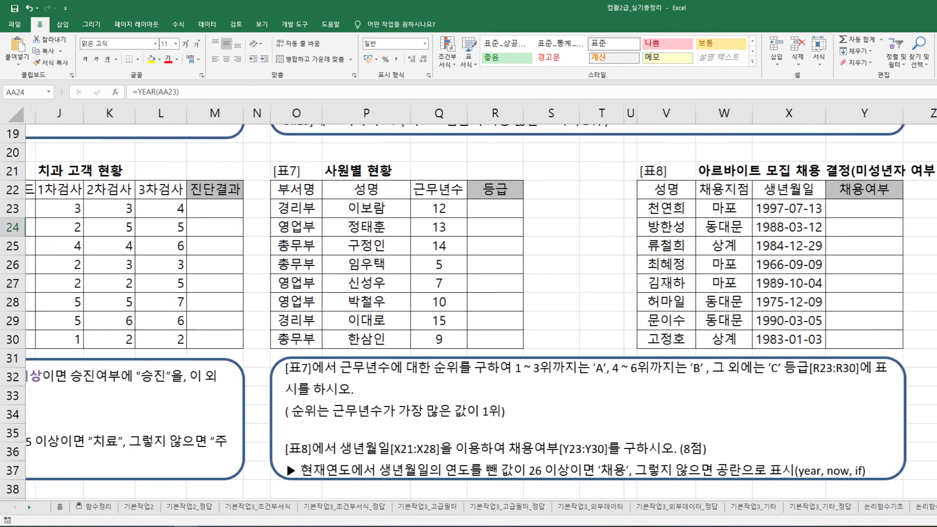
scroll(481, 302, right, 5)
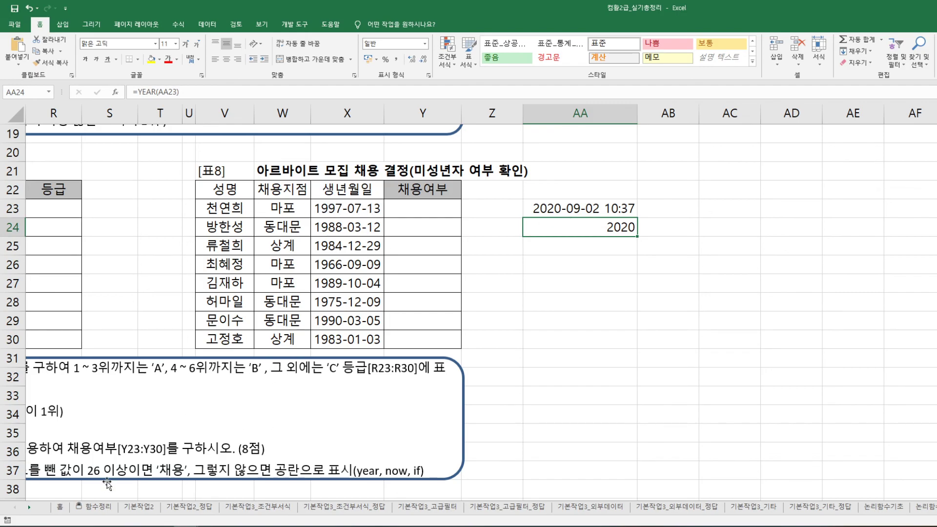
Enter a formula in Y23 that subtracts the birth year in X23 from the current year using YEAR and NOW
click(407, 206)
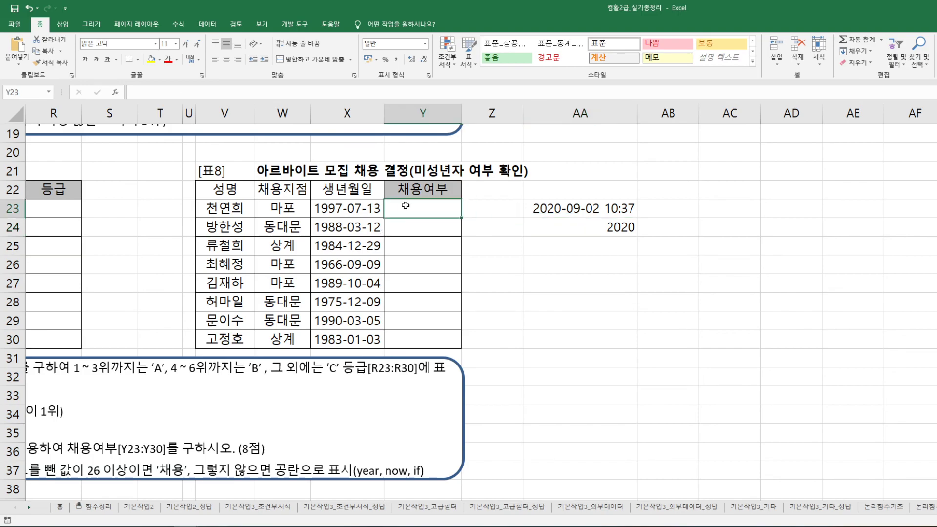
text(=yea)
key(Tab)
text(now)
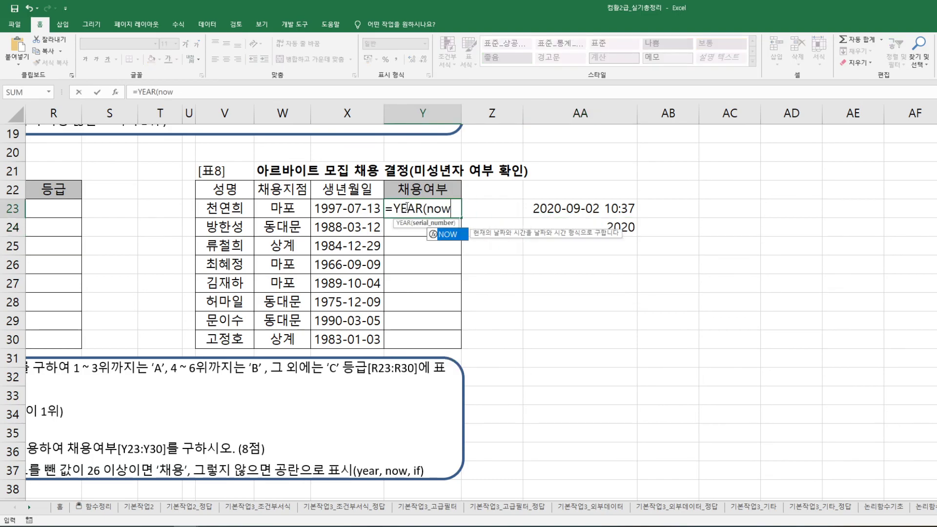
key(Tab)
text())
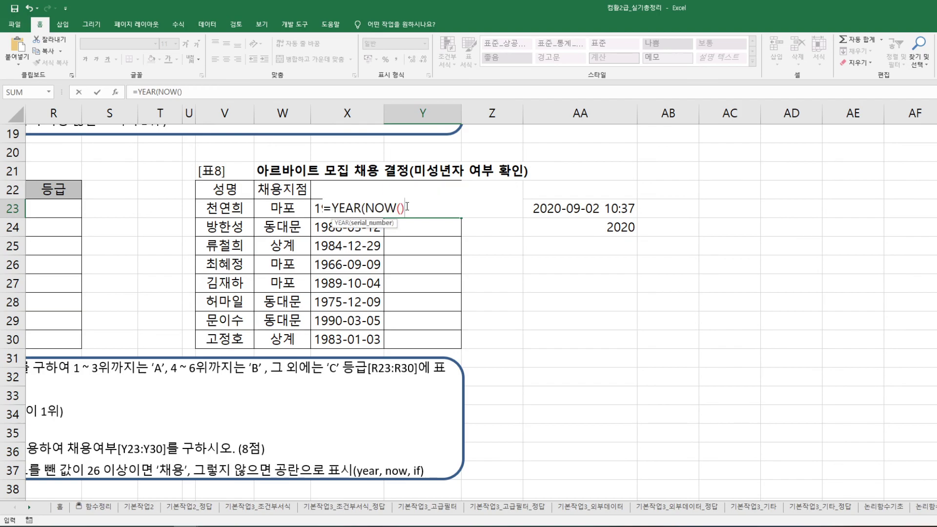
text()-year)
key(Tab)
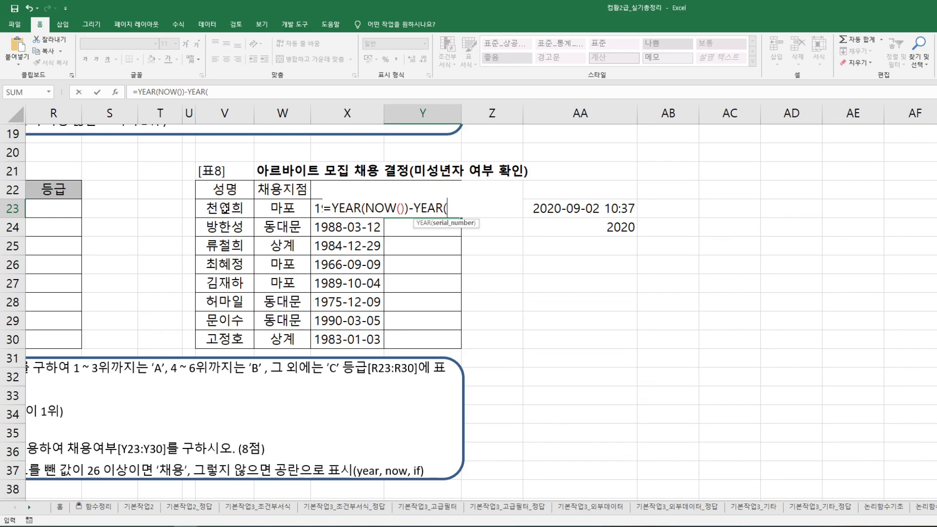
click(332, 228)
key(Up)
text())
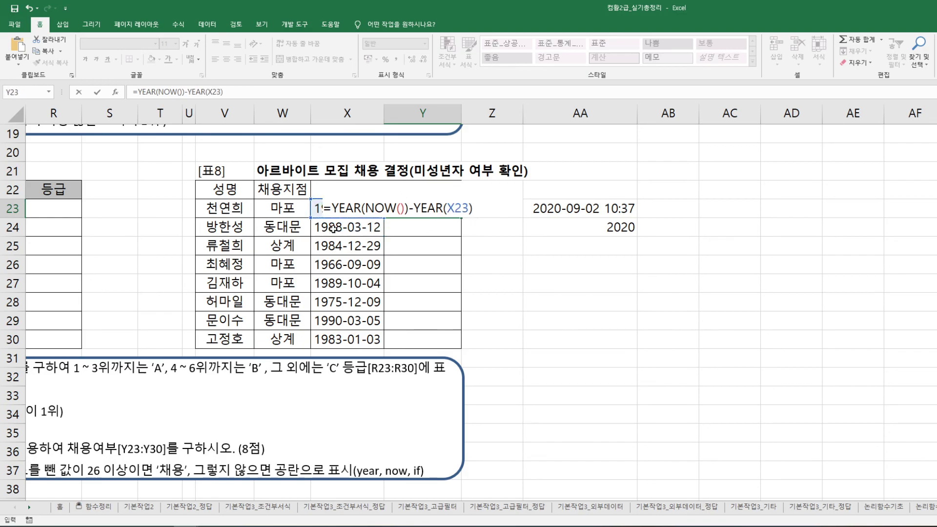
key(ctrl+Return)
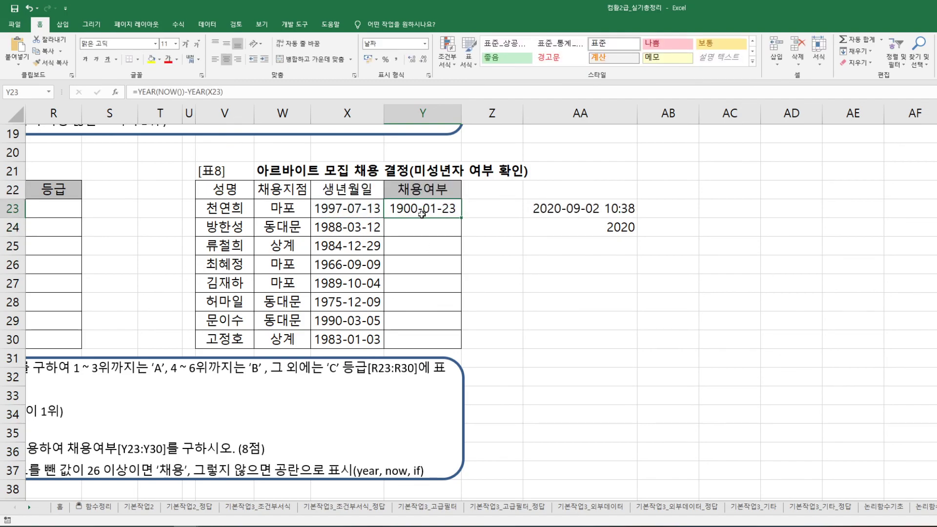
Format the age result in Y23 as a number (숫자) and fill the formula down to Y30
click(424, 44)
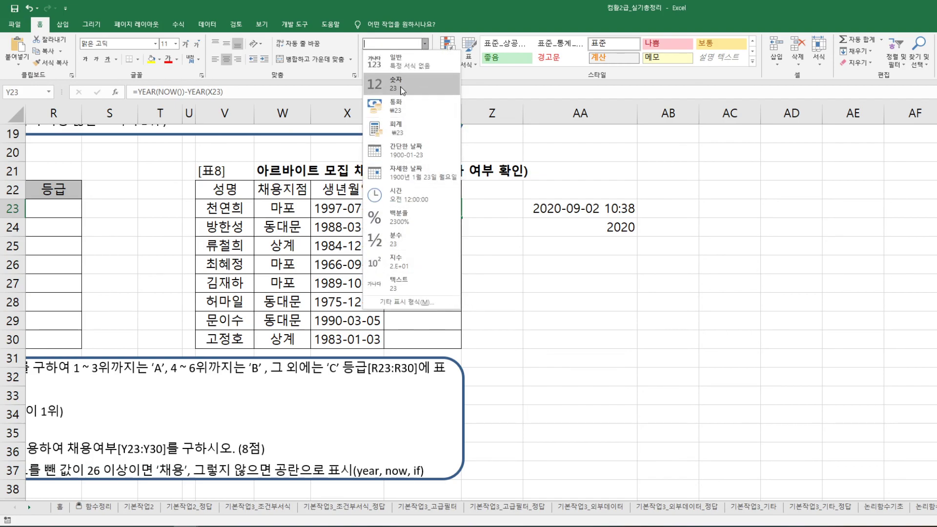
click(418, 87)
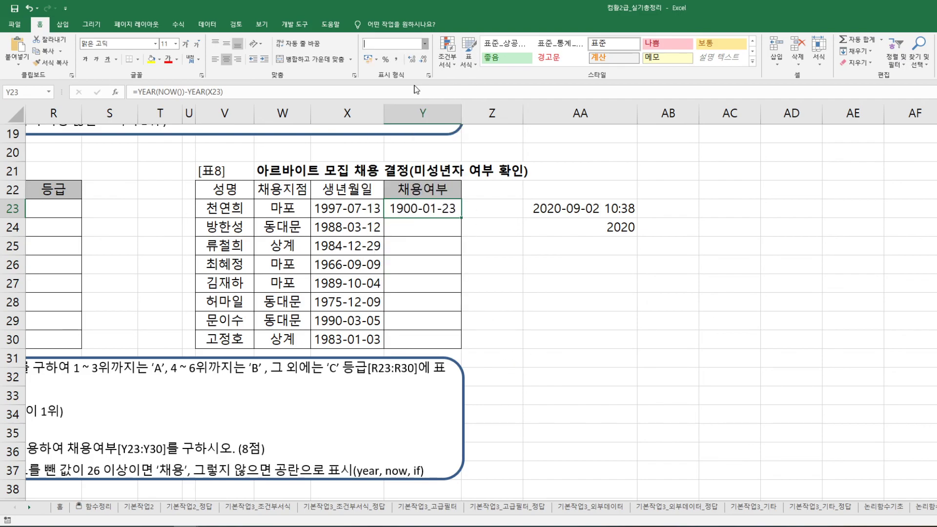
double_click(462, 217)
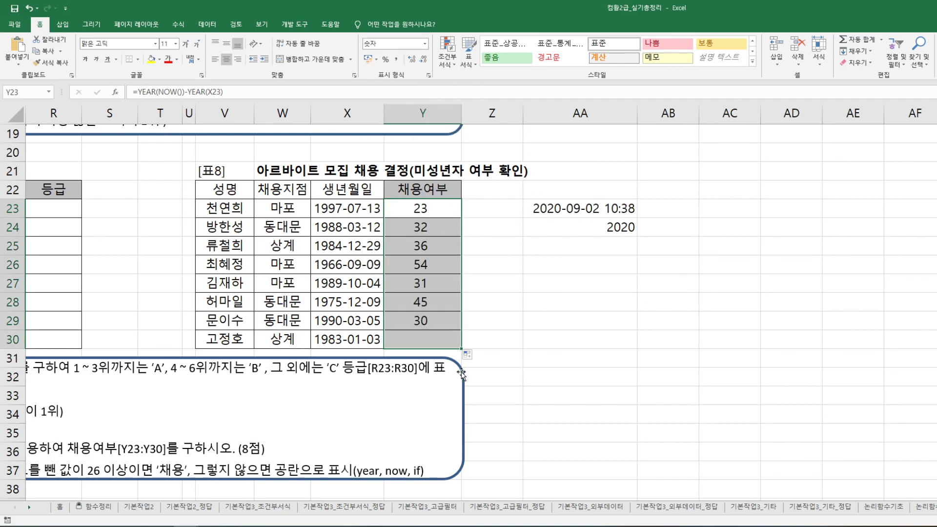
Append the condition >=26 to the year-difference formula in Y23 and apply it down to Y30
click(432, 208)
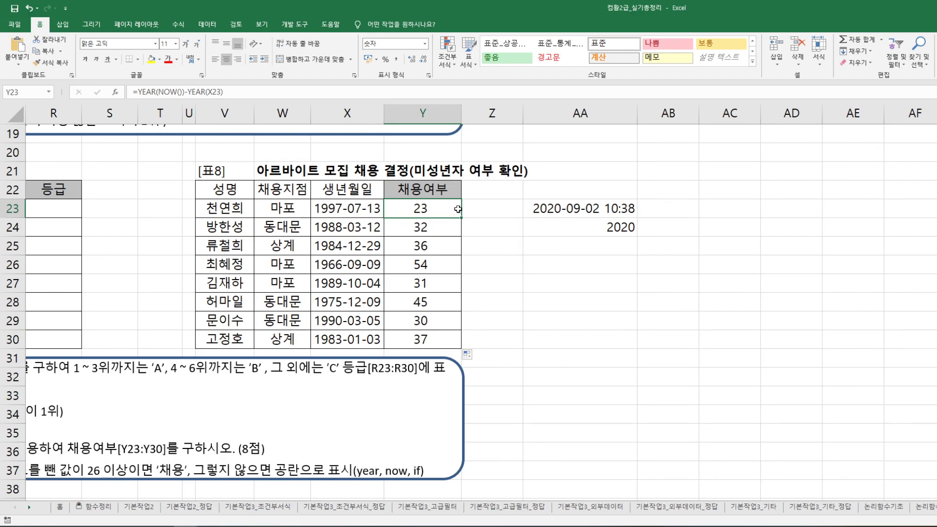
key(F2)
text(>=26)
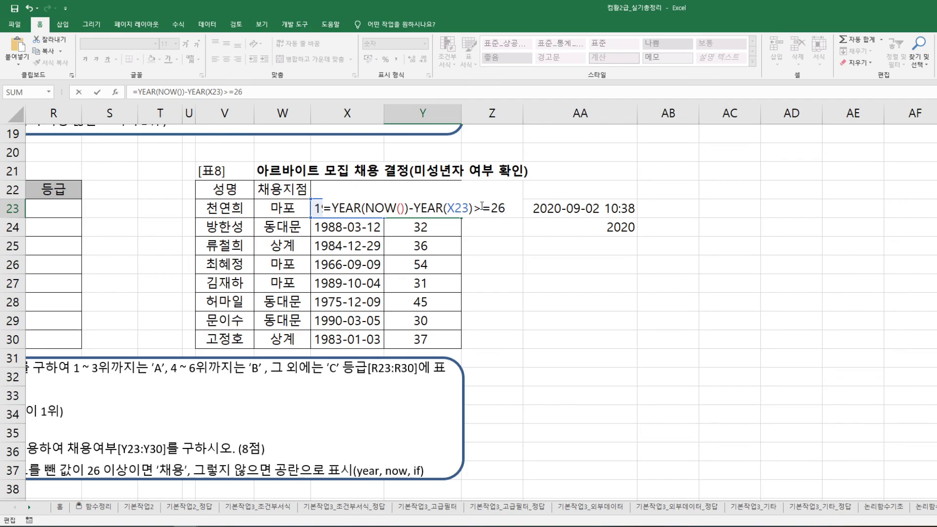
key(ctrl+Return)
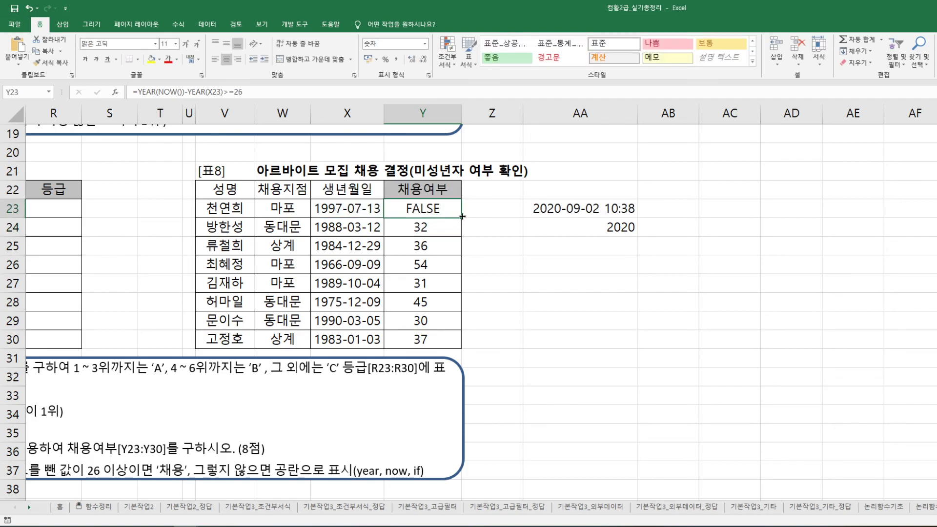
double_click(462, 216)
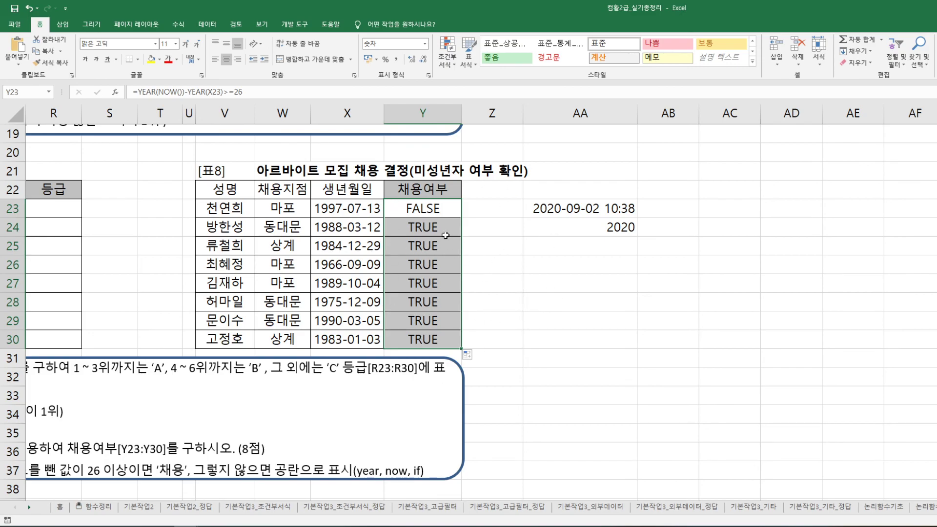
click(570, 329)
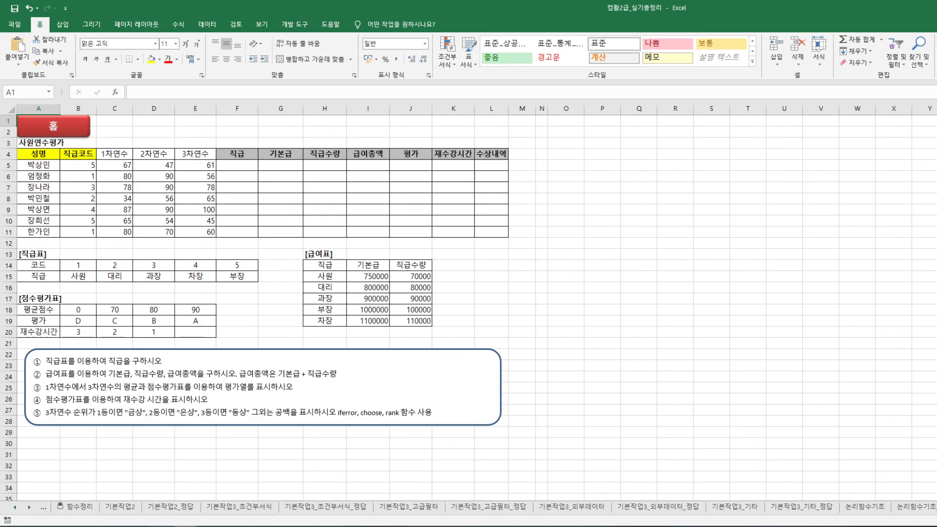
Open the 참조함수심화 sheet and select the first 자격증등급 cell, D5, in [표1]
click(31, 510)
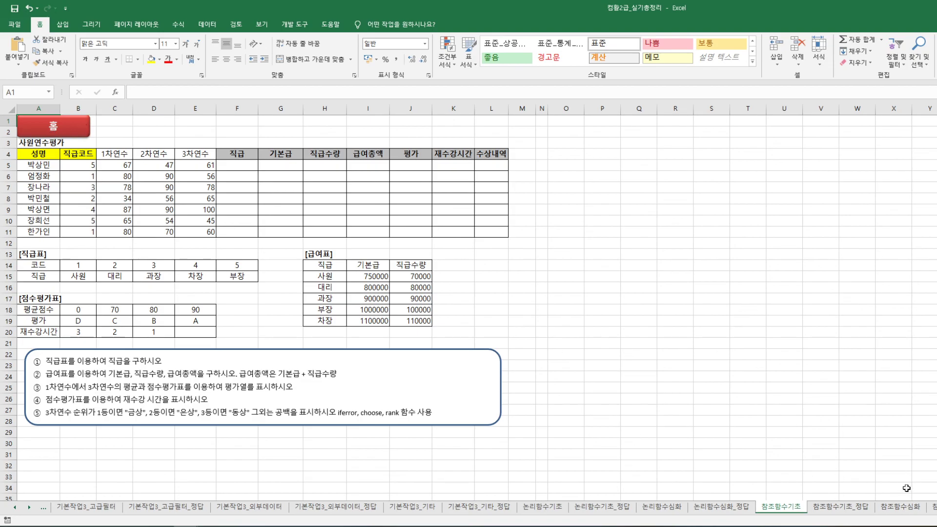
click(899, 508)
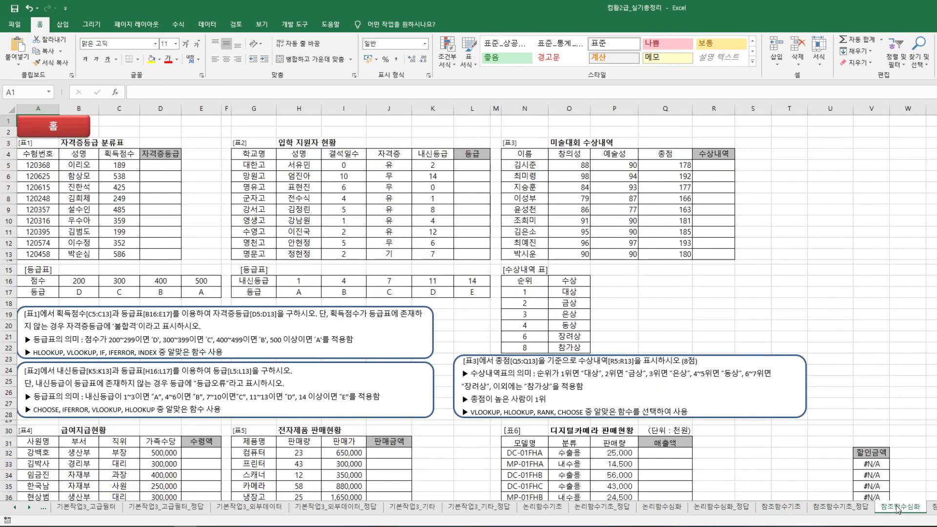
scroll(468, 303, up, 3)
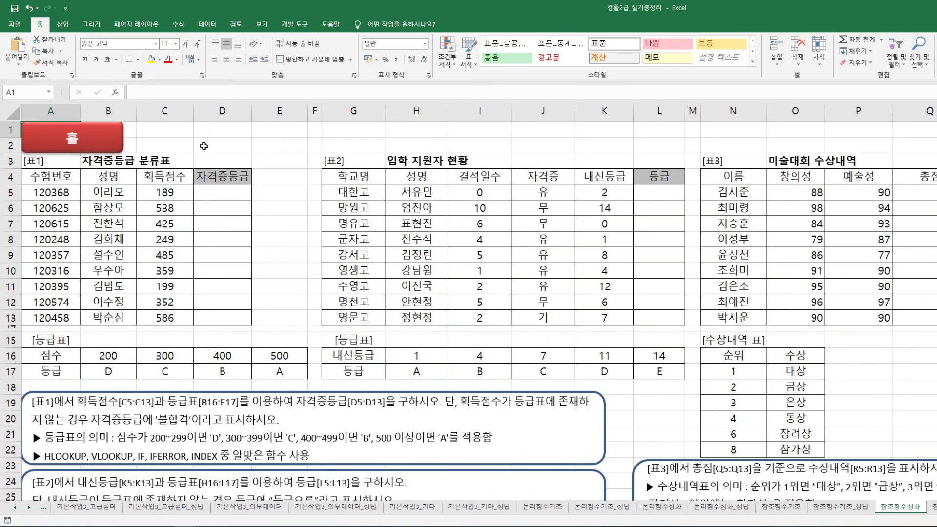
click(226, 191)
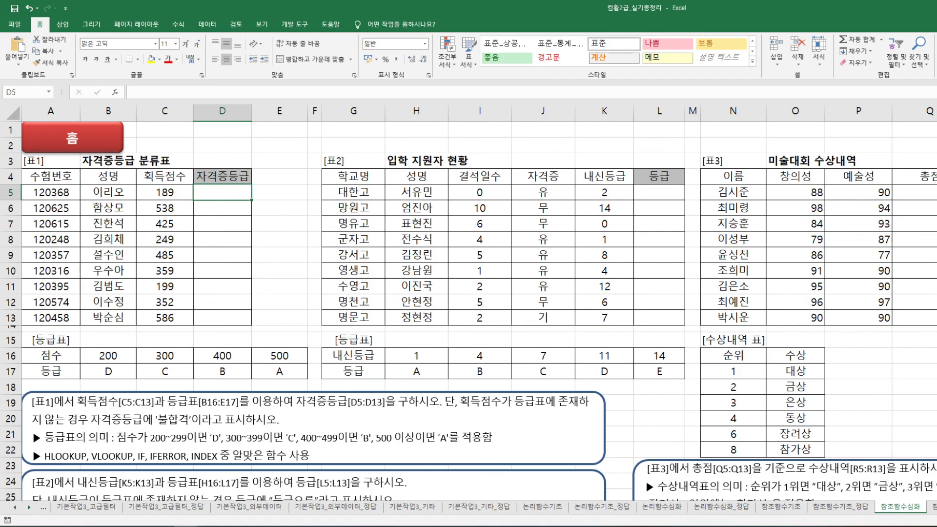
scroll(631, 484, up, 1)
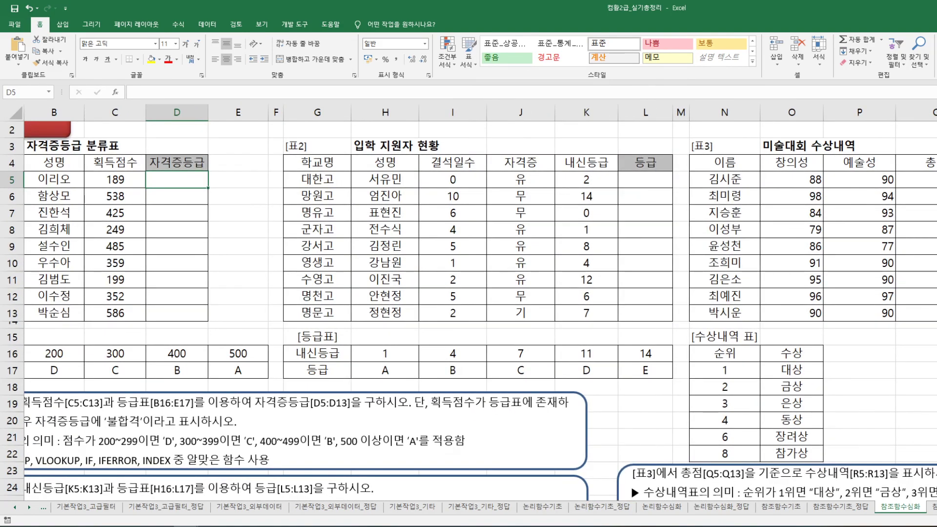
scroll(630, 484, left, 1)
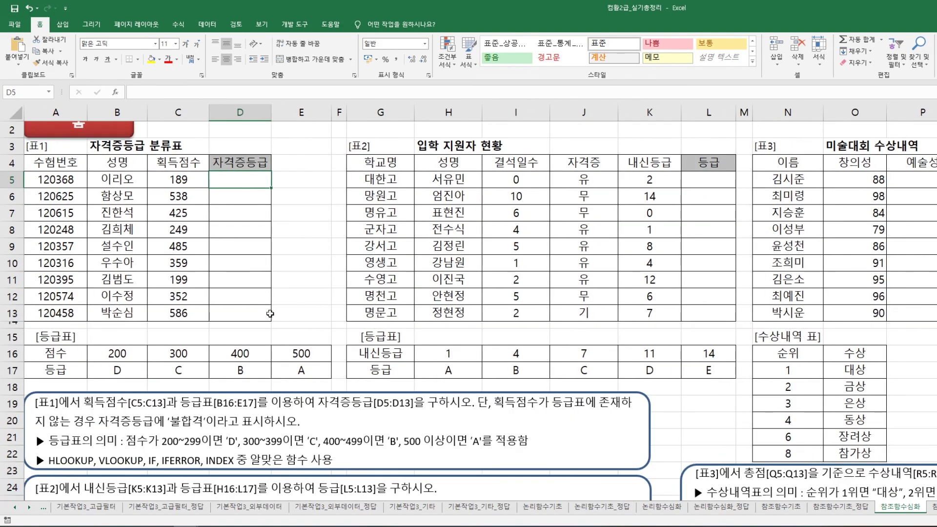
scroll(341, 310, up, 1)
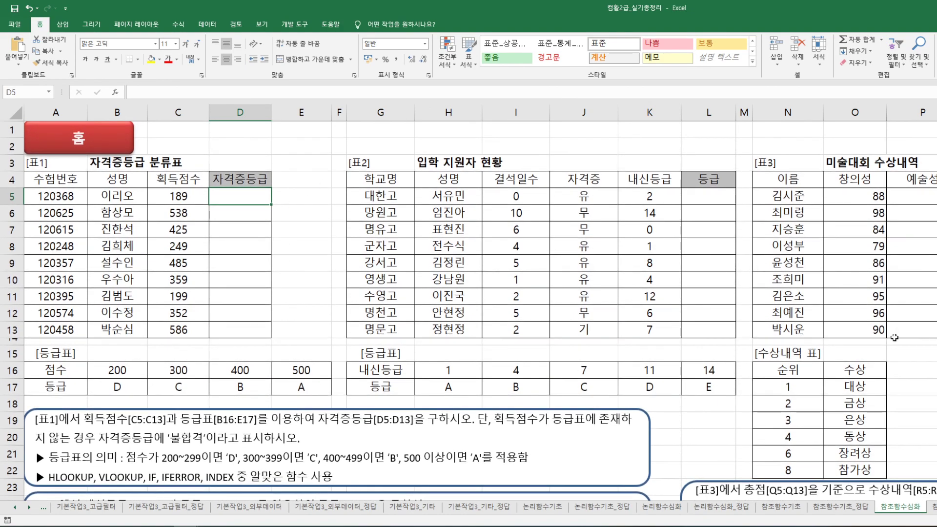
Go back to the home sheet (홈) and return to the 참조함수심화 sheet by way of its 참조함수 link
click(91, 139)
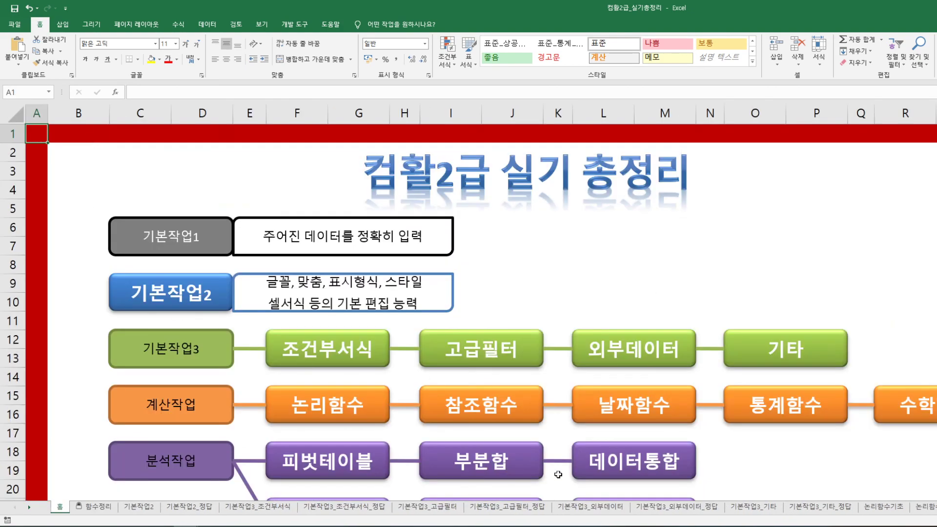
scroll(560, 441, down, 3)
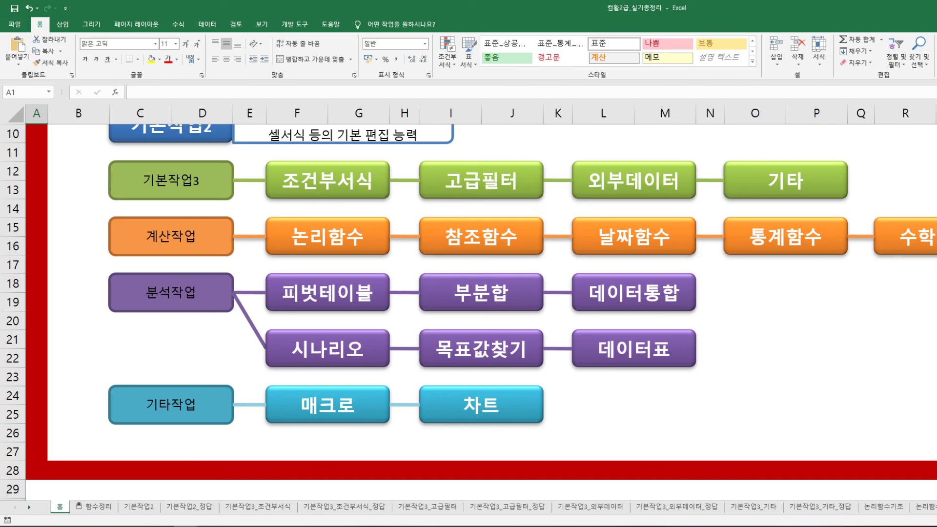
click(481, 237)
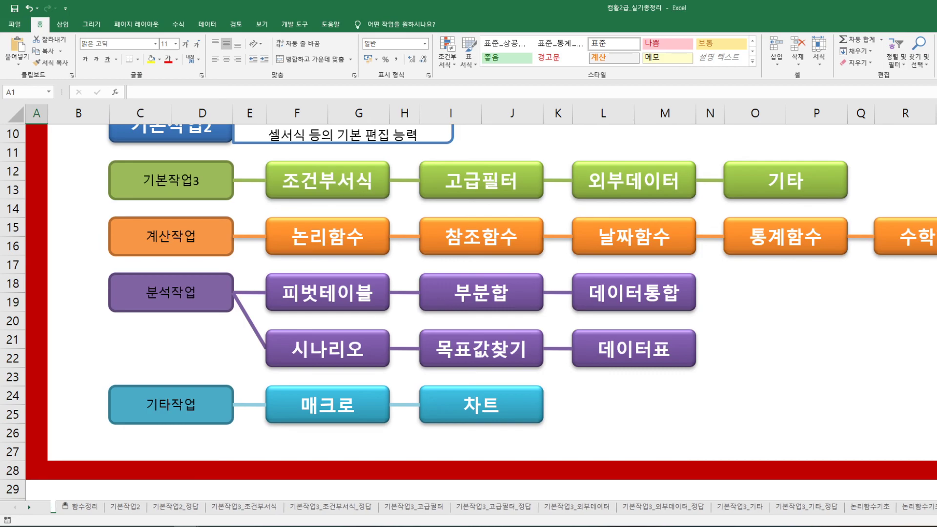
key(ctrl+Page_Down)
key(ctrl+Page_Down)
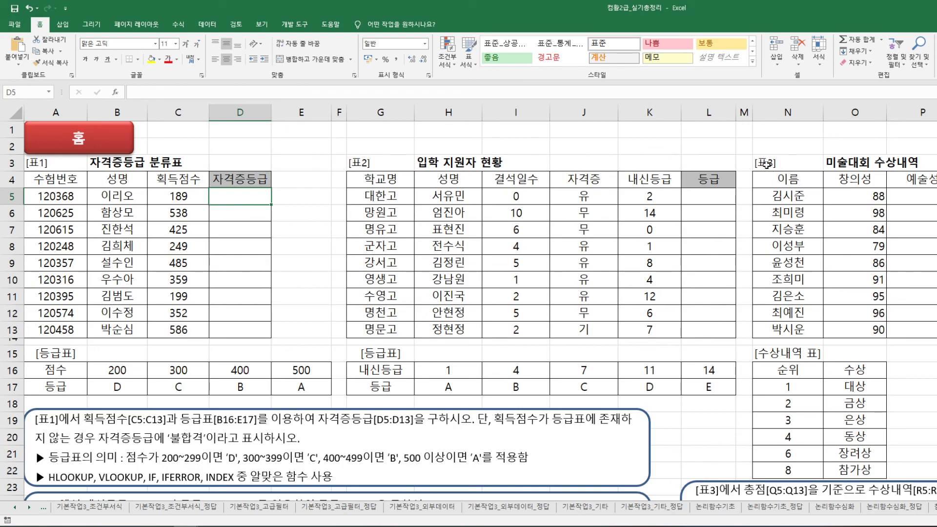
Highlight the [표3] table N3:R13 and the [표4] table A30:E41 with a yellow fill
drag(854, 242, 855, 330)
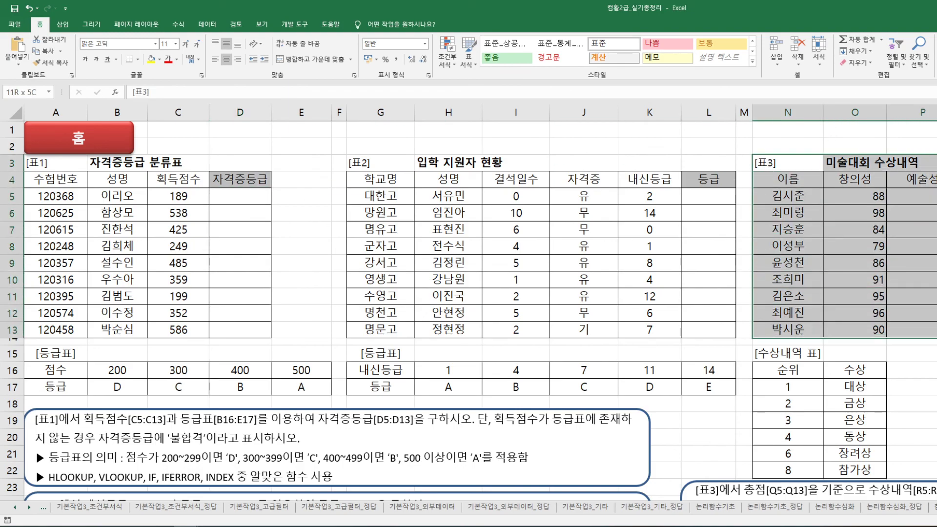
click(151, 61)
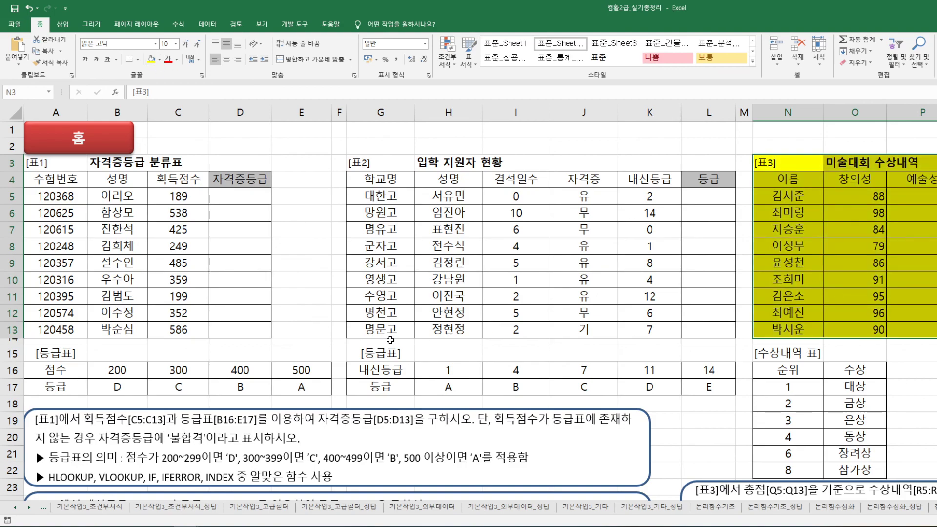
scroll(389, 343, down, 5)
scroll(389, 343, down, 5)
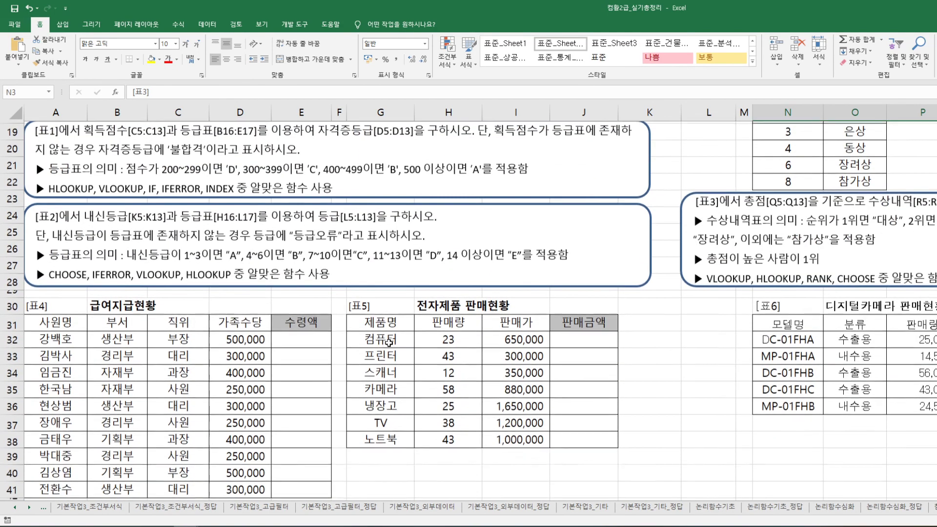
scroll(389, 344, up, 3)
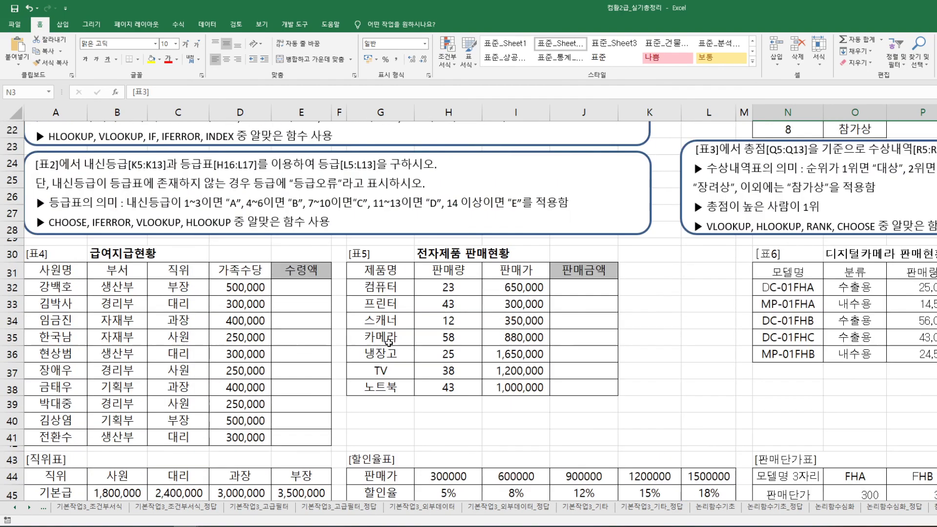
drag(44, 257, 324, 440)
click(151, 60)
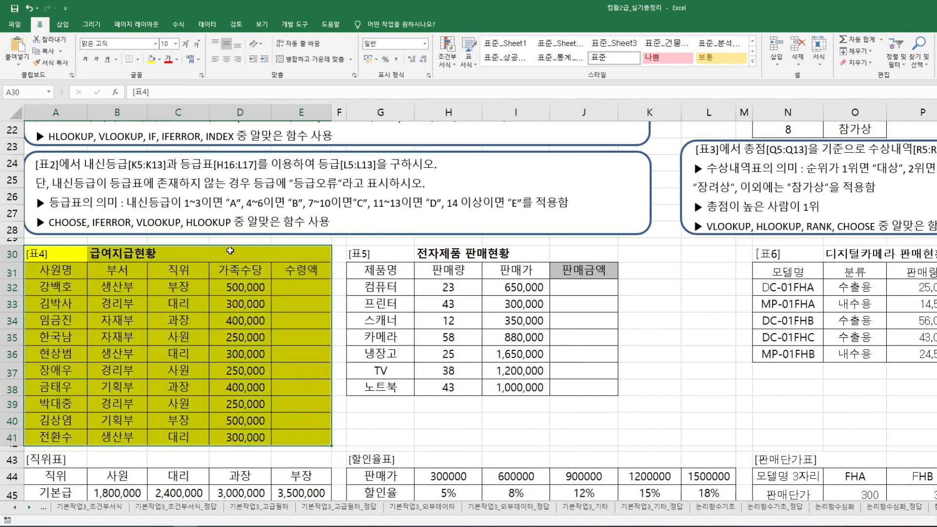
Highlight the [표8] 직원급여내역 table H58:K65 with a yellow fill
scroll(162, 347, down, 3)
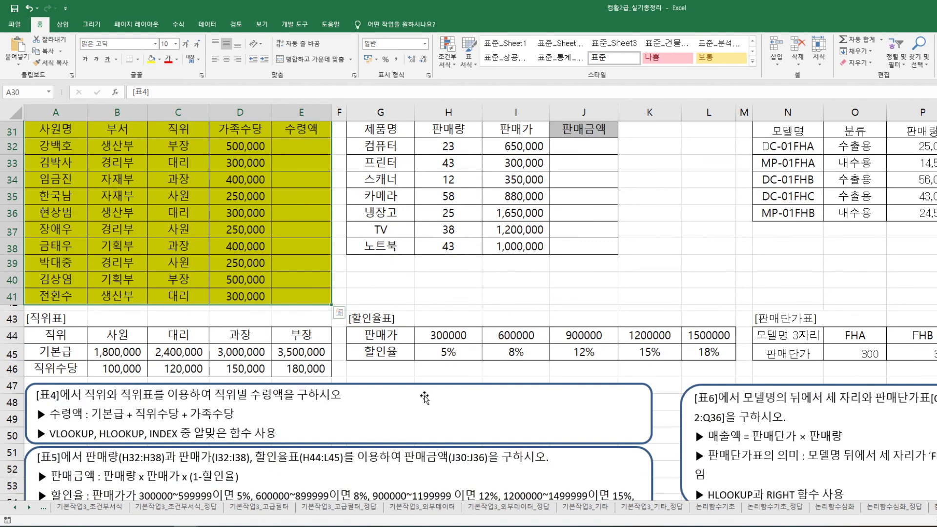
scroll(534, 400, up, 2)
scroll(534, 399, down, 10)
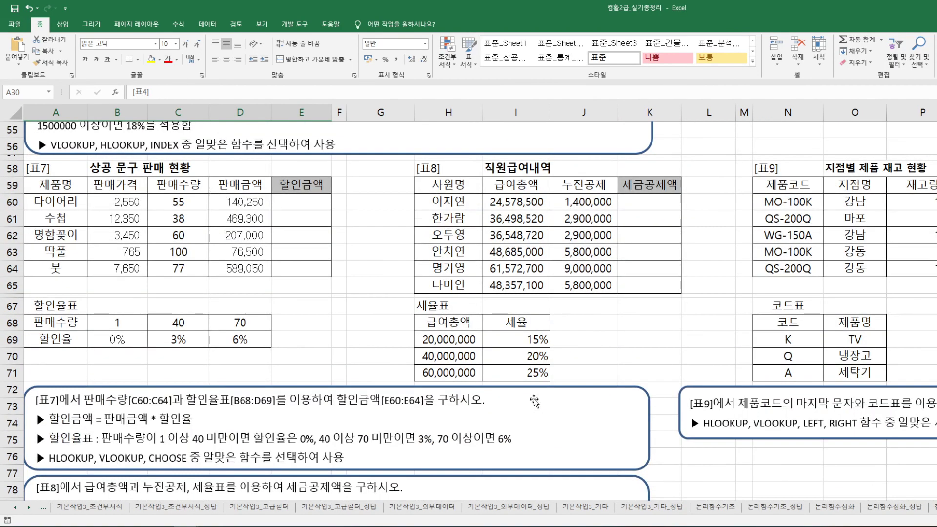
scroll(534, 401, down, 2)
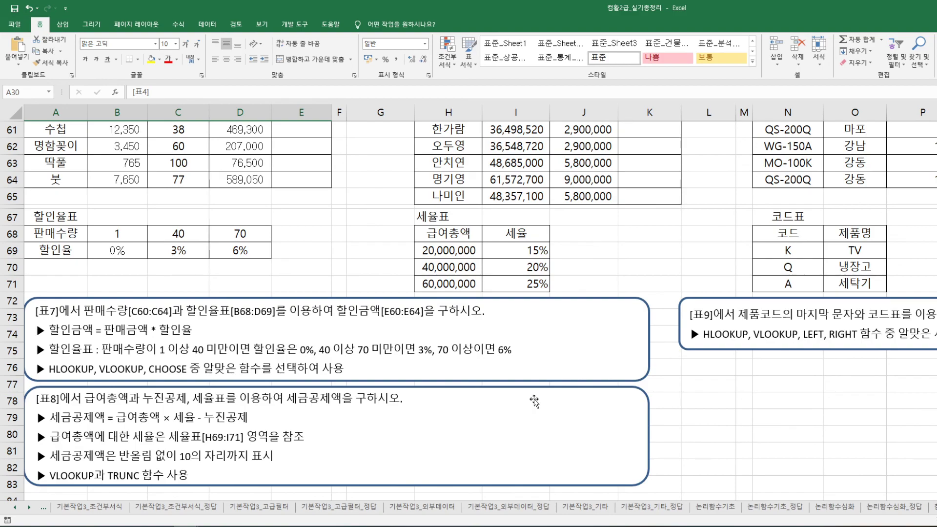
scroll(534, 400, up, 4)
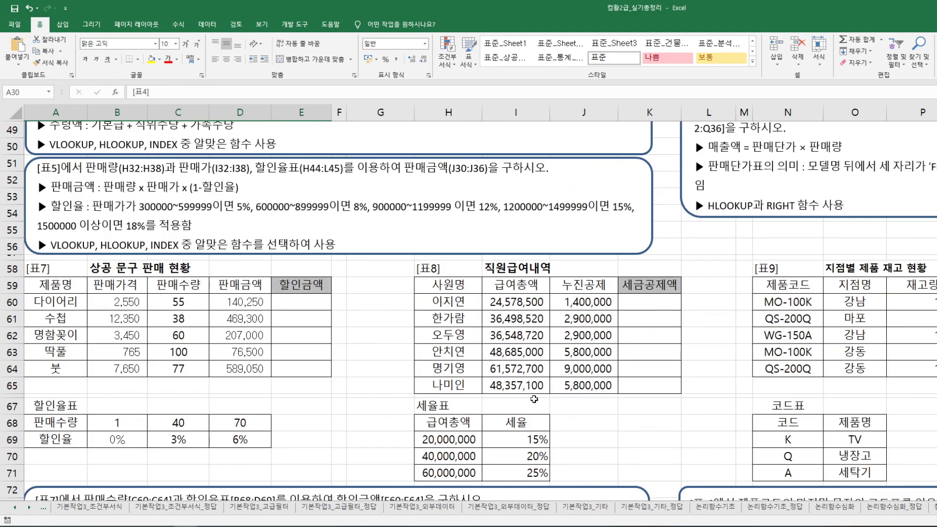
click(426, 269)
drag(426, 269, 649, 387)
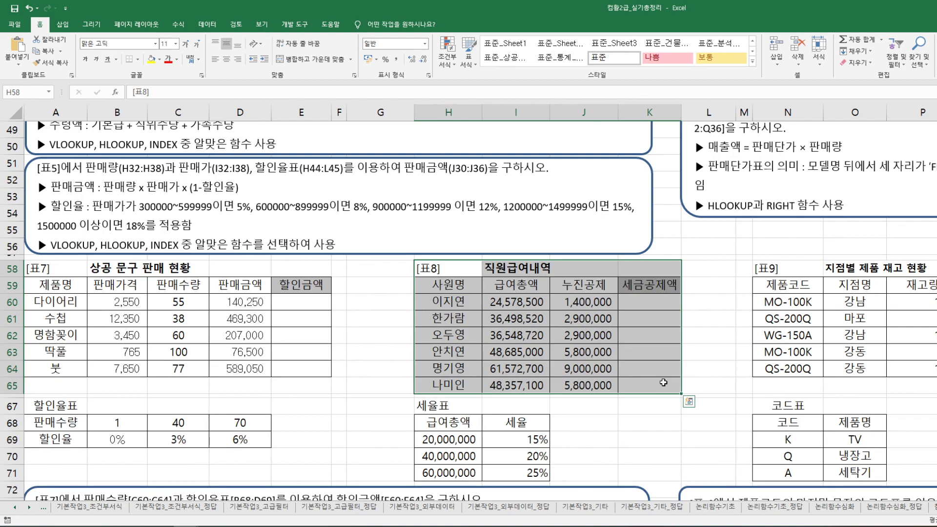
click(151, 58)
Review the tables and instruction boxes across the sheet, from [표8] back up to the [표1] and [표2] exercises
scroll(320, 381, down, 5)
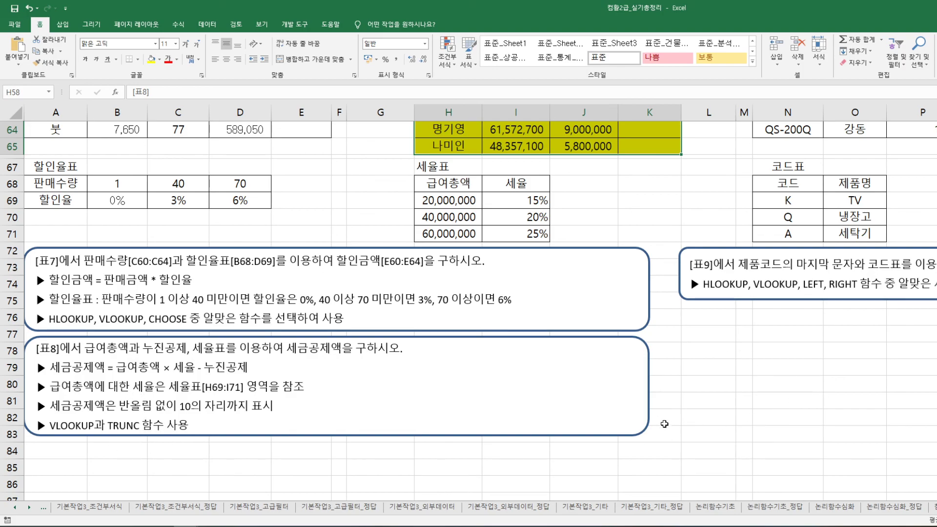
scroll(665, 426, up, 4)
scroll(664, 420, up, 10)
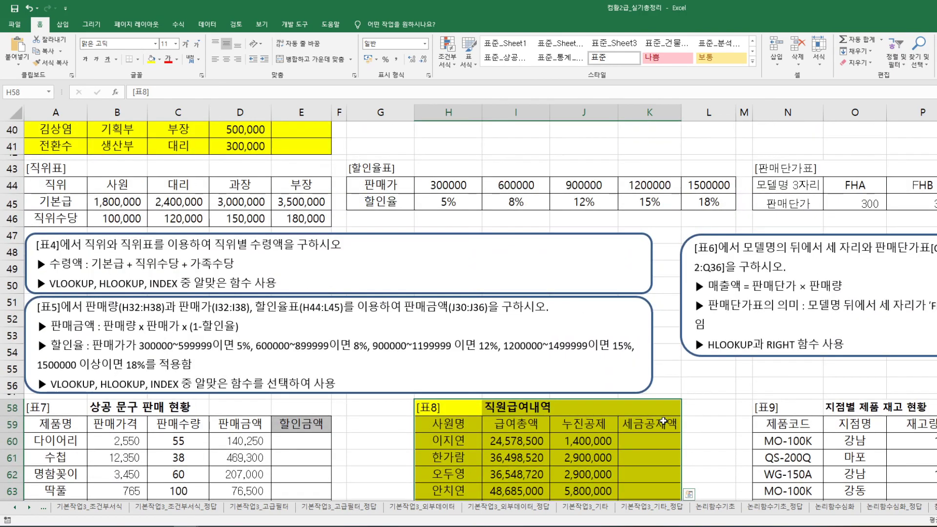
scroll(664, 421, up, 7)
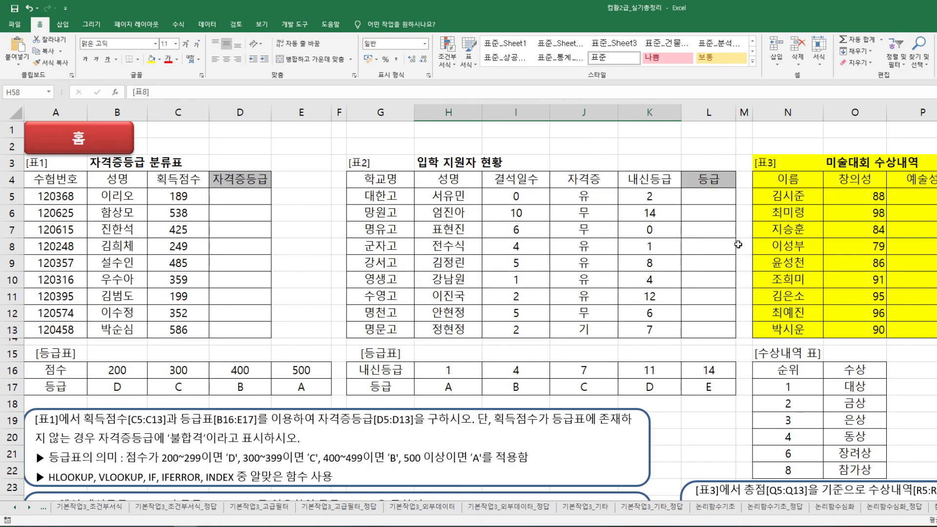
scroll(671, 353, down, 14)
scroll(670, 351, down, 7)
scroll(670, 351, up, 20)
scroll(694, 400, down, 2)
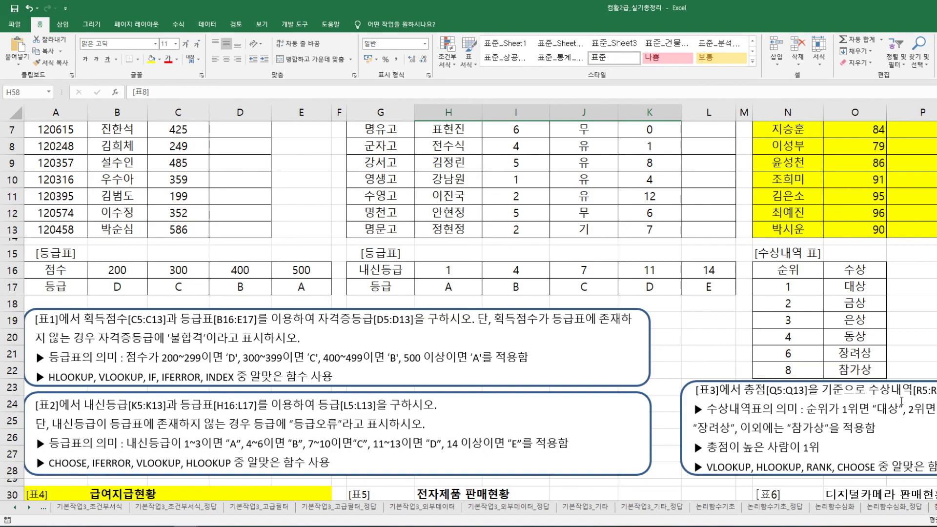
Move the [표3] instruction box up beside the [수상내역 표], just below the yellow [표3] table
scroll(695, 400, right, 5)
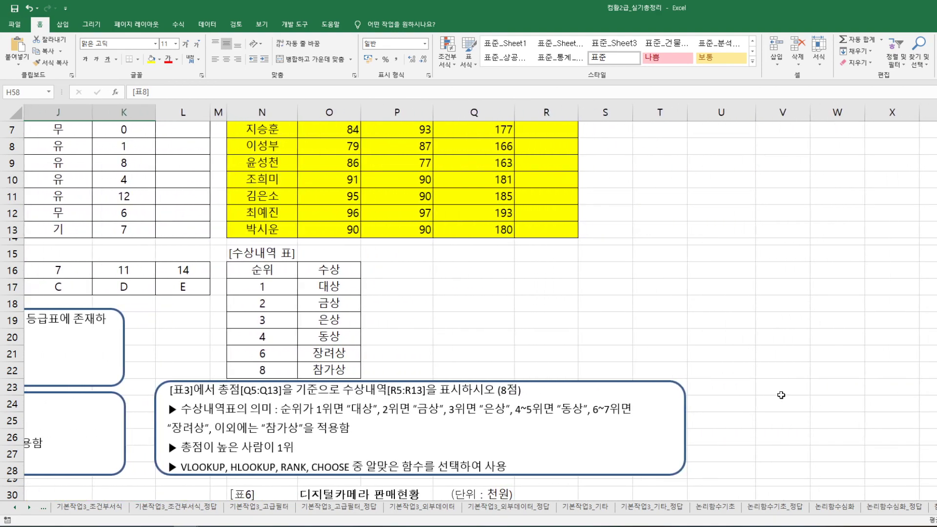
scroll(782, 395, up, 1)
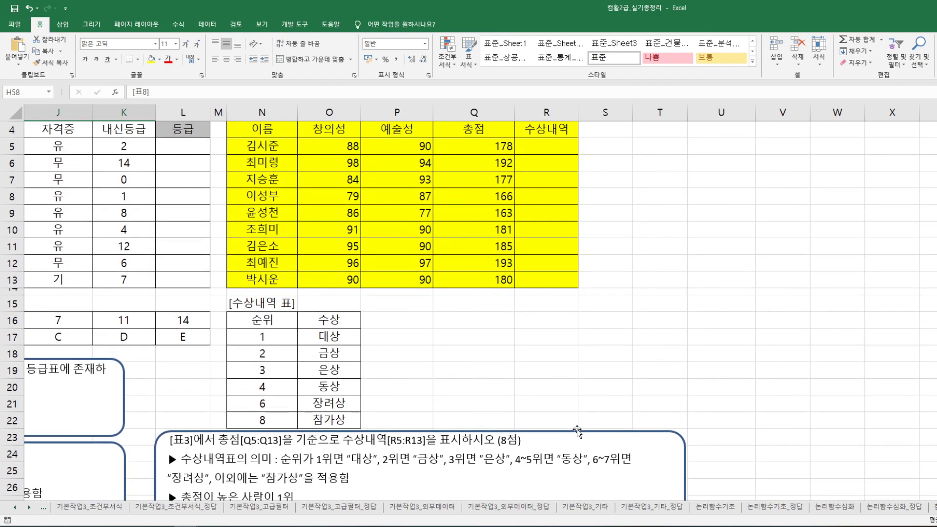
click(578, 430)
click(578, 432)
drag(578, 432, 805, 295)
scroll(805, 295, up, 1)
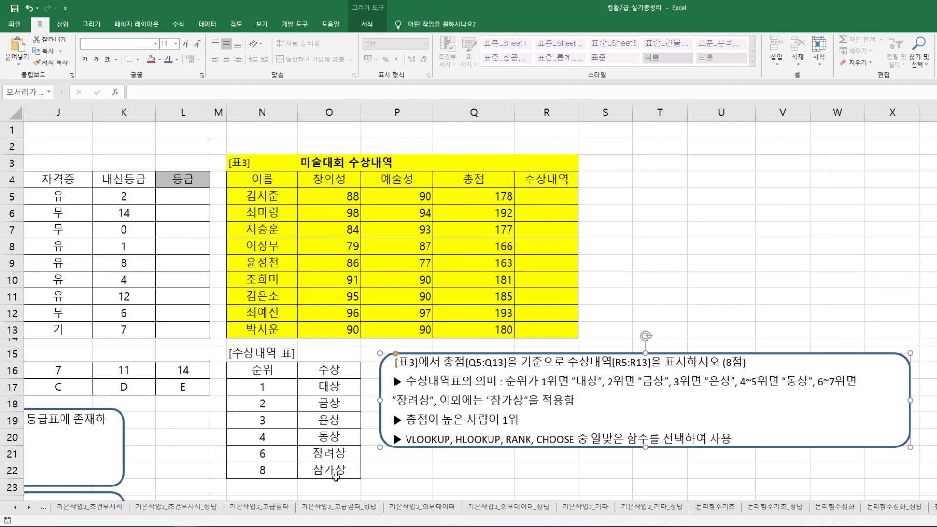
Open the sheet with the 사원연수평가 table and mark out the scores C5:E5 and the 점수평가표 rows A18:E19
click(934, 507)
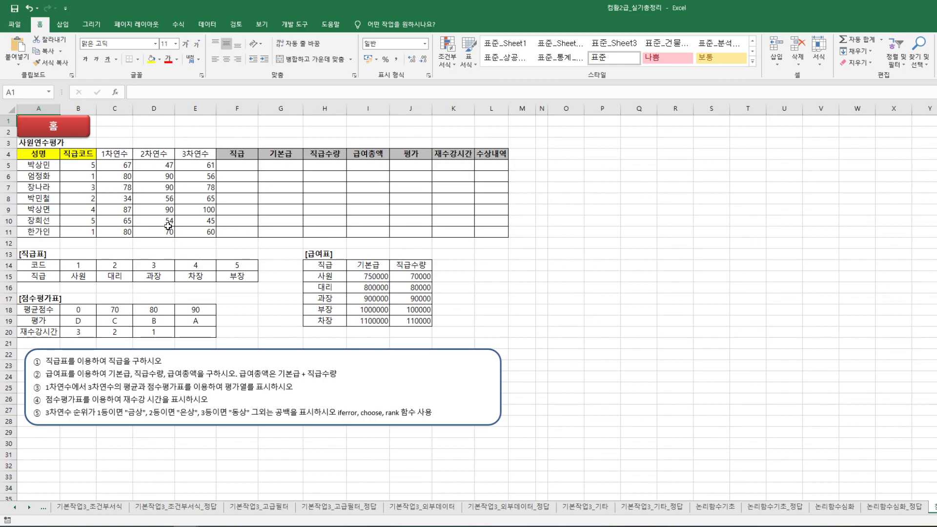
drag(114, 164, 206, 162)
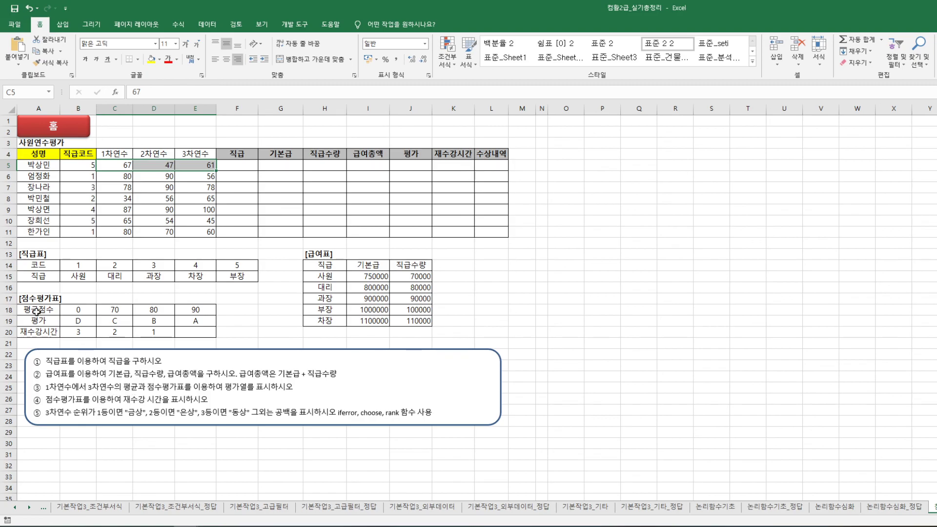
drag(37, 310, 205, 322)
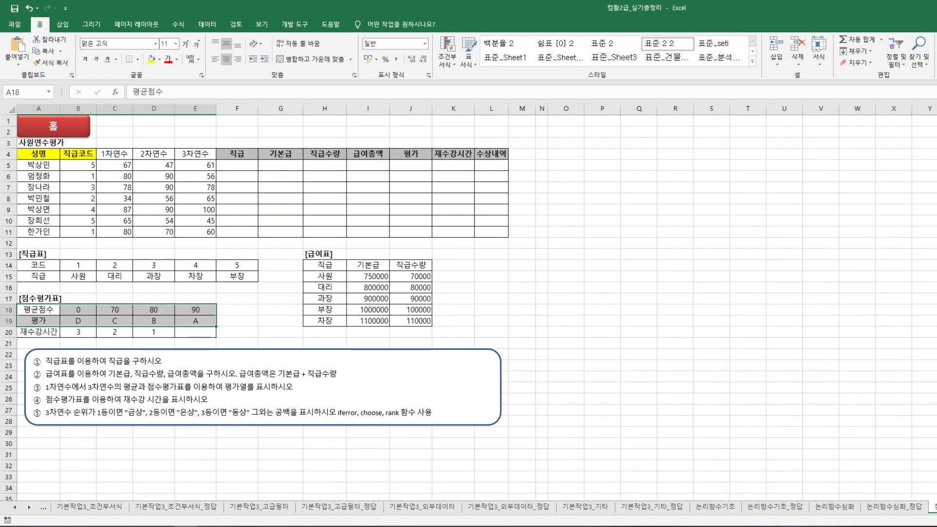
Enter =AVERAGE(C5:E5) in the first 평가 cell, J5, and fill it down to J11
click(414, 163)
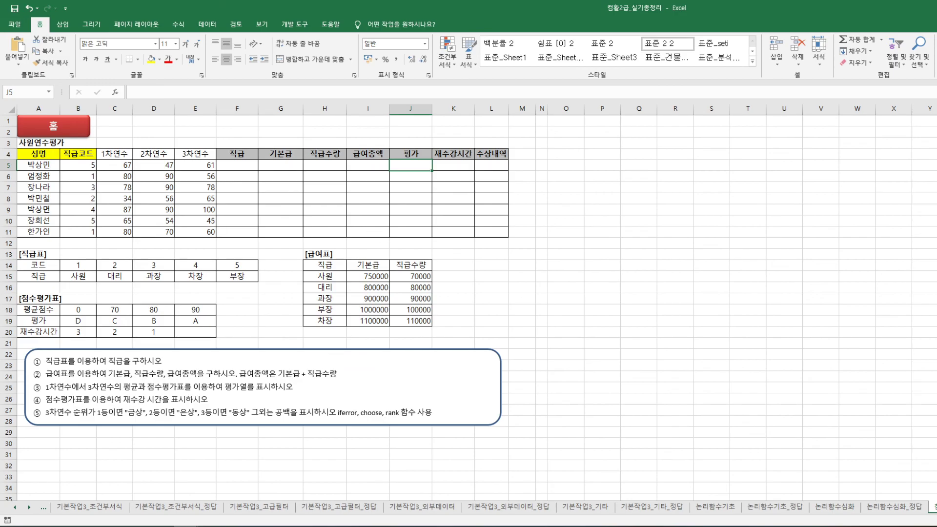
scroll(469, 303, up, 5)
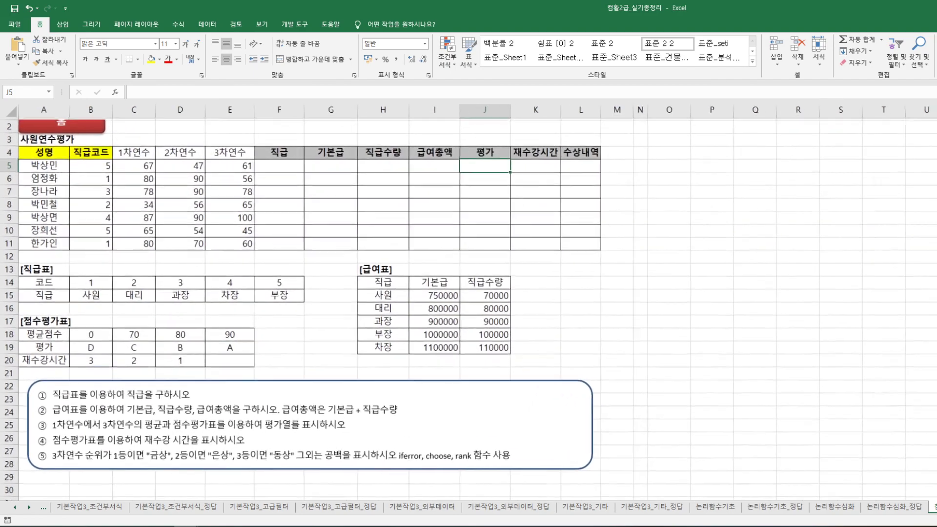
scroll(826, 360, up, 2)
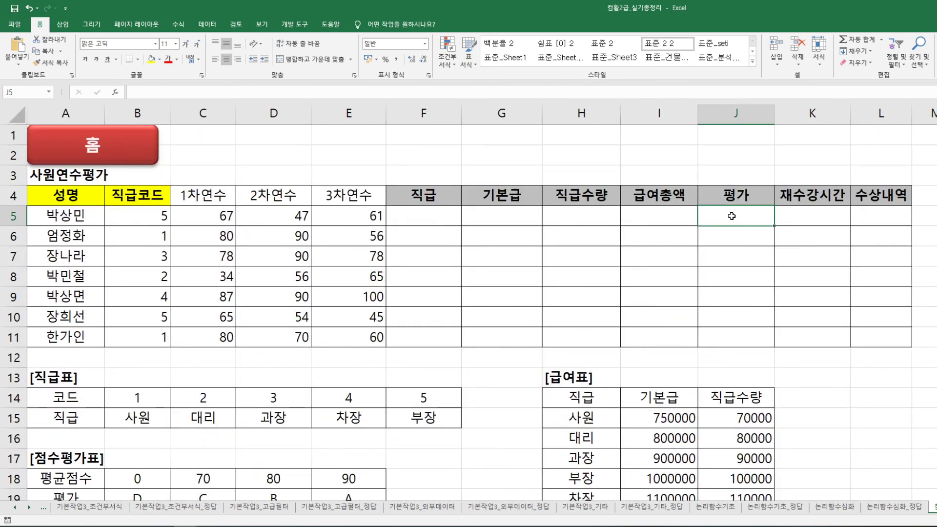
text(=ave)
key(Down)
key(Tab)
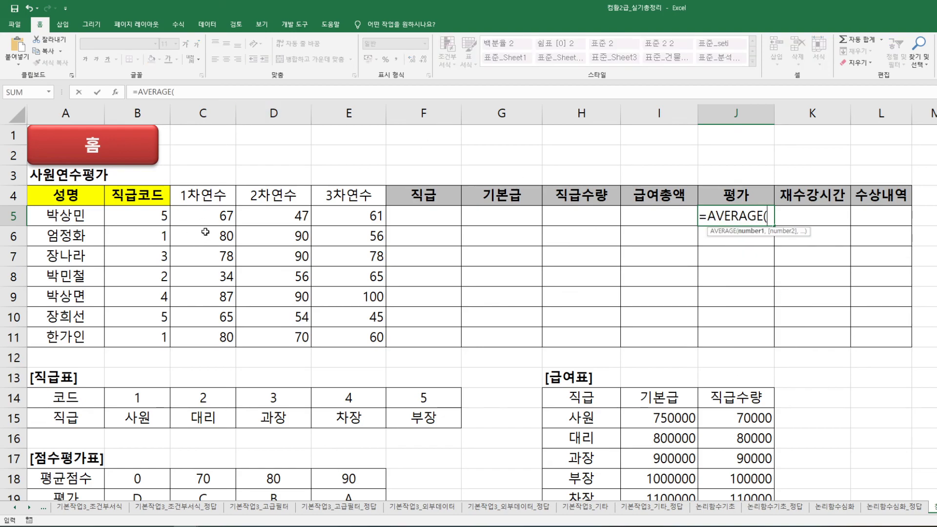
drag(209, 220, 328, 218)
text())
key(Return)
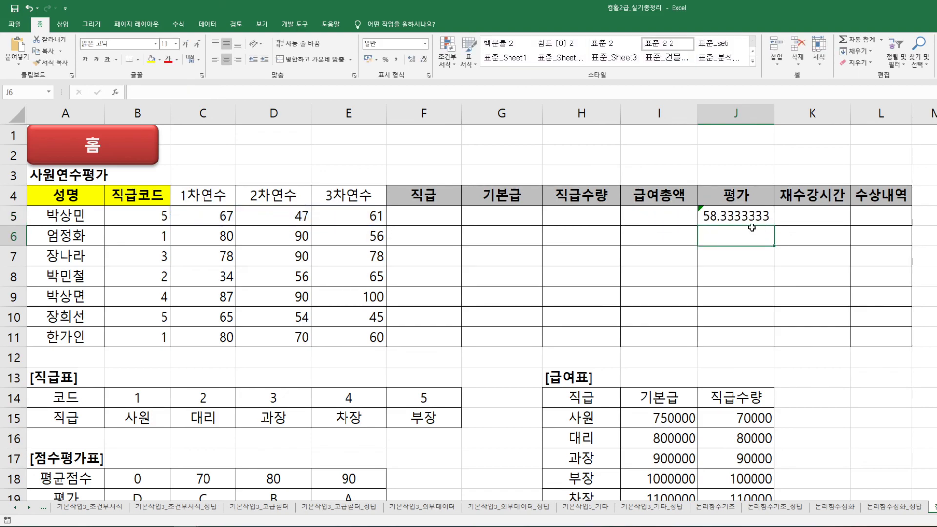
click(764, 220)
double_click(775, 225)
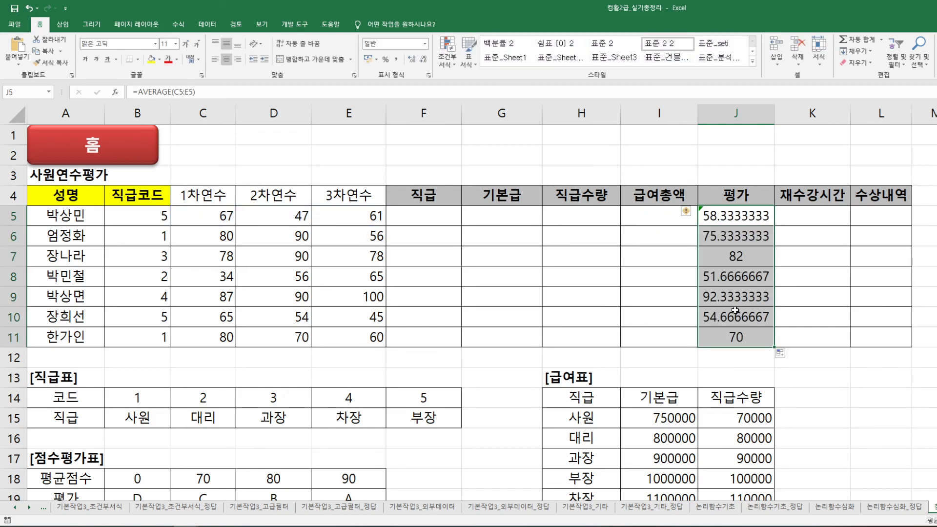
Highlight the 점수평가표 range A18:E20 with a yellow fill
scroll(469, 371, down, 2)
drag(72, 359, 347, 396)
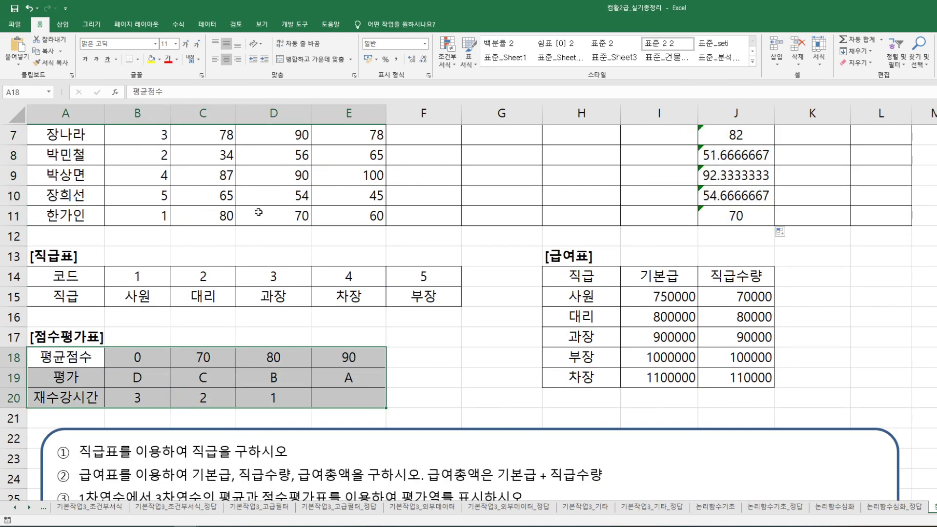
click(152, 59)
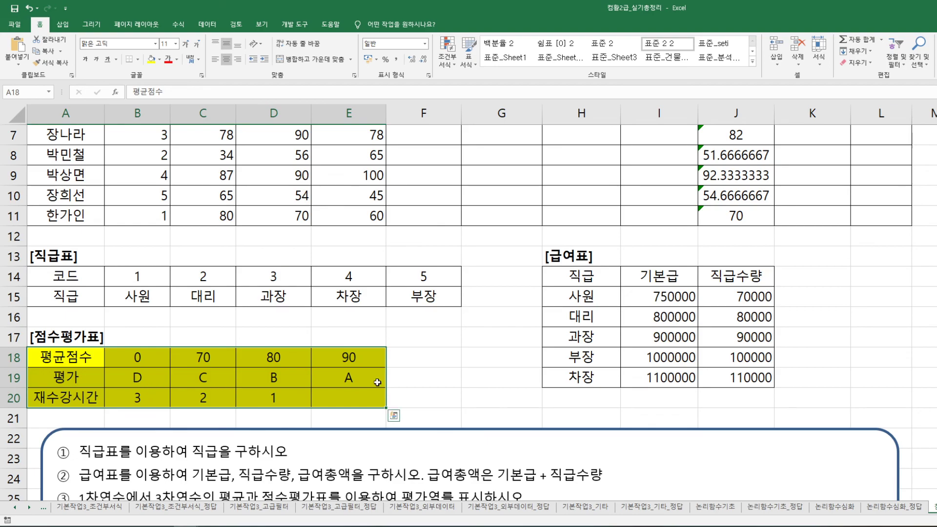
Nest the AVERAGE(C5:E5) formula in J5 inside HLOOKUP as its lookup value, followed by a comma
scroll(537, 290, up, 2)
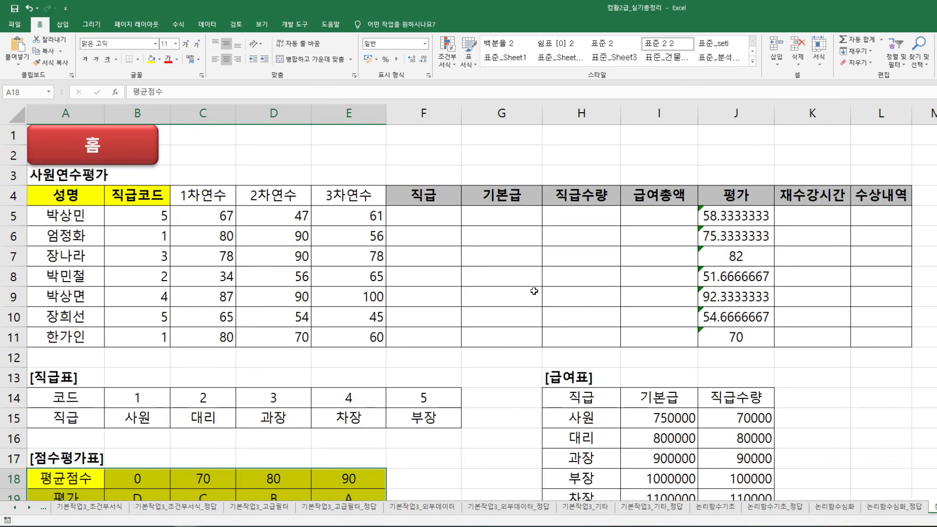
click(734, 216)
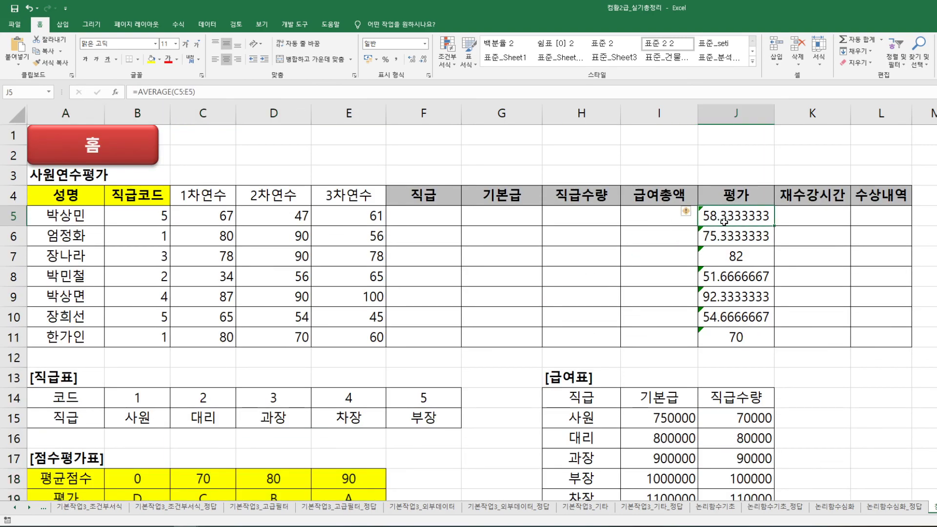
scroll(591, 306, down, 1)
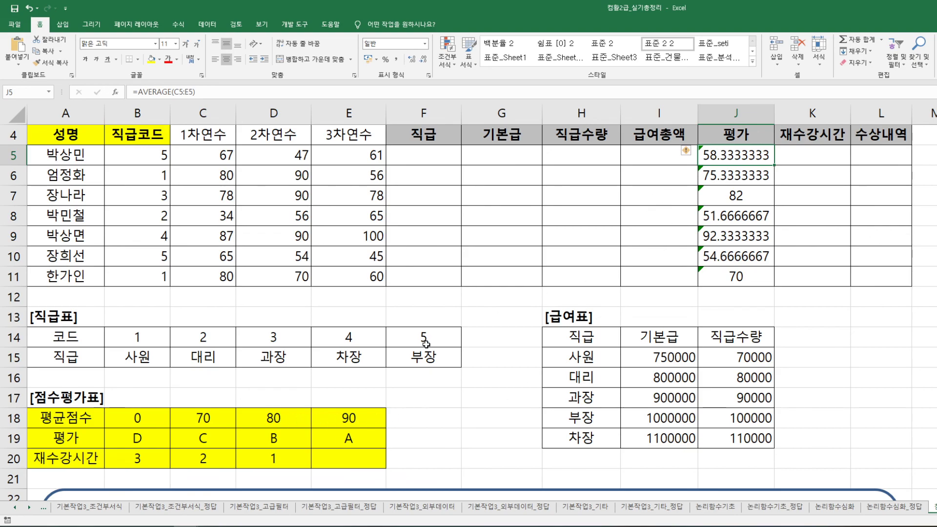
scroll(426, 344, up, 1)
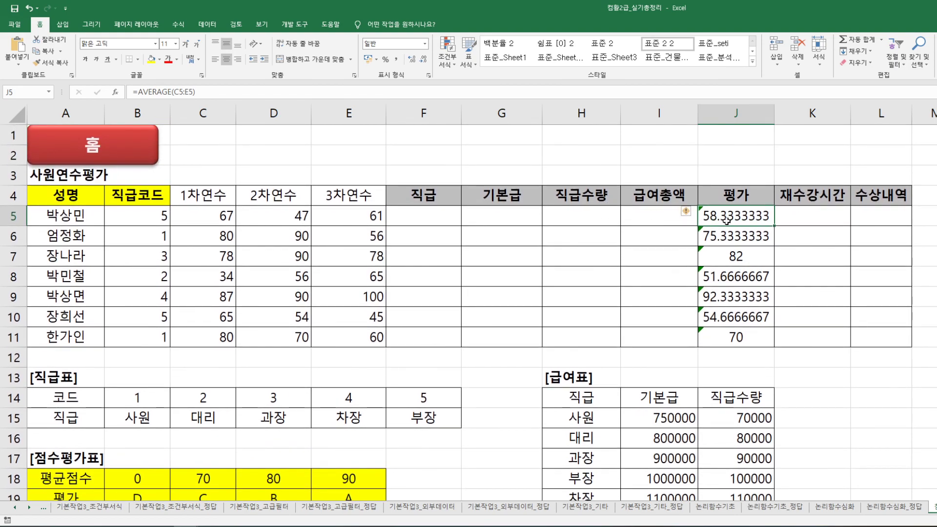
double_click(737, 217)
click(632, 217)
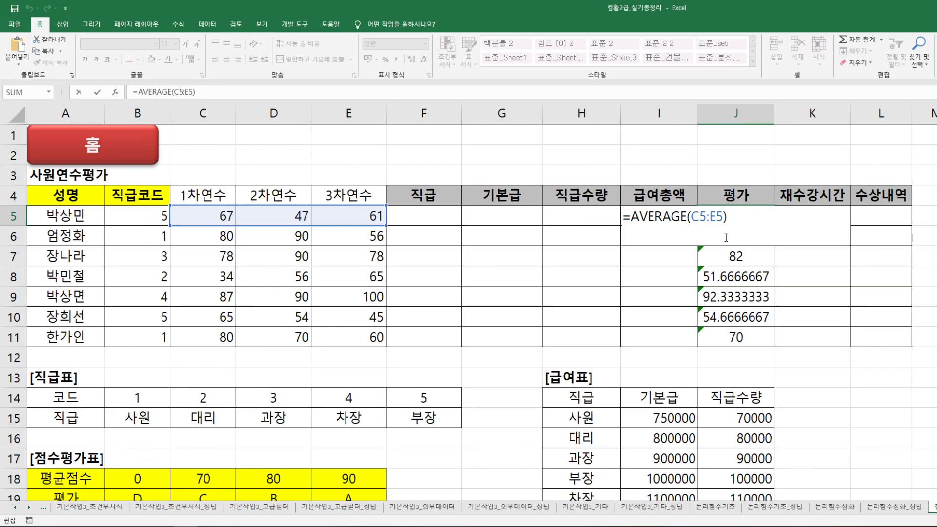
text(HLOOKUP()
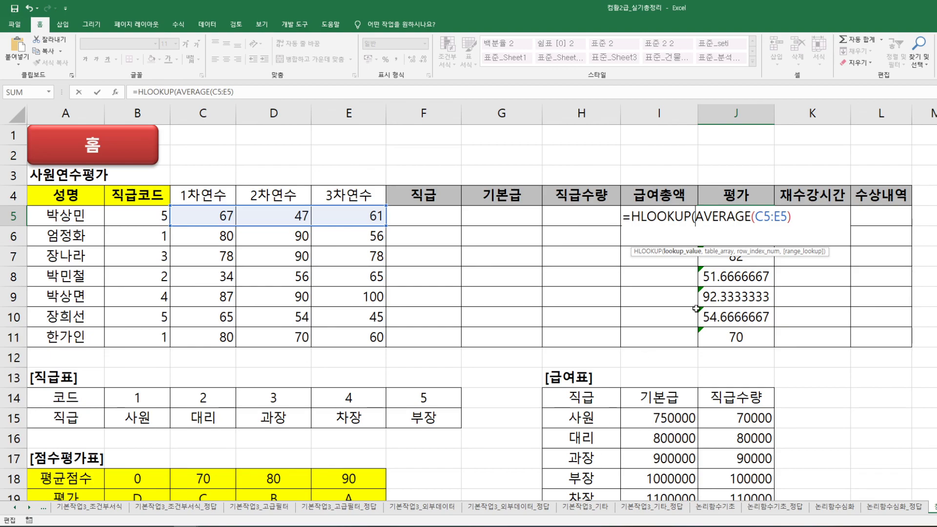
drag(696, 216, 802, 216)
click(804, 216)
text(,)
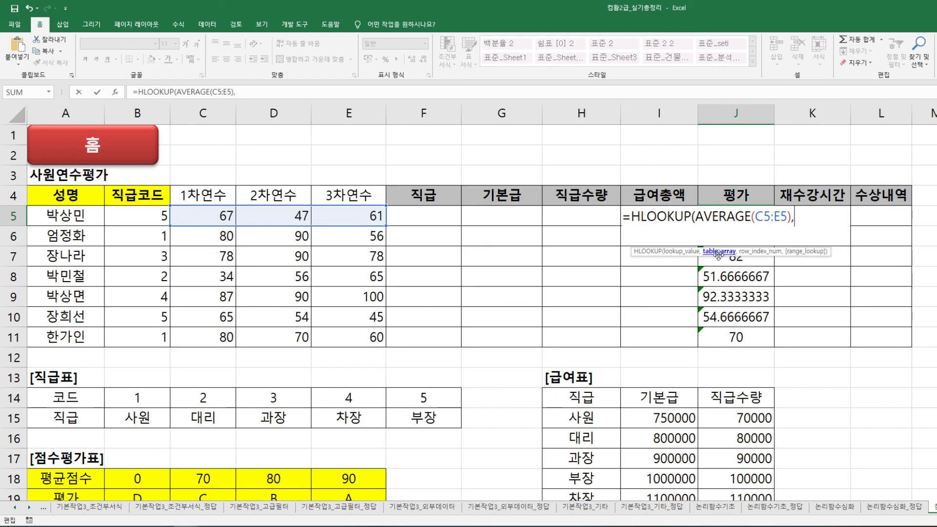
Add the 점수평가표 range to J5's HLOOKUP formula as the absolute table array $A$18:$E$20, followed by a comma
scroll(604, 324, down, 2)
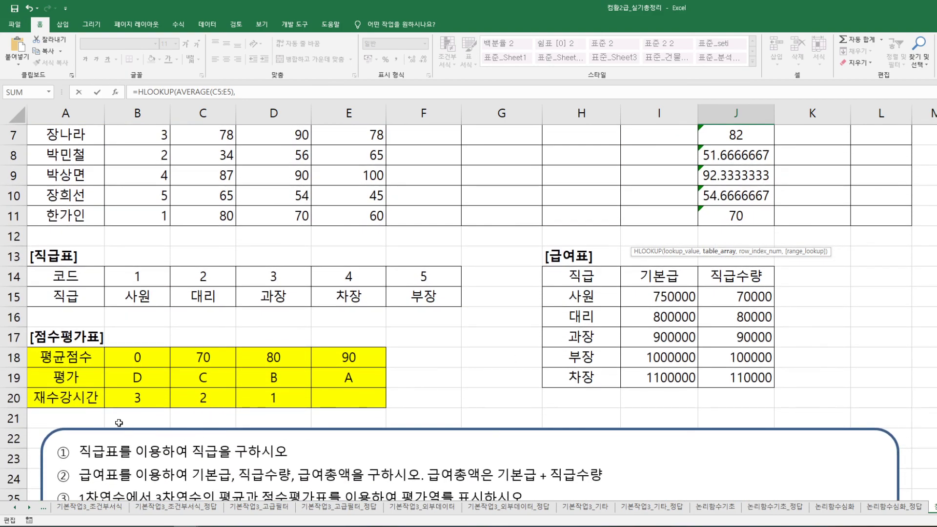
drag(57, 357, 352, 394)
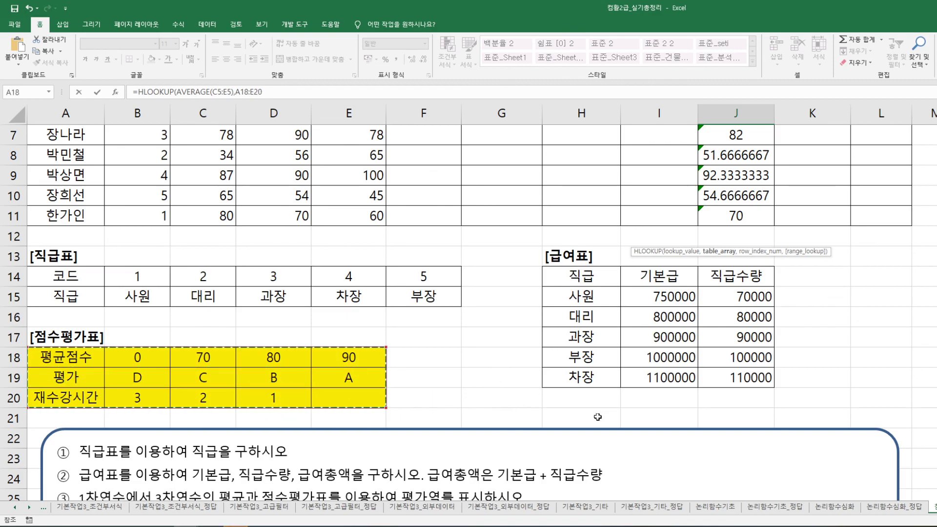
scroll(593, 437, up, 2)
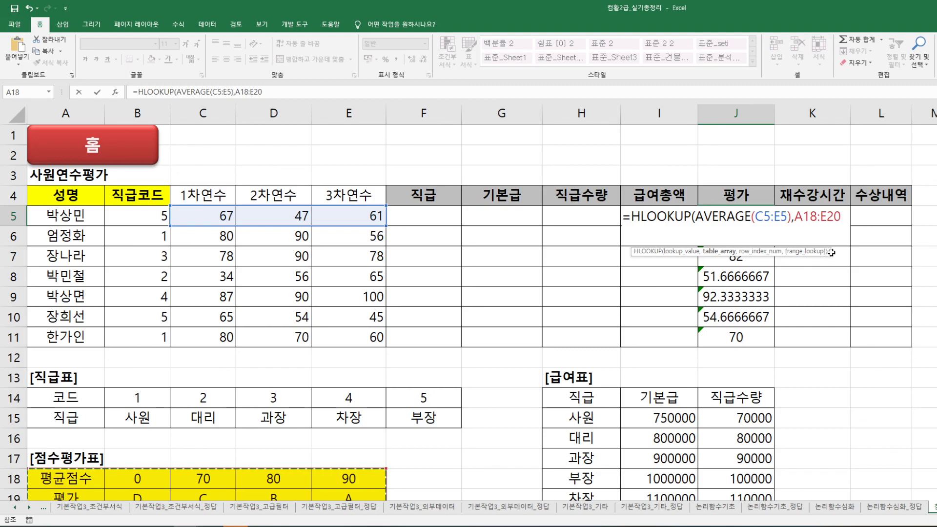
key(F4)
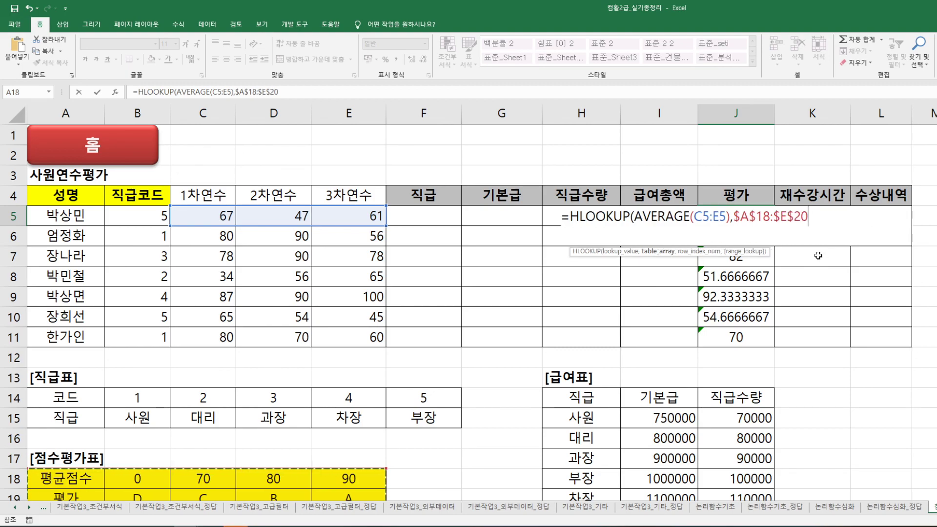
text(,)
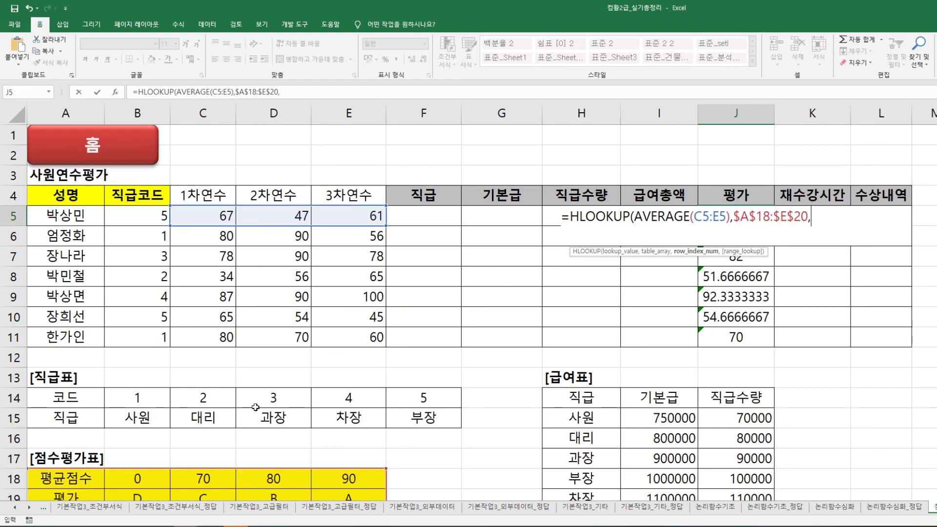
Complete J5's HLOOKUP with row index 2 and match type 1, and fill the formula down to J11
scroll(219, 450, down, 1)
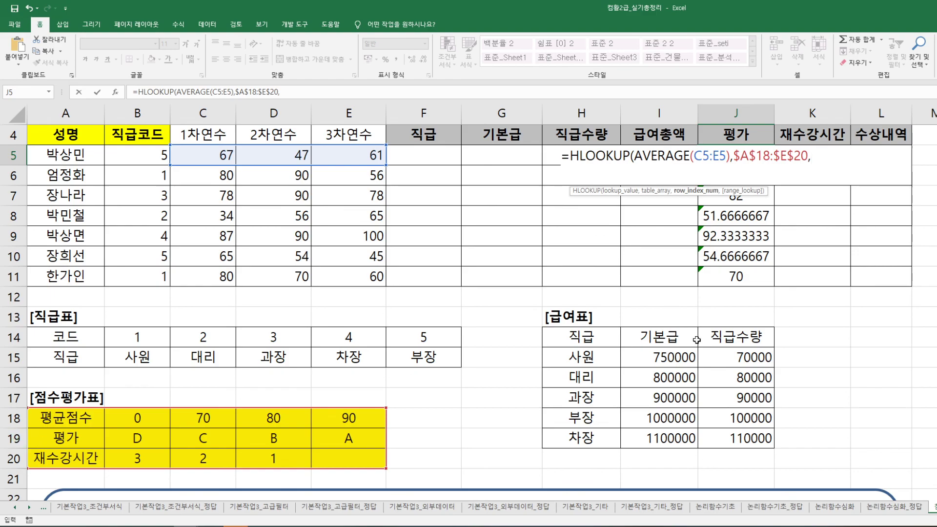
scroll(569, 366, up, 1)
text(2)
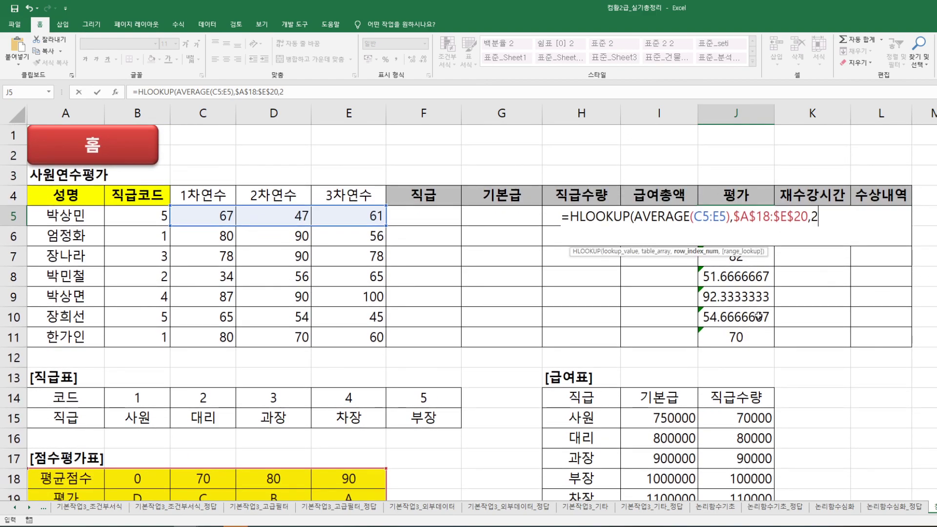
text(,)
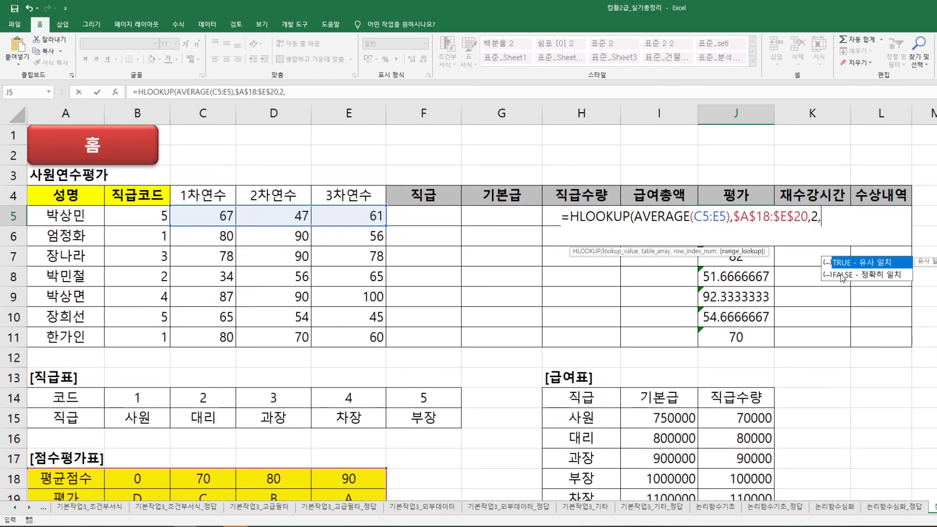
scroll(348, 388, down, 2)
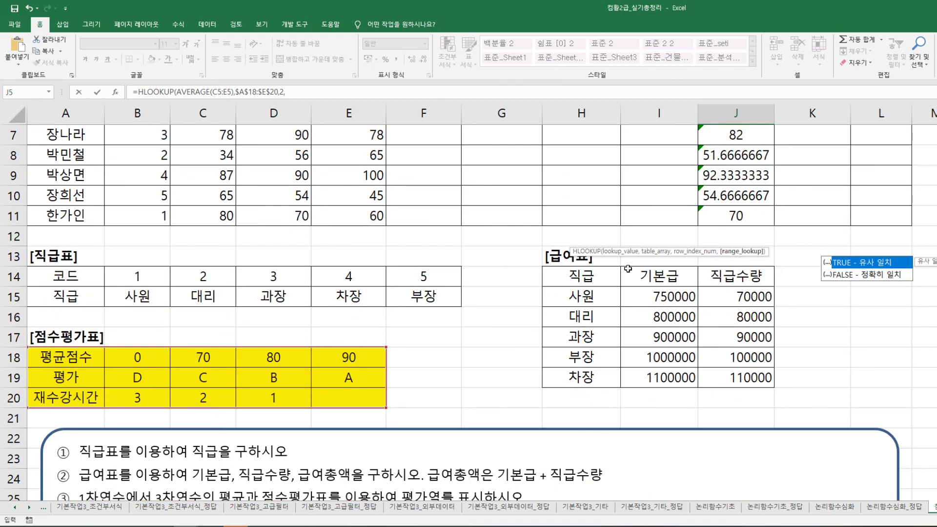
scroll(815, 314, up, 2)
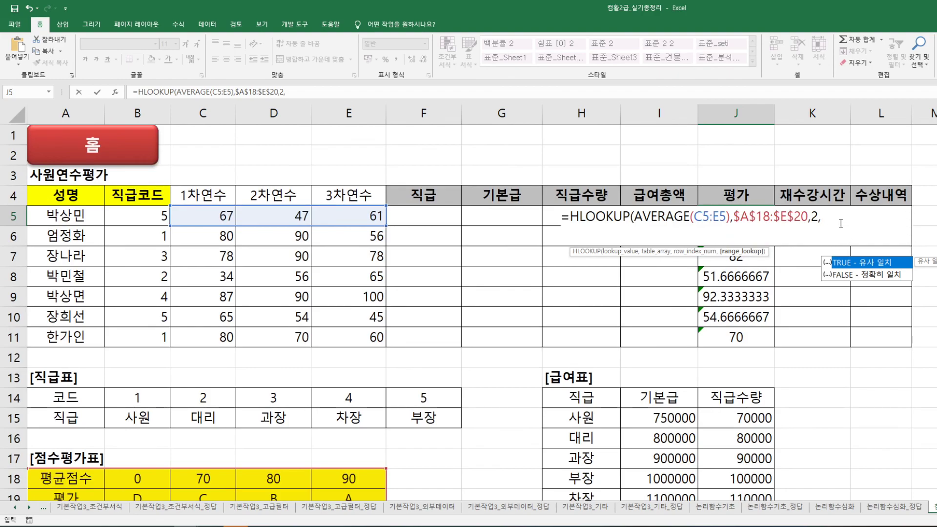
text(1))
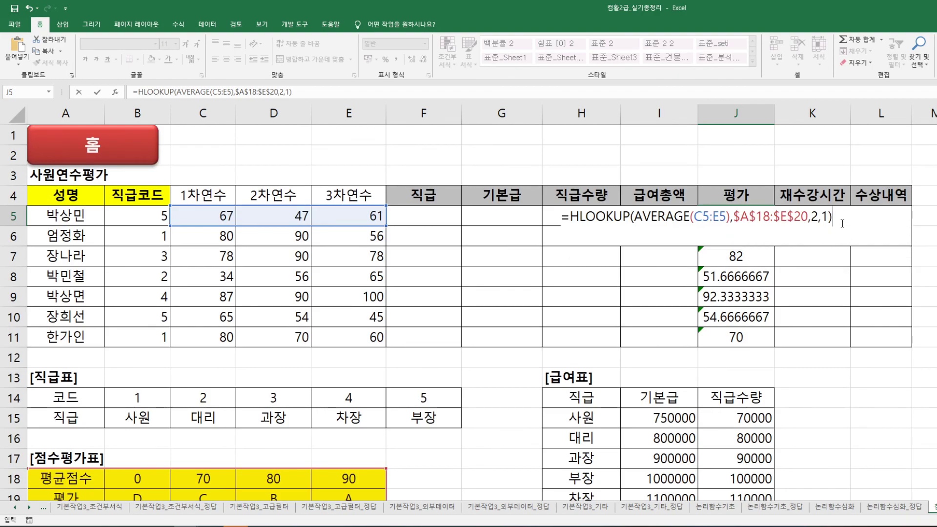
key(Return)
click(771, 216)
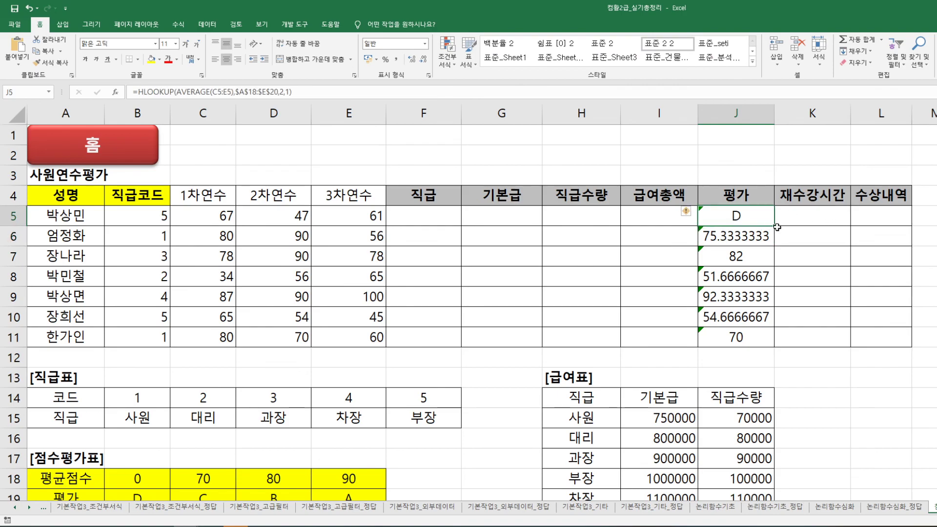
double_click(776, 227)
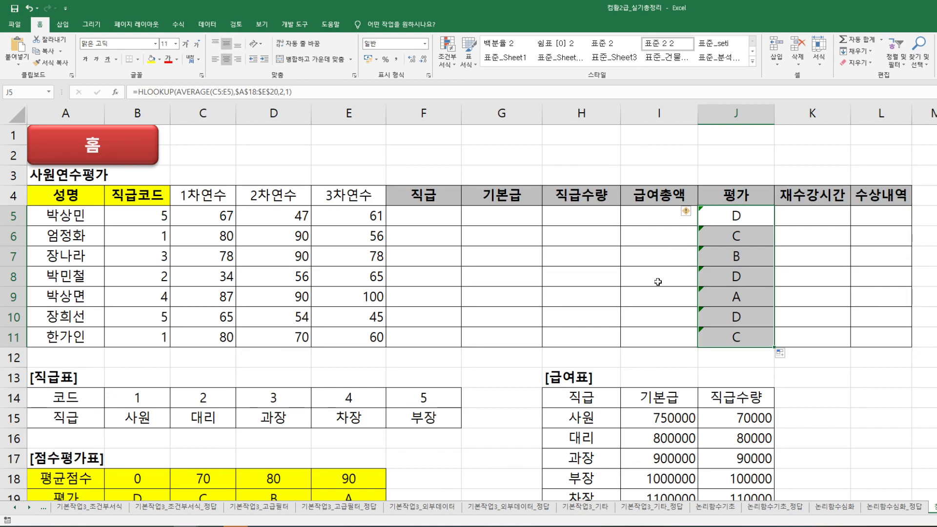
Review J5's HLOOKUP formula and examine the $C5:$E5 and $B$18:$E$20 references in the answer sheet's J5
double_click(734, 215)
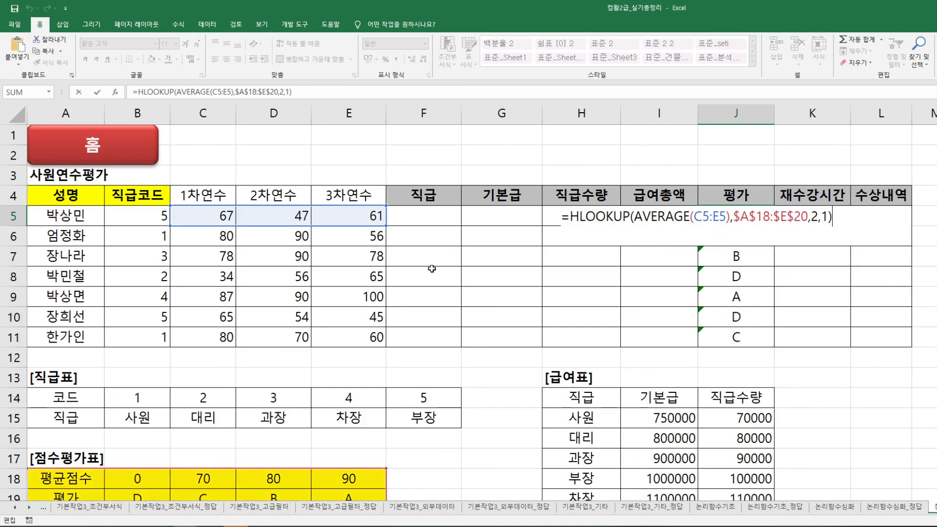
scroll(214, 446, down, 3)
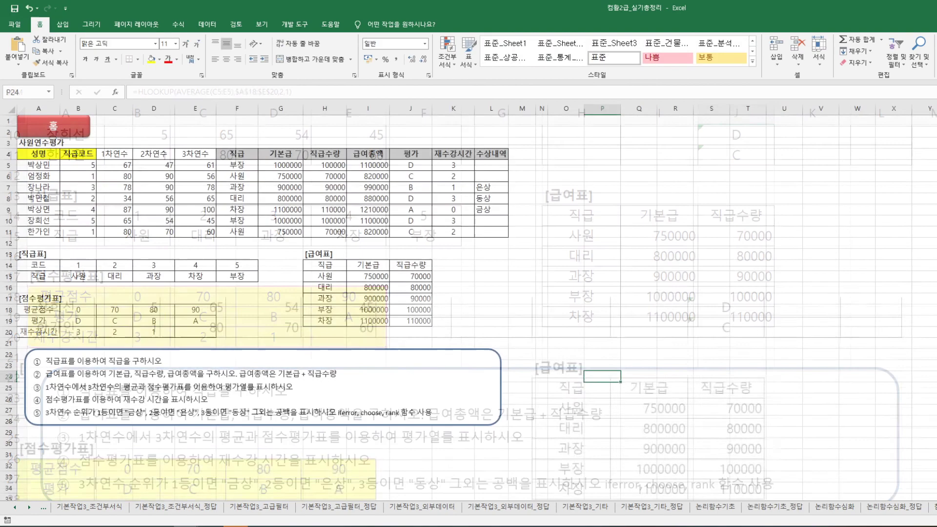
click(411, 168)
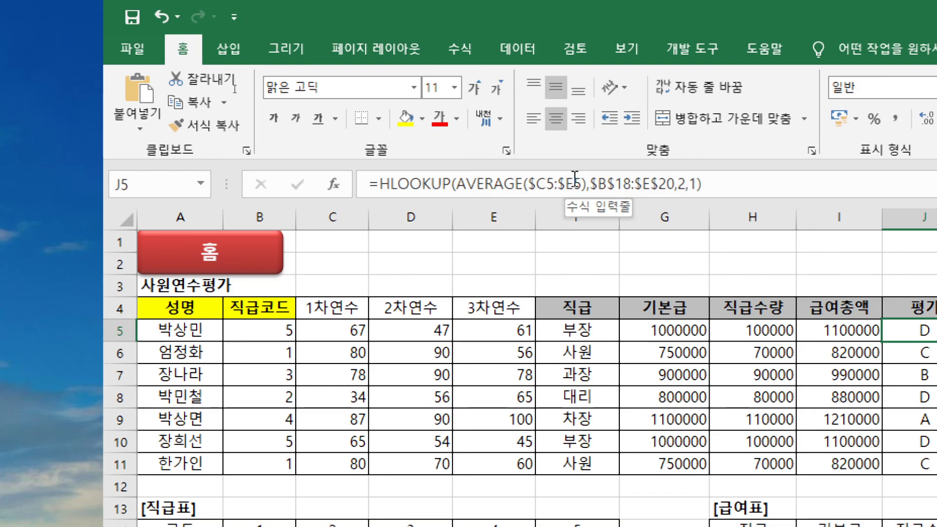
drag(530, 185, 582, 187)
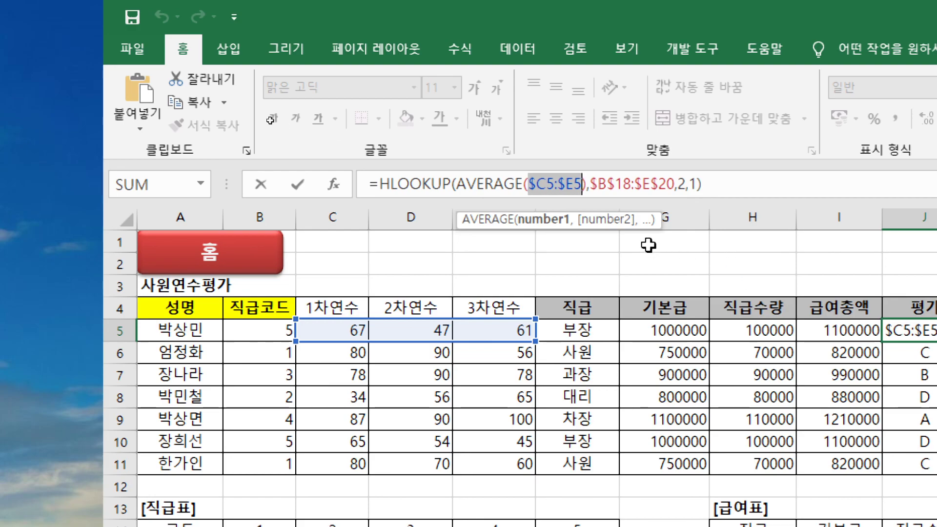
drag(590, 184, 675, 184)
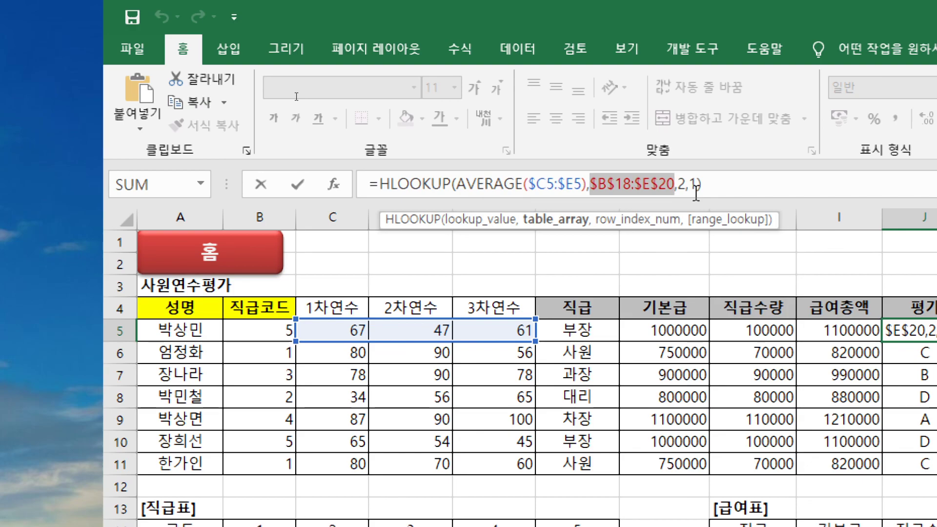
drag(527, 185, 582, 192)
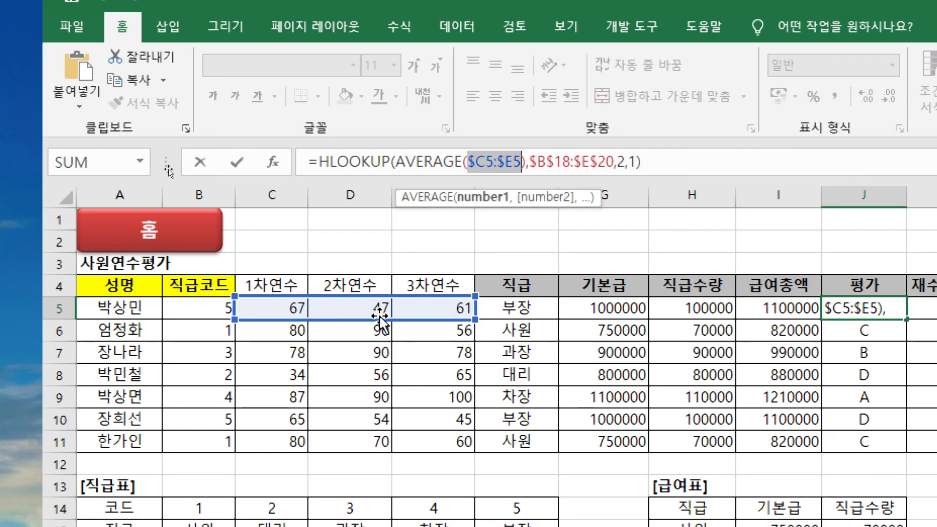
Shift the AVERAGE range in the answer sheet's J5 to $C6:$E6 and move it back to $C5:$E5
drag(383, 320, 382, 336)
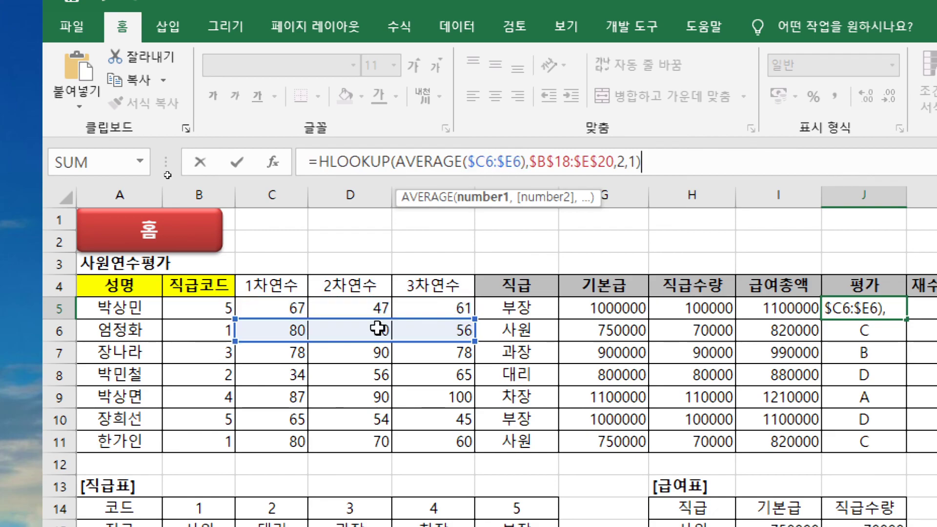
click(577, 161)
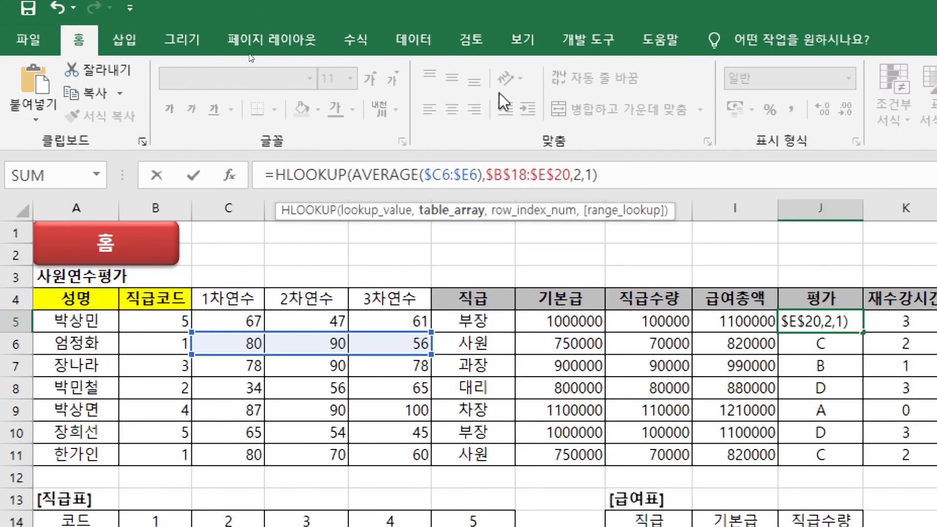
drag(424, 175, 479, 180)
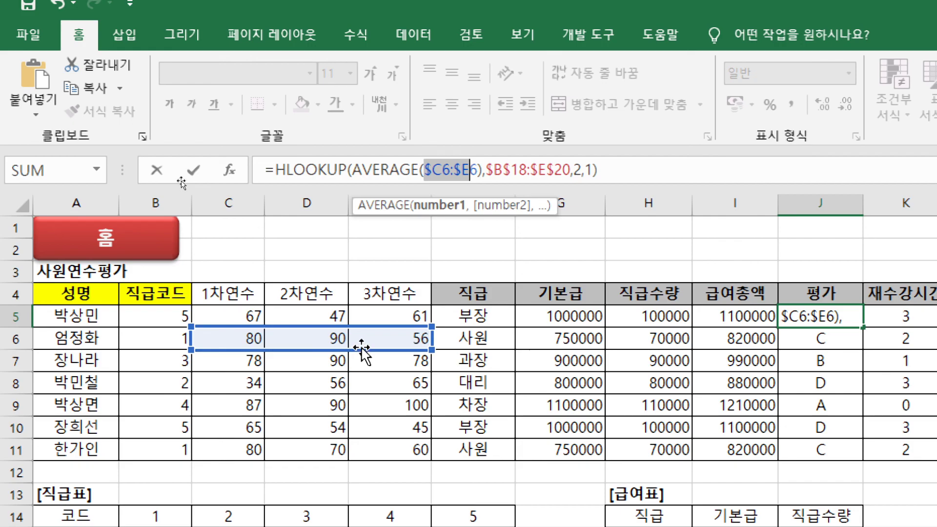
drag(362, 347, 370, 324)
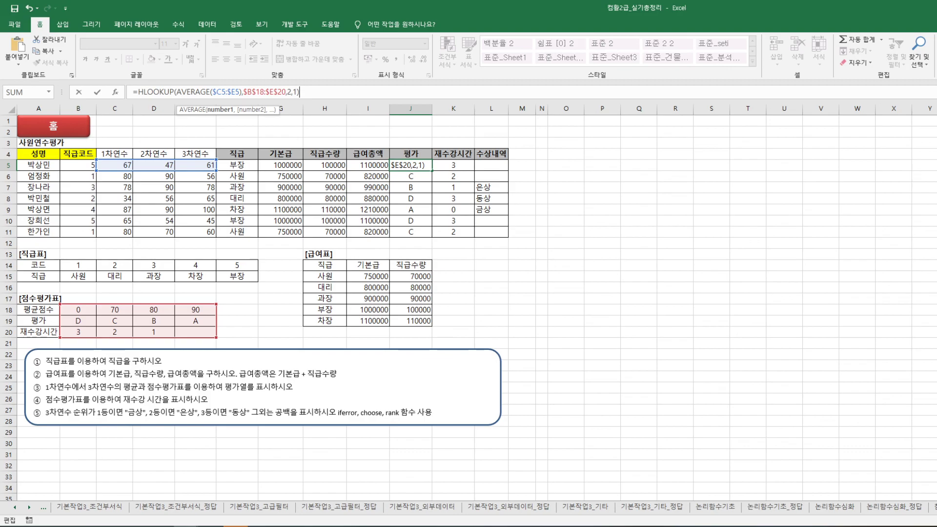
click(459, 165)
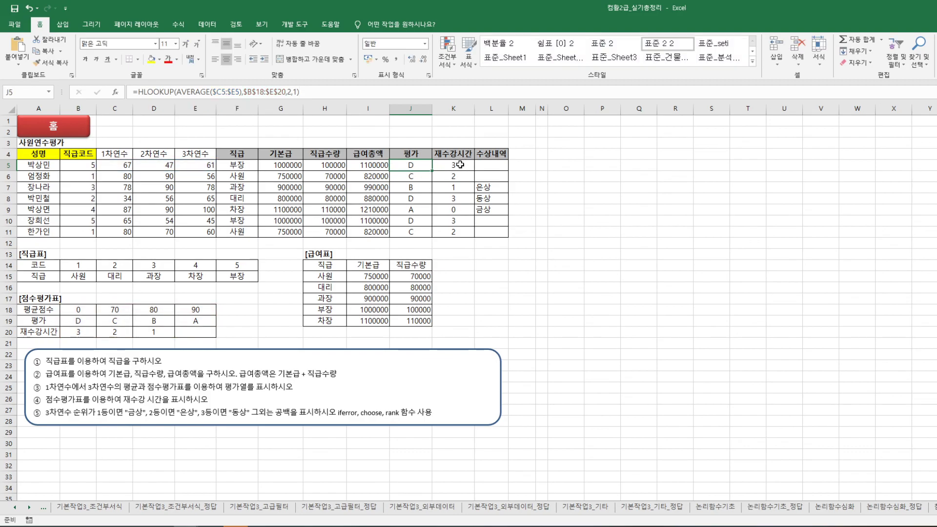
Check the 재수강시간 formula in K5 and clear the cells K5:K11
double_click(460, 165)
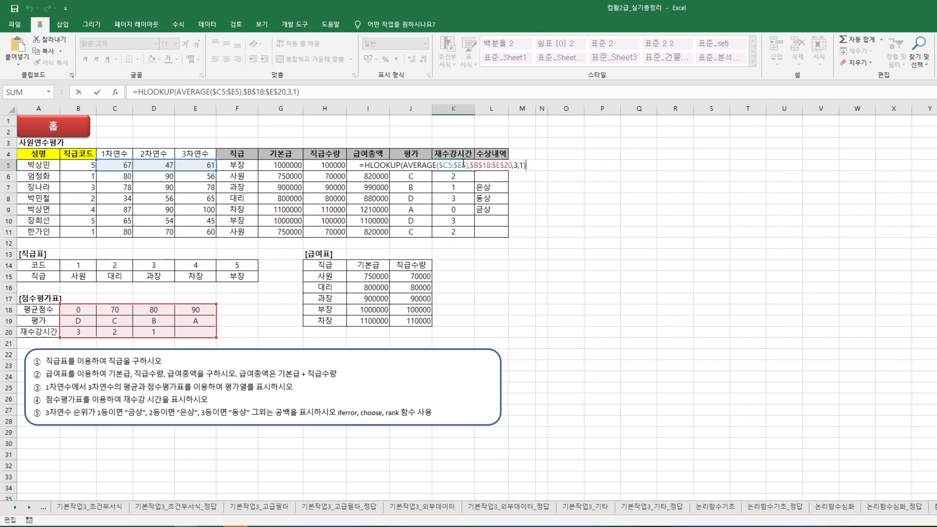
key(ctrl+Return)
drag(474, 171, 461, 234)
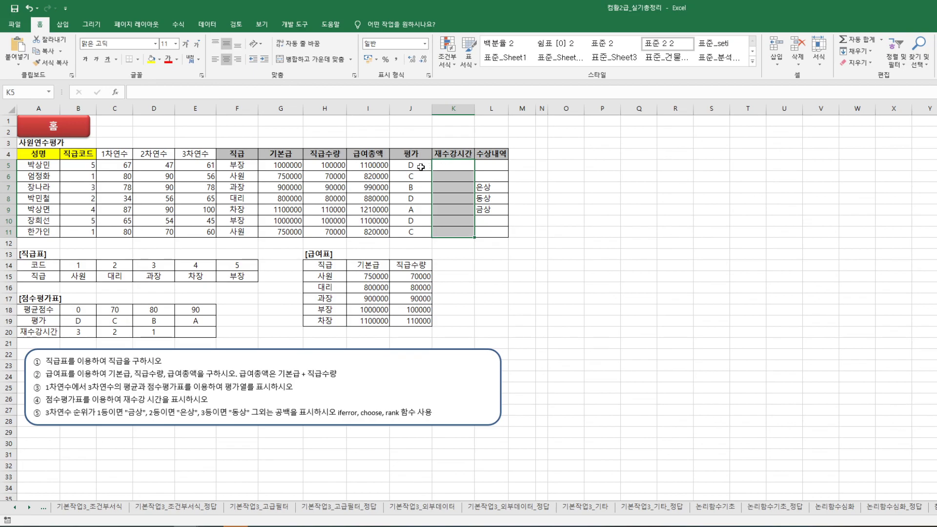
key(Delete)
Try filling the 평가 formula from J5 across into K5, and clear K5 again
key(Left)
drag(434, 171, 457, 171)
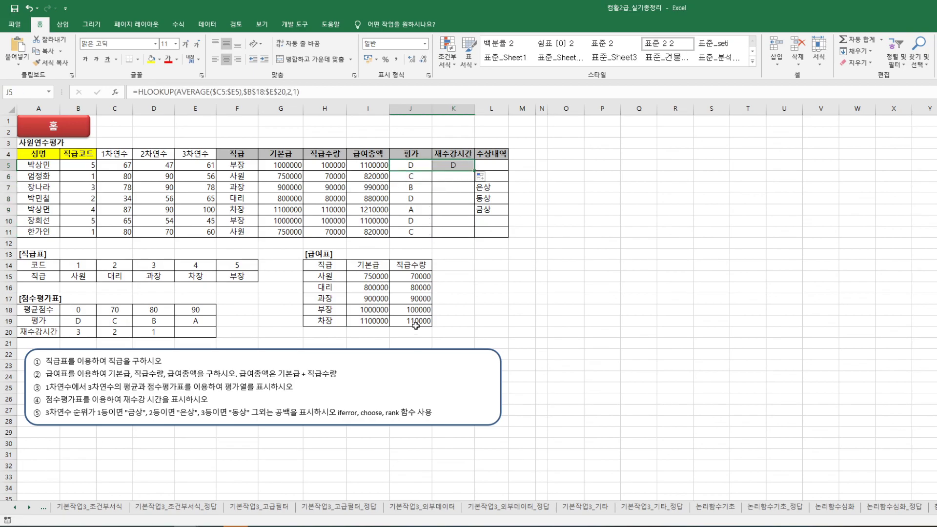
click(451, 168)
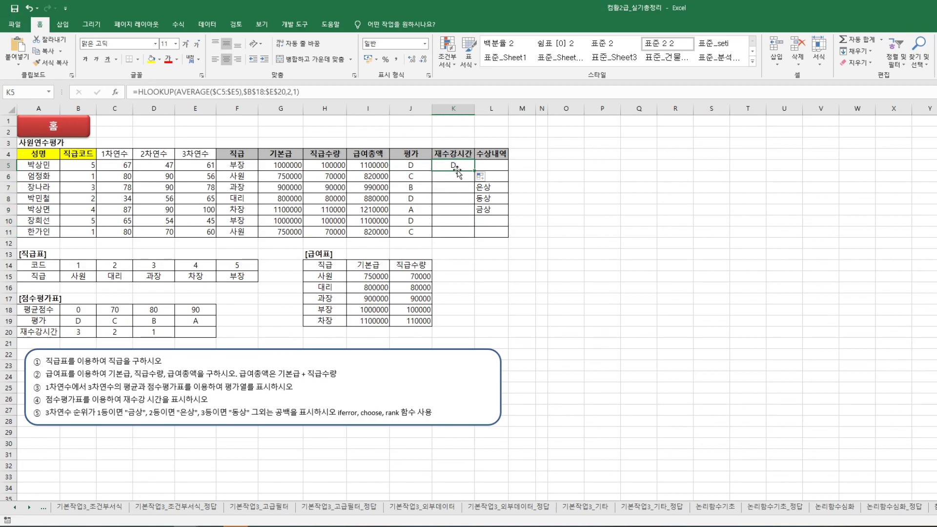
key(Delete)
key(Left)
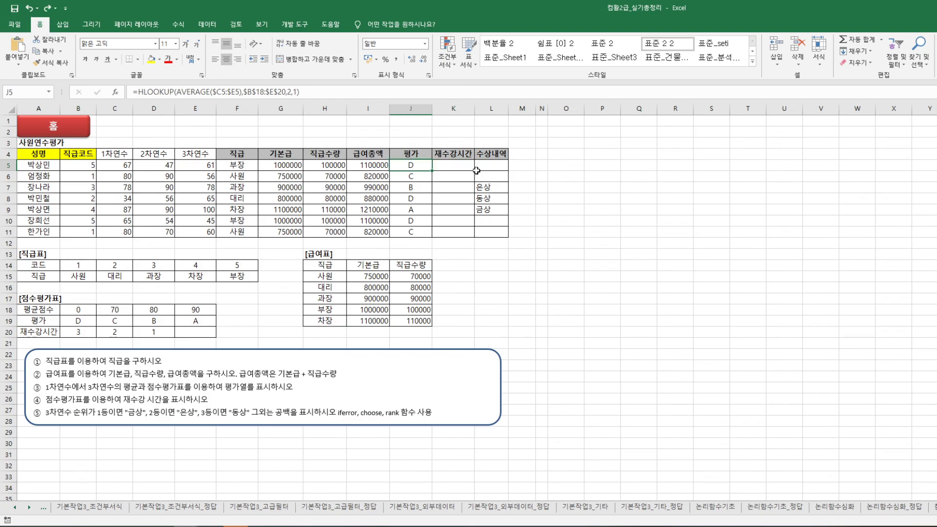
Examine the references in J5's HLOOKUP formula and mark out the 점수평가표 range A18:E20
click(450, 167)
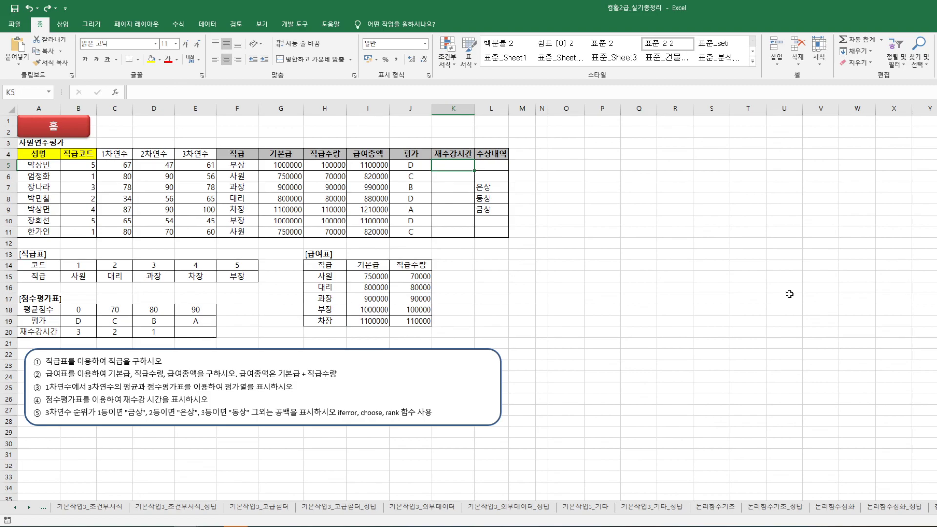
click(405, 168)
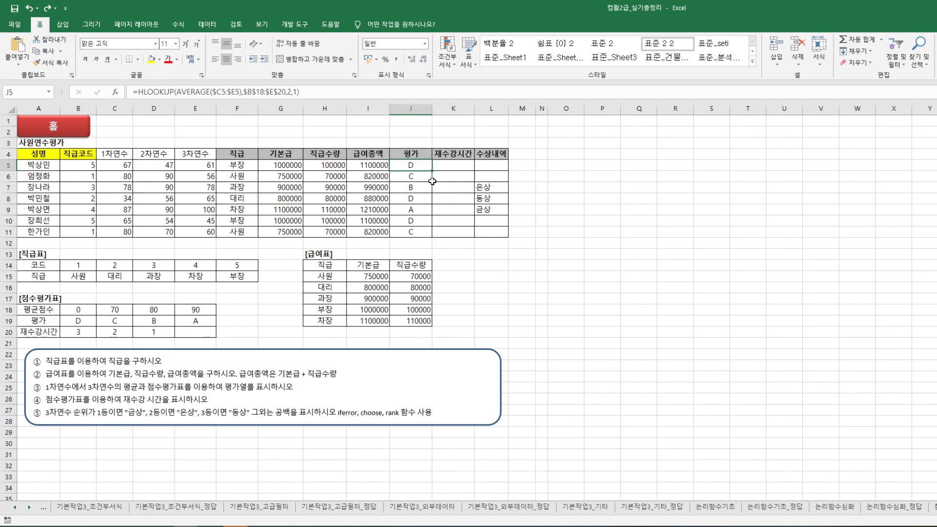
key(F2)
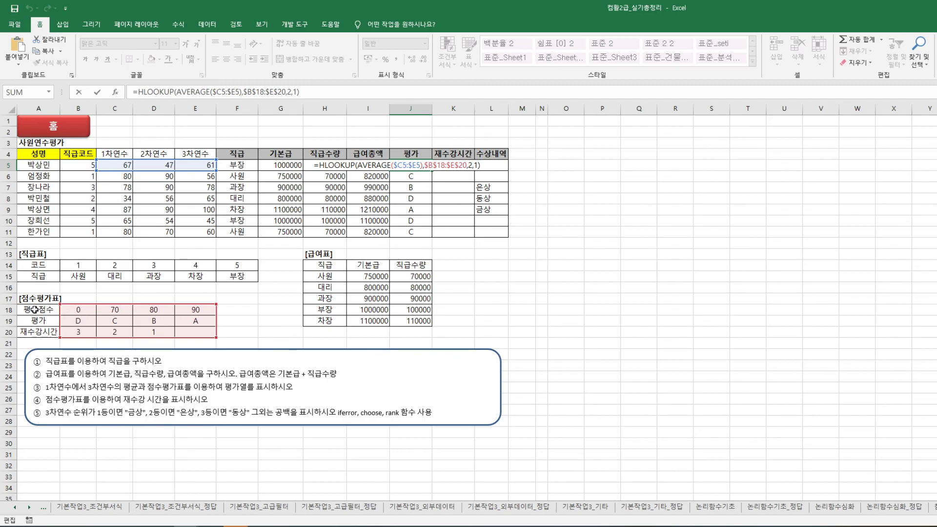
drag(34, 310, 173, 326)
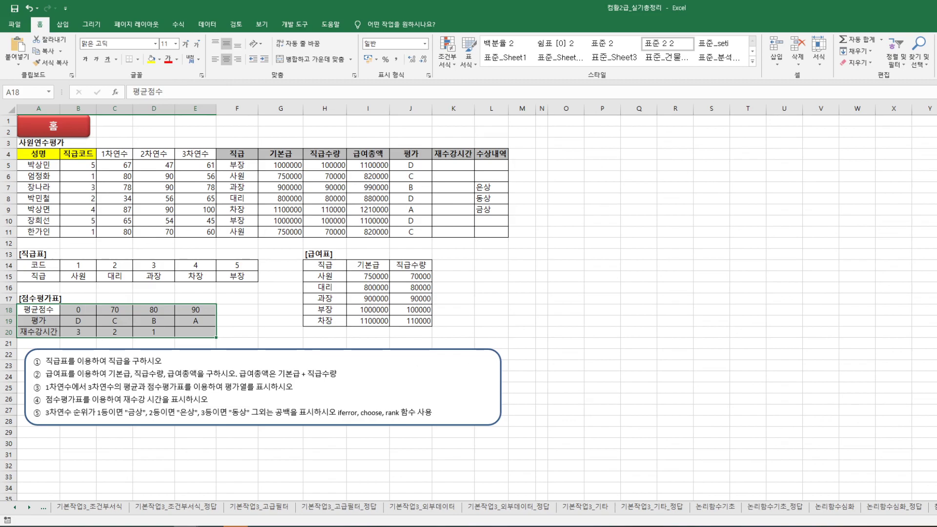
scroll(469, 302, up, 5)
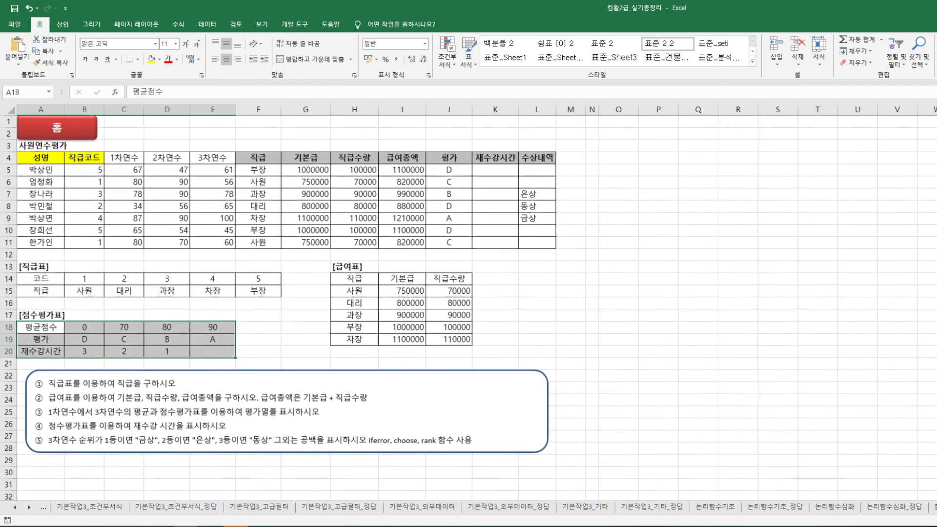
scroll(469, 312, up, 1)
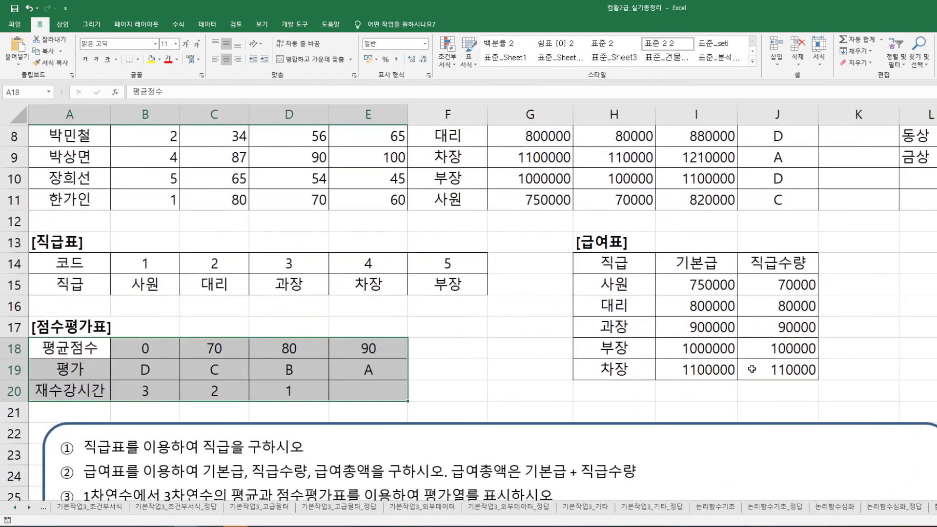
scroll(847, 364, up, 3)
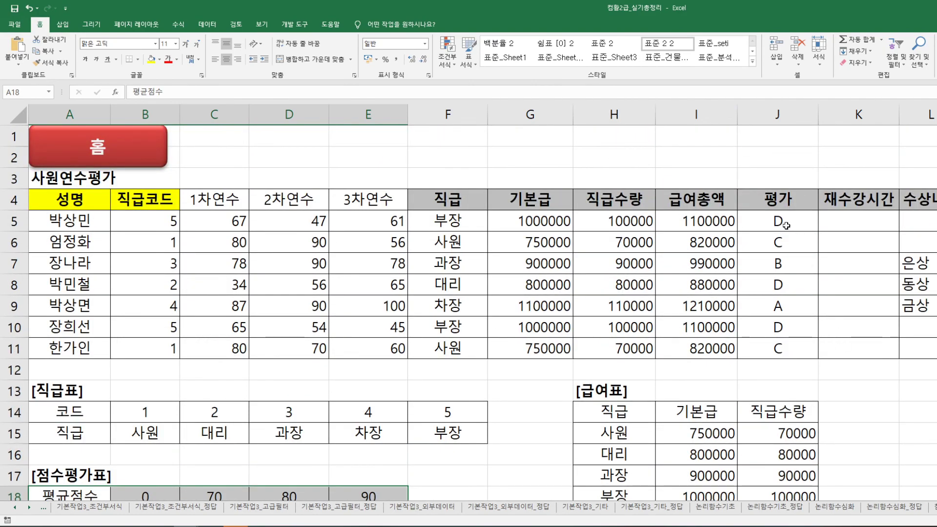
click(784, 222)
click(847, 222)
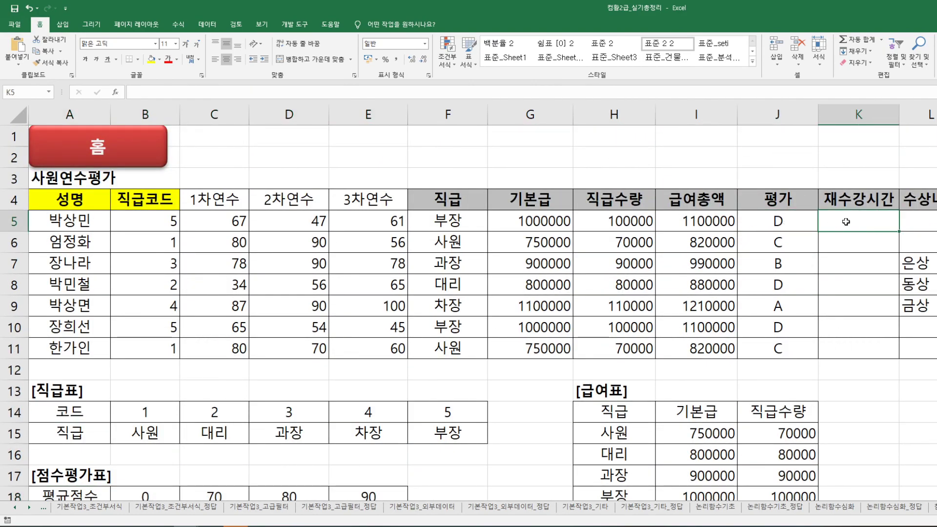
text(=ho)
key(BackSpace)
text(lo)
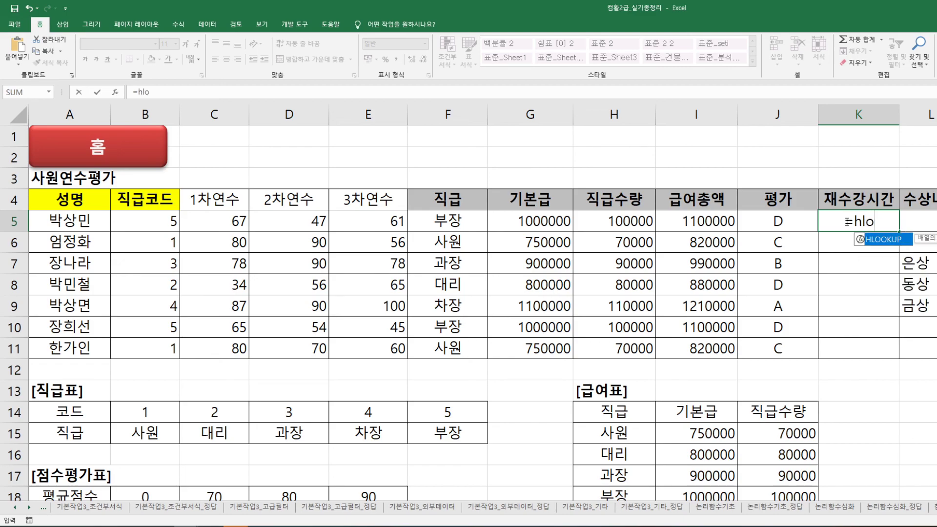
key(Tab)
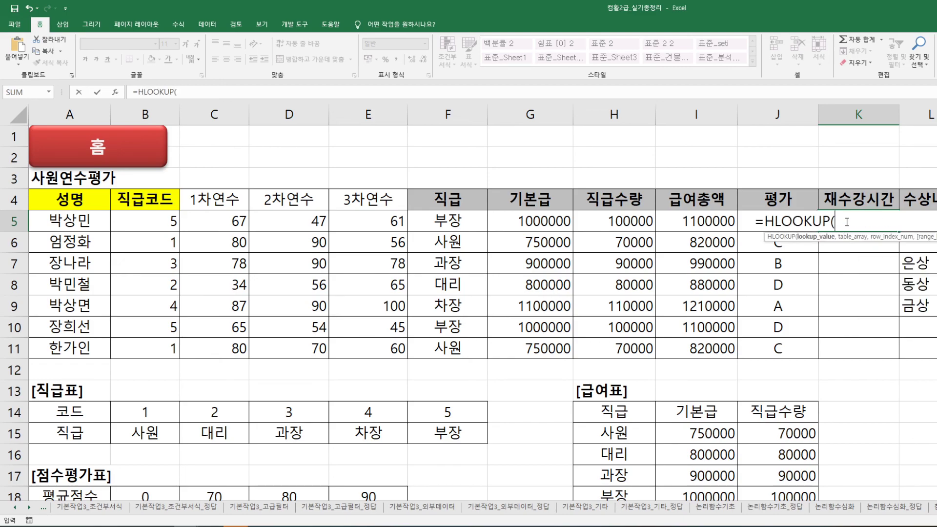
click(745, 245)
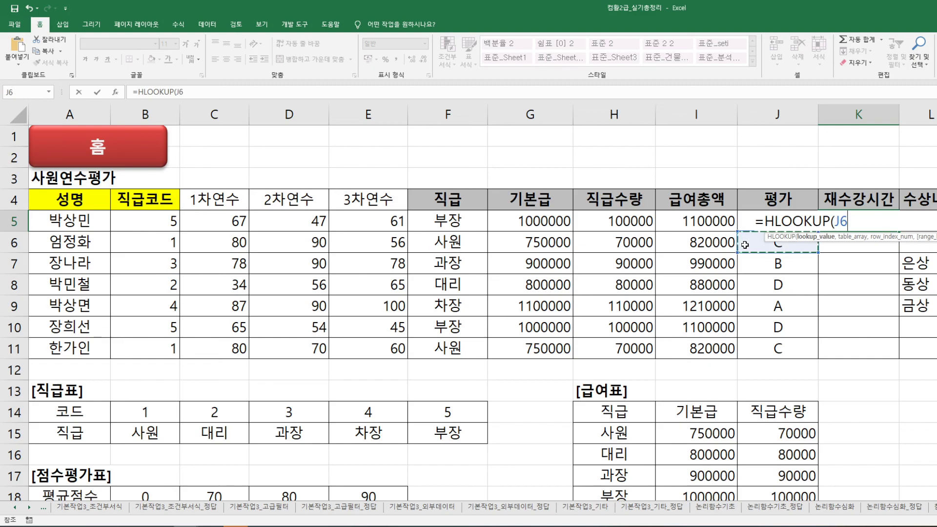
key(Up)
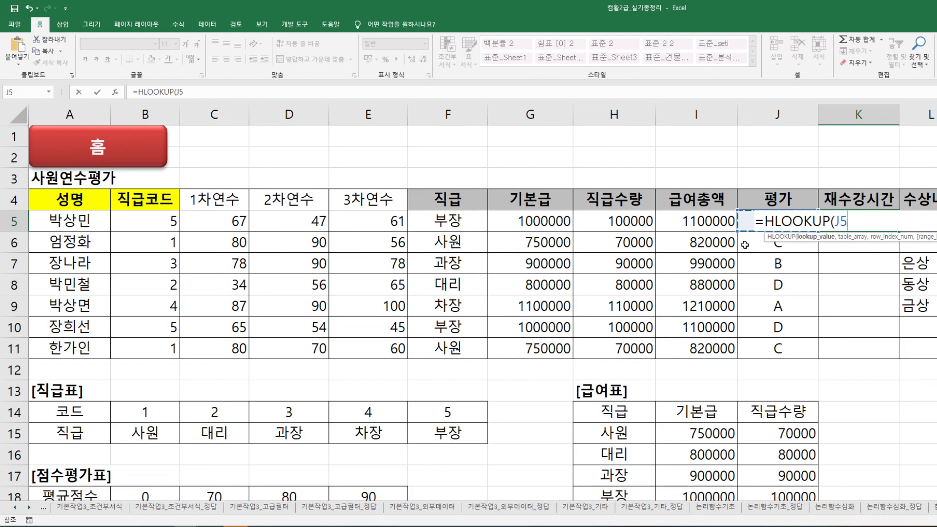
text(,)
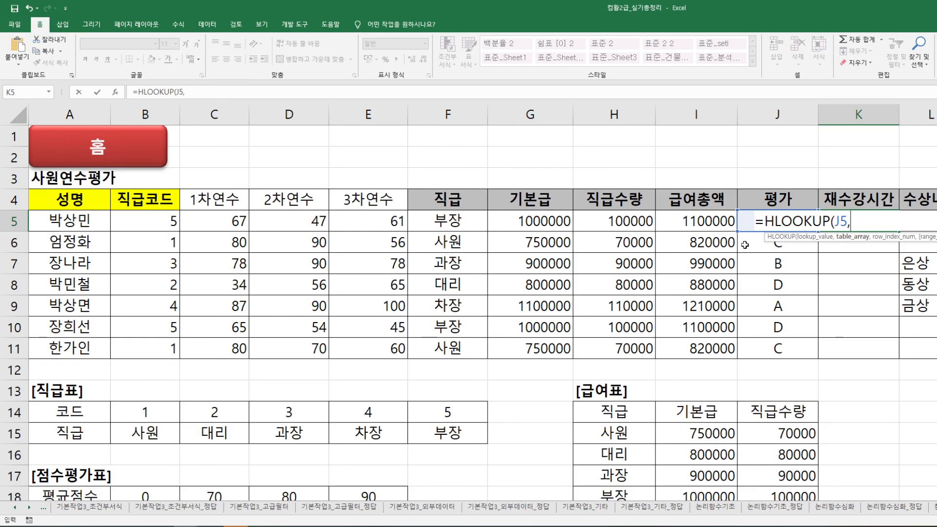
scroll(416, 312, down, 1)
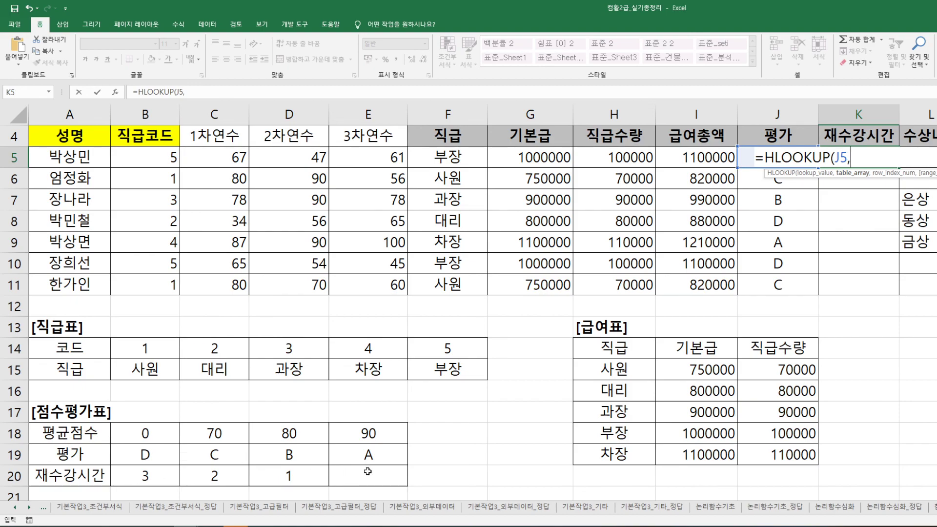
drag(78, 440, 379, 473)
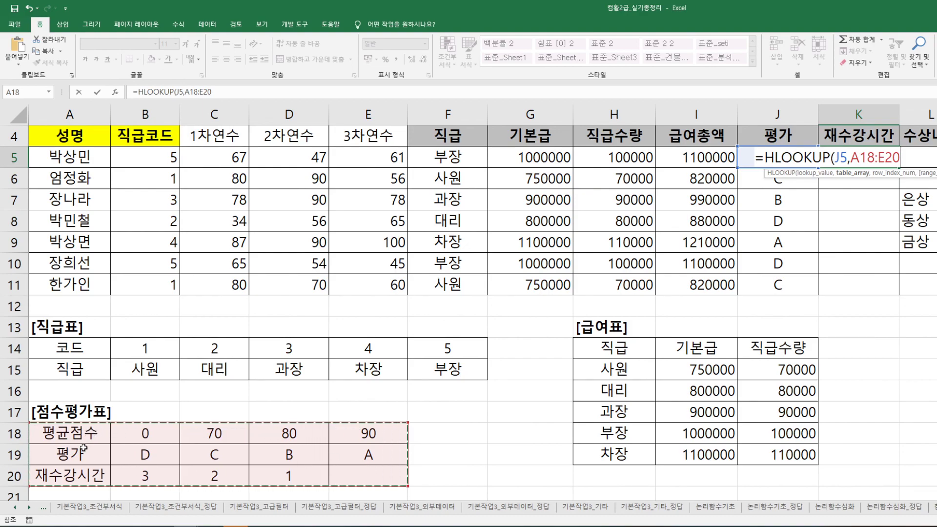
drag(70, 454, 386, 472)
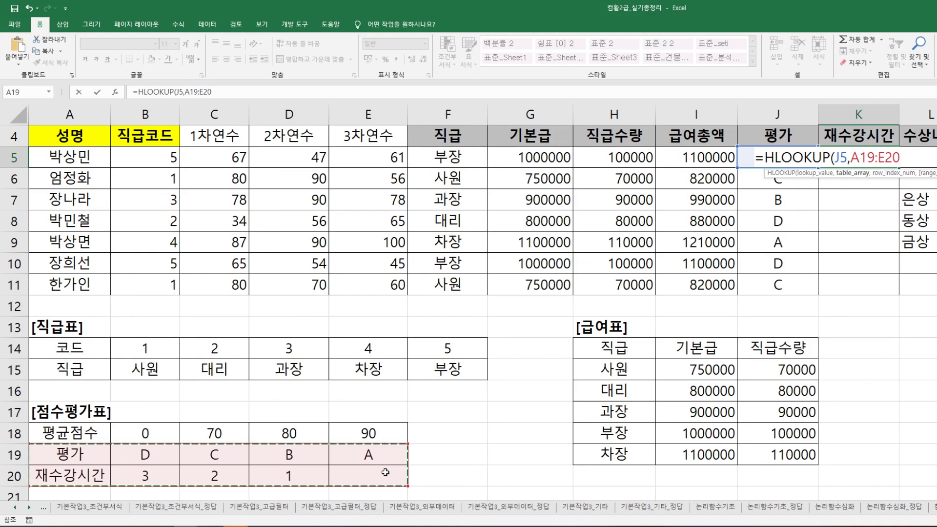
key(BackSpace)
key(BackSpace)
key(BackSpace)
key(BackSpace)
key(BackSpace)
key(BackSpace)
key(BackSpace)
key(BackSpace)
key(BackSpace)
key(BackSpace)
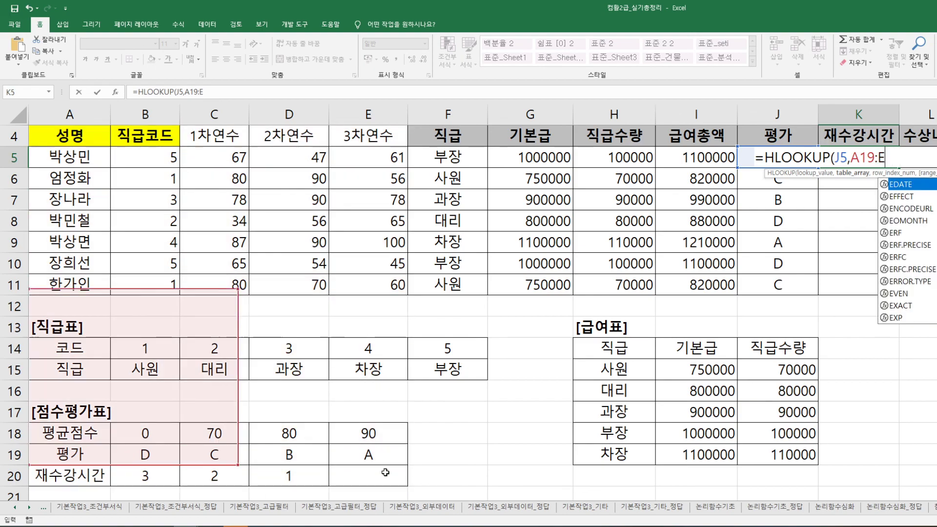
key(BackSpace)
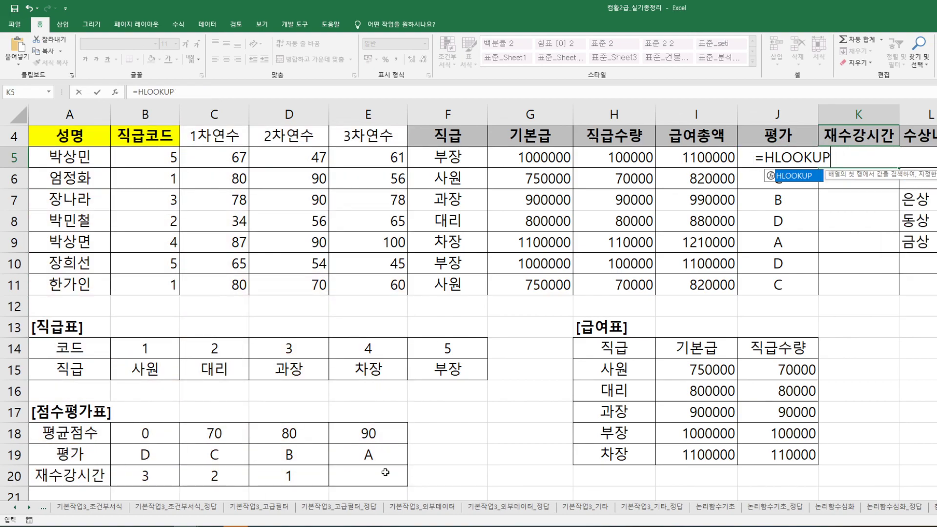
key(super+plus)
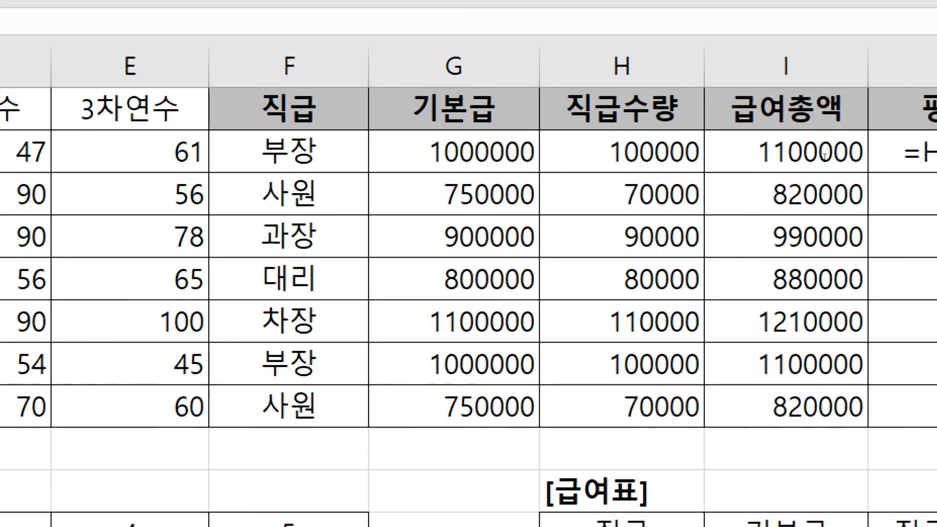
text(p)
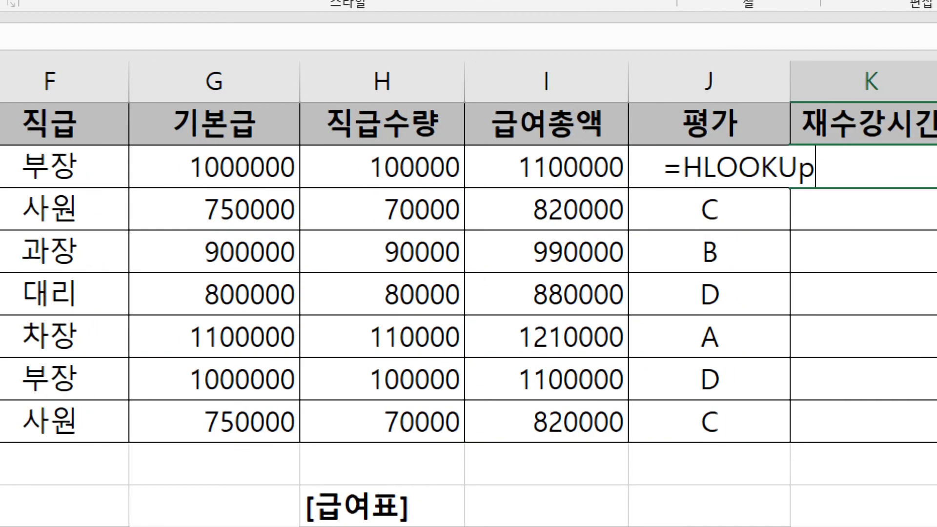
key(BackSpace)
key(BackSpace)
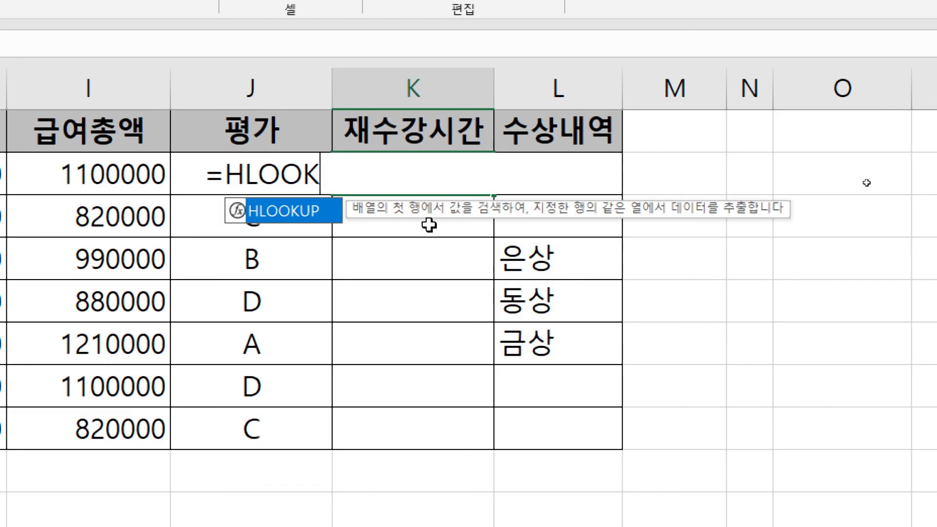
key(super+Escape)
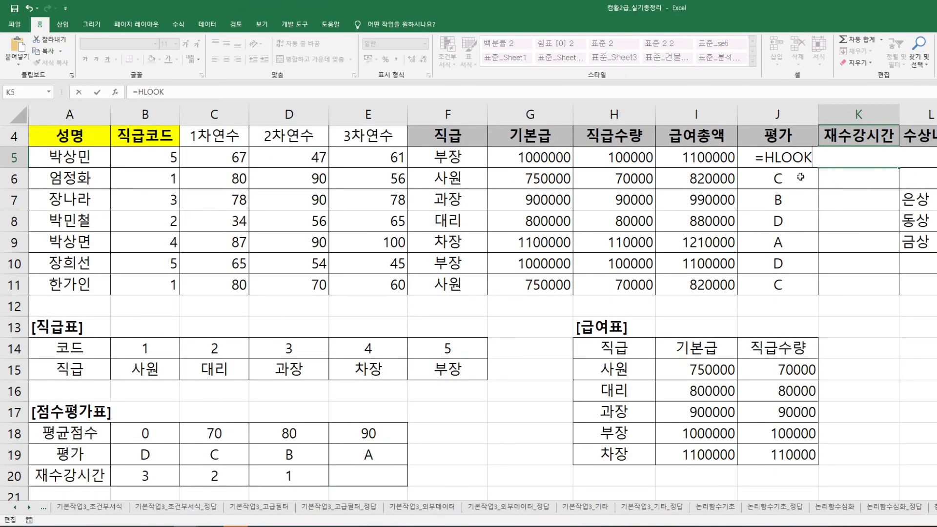
key(Escape)
Begin an HLOOKUP formula in K5 with J5 as the lookup value and A19:E20 of 점수평가표 as the table range
text(=)
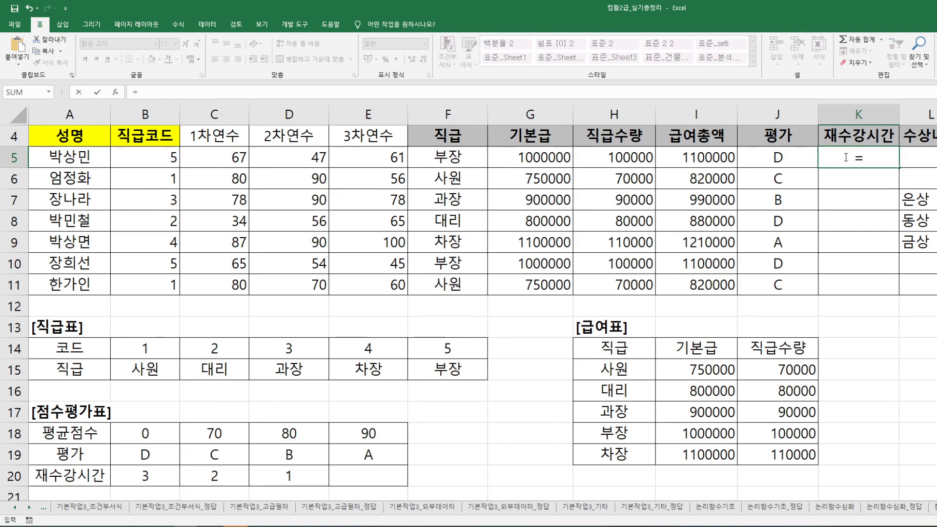
text(HLOOKUP()
click(752, 179)
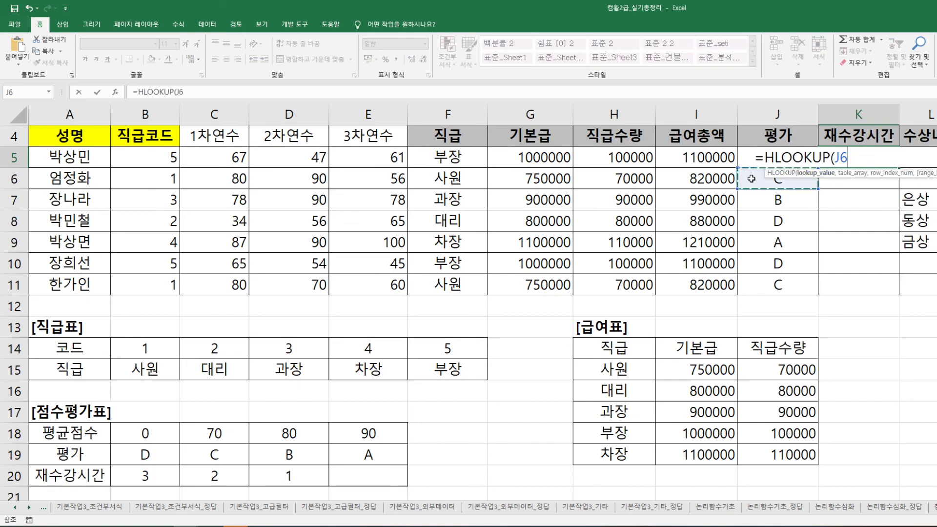
key(Up)
text(,)
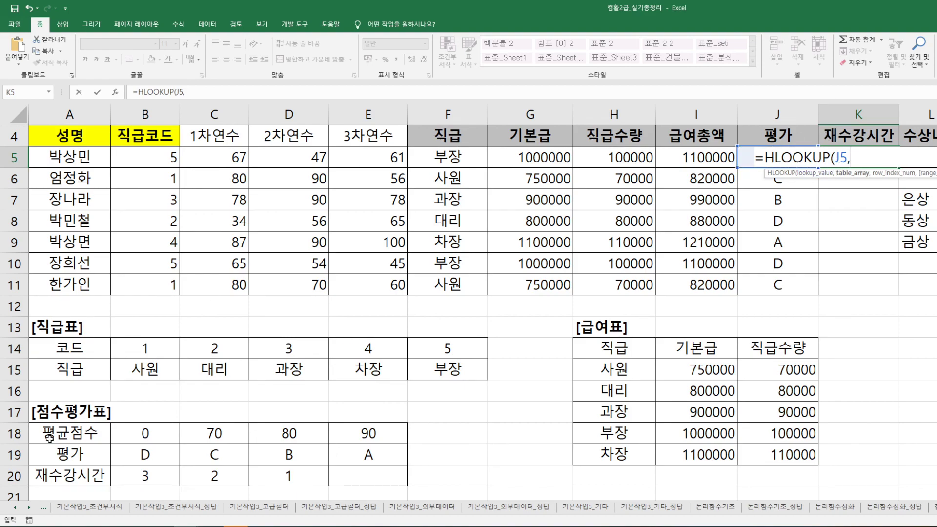
drag(76, 433, 430, 480)
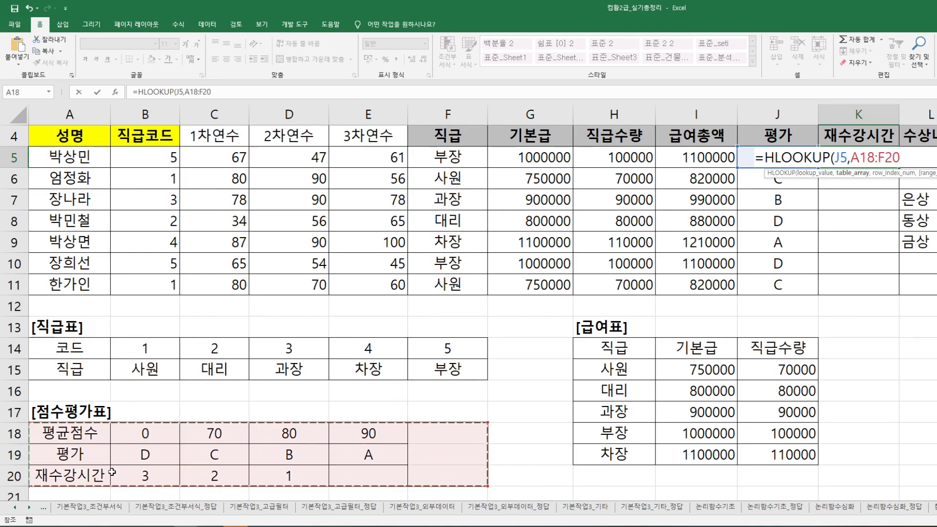
click(105, 458)
drag(120, 460, 368, 476)
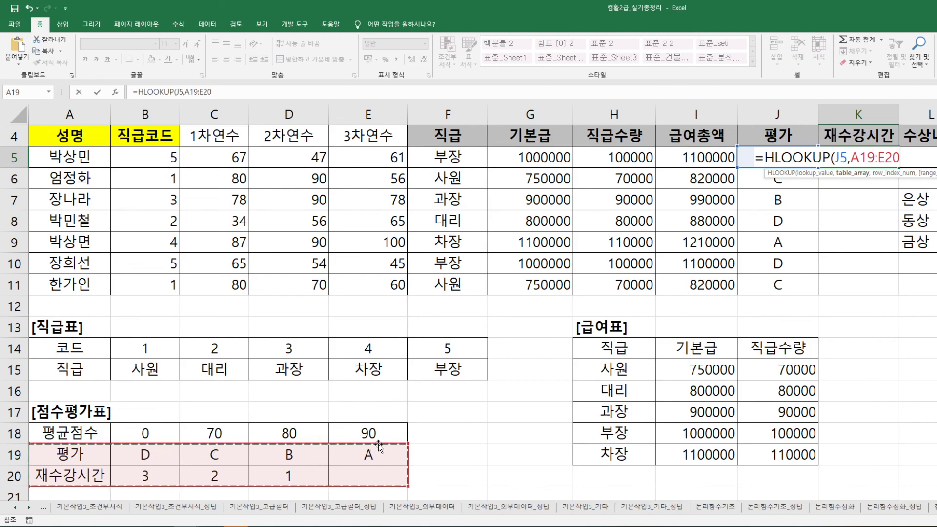
Make the table range absolute as $A$19:$E$20, finish K5's HLOOKUP with row 2 and match type 0, and fill it down to K11
key(F4)
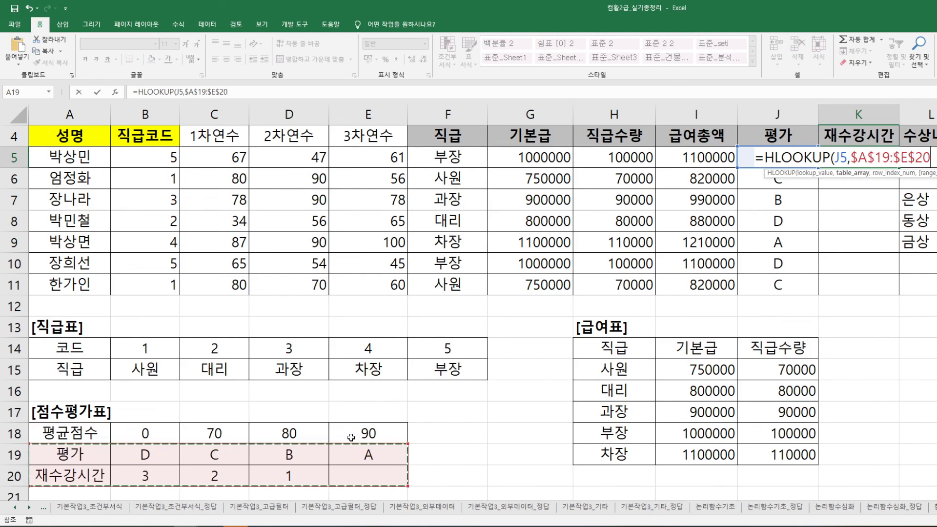
text(,)
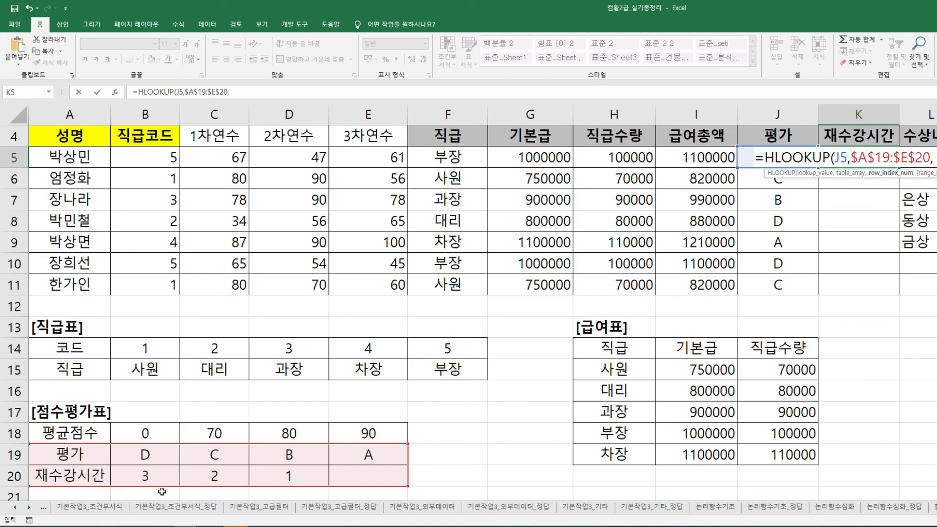
text(2,0))
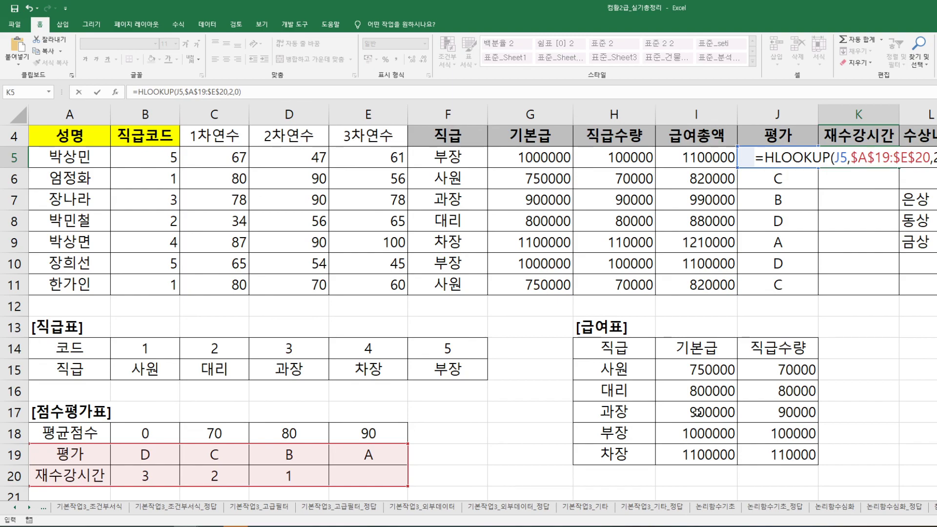
key(Return)
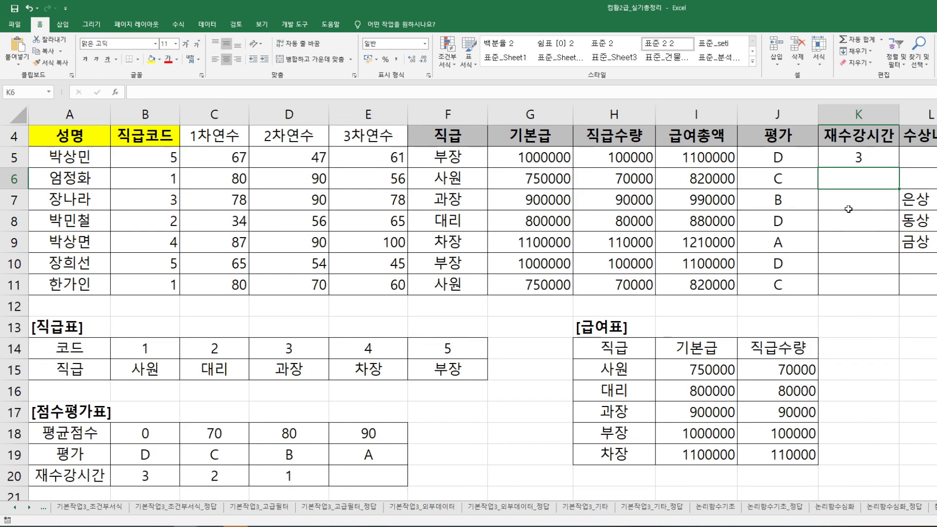
click(869, 156)
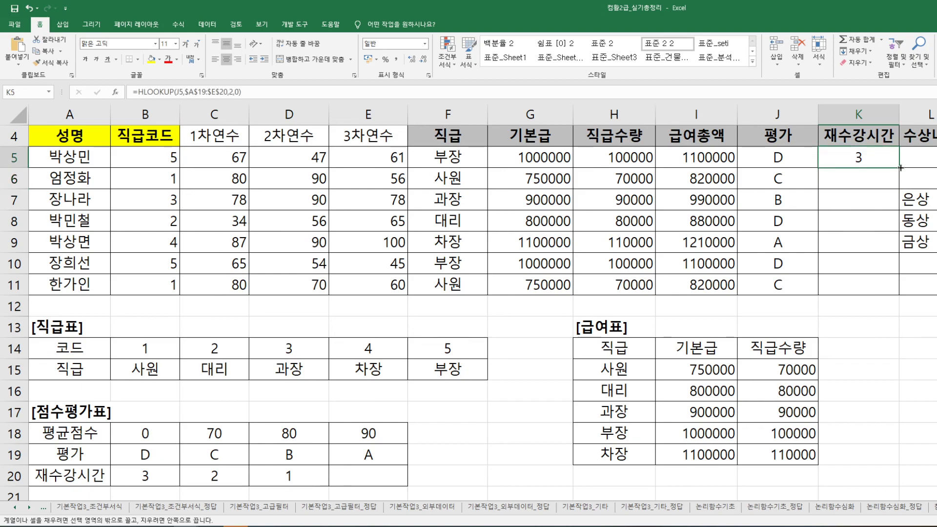
double_click(901, 167)
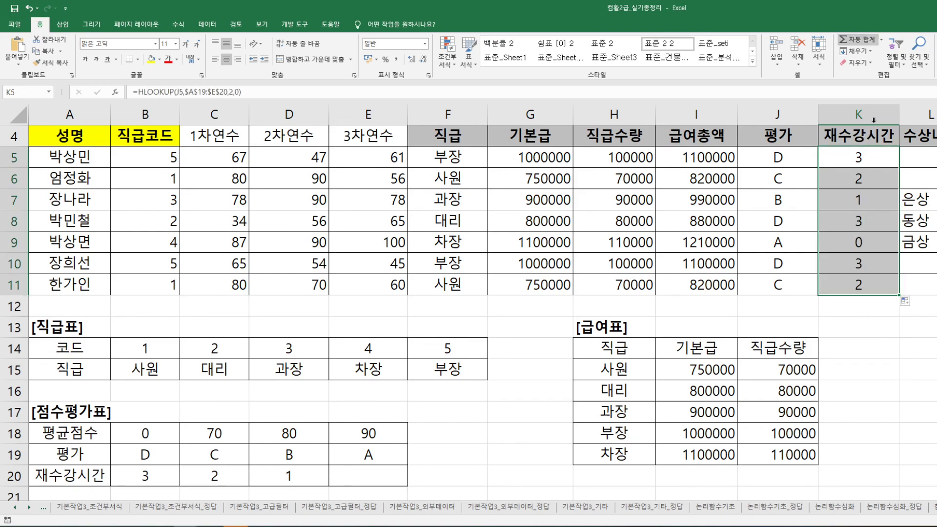
Try match type 1 in the HLOOKUP formulas of K5:K11 and set it back to 0
key(F2)
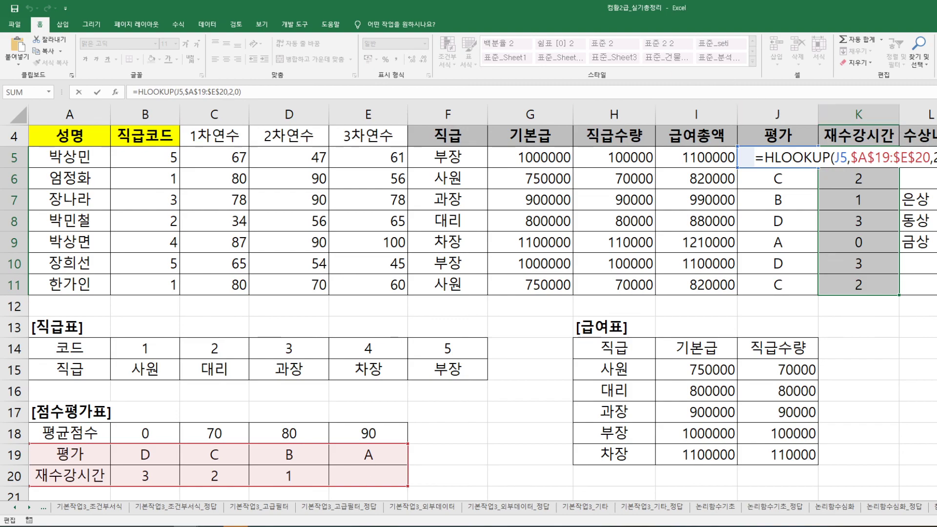
click(936, 157)
key(ctrl+Return)
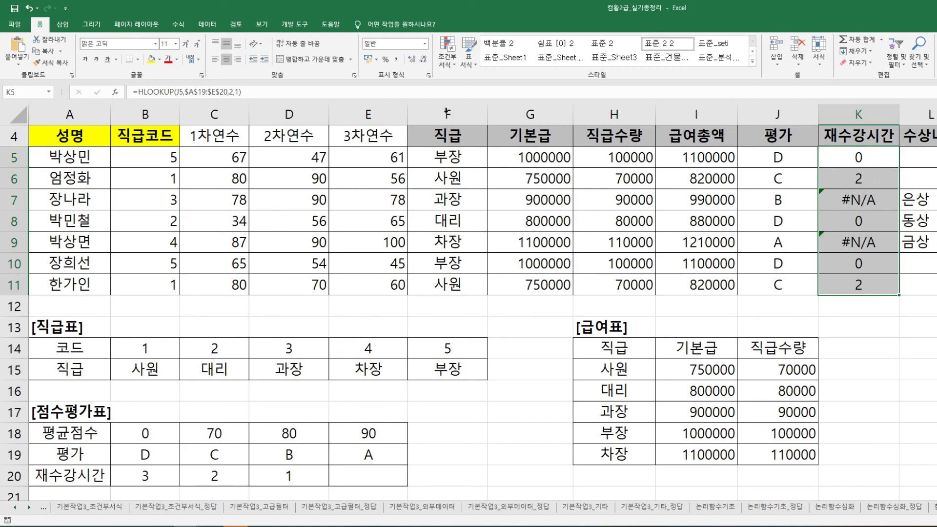
click(237, 92)
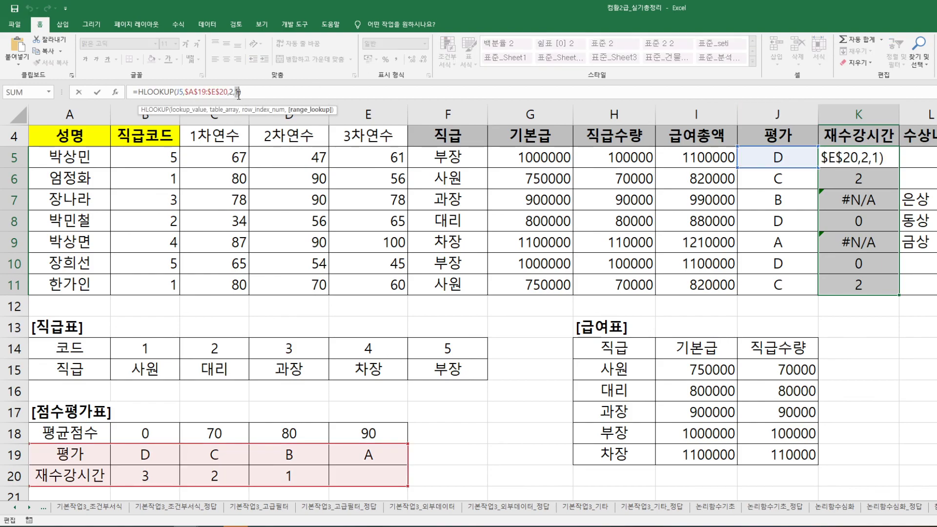
text(0)
key(ctrl+Return)
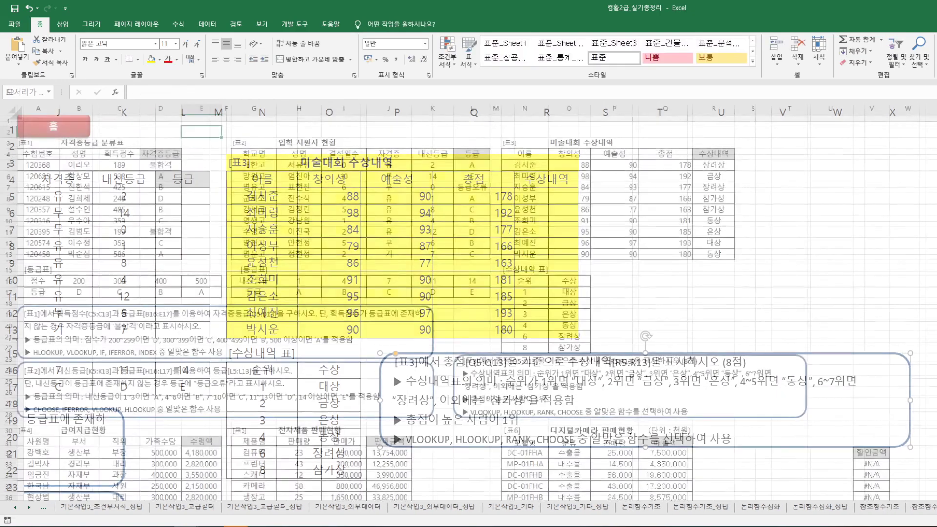
Look over the lookup-function exercises 표1 to 표9 on the worksheet and return to the workbook's home sheet
scroll(835, 324, down, 7)
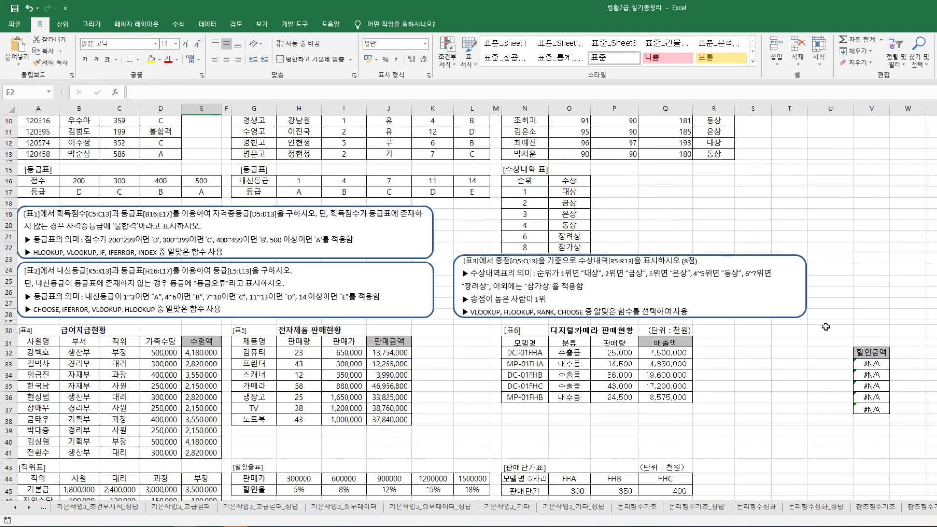
scroll(825, 326, down, 8)
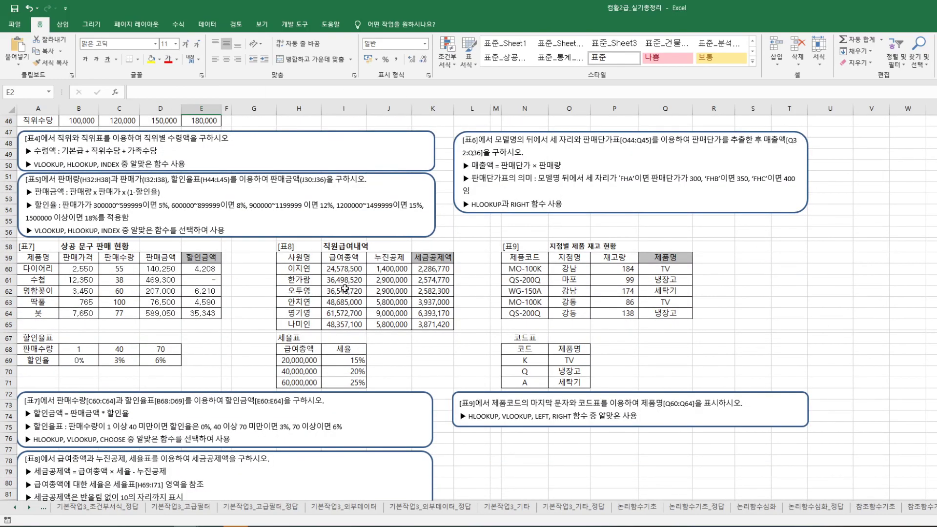
scroll(556, 356, up, 15)
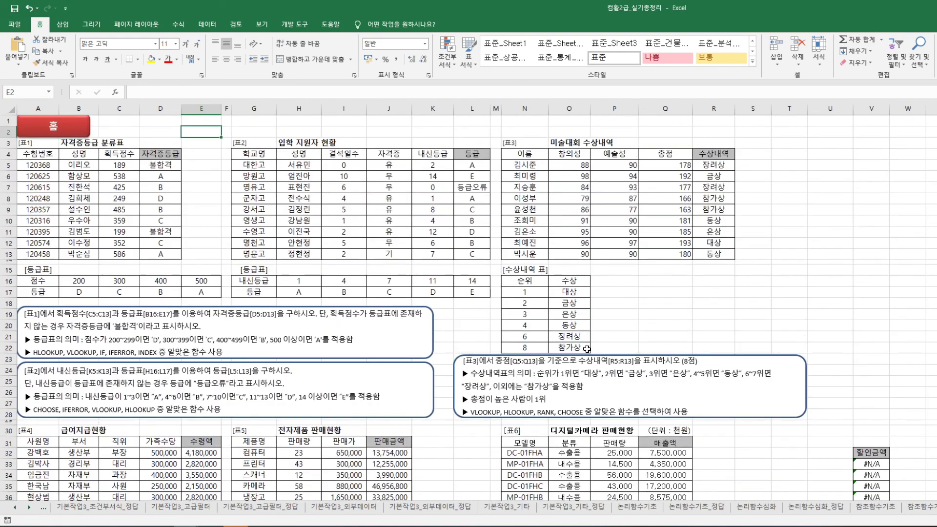
click(51, 132)
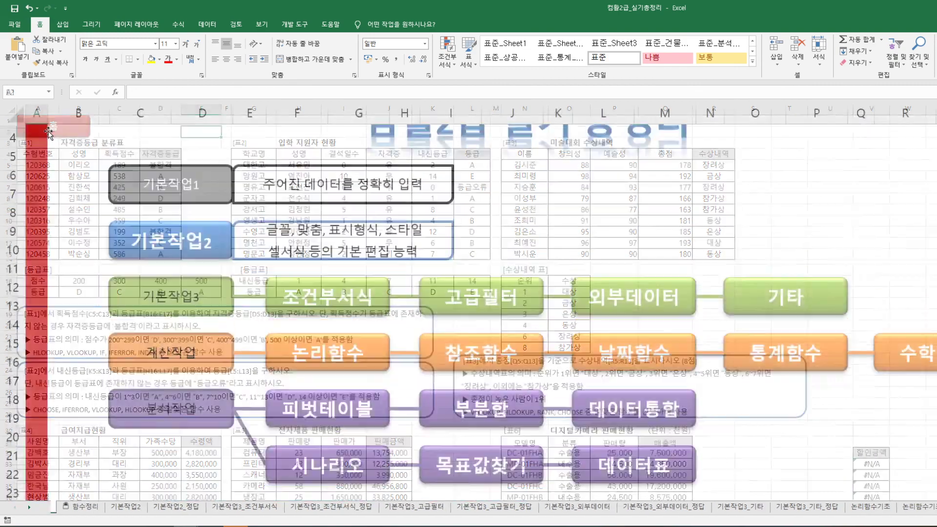
Open the 날짜함수 exercises from the home sheet, look over 표1 to 표6 on the advanced date/time sheet, and return home
scroll(706, 256, down, 3)
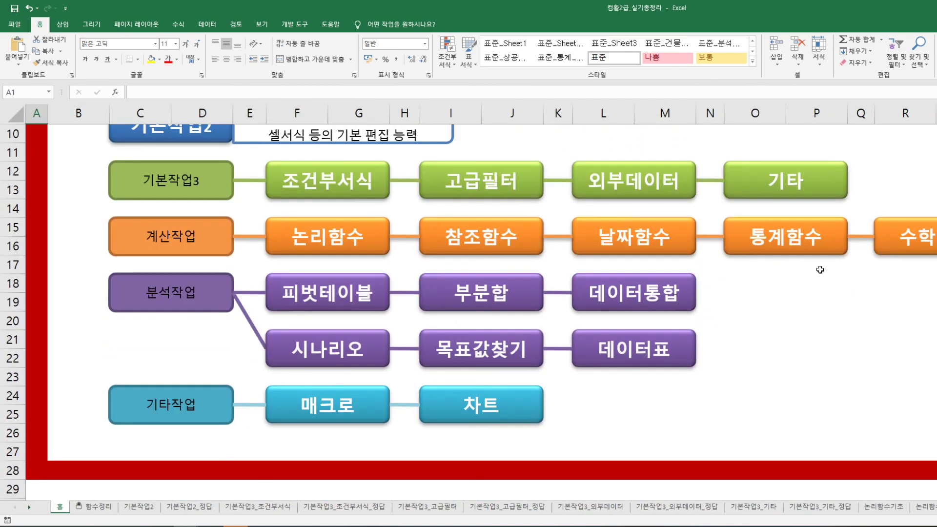
click(640, 241)
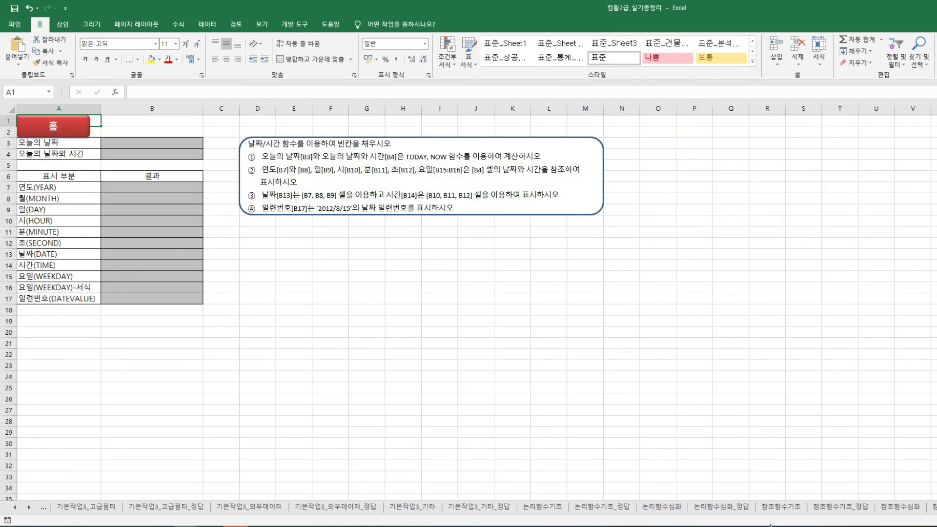
key(ctrl+Page_Down)
key(ctrl+Page_Down)
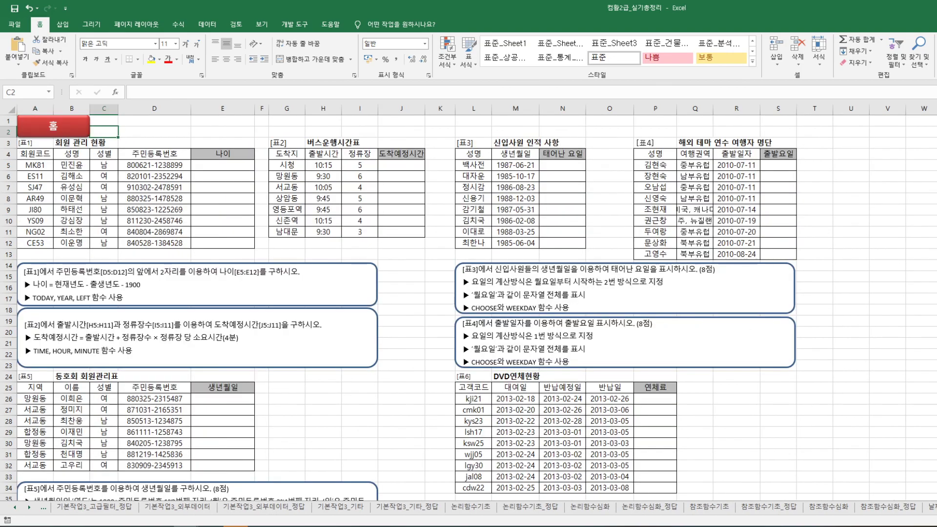
scroll(469, 307, down, 3)
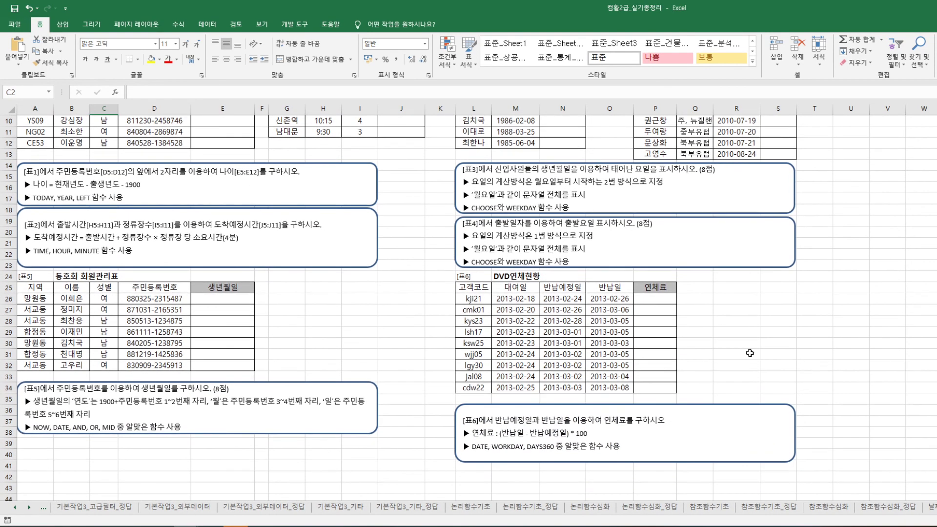
scroll(800, 301, up, 3)
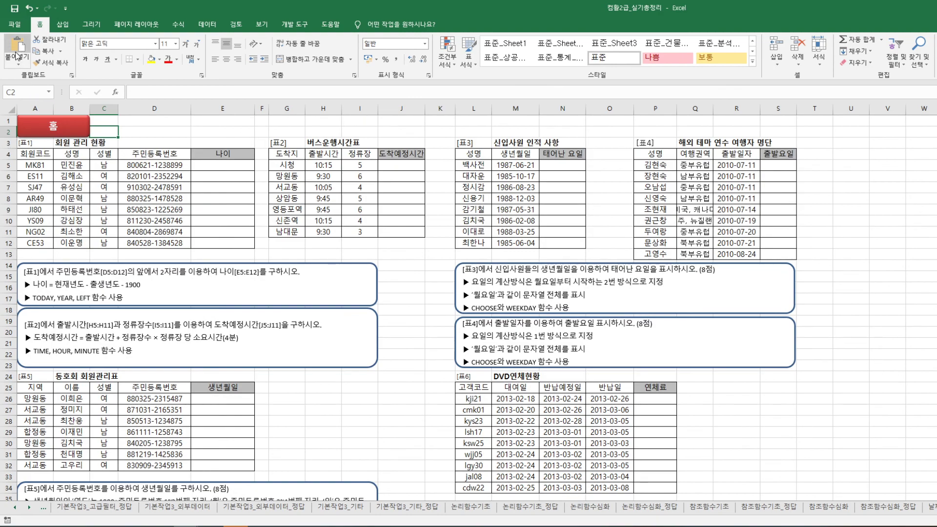
click(46, 130)
View the 부분합 exercise on the 과목별 점수 현황 sheet and return to the home sheet
scroll(454, 371, down, 3)
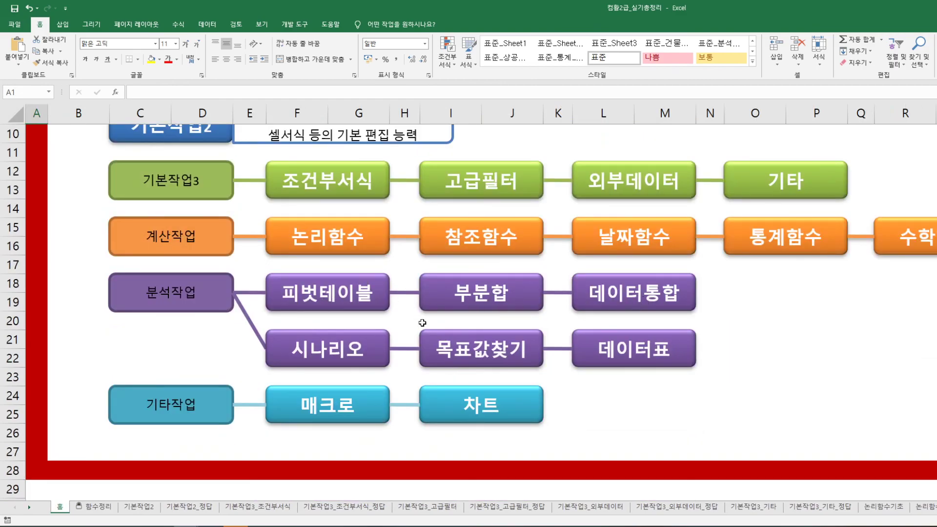
click(484, 296)
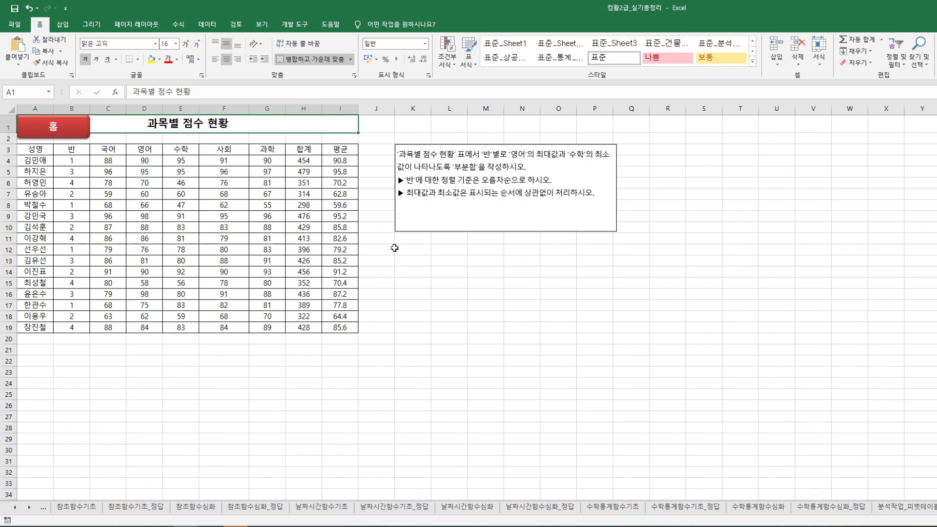
click(69, 125)
Reopen the 날짜함수 exercises and view the 표5 and 표6 tasks on the advanced date/time sheet
scroll(814, 401, down, 2)
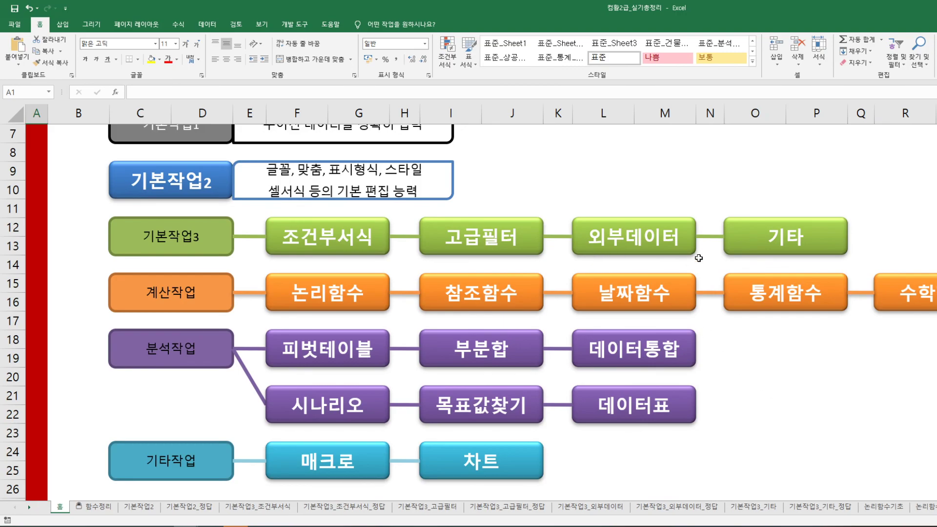
click(648, 300)
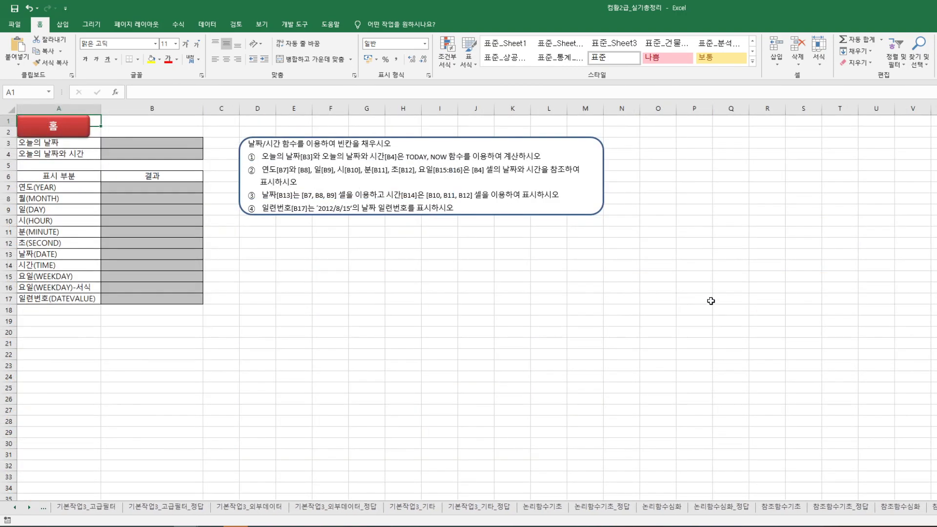
key(ctrl+Page_Down)
key(ctrl+Page_Down)
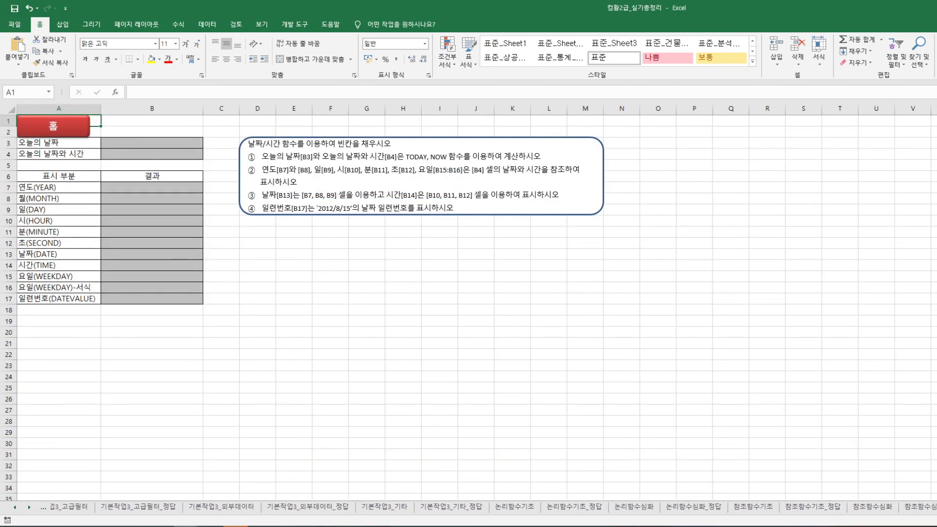
scroll(518, 210, down, 3)
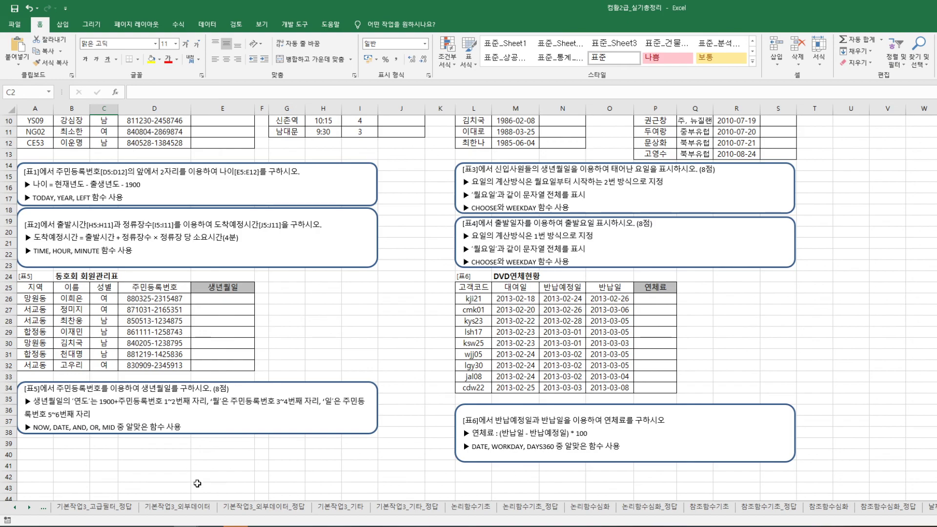
Look through the advanced date/time answers and the basic and advanced 수학통계함수 exercise sheets, and return to the home sheet
click(29, 508)
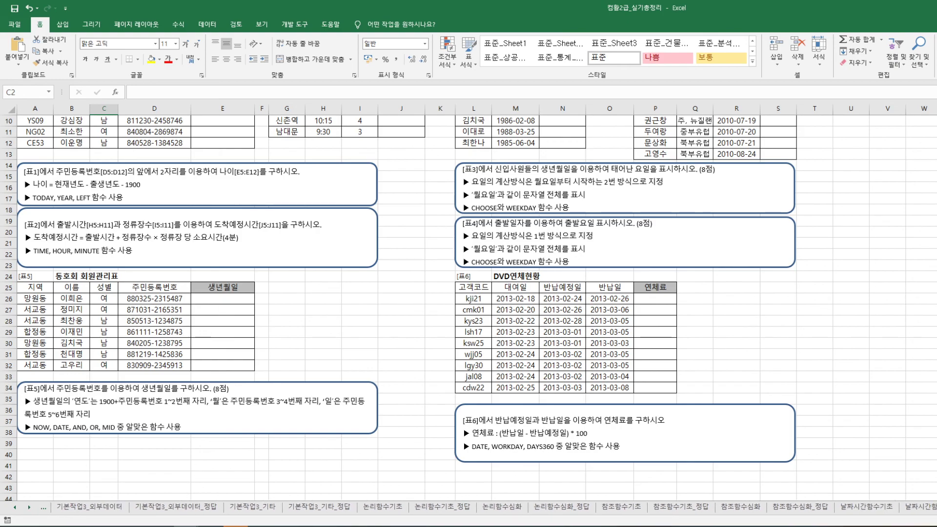
key(ctrl+Page_Down)
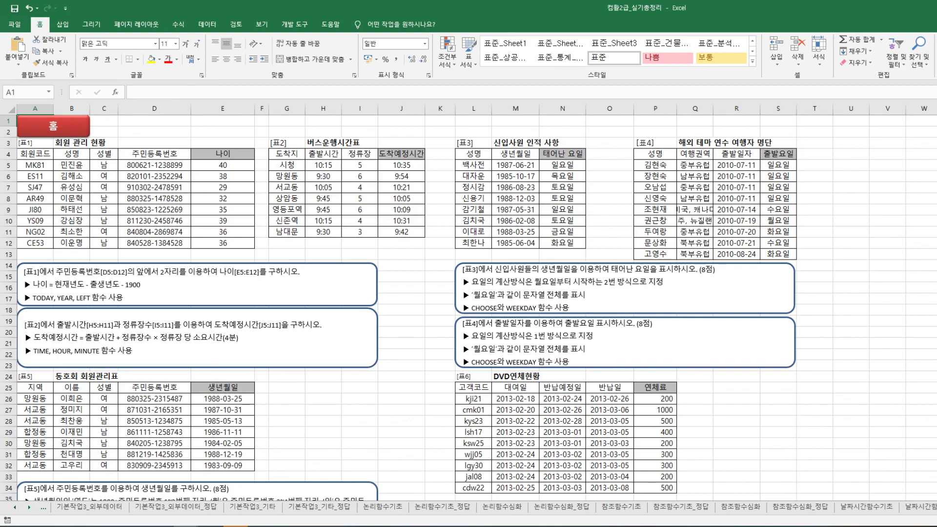
key(ctrl+Page_Down)
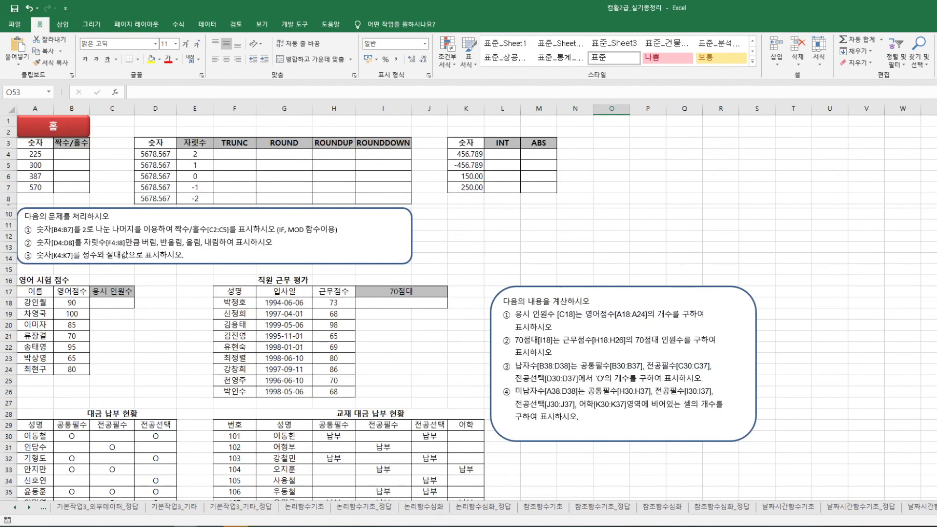
key(ctrl+Page_Down)
key(ctrl+Page_Down)
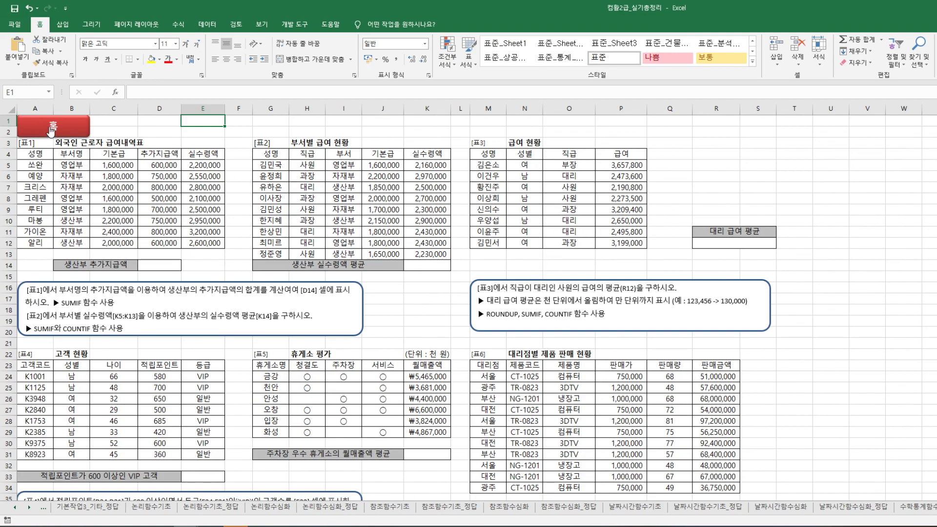
click(53, 128)
scroll(253, 370, down, 2)
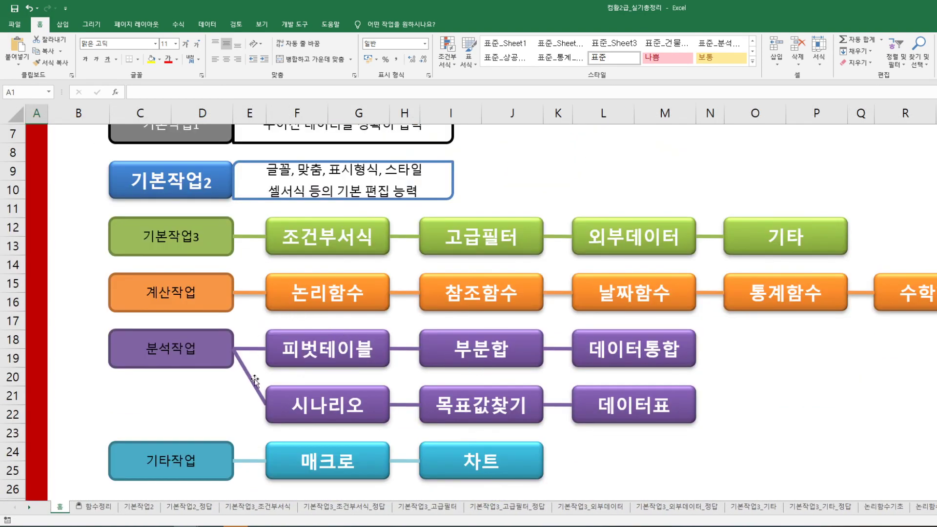